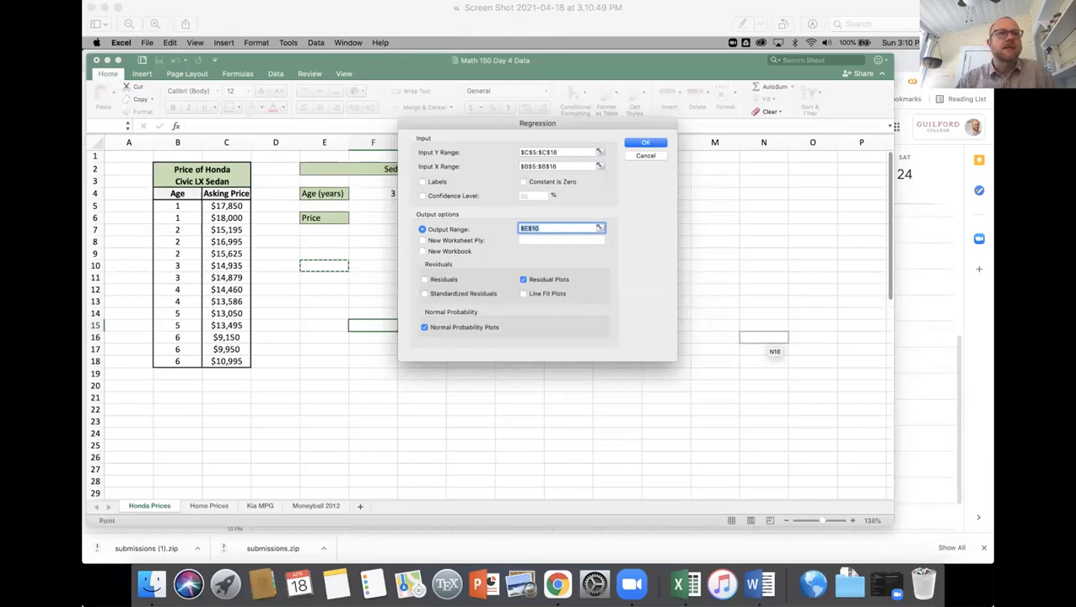
- Bring up the Screen Shot 2021-04-18 at 3.10.49 PM window in Preview
click(159, 1)
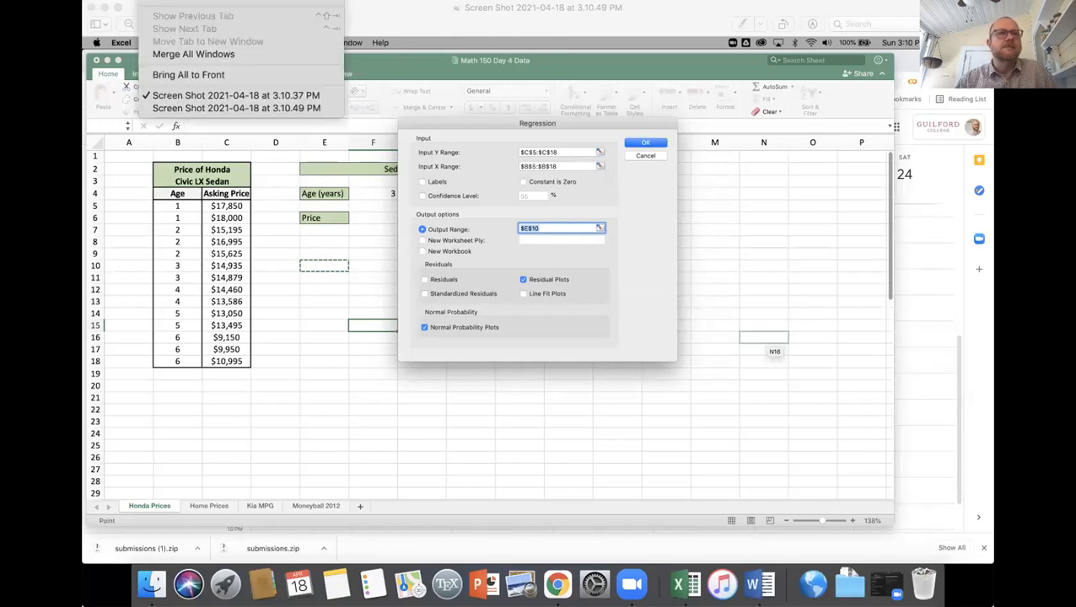
click(187, 108)
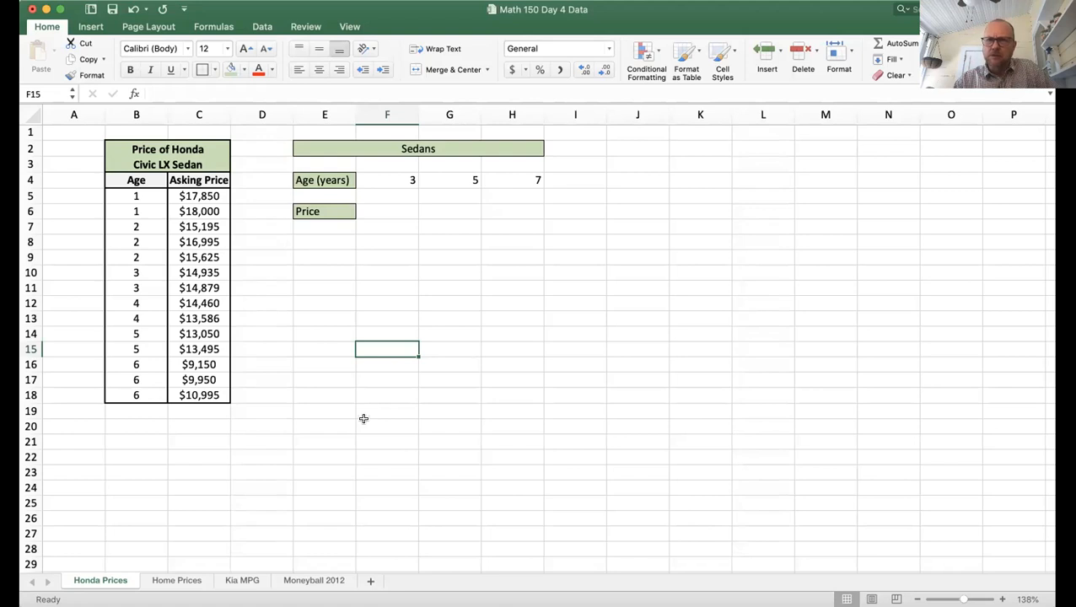
- Examine the age and asking price pairs in the Honda Civic LX Sedan table, rows 5 to 18
click(131, 196)
key(Down)
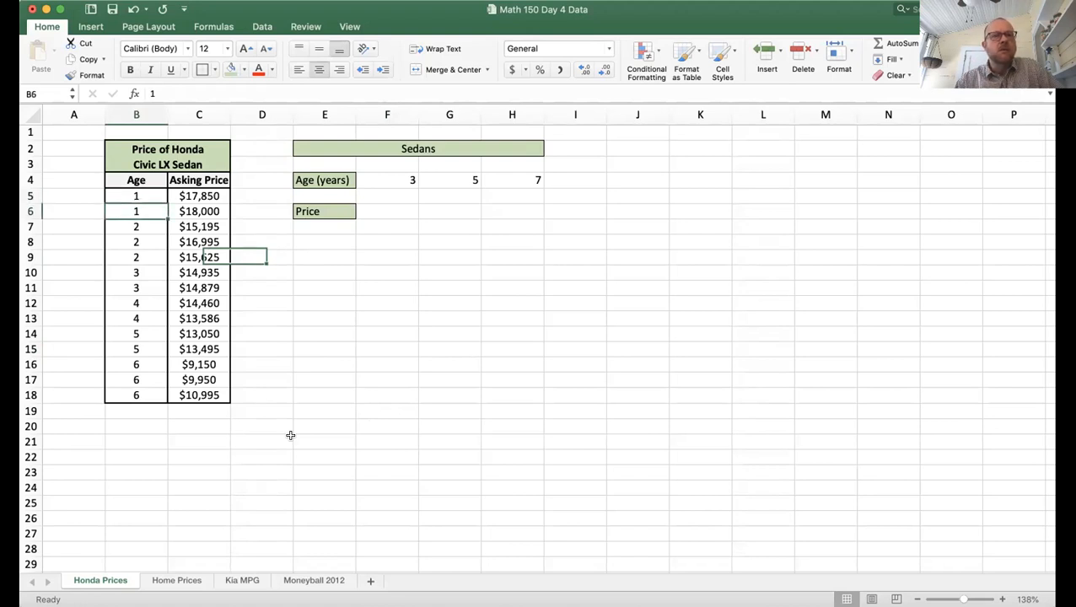
key(Right)
key(Up)
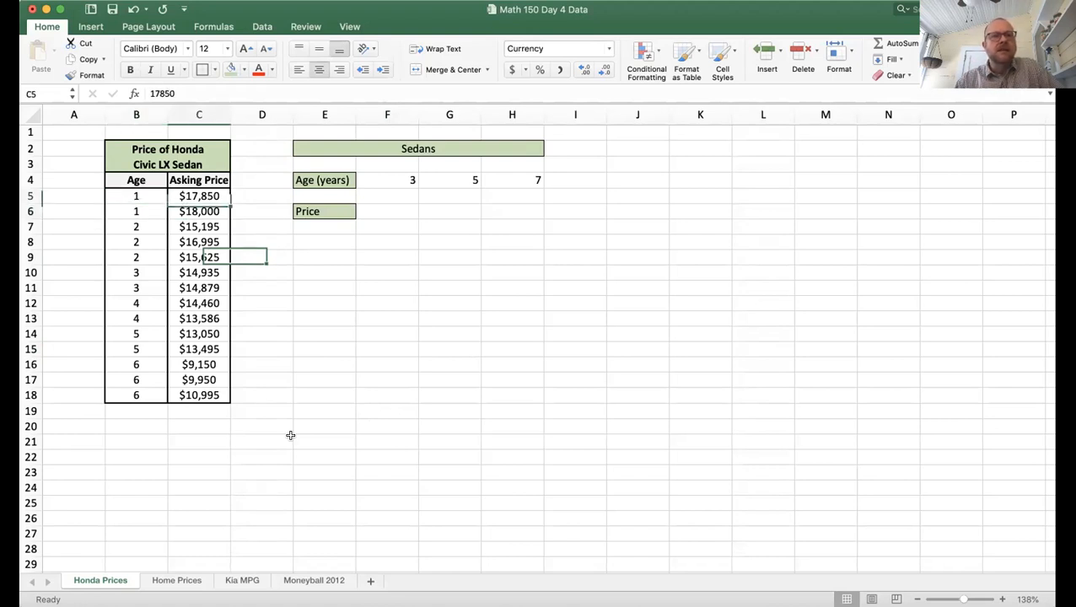
key(Down)
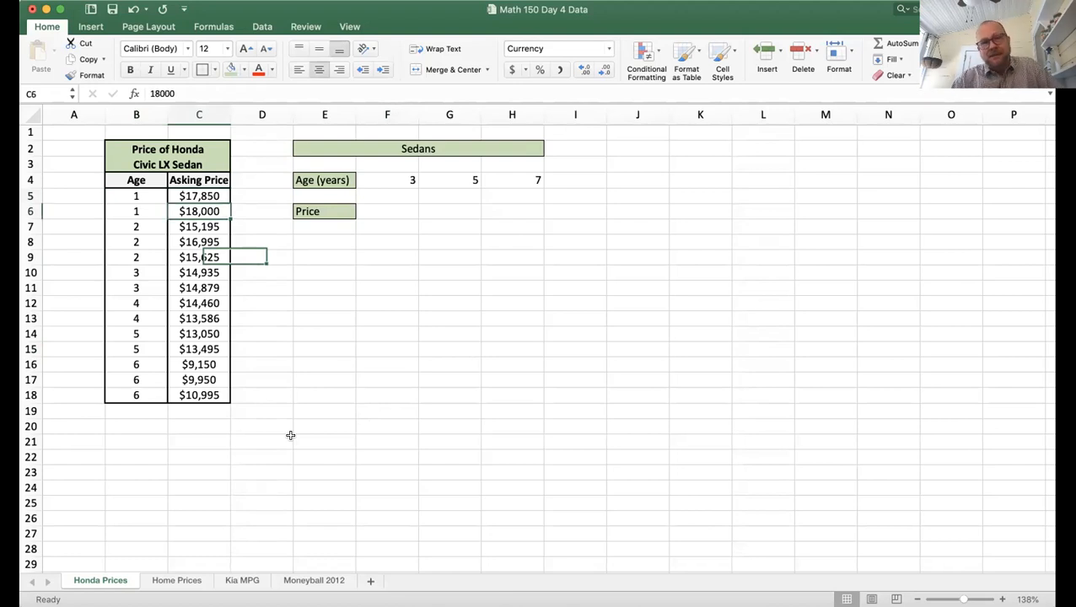
key(Left)
key(Down)
key(Down)
key(Down)
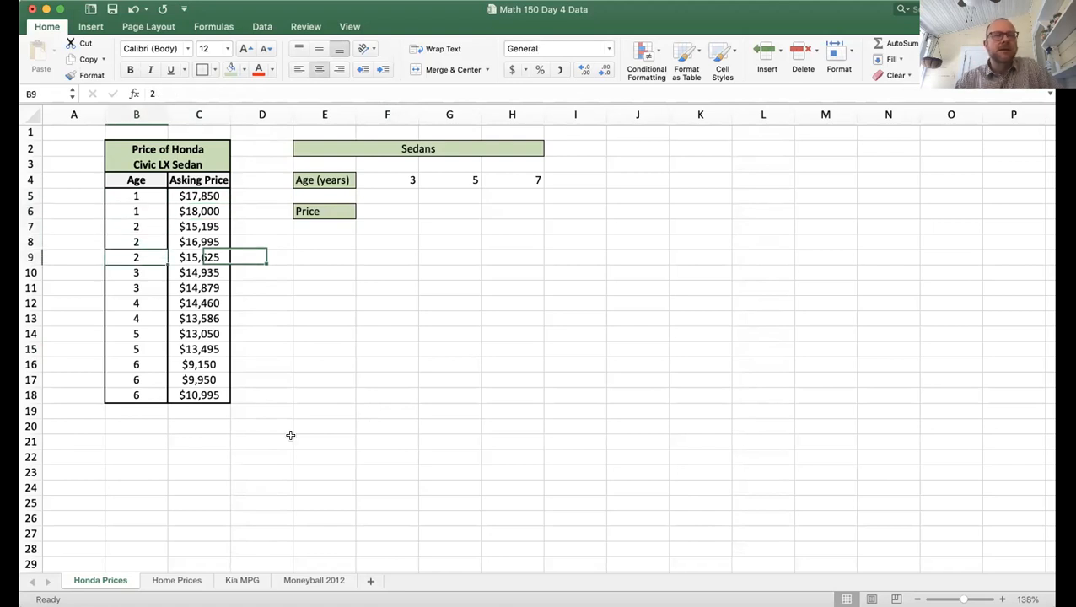
key(Down)
key(Down)
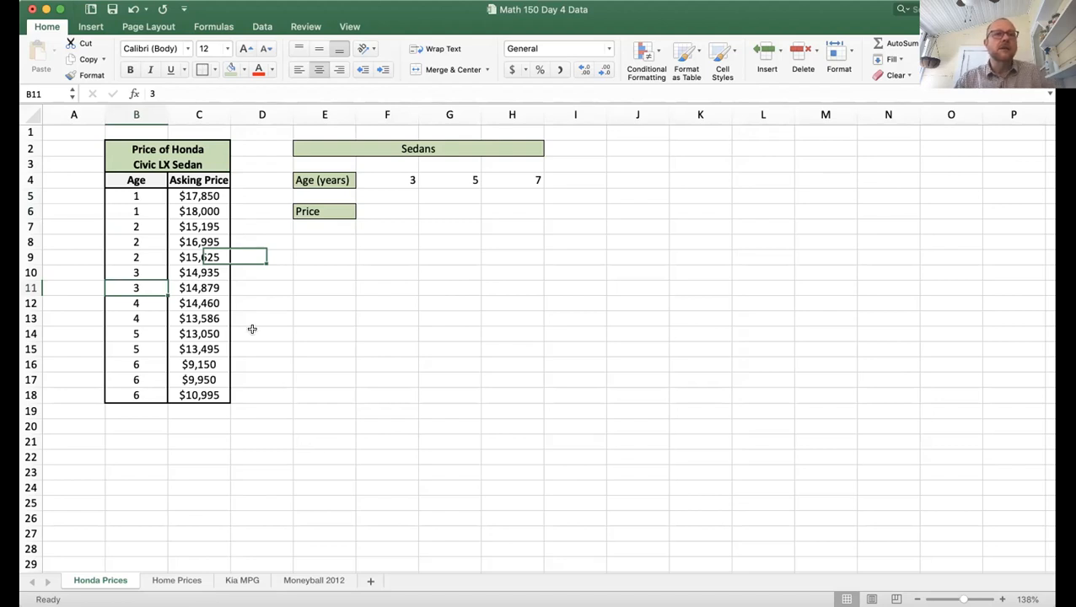
drag(140, 196, 210, 393)
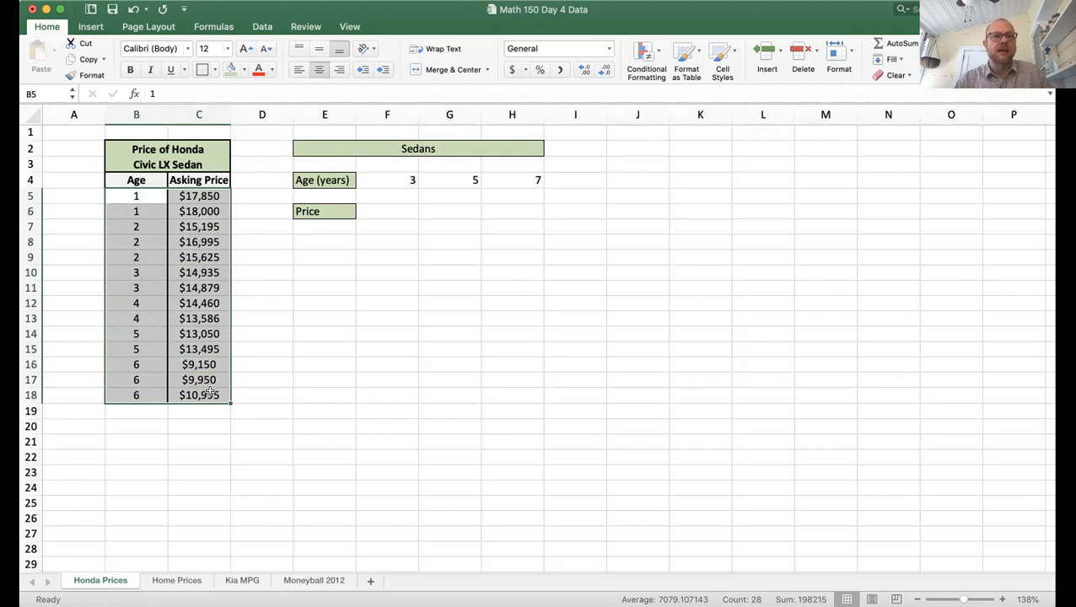
click(253, 407)
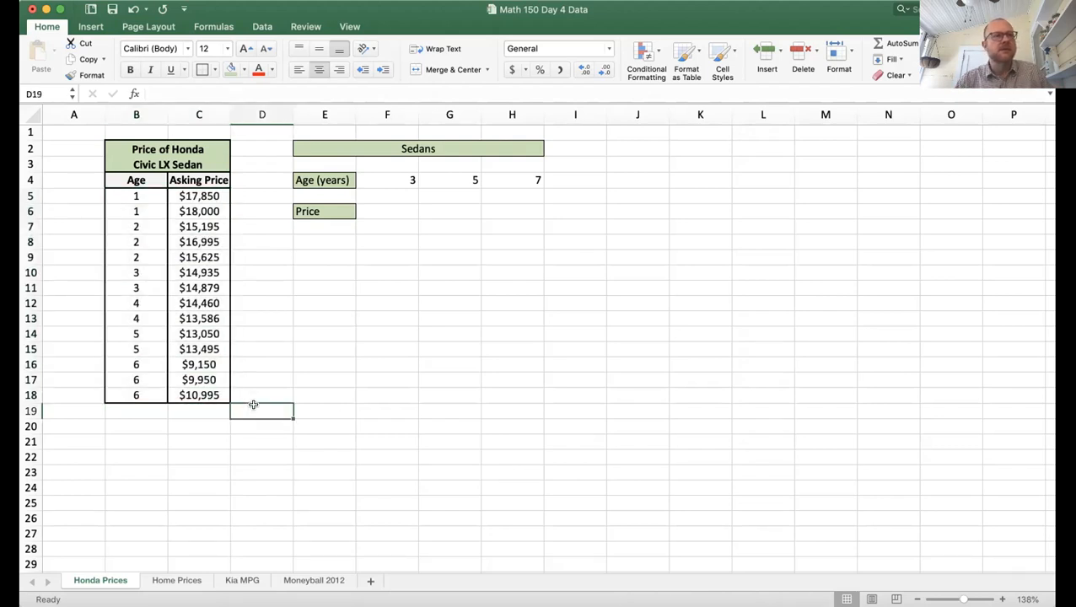
- Insert a scatter chart of the Age and Asking Price data in B4:C18 and place it beside the Sedans table, starting at column I
drag(135, 181, 203, 393)
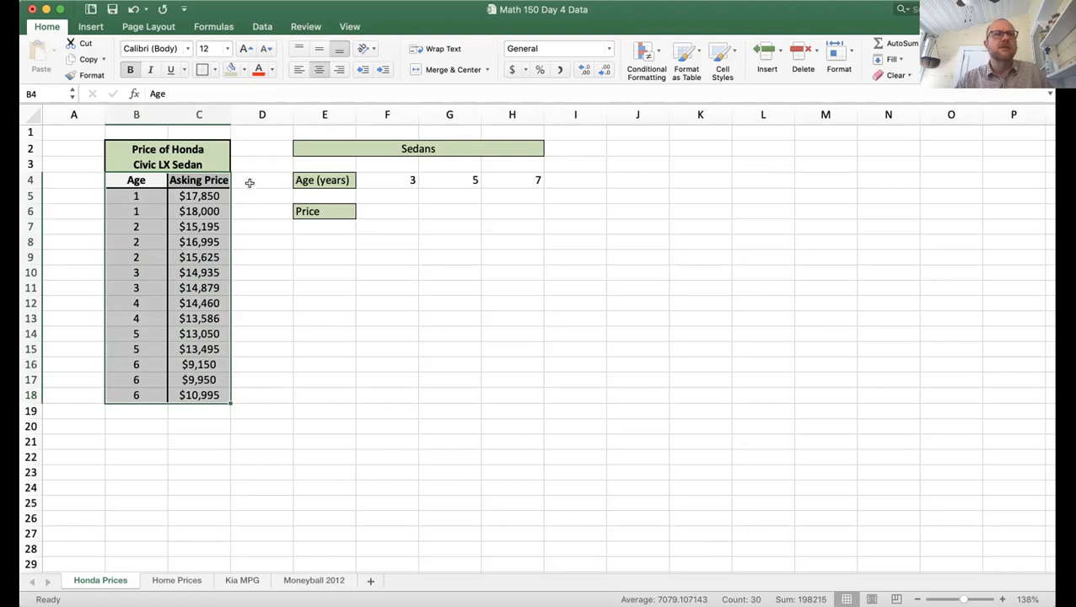
click(193, 1)
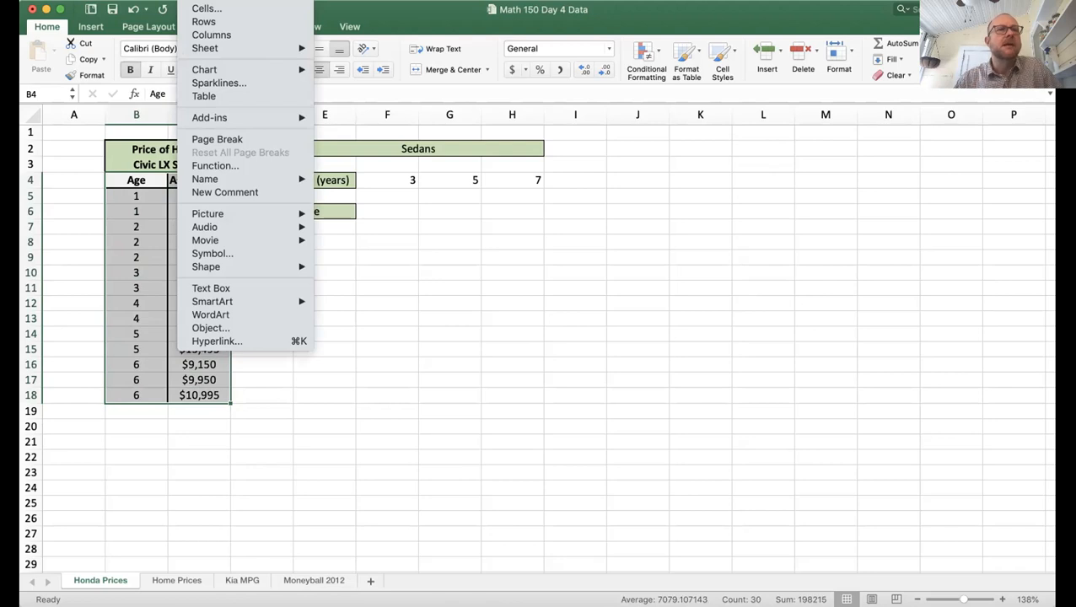
click(194, 1)
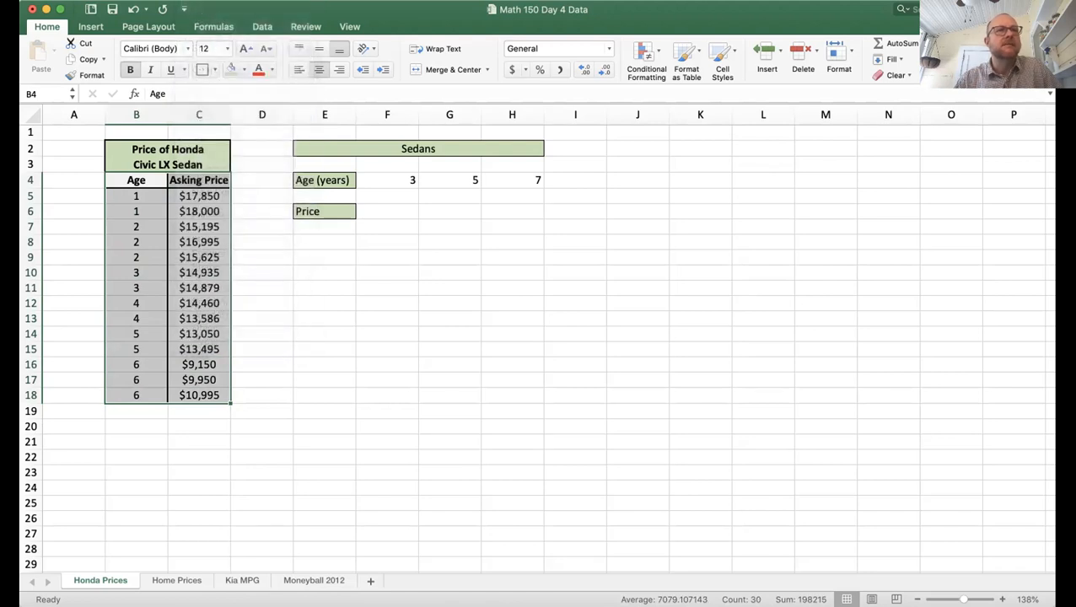
click(91, 27)
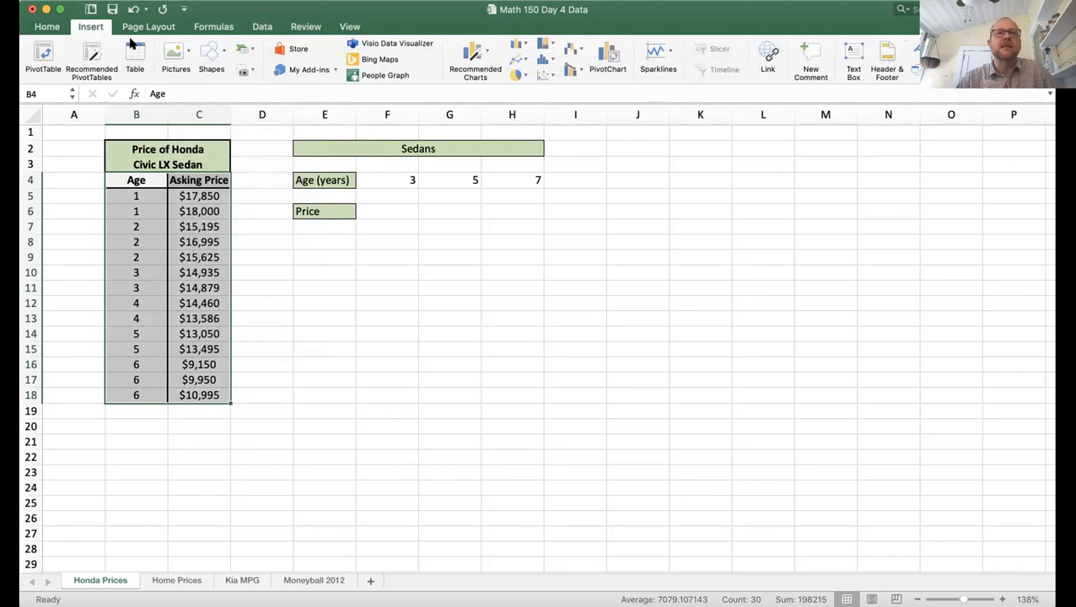
click(542, 78)
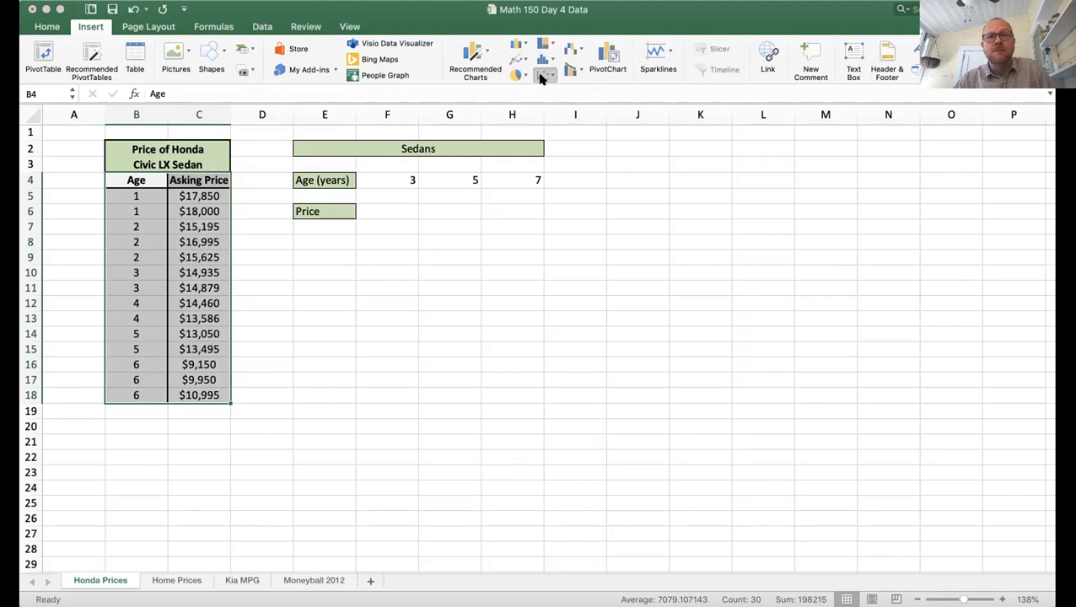
click(568, 142)
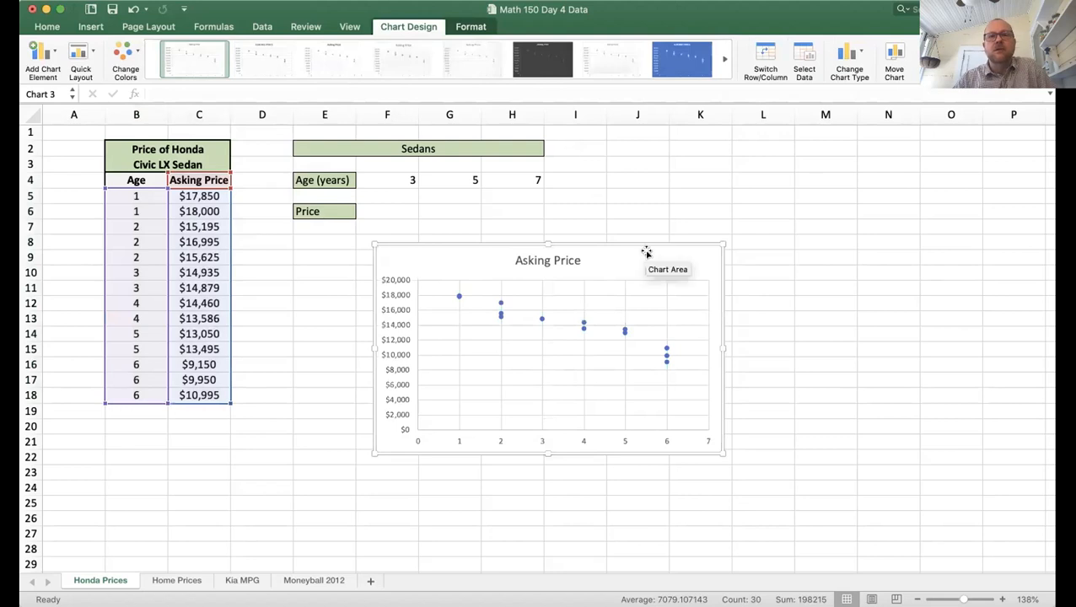
drag(623, 254, 822, 145)
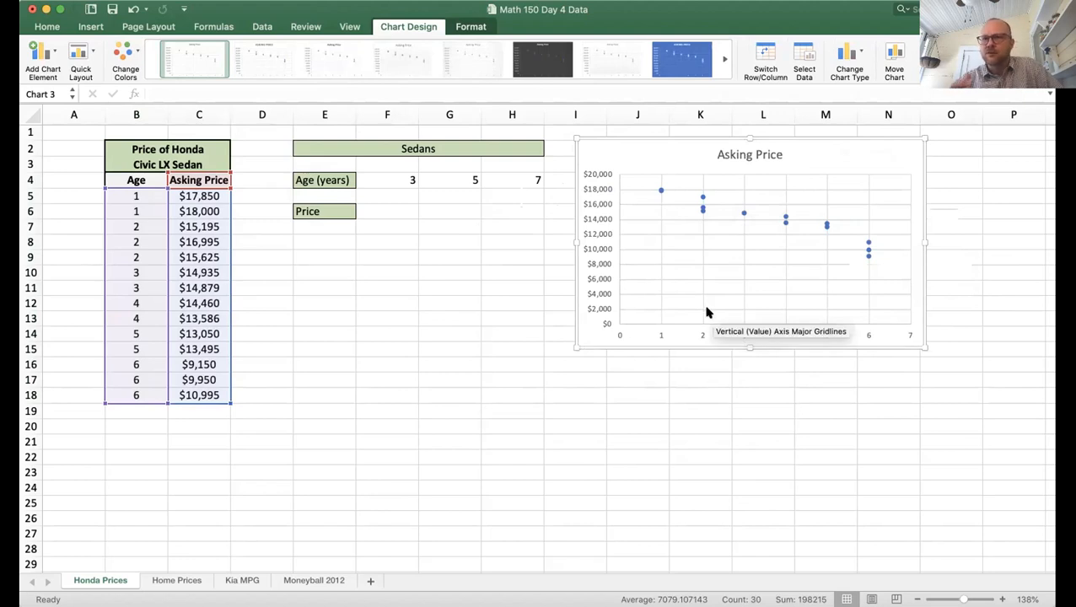
- Add a linear trendline to the scatter chart with its equation and R-squared value displayed, and move that label beside the chart title
click(741, 215)
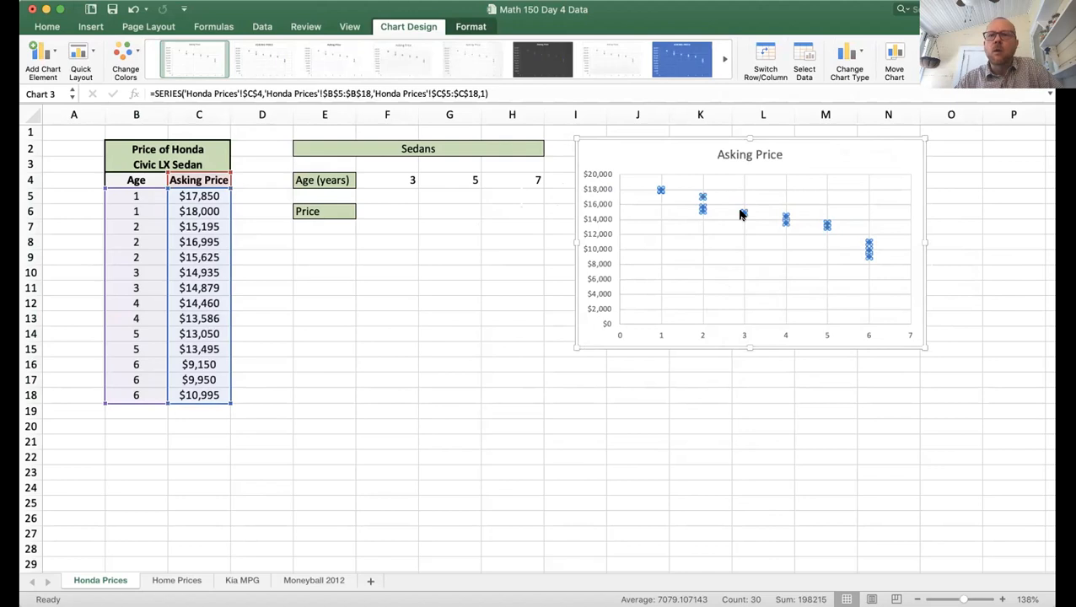
right_click(741, 215)
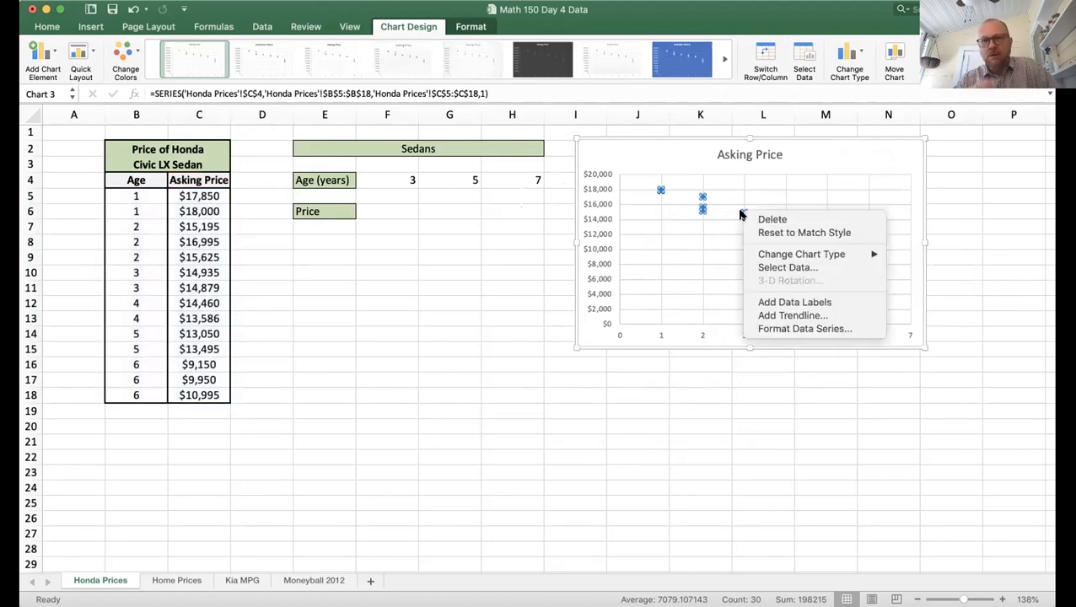
click(795, 316)
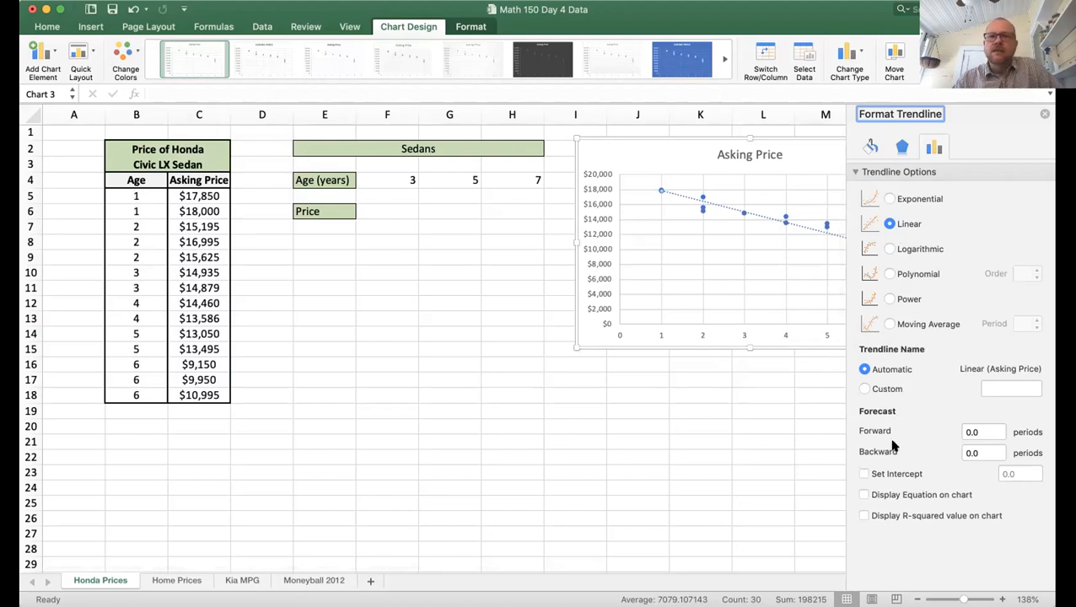
click(864, 496)
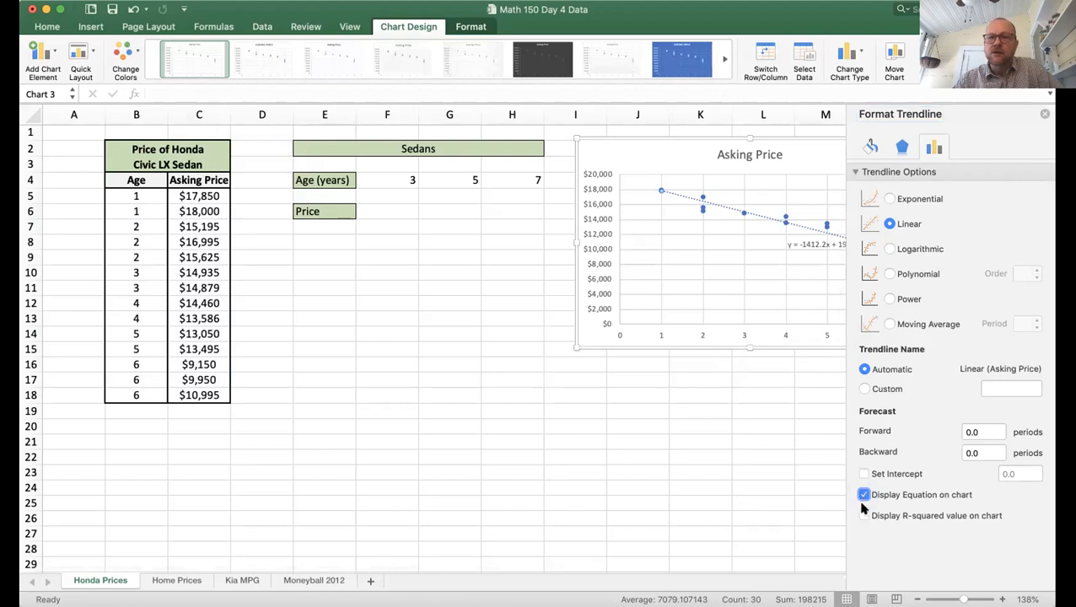
click(863, 516)
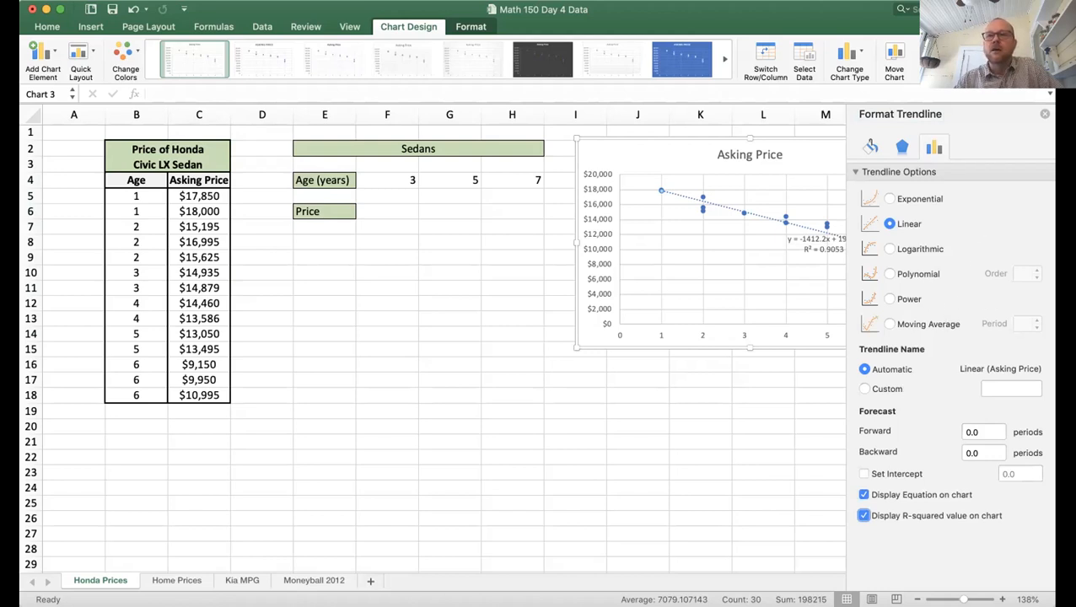
click(1043, 116)
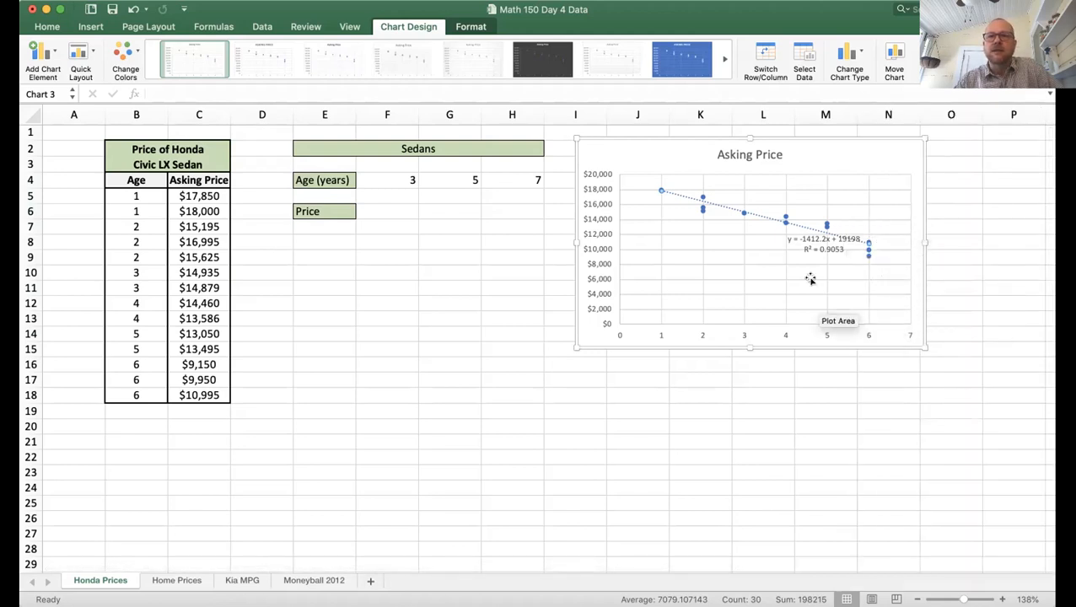
drag(814, 243, 836, 159)
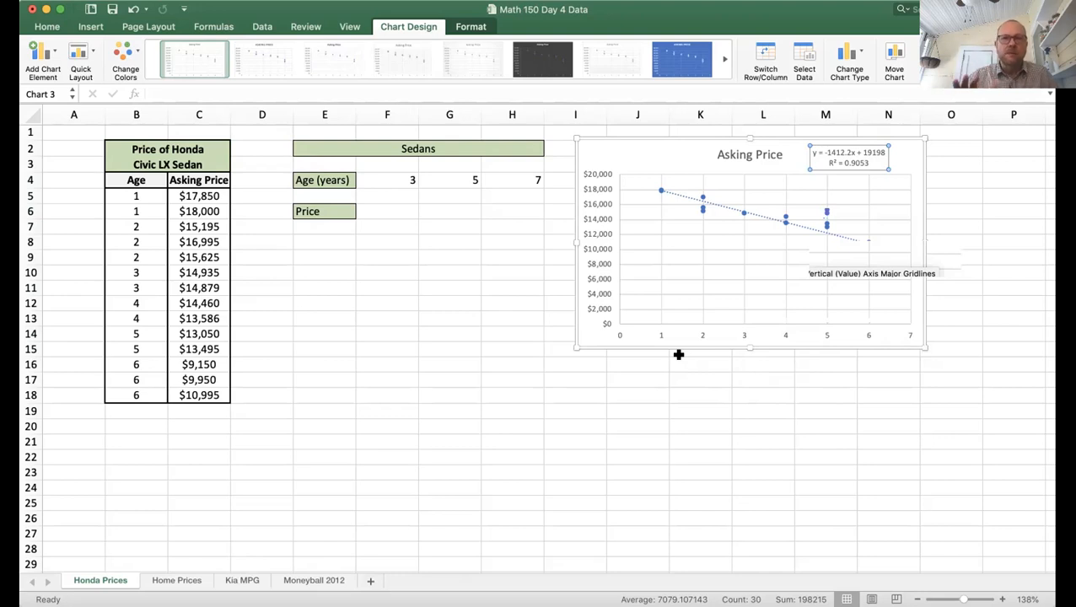
- Start a Regression data analysis and set its Y range to the asking prices in C5:C18
click(300, 365)
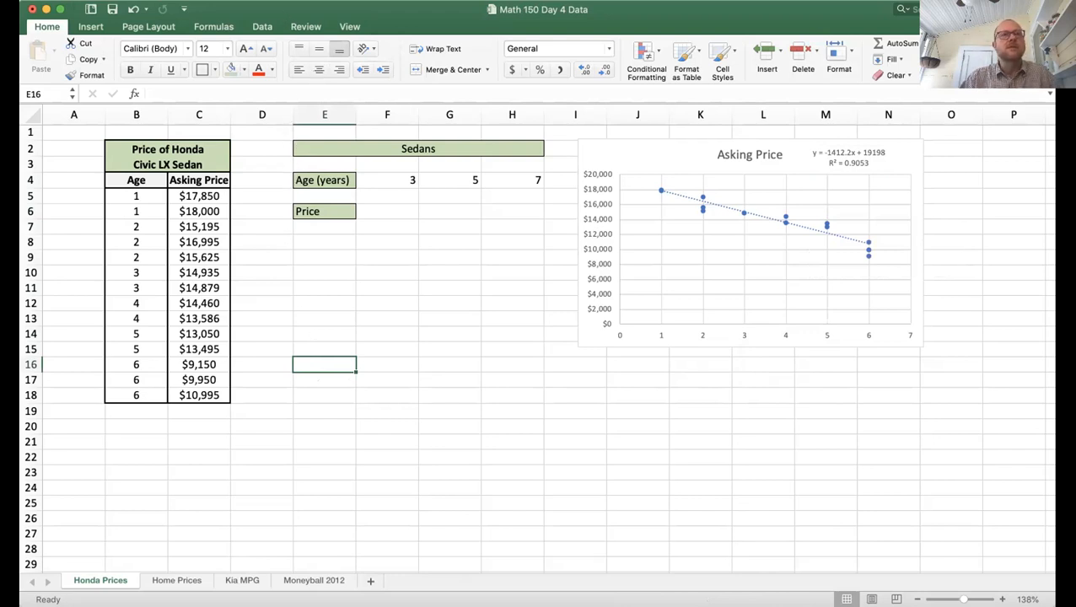
click(277, 1)
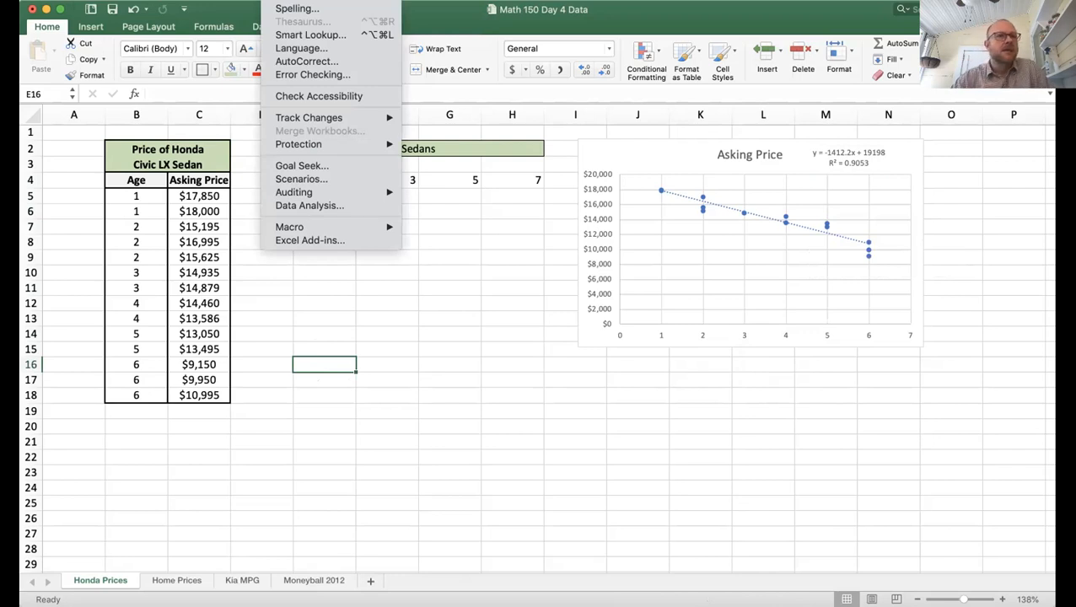
click(311, 207)
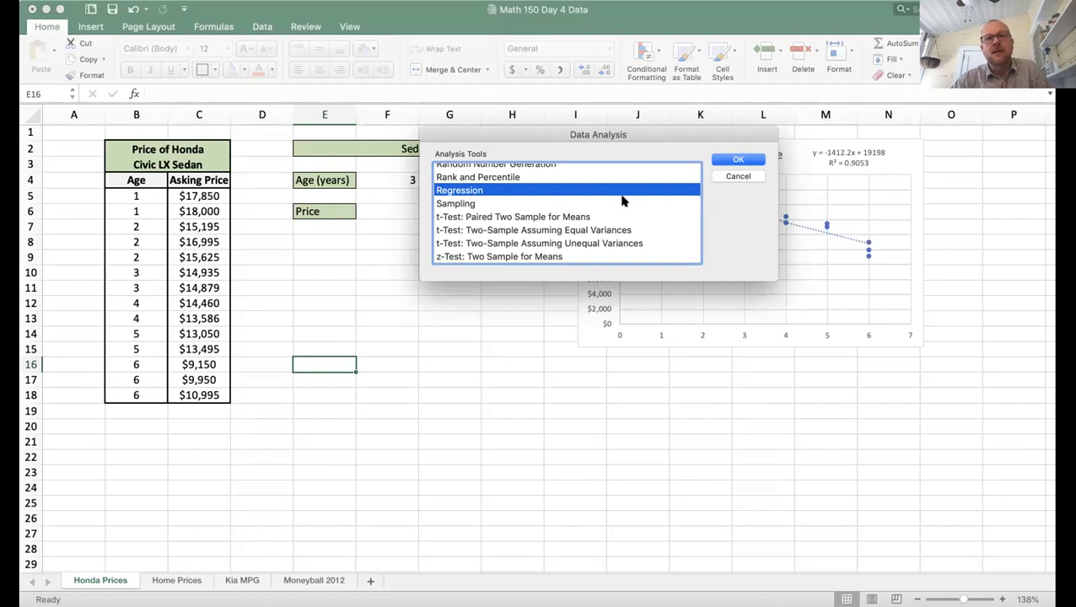
click(726, 160)
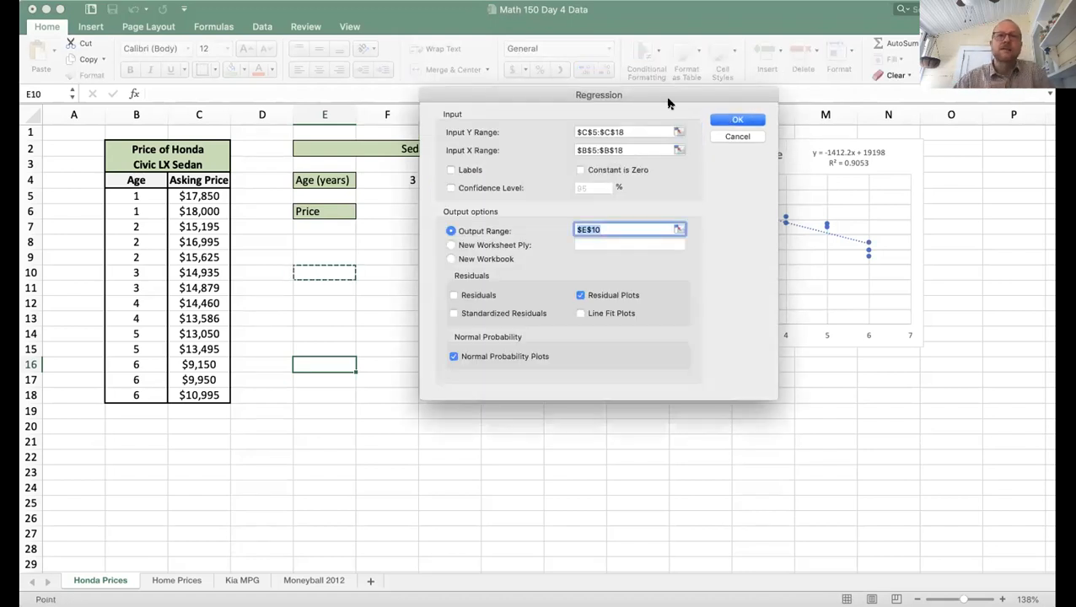
drag(669, 103, 805, 90)
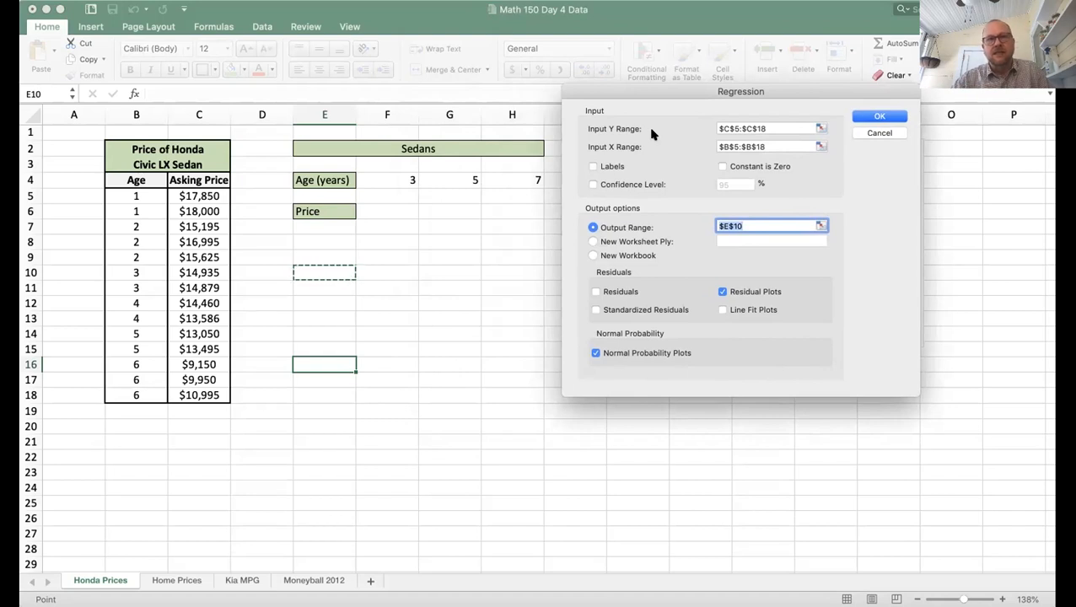
click(821, 128)
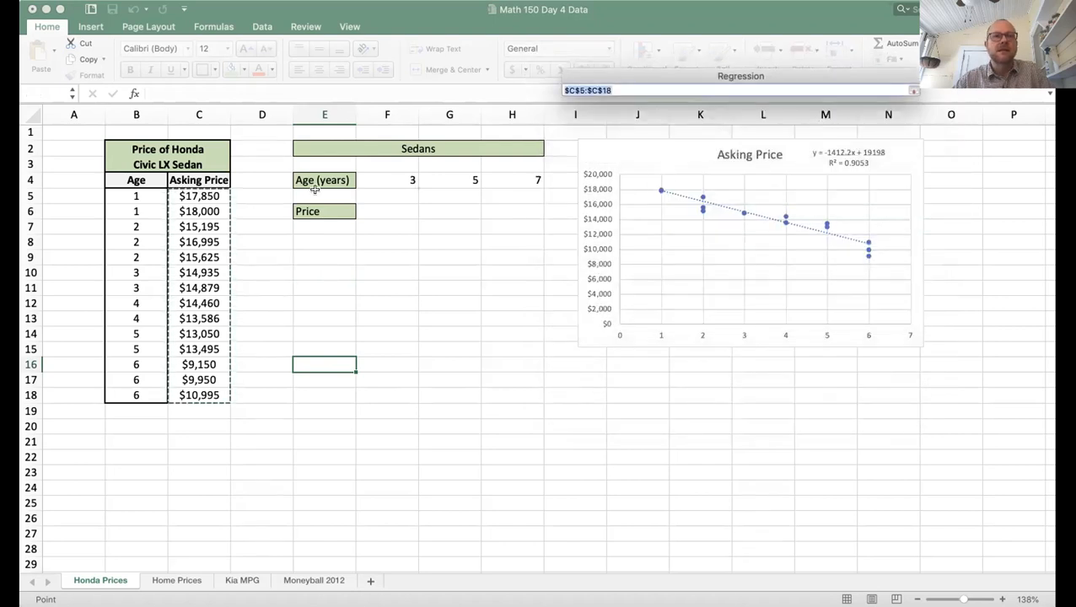
drag(258, 192, 217, 398)
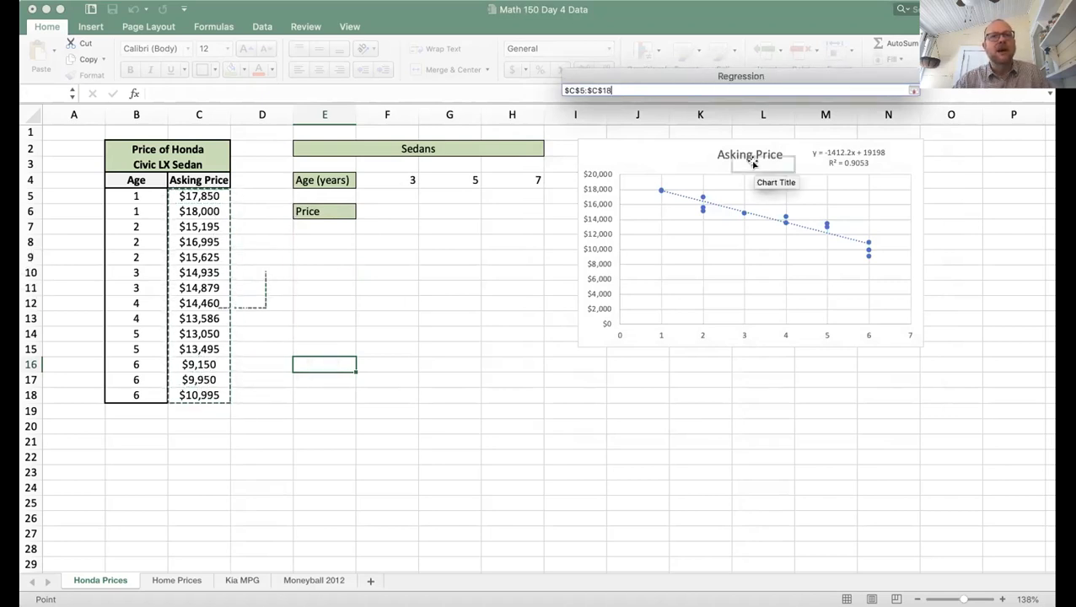
click(909, 87)
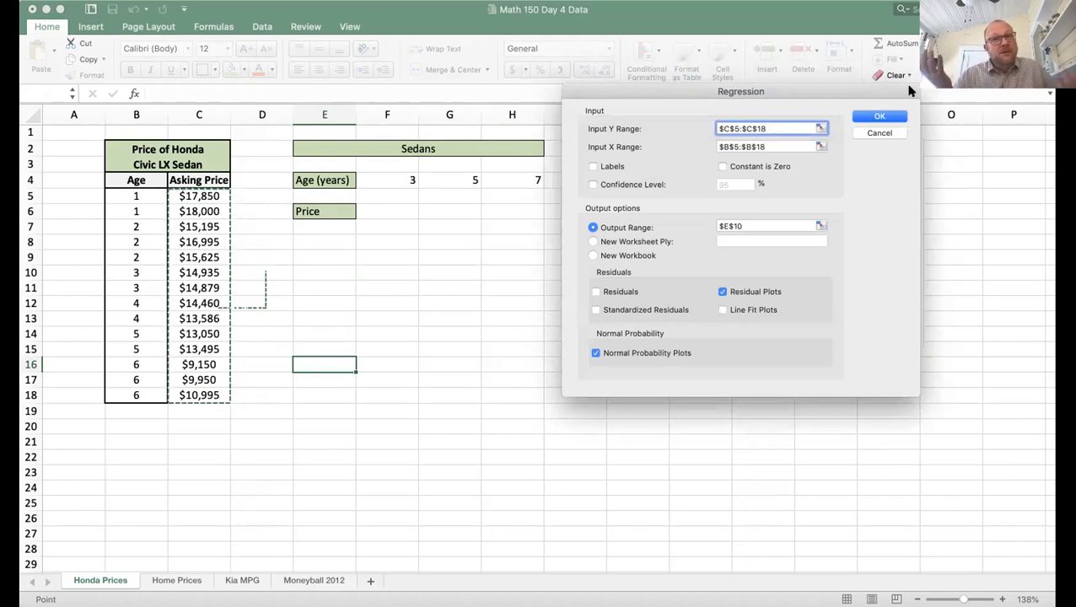
- Set the regression's X range to the ages in B5:B18 and turn off the residual plots and normal probability plots
click(819, 146)
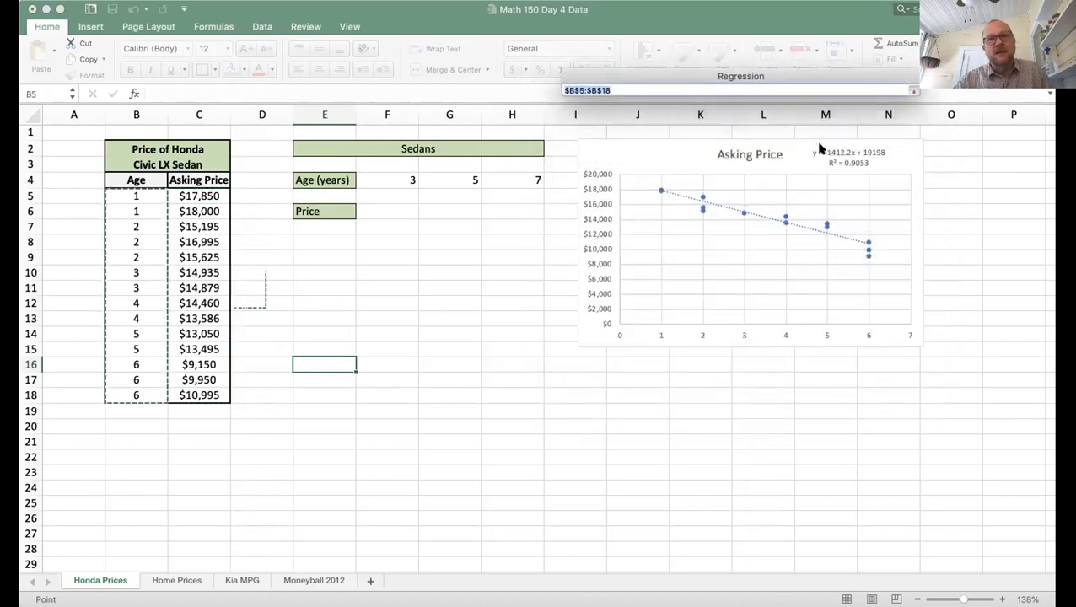
drag(139, 195, 137, 287)
drag(133, 334, 139, 395)
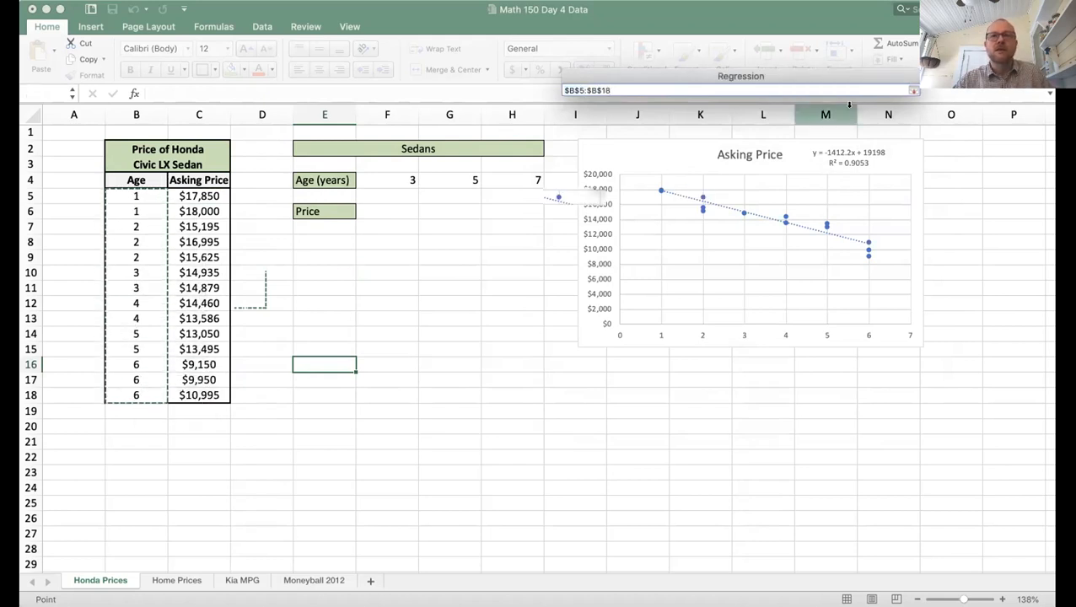
click(912, 89)
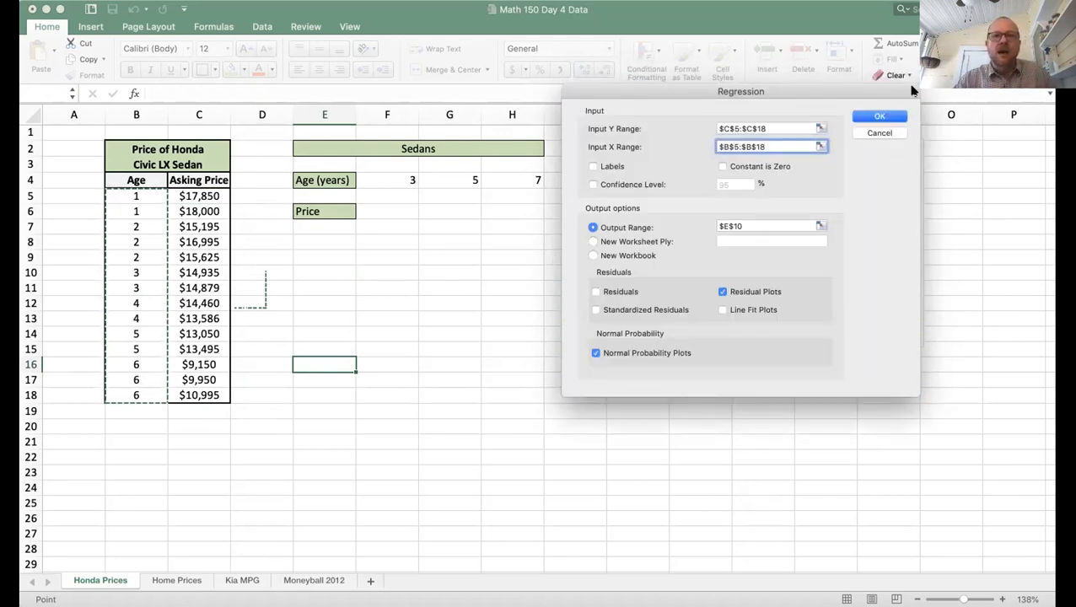
click(595, 353)
click(723, 292)
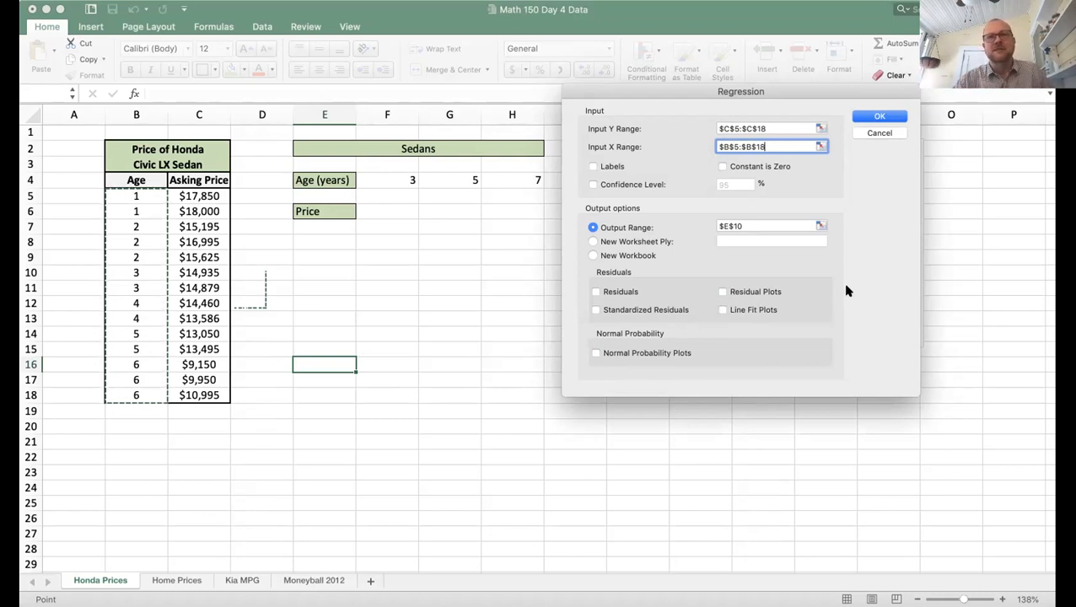
- Run the regression with its output range starting at cell E10
click(880, 117)
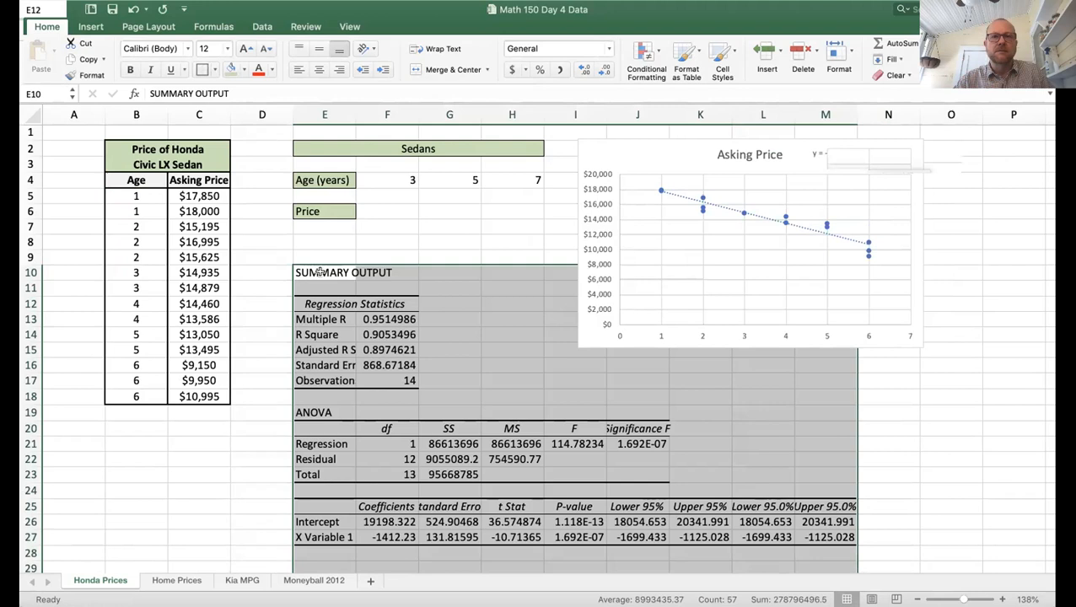
scroll(238, 403, down, 3)
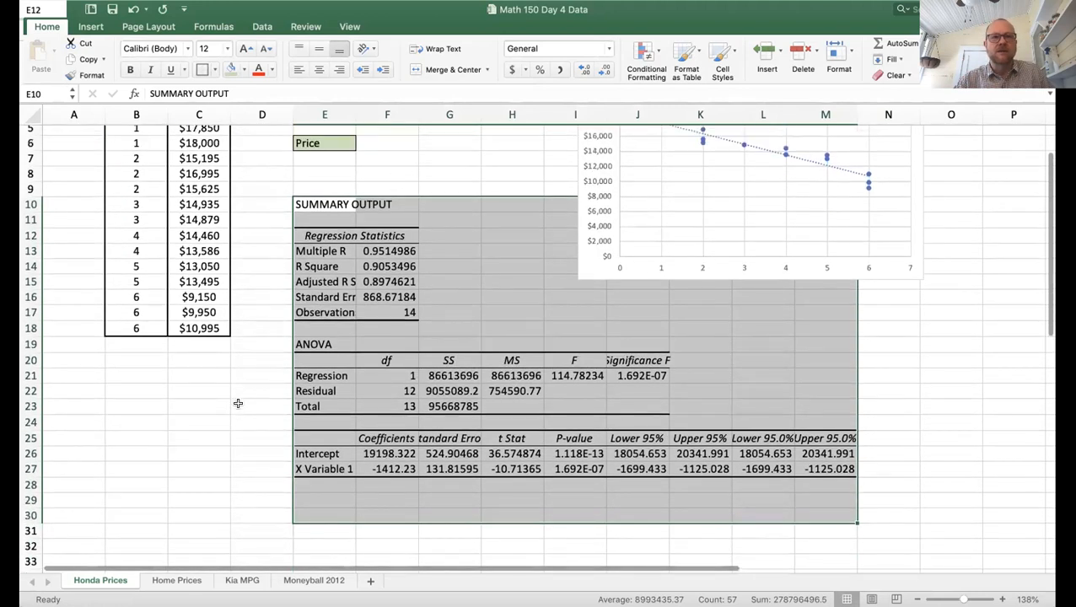
scroll(238, 404, up, 3)
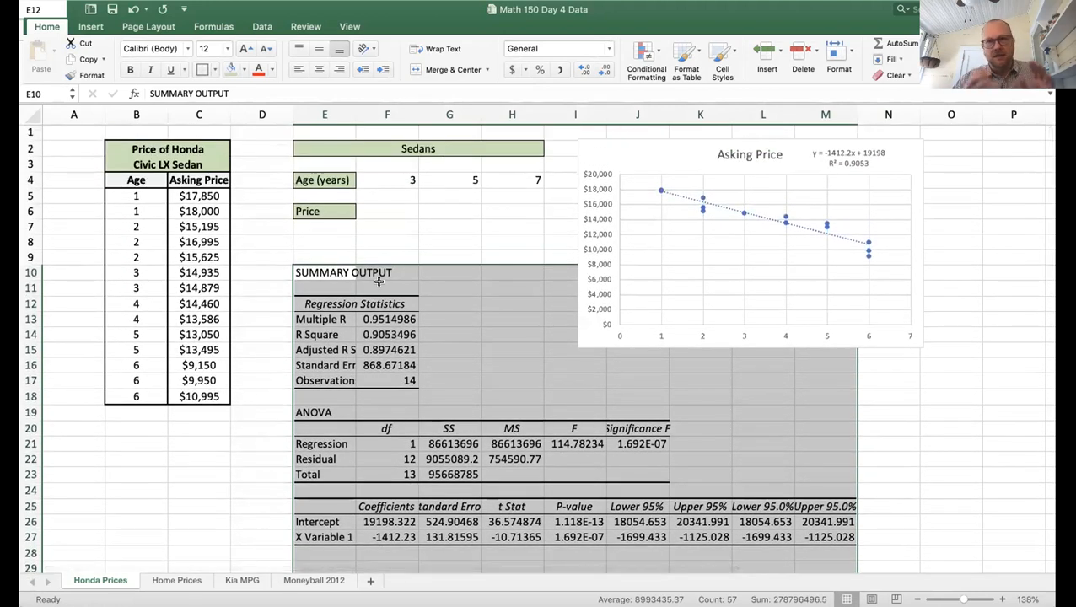
- Compare the R-squared in the chart's trendline label with R Square and Multiple R in the regression statistics, inspecting Multiple R at full precision
click(645, 159)
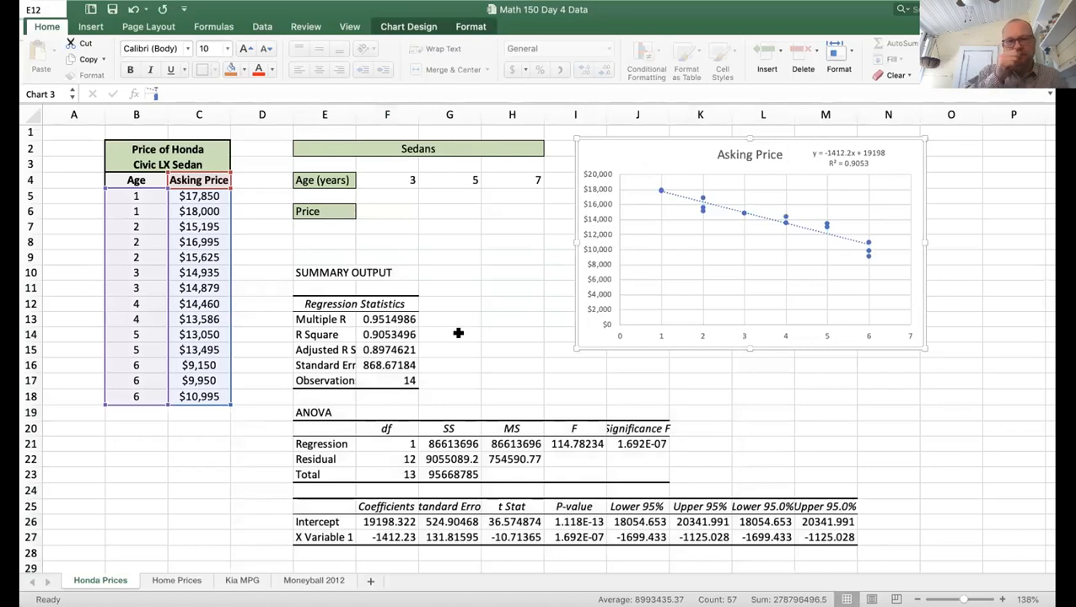
scroll(458, 333, down, 2)
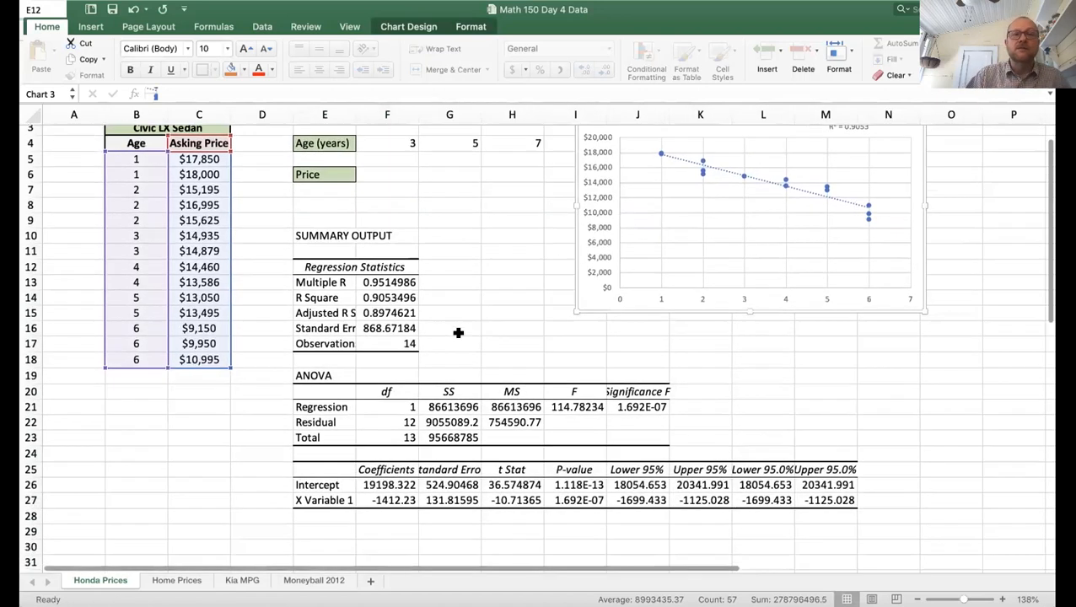
scroll(458, 333, up, 2)
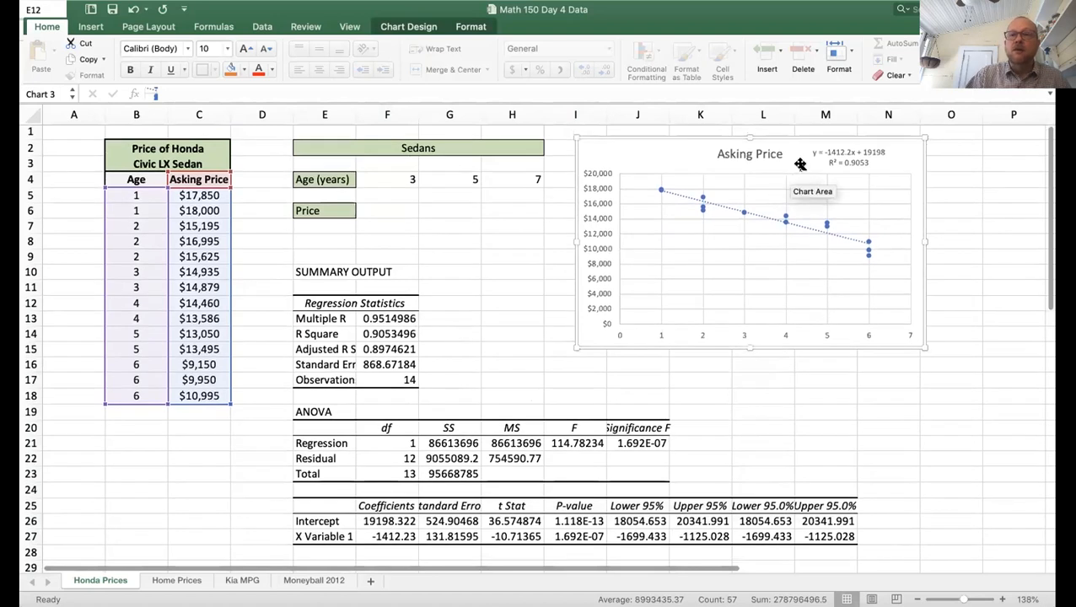
click(840, 160)
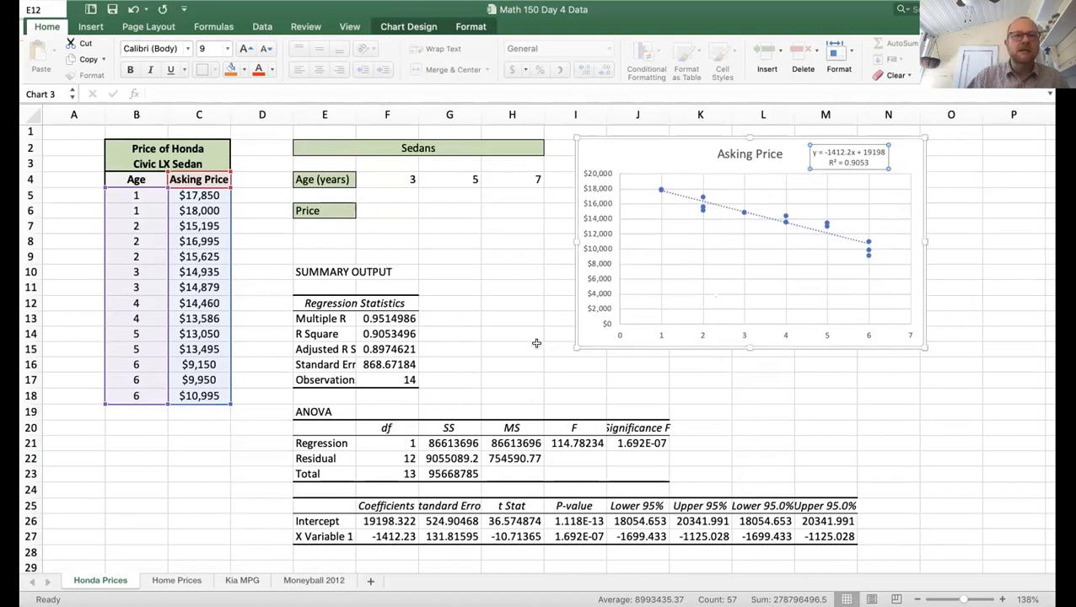
click(399, 334)
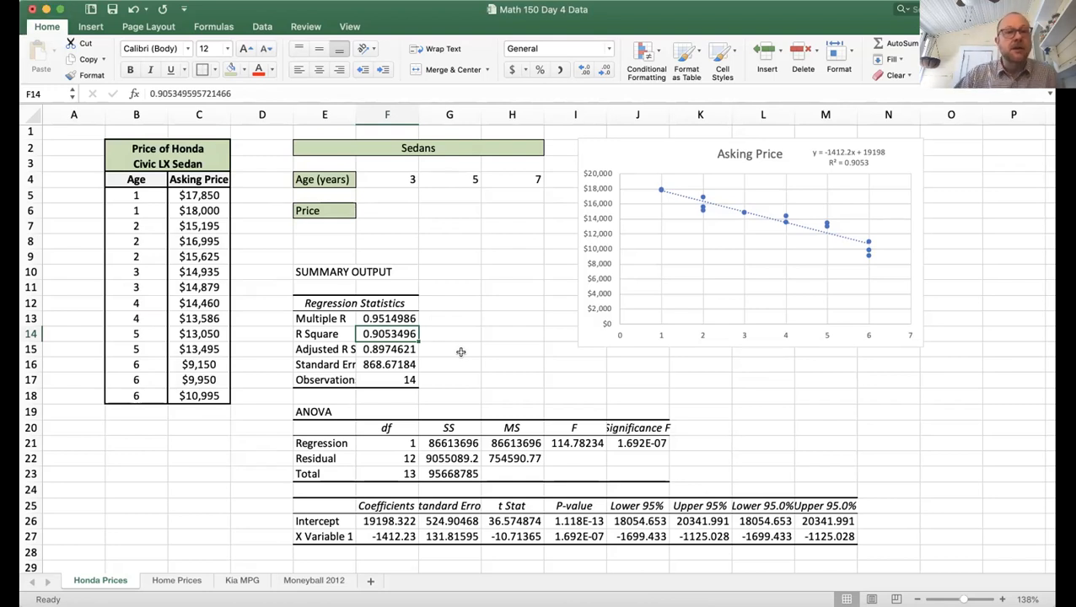
key(Up)
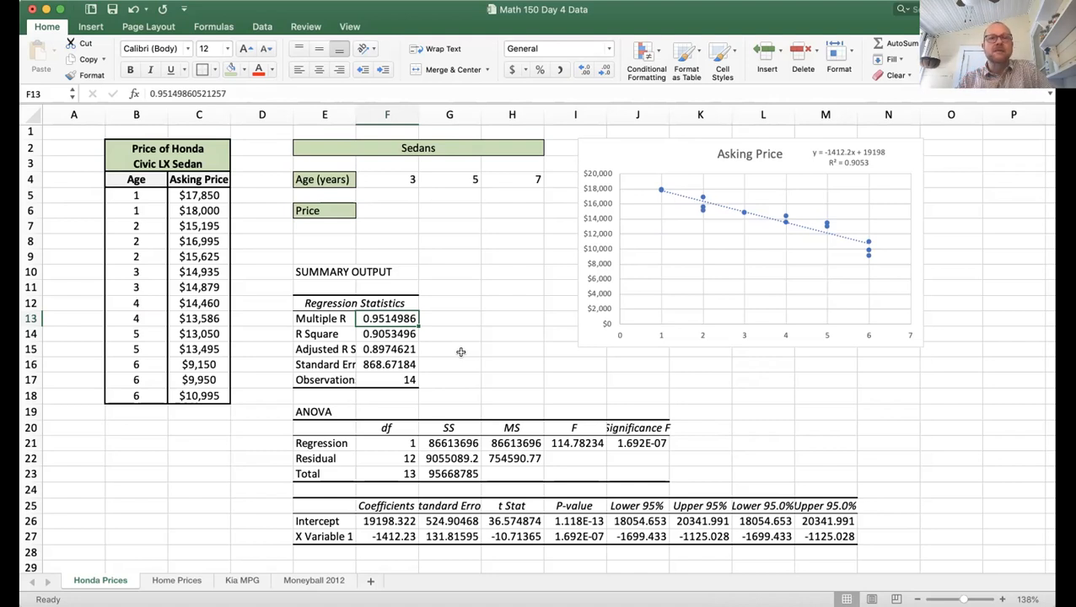
double_click(377, 318)
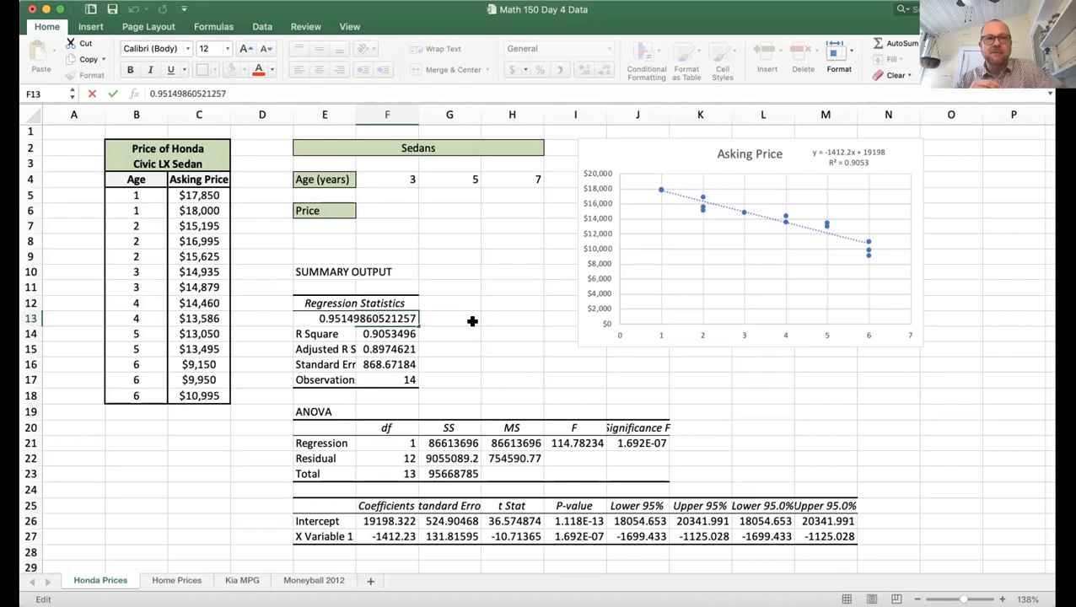
key(Escape)
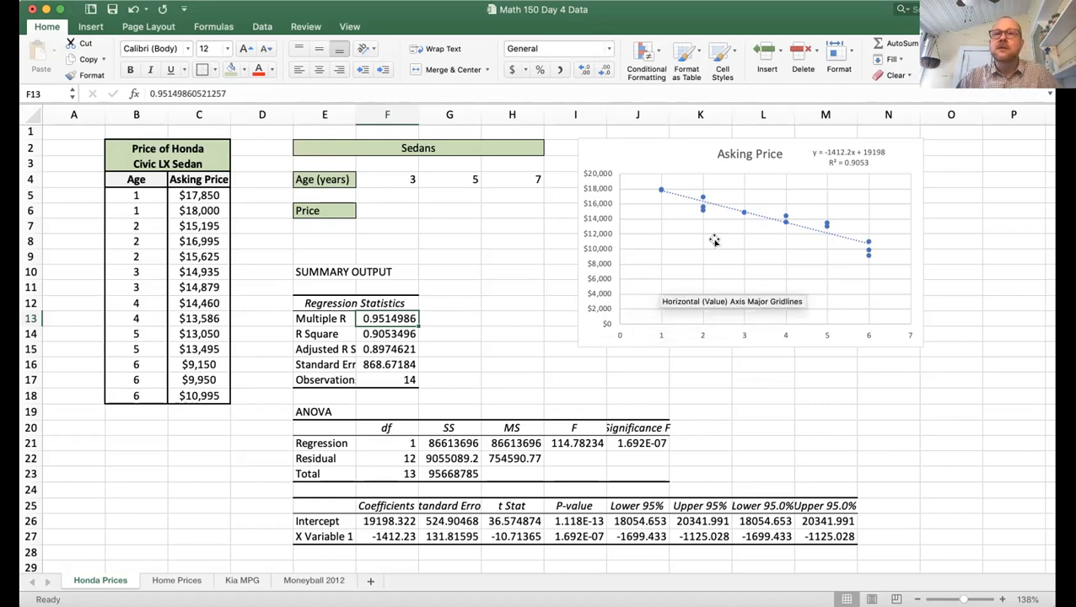
- Compare the chart's trendline equation with the X Variable 1 and Intercept coefficients in the regression output
click(847, 158)
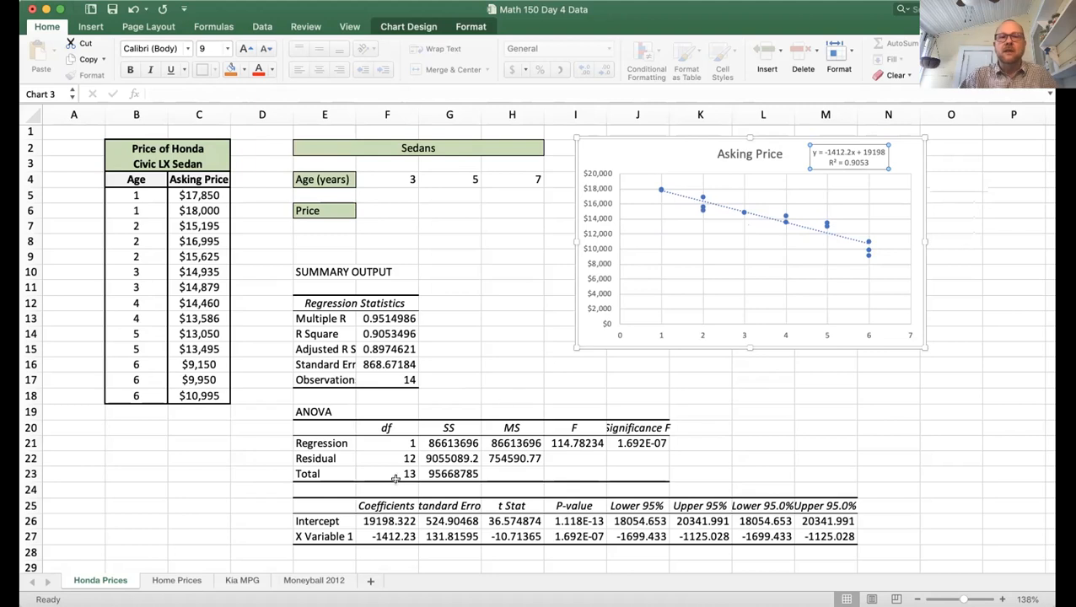
scroll(395, 478, down, 3)
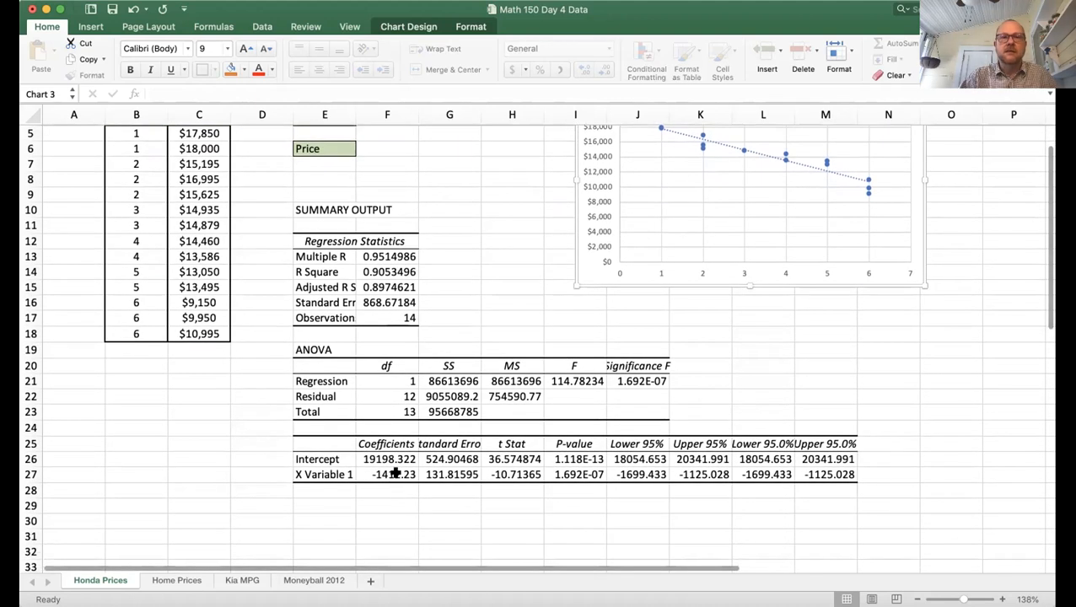
click(395, 473)
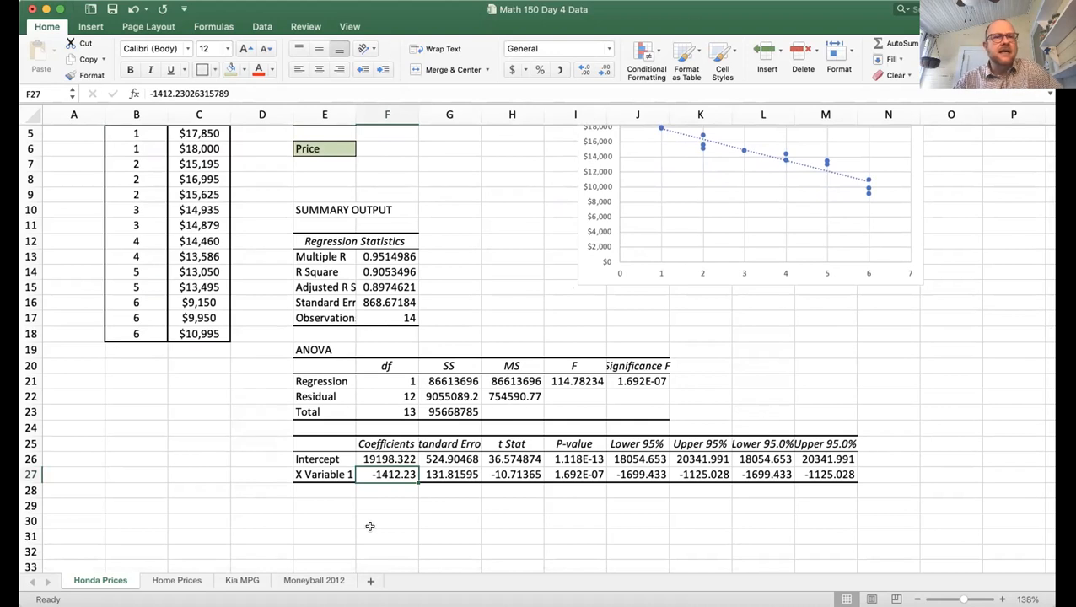
scroll(369, 526, up, 3)
scroll(370, 526, down, 1)
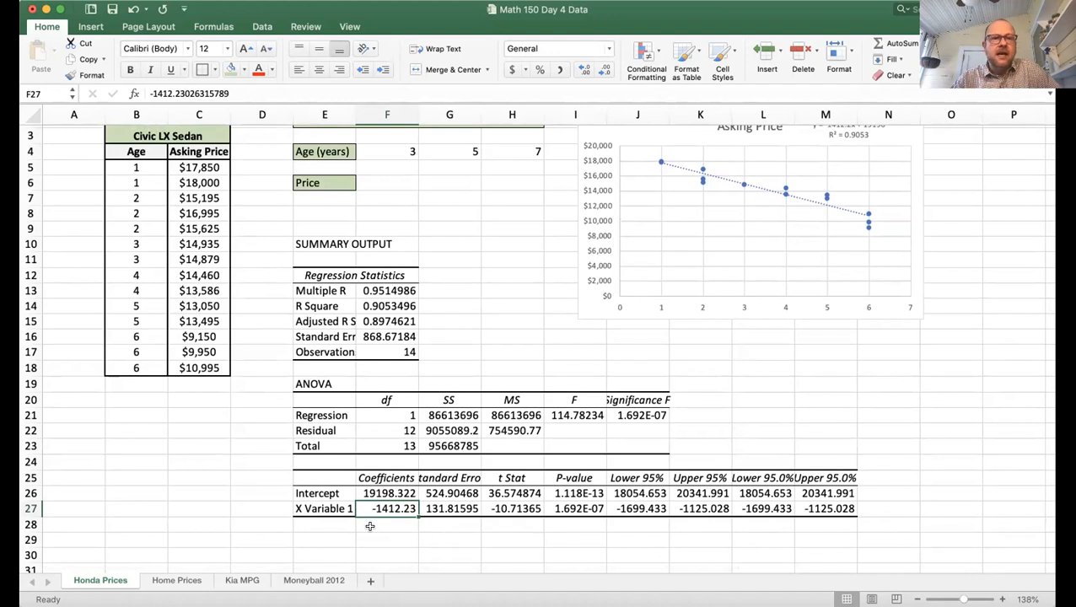
click(387, 493)
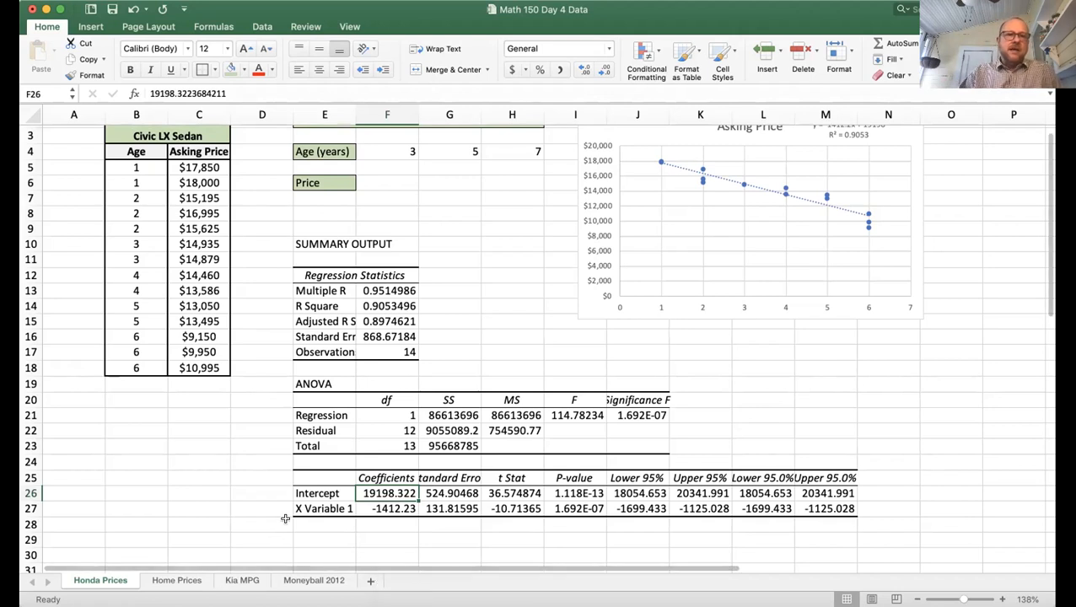
scroll(314, 494, up, 1)
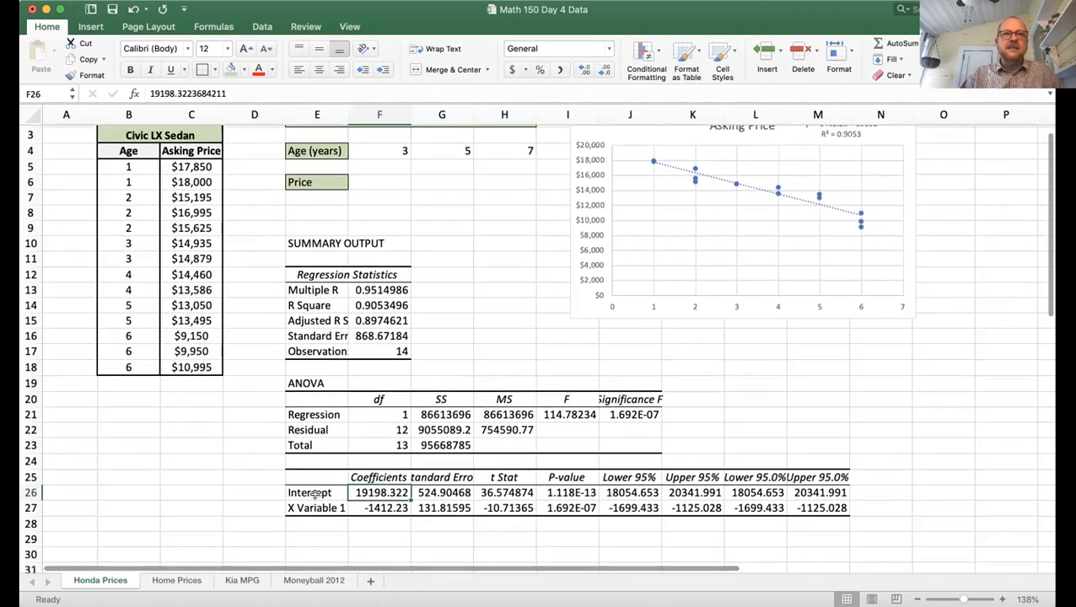
- Name the X Variable 1 coefficient cell F27 hondaM
click(387, 513)
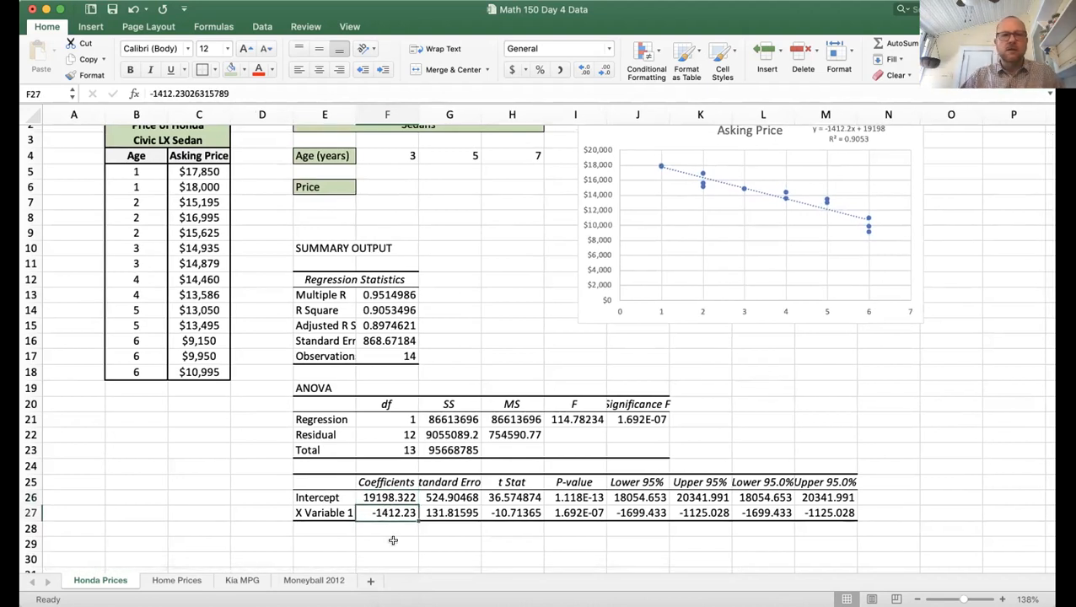
click(45, 95)
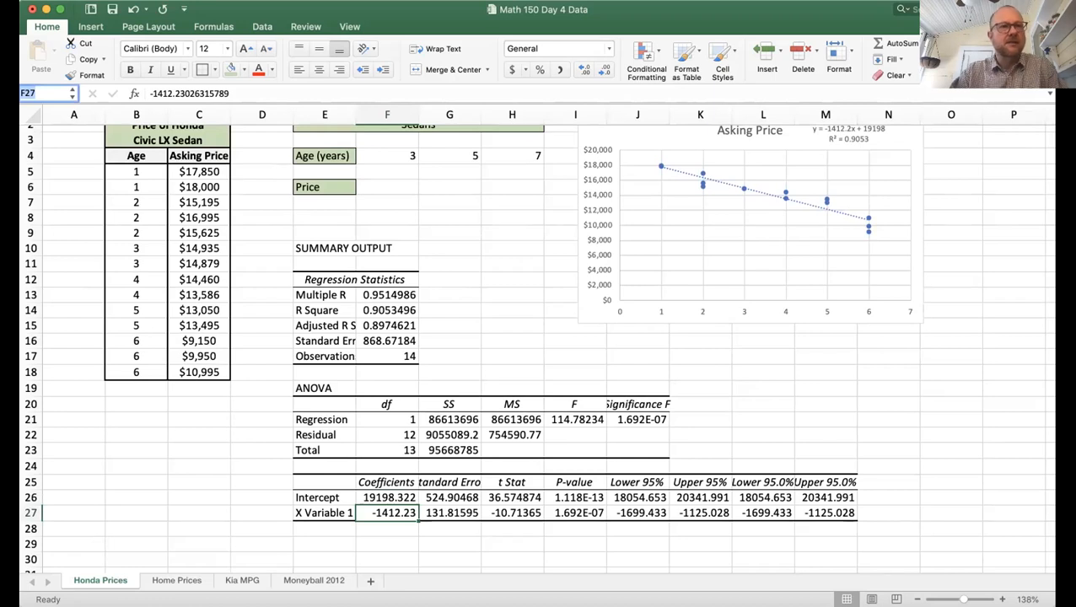
text(honda)
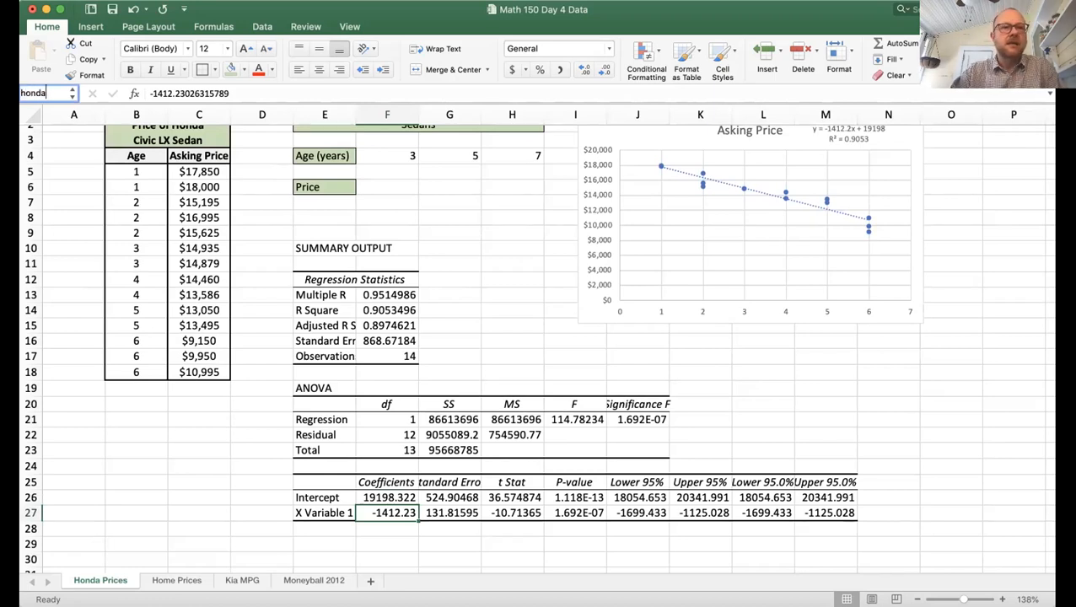
text(M)
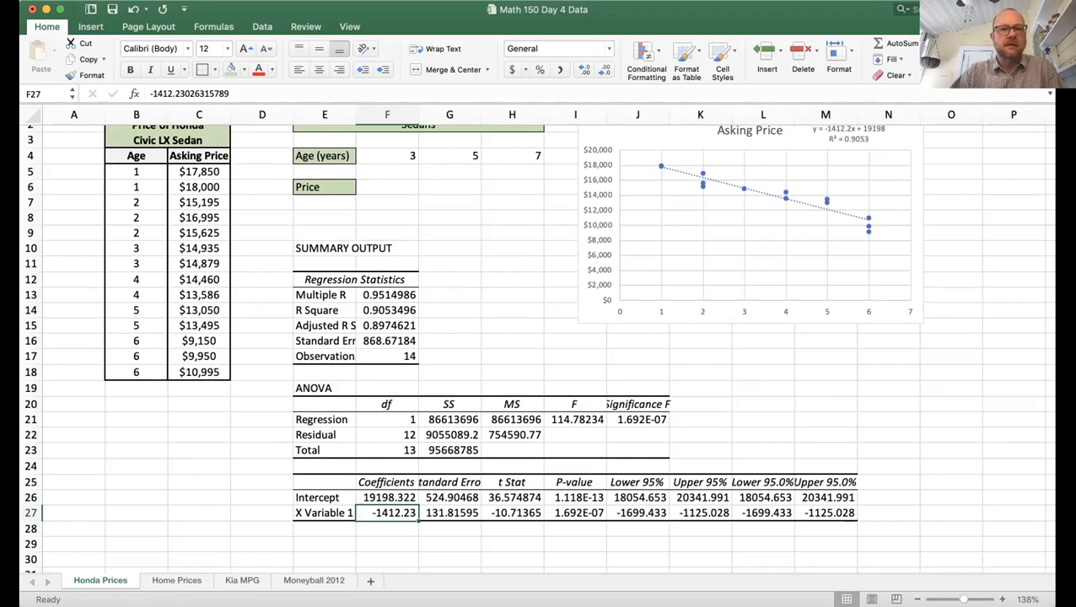
- Name the Intercept coefficient cell F26 hondaB
click(387, 497)
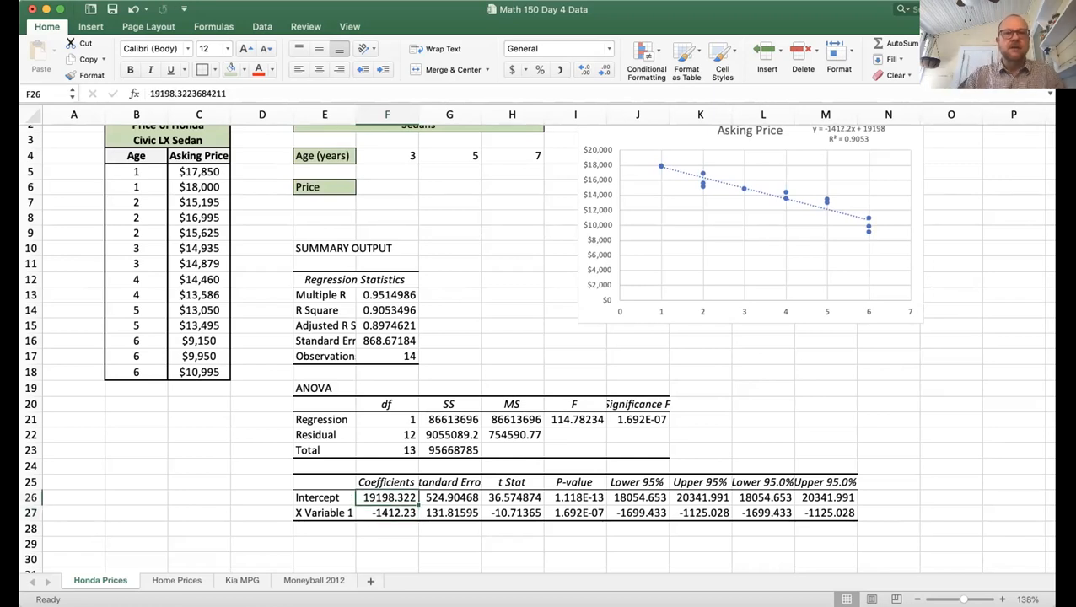
click(48, 94)
text(hondaB)
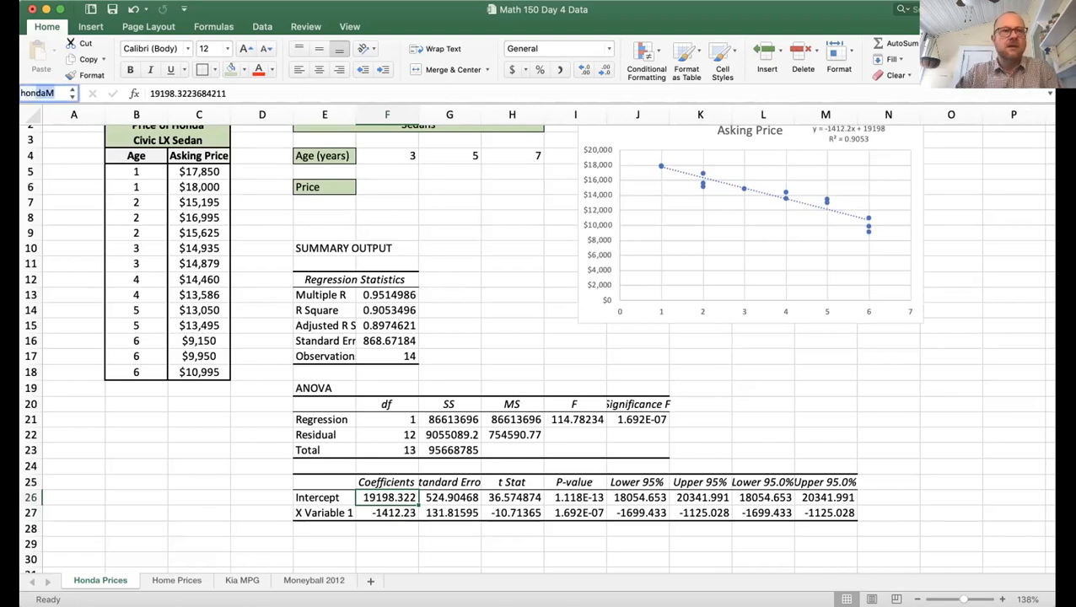
key(Return)
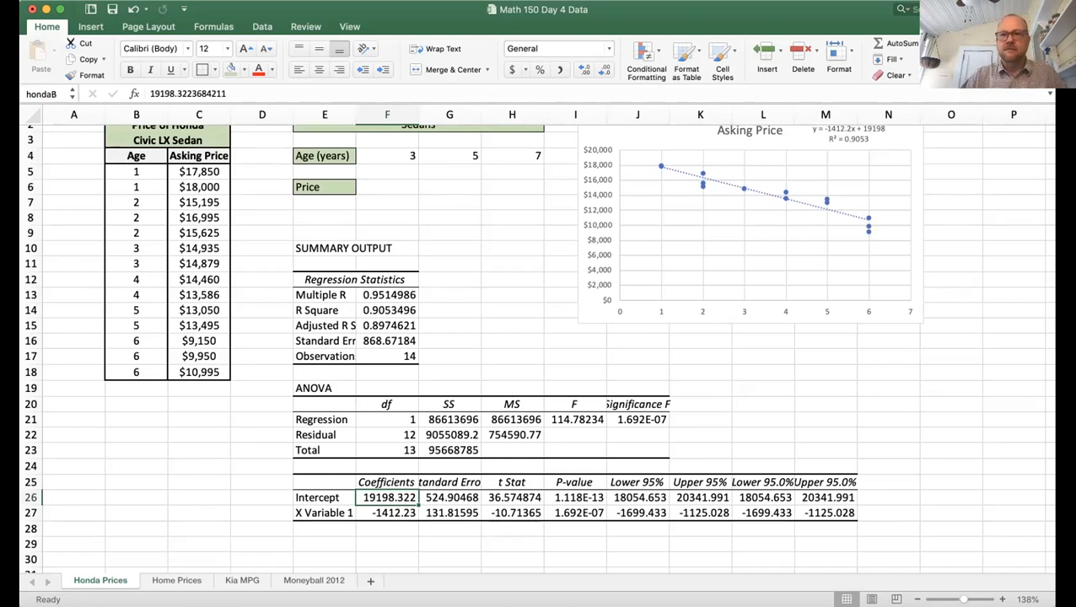
- Enter the formula =hondaB+hondaM*F4 in F6 to predict the price of a 3-year-old sedan, and select that cell
scroll(218, 275, up, 2)
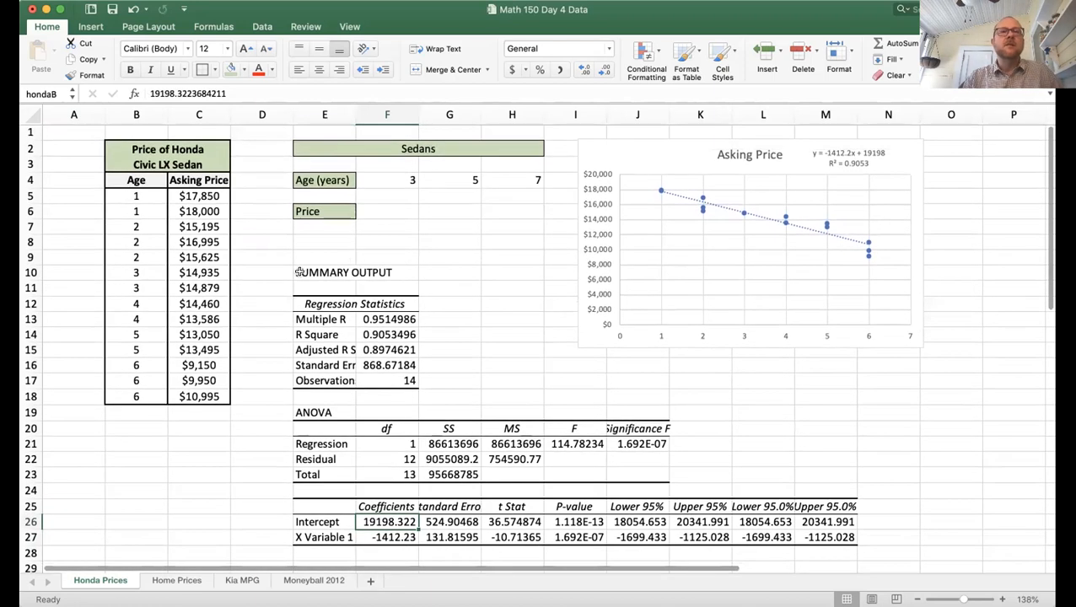
click(380, 213)
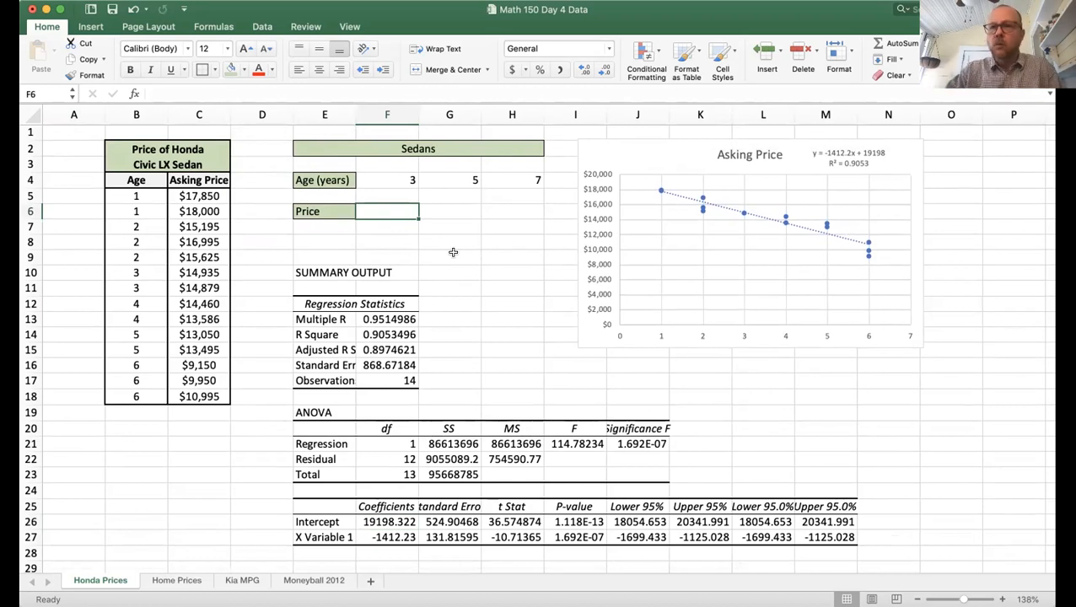
text(=)
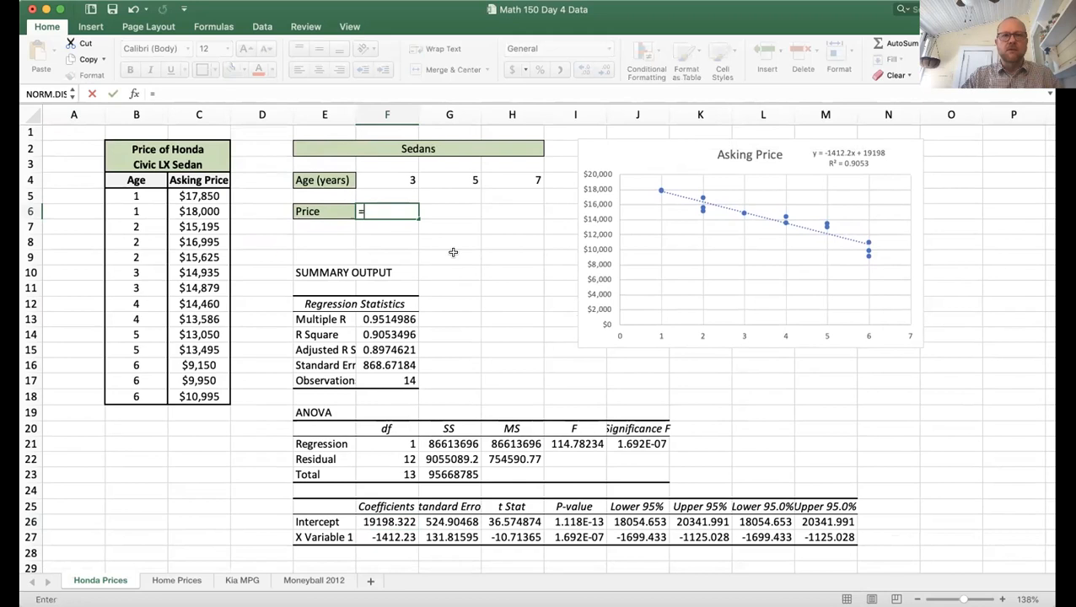
scroll(453, 252, up, 5)
scroll(454, 252, up, 3)
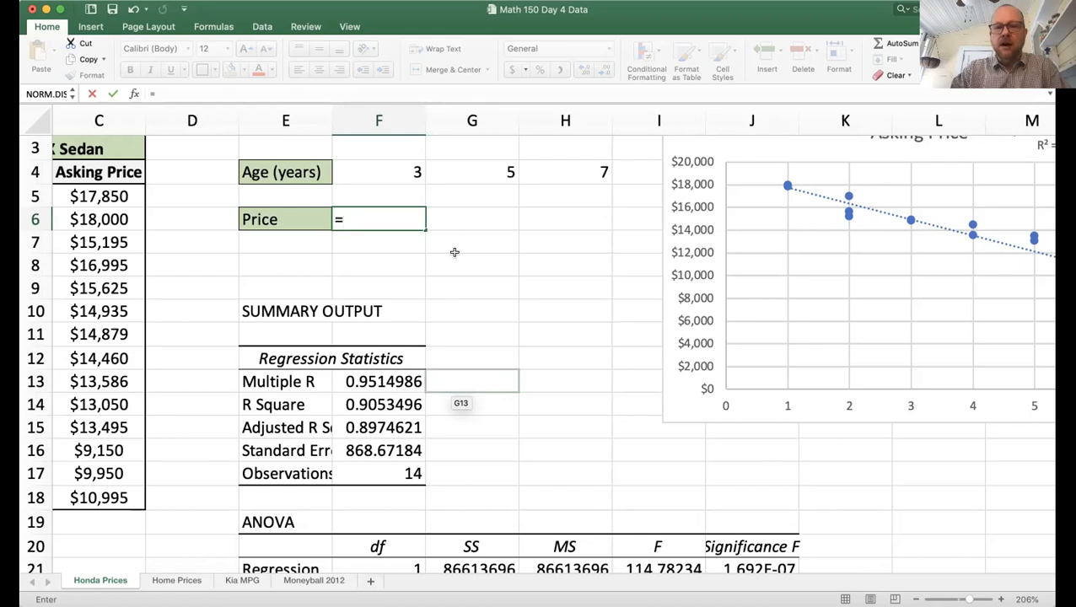
text(hondaB)
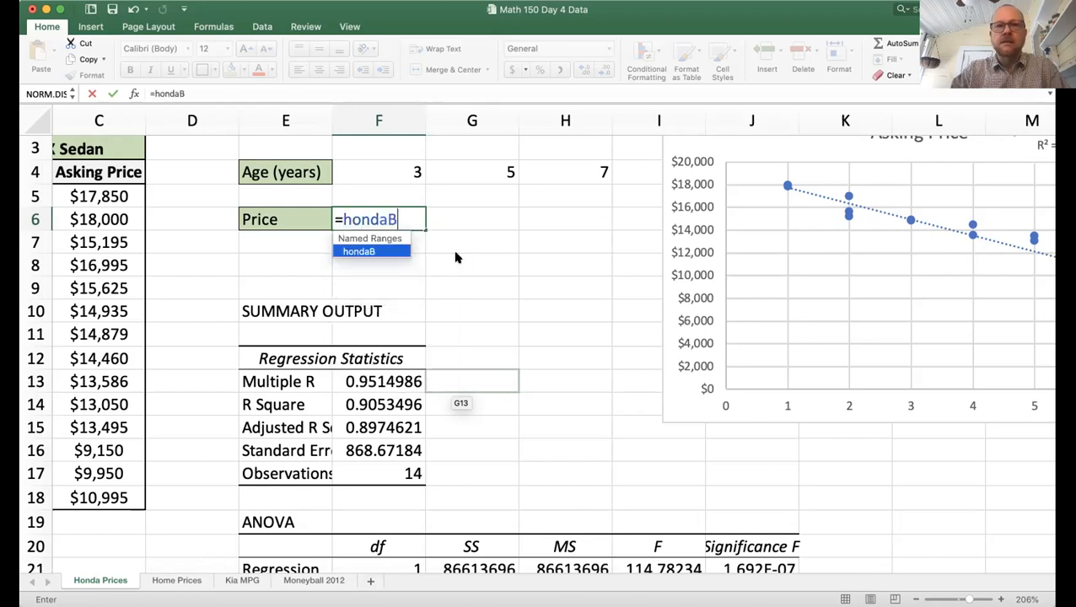
text(+)
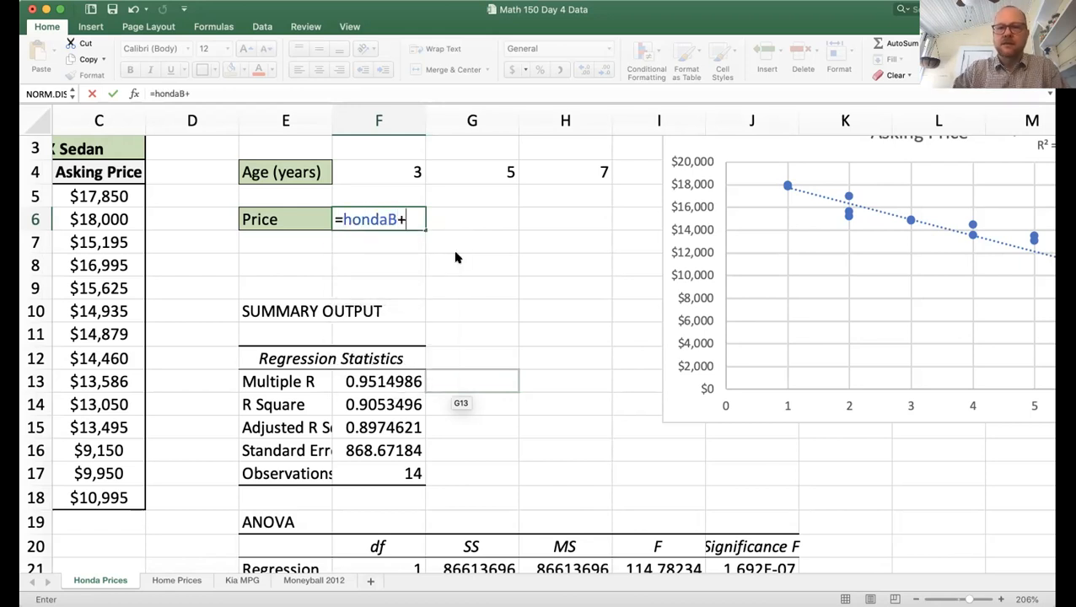
text(hon)
text(M)
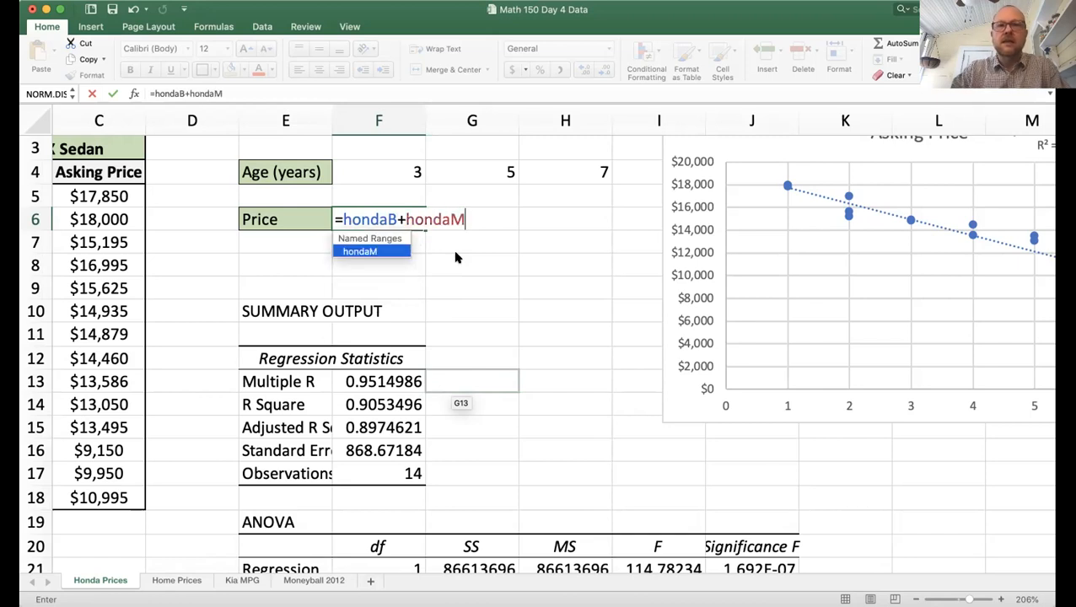
text(*)
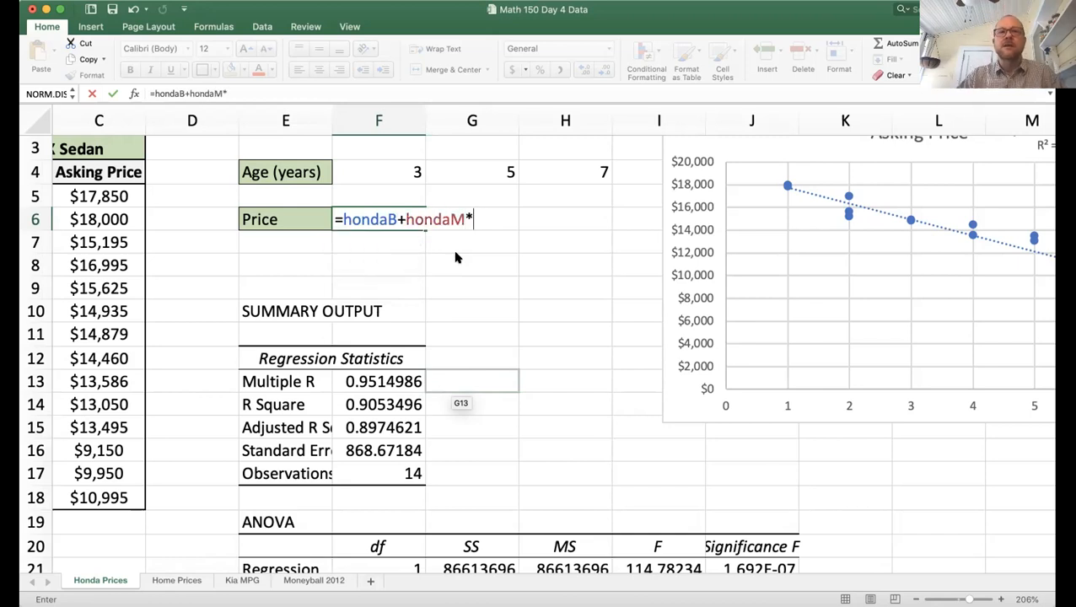
click(400, 172)
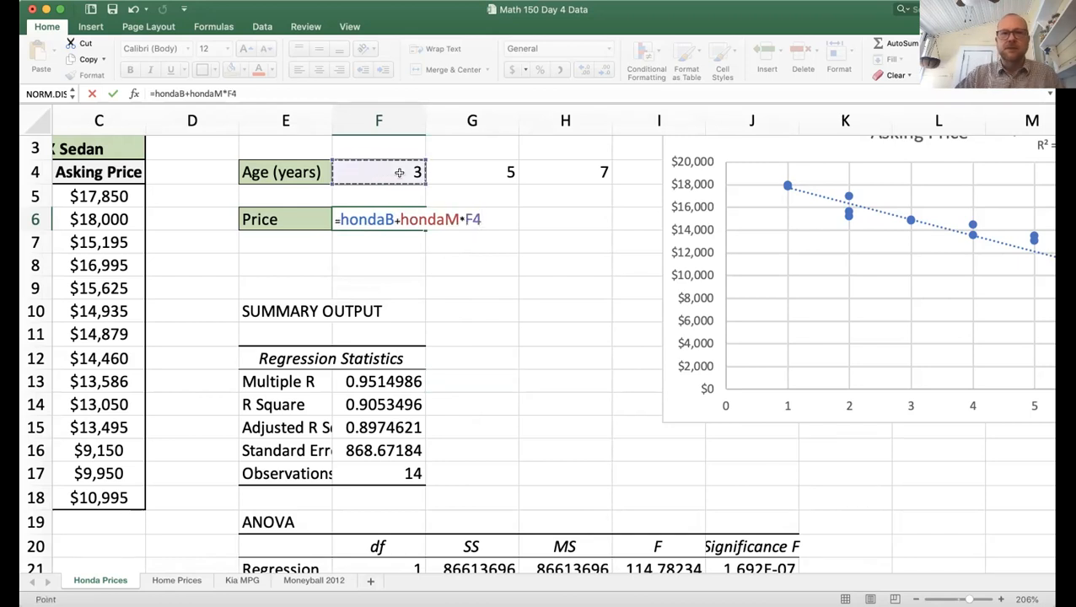
key(Return)
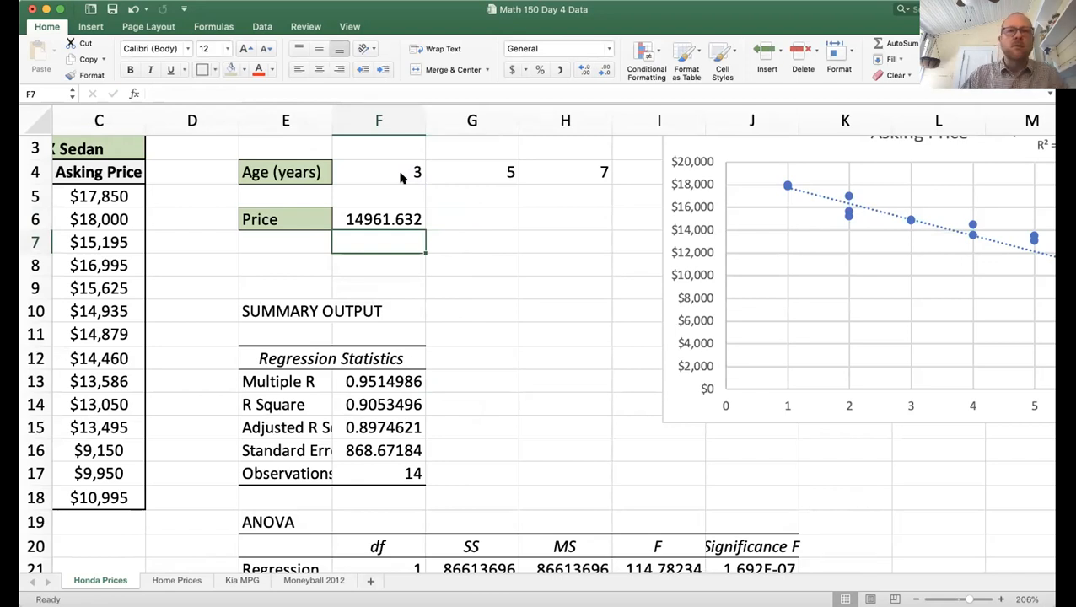
click(386, 219)
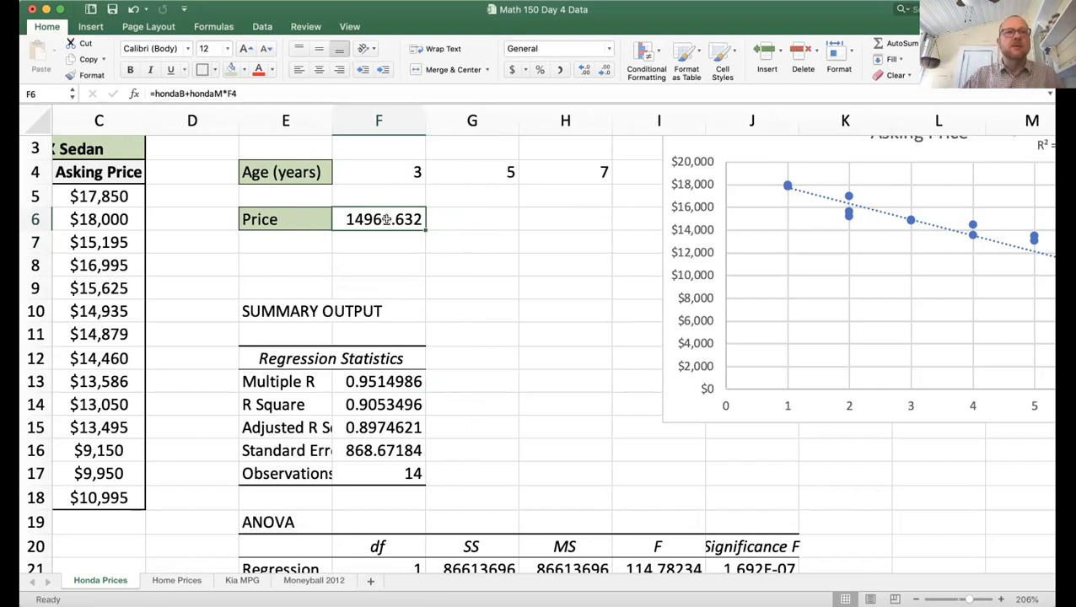
- Format the predicted price in F6 as Currency with two decimal places and the $ symbol
click(235, 1)
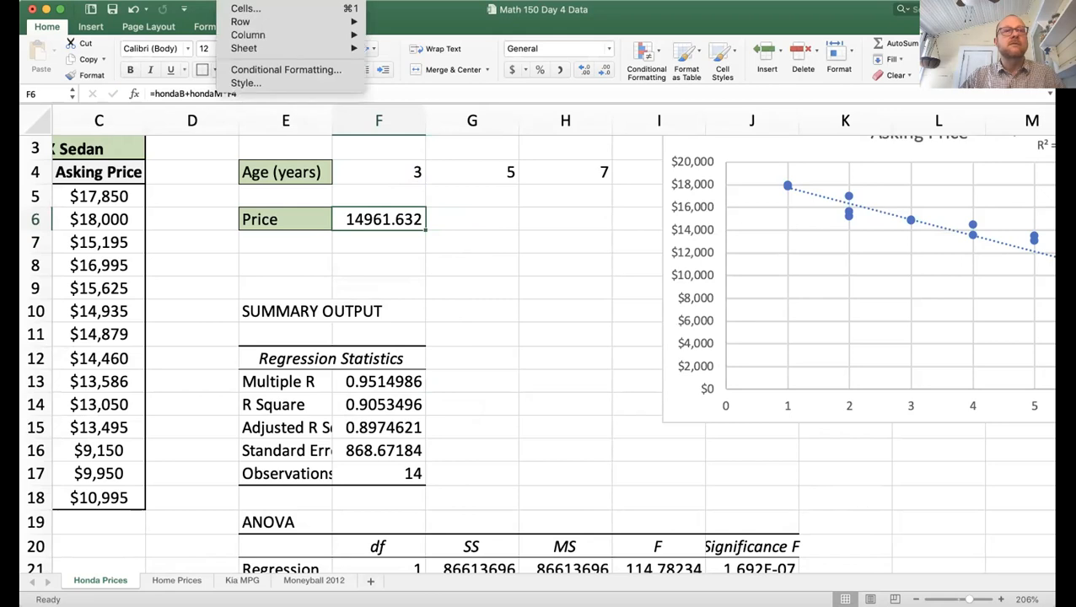
click(239, 8)
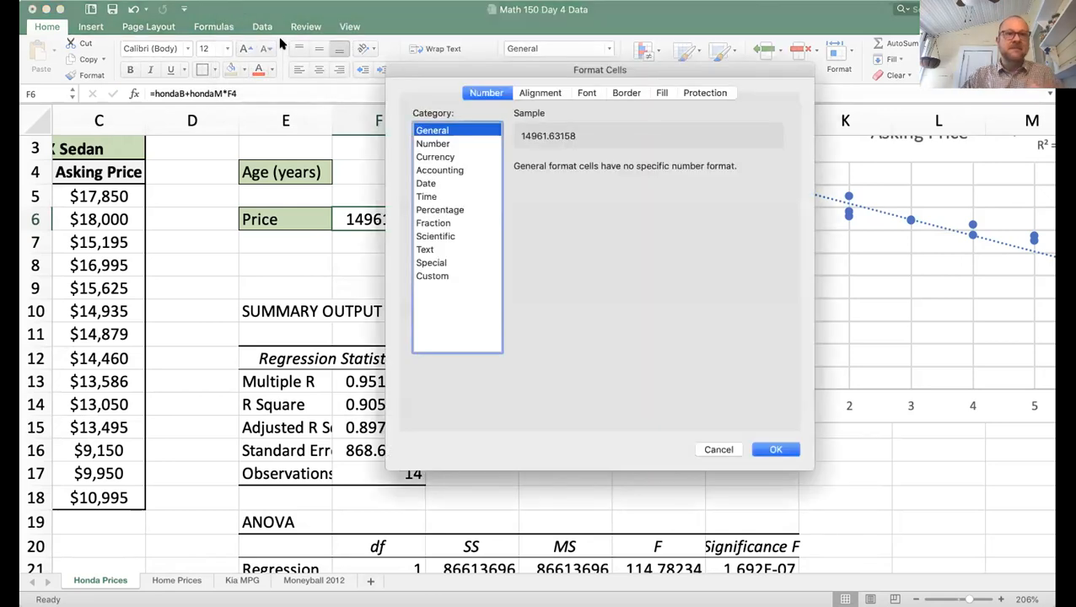
click(438, 158)
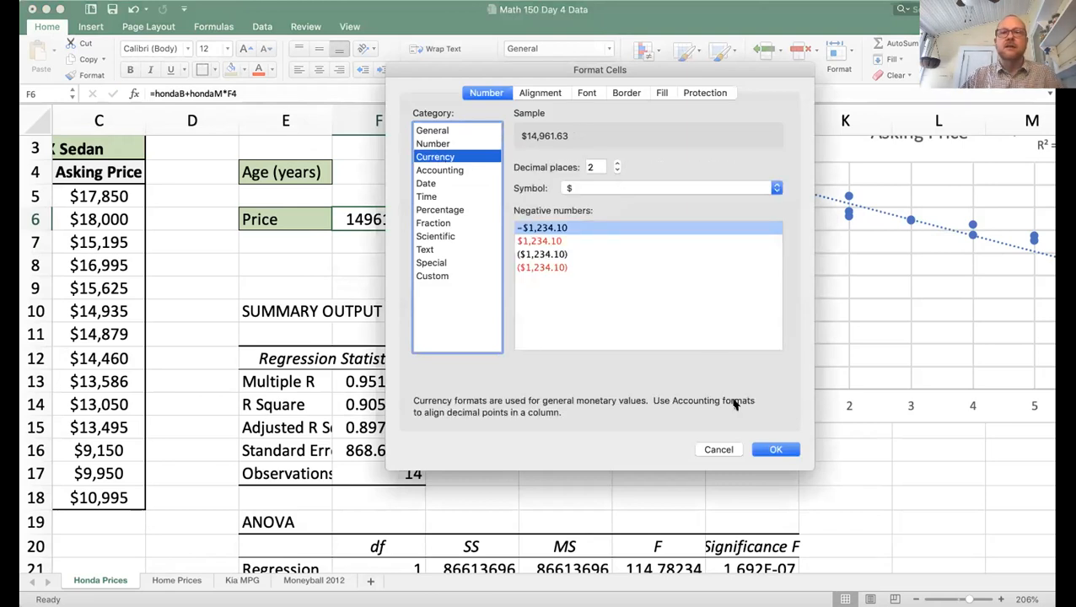
click(765, 449)
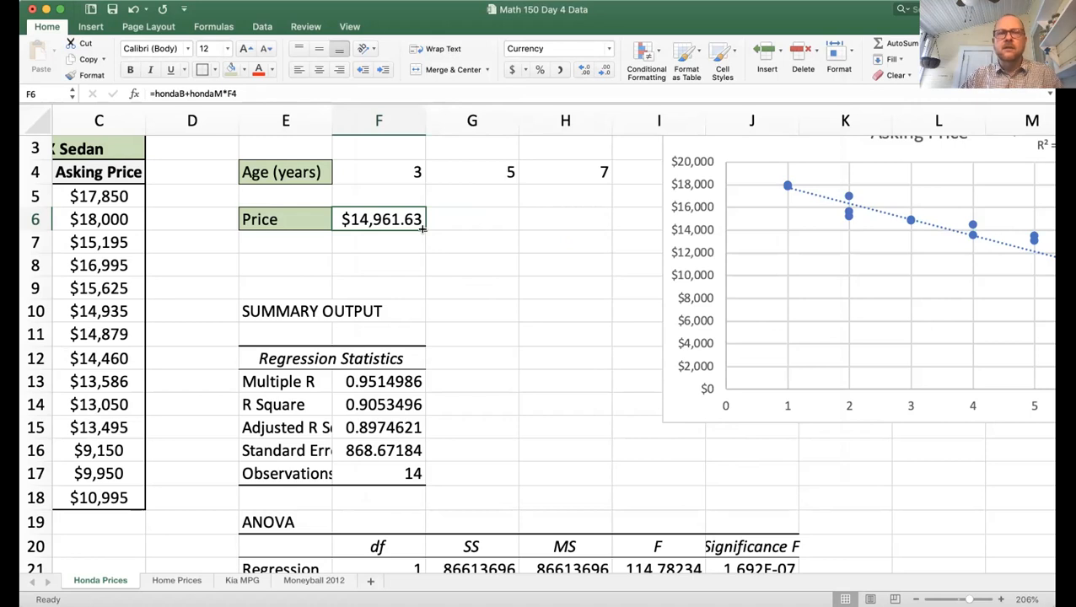
- Copy the price formula from F6 across to G6:H6 for the sedans aged 5 and 7 years
drag(422, 228, 601, 236)
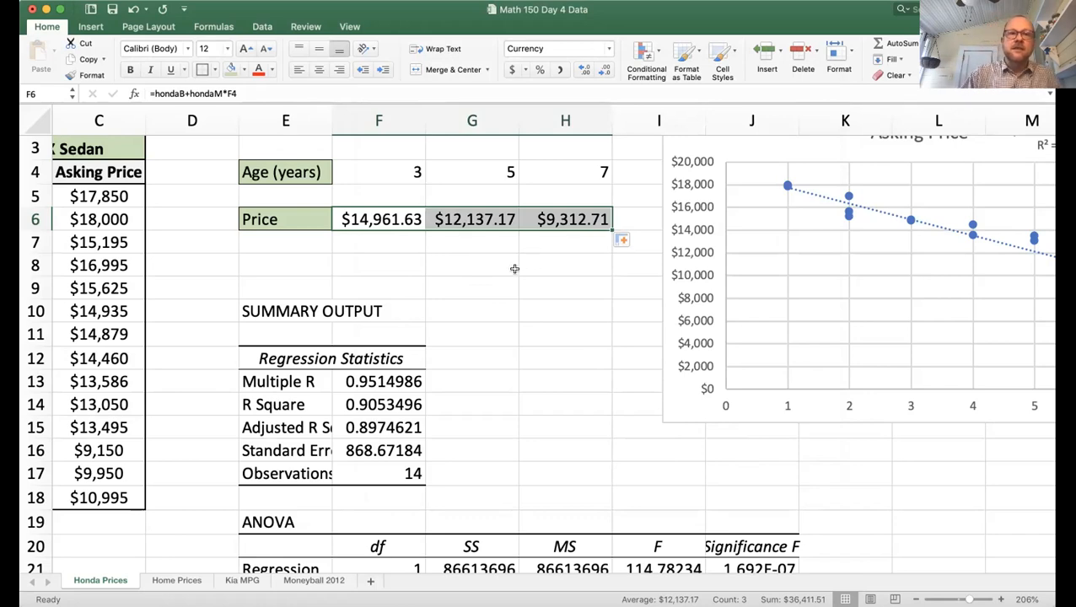
scroll(512, 266, down, 5)
scroll(514, 268, down, 1)
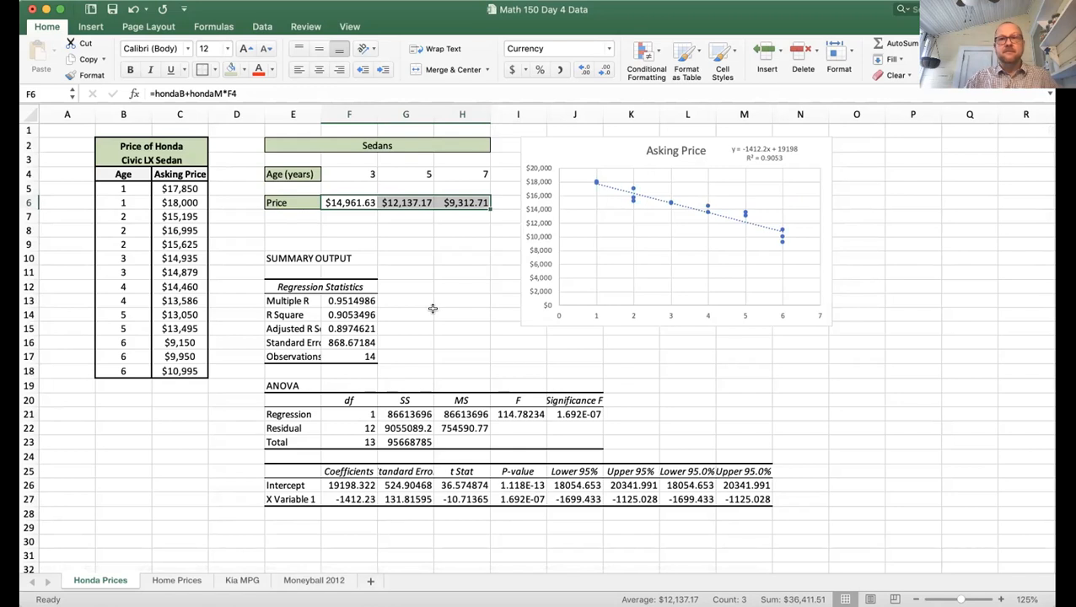
- Open the Home Prices sheet and examine the Mount Pleasant square footage and price data through its last row
click(177, 581)
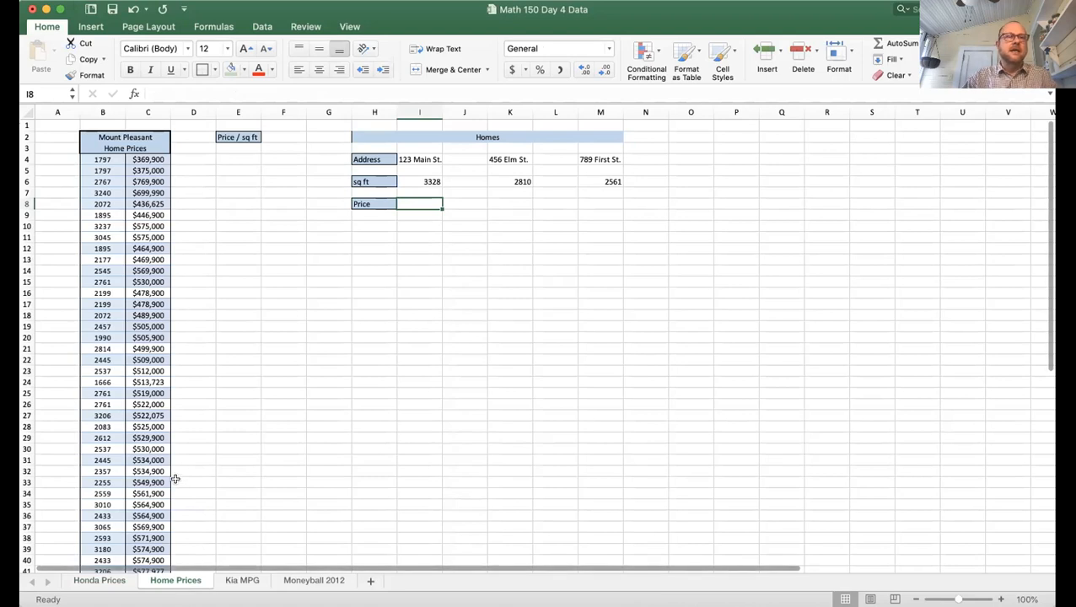
scroll(175, 480, up, 3)
scroll(175, 479, up, 5)
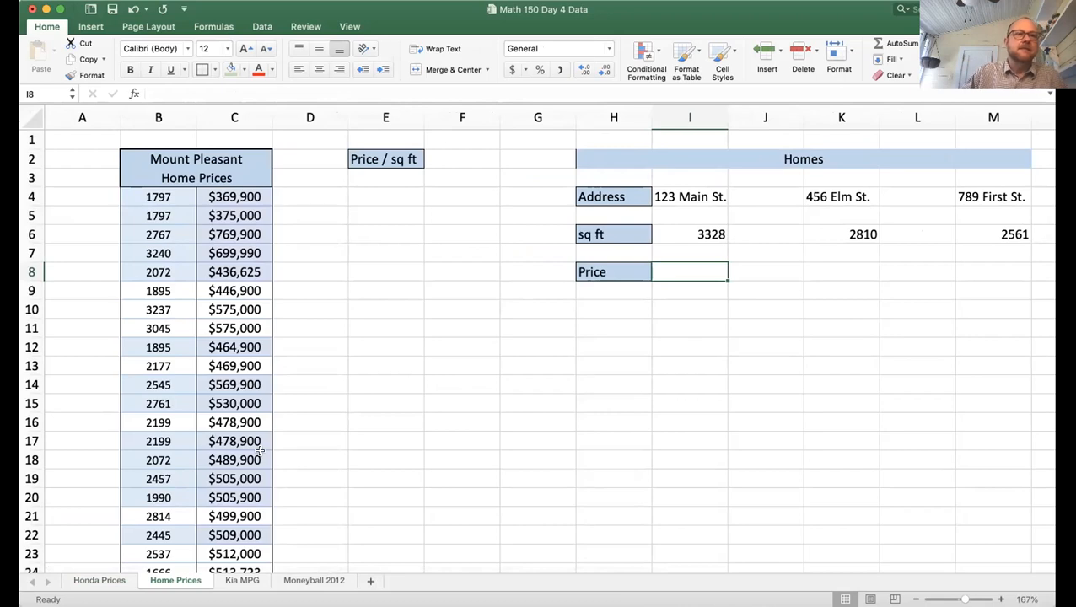
scroll(253, 455, down, 5)
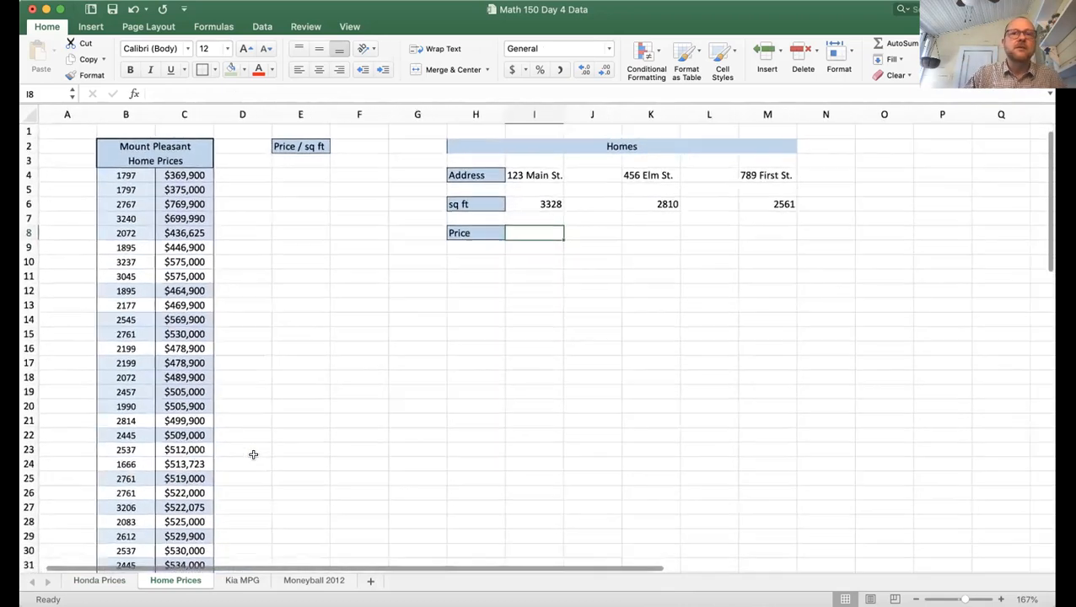
scroll(253, 455, down, 1)
scroll(253, 454, up, 2)
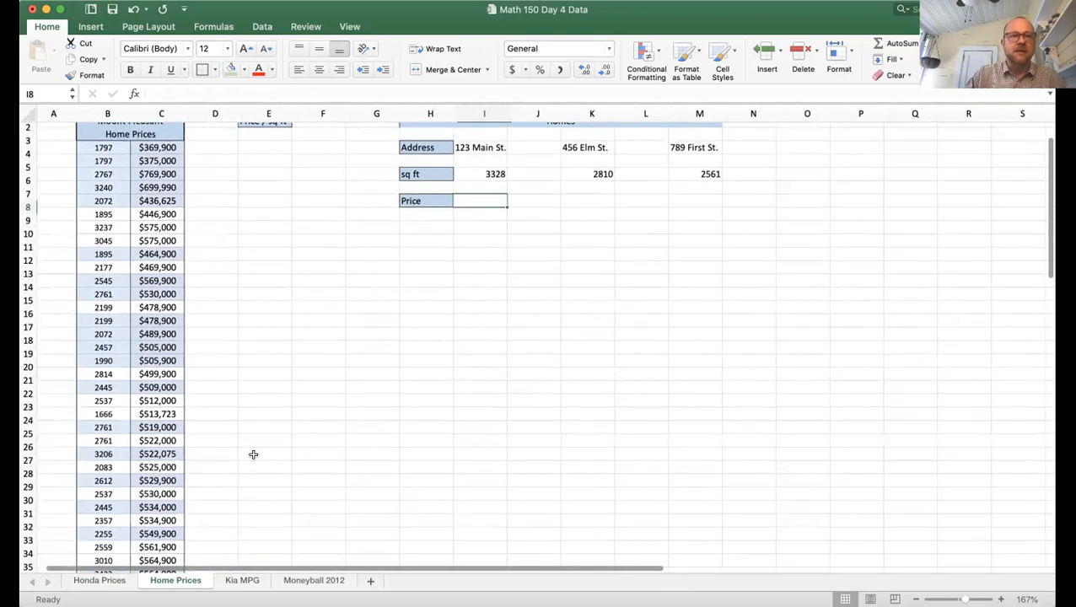
scroll(253, 454, down, 8)
scroll(253, 454, up, 9)
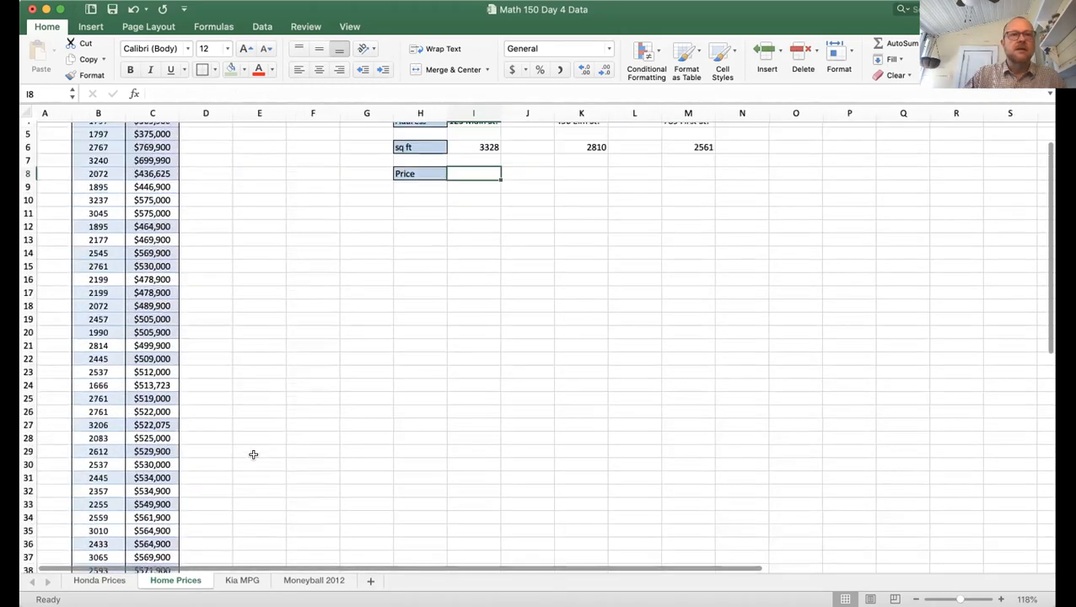
scroll(253, 455, down, 1)
scroll(253, 454, up, 1)
scroll(253, 454, down, 4)
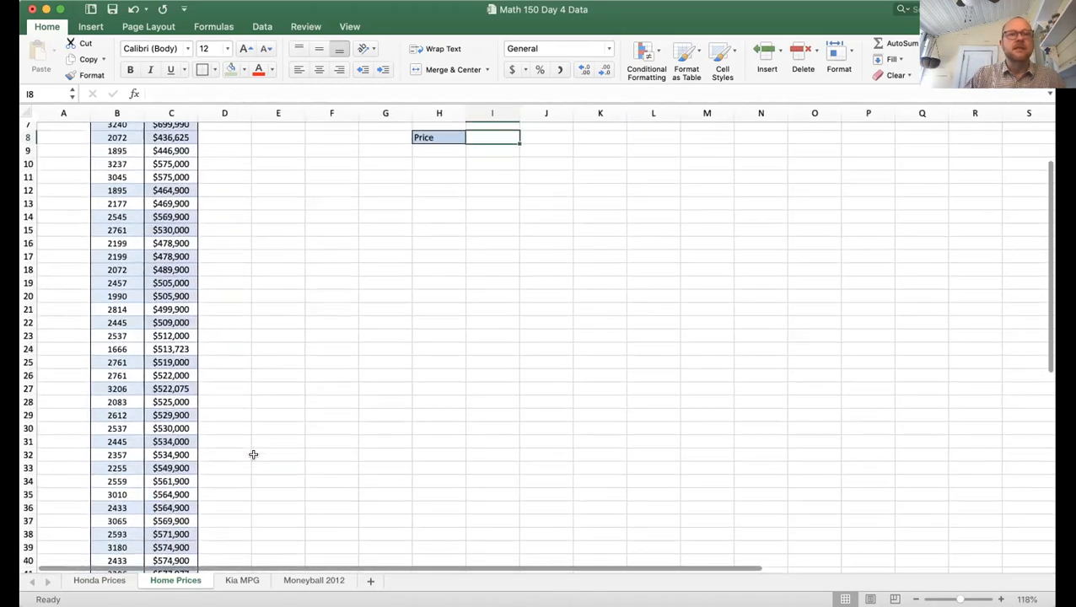
scroll(253, 454, down, 3)
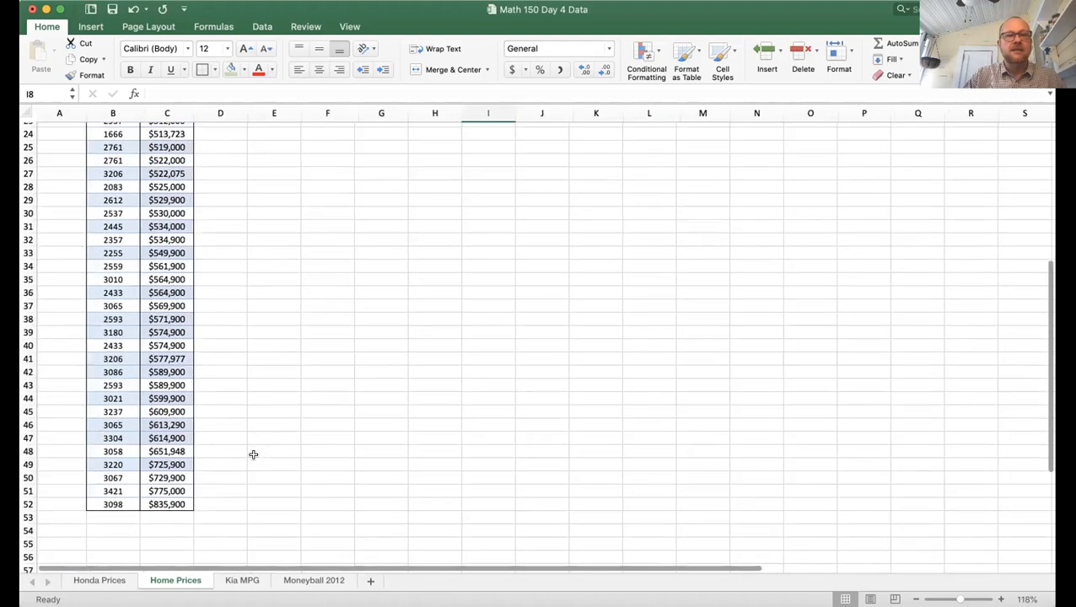
drag(169, 501, 112, 145)
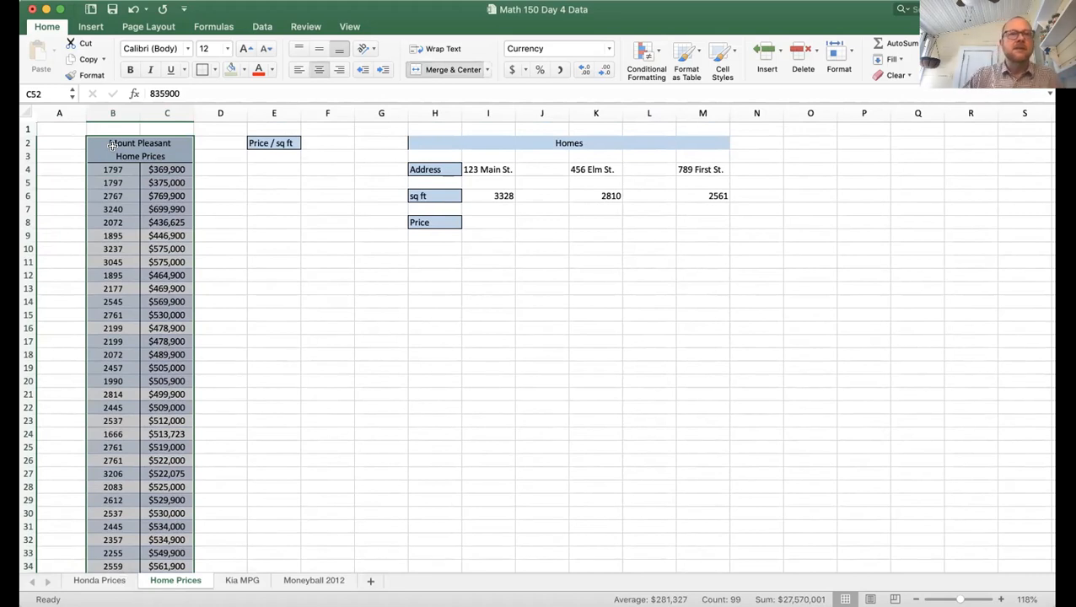
click(91, 27)
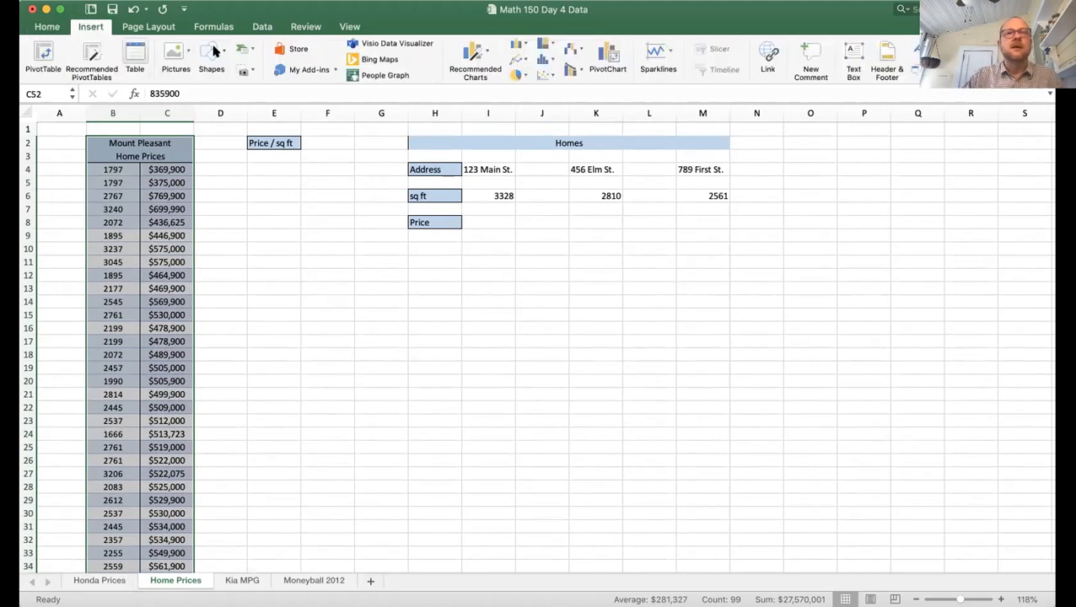
click(544, 76)
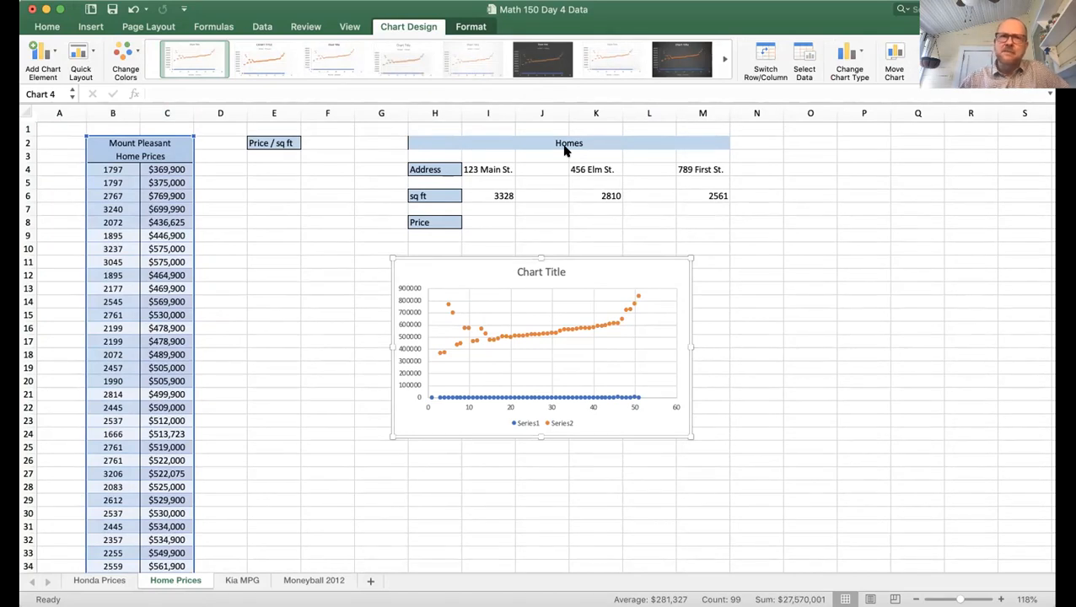
click(583, 268)
key(Delete)
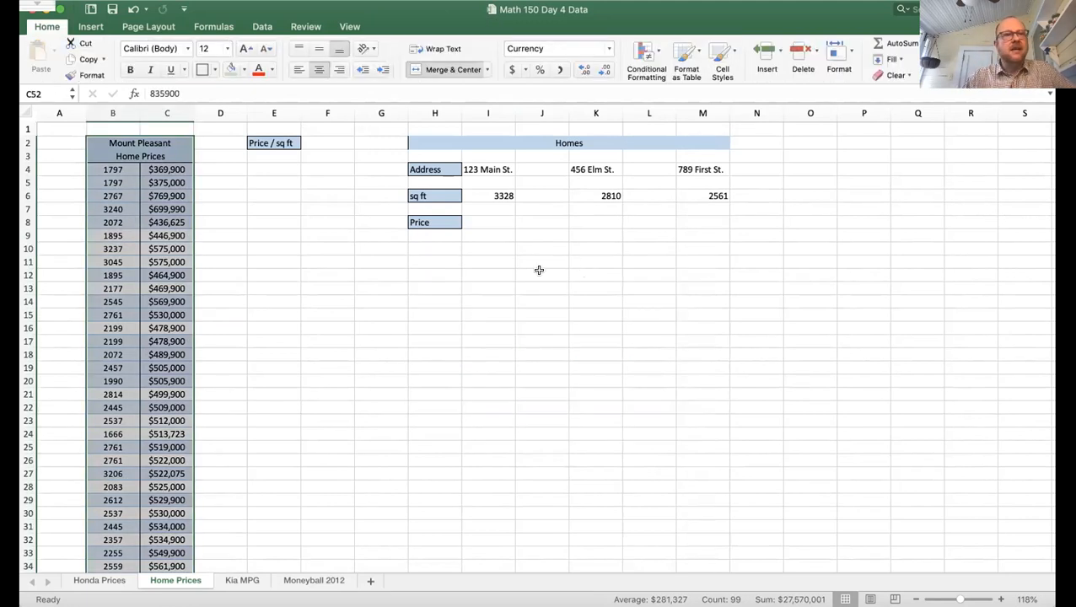
- Insert a scatter chart of the Mount Pleasant home data in B4:C52, leaving out the header rows
click(268, 262)
scroll(215, 351, down, 5)
scroll(215, 351, down, 2)
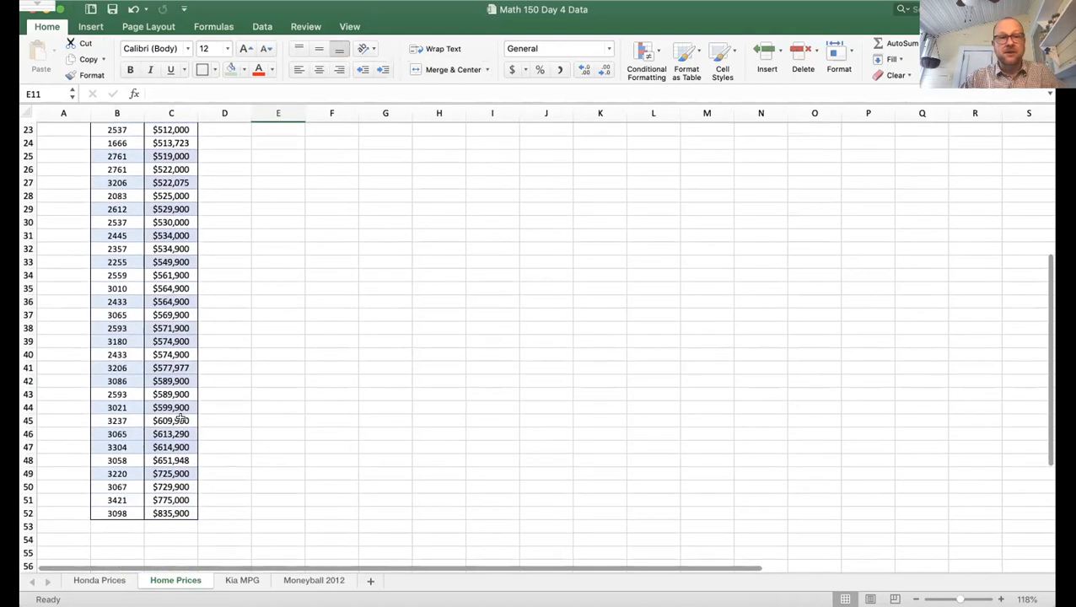
drag(166, 512, 125, 169)
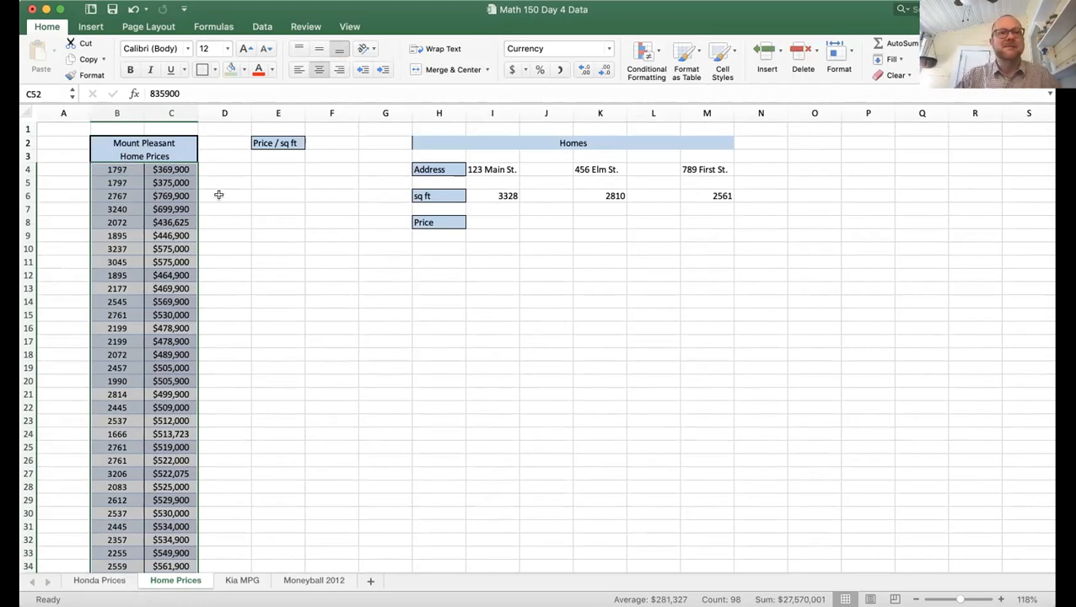
click(97, 28)
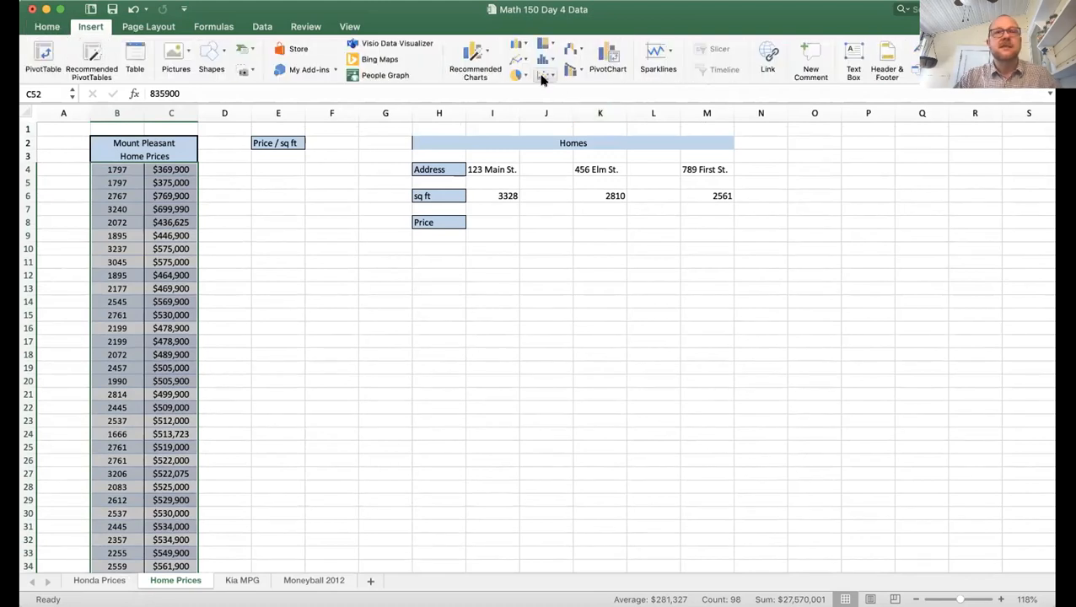
click(572, 145)
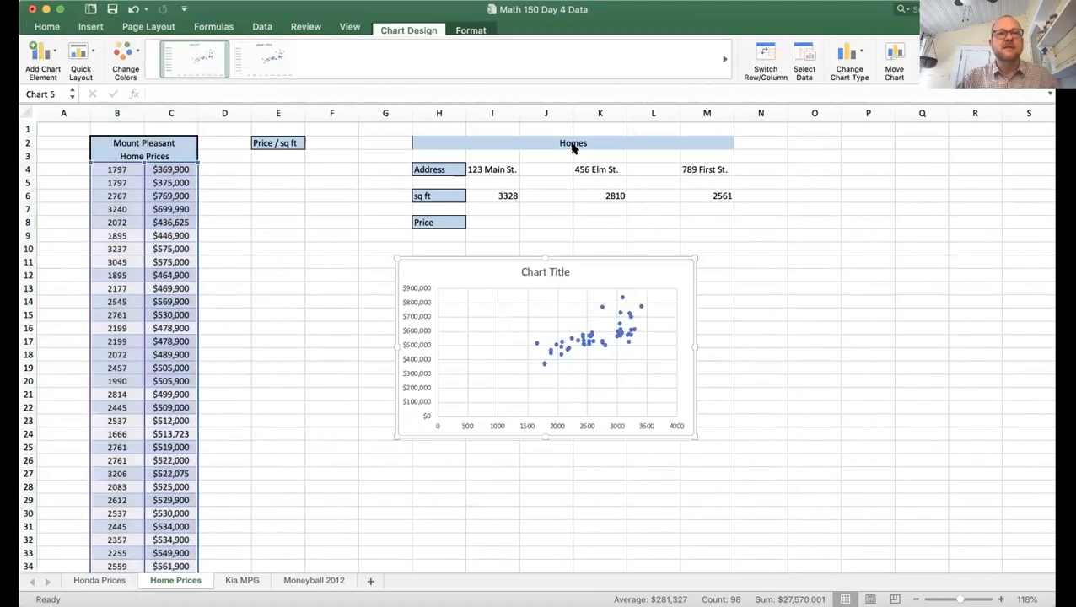
- Replace the scatter chart's placeholder title with "Home Prices"
click(548, 270)
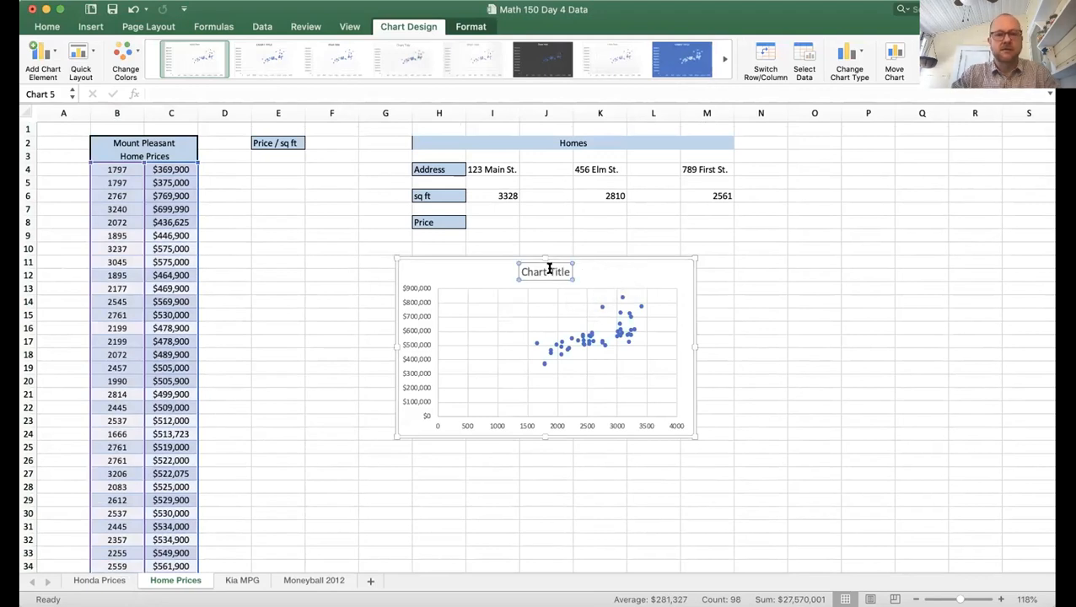
text(Home)
key(Right)
key(Right)
key(Right)
key(Right)
key(Right)
key(Right)
key(Right)
key(Right)
key(Right)
key(Right)
key(Right)
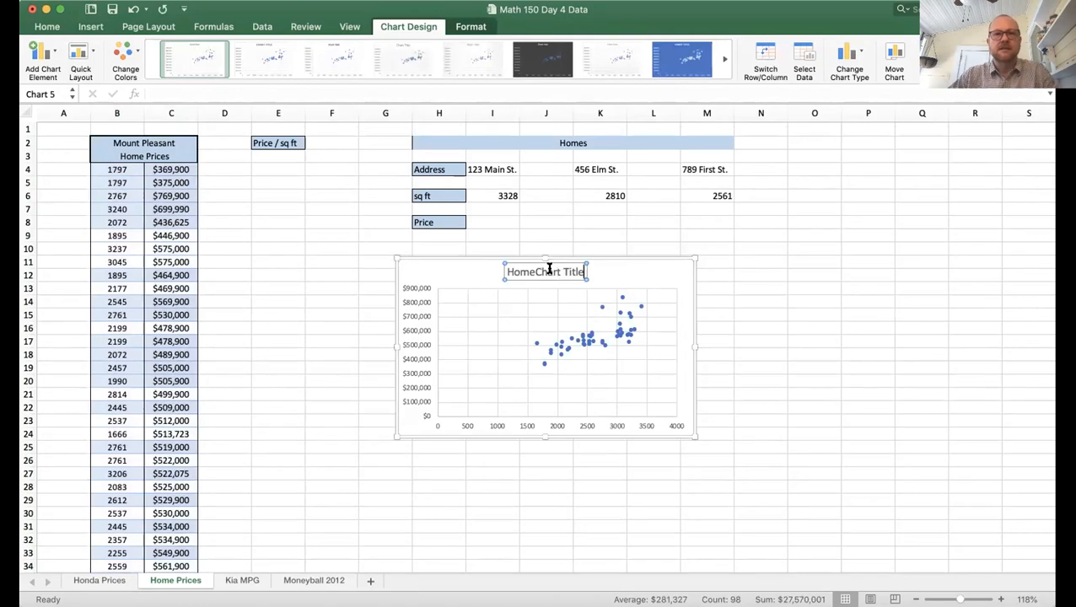
key(BackSpace)
key(BackSpace)
key(BackSpace)
key(BackSpace)
key(BackSpace)
key(BackSpace)
key(BackSpace)
key(BackSpace)
key(BackSpace)
key(BackSpace)
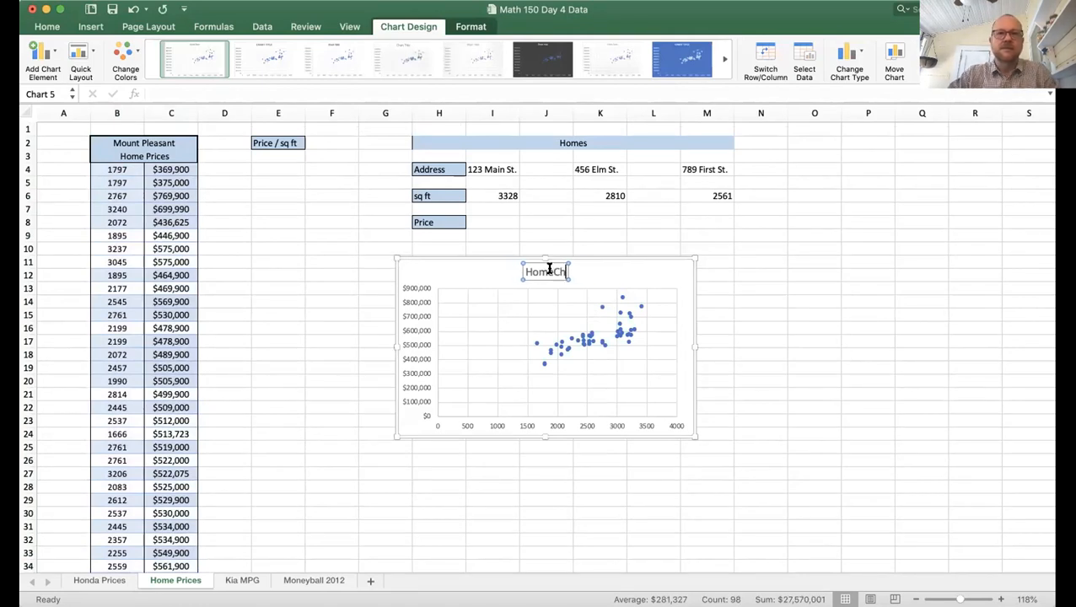
key(BackSpace)
text(O)
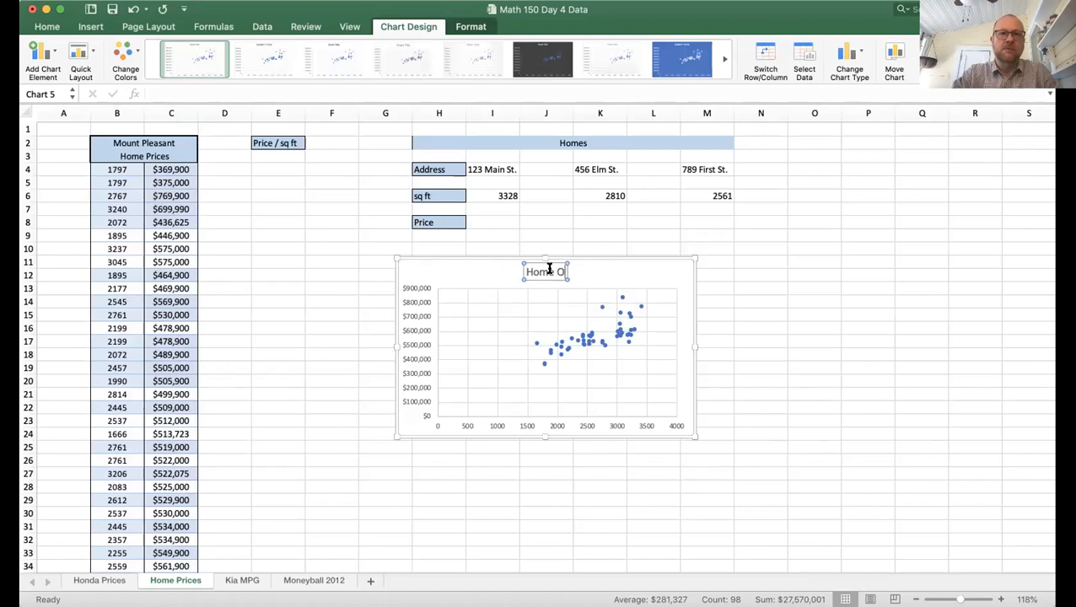
key(BackSpace)
text(Prices)
key(Return)
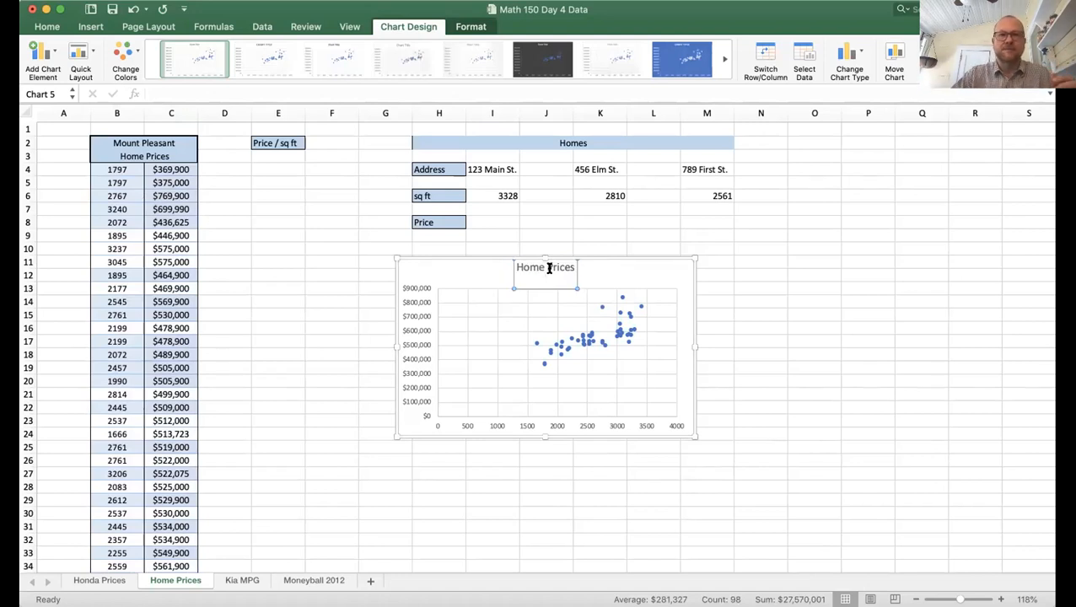
key(BackSpace)
key(Escape)
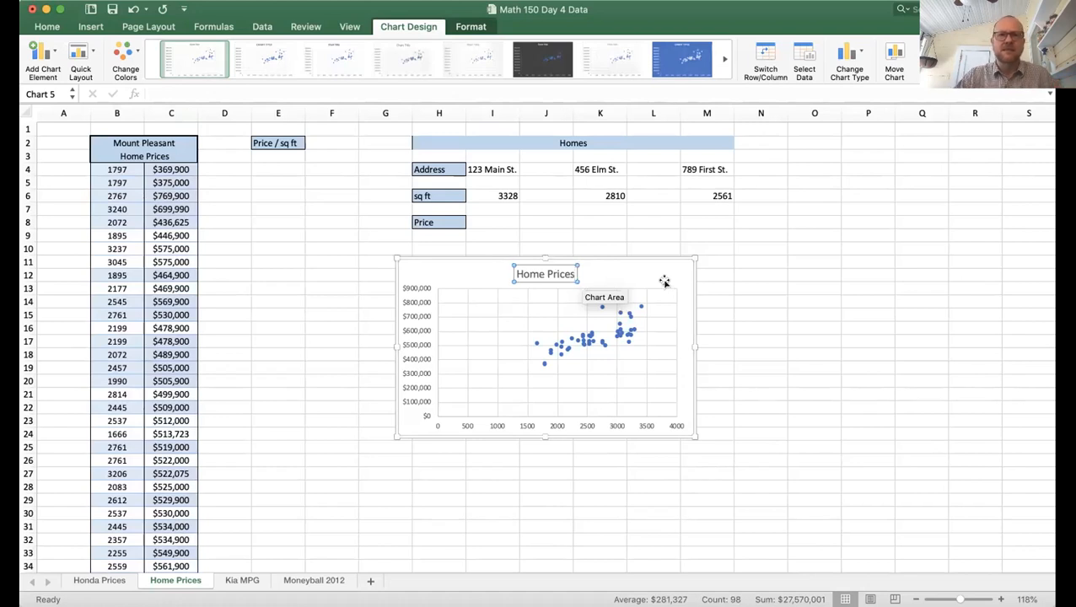
- Move the Home Prices chart to the empty area beside the Homes table, around columns N to S, and deselect it
click(715, 300)
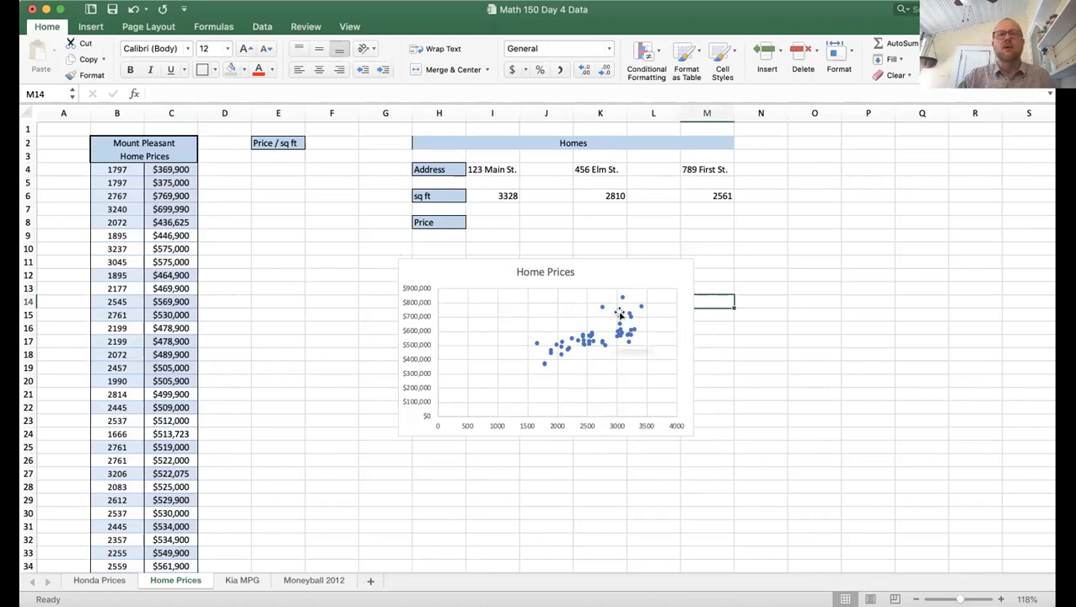
drag(626, 276, 974, 150)
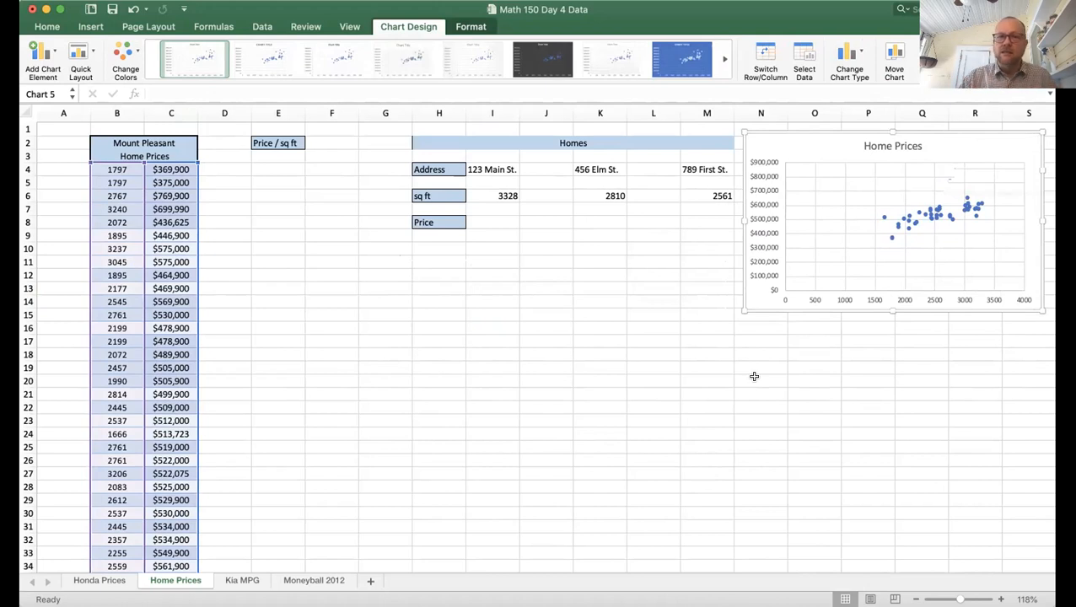
click(270, 276)
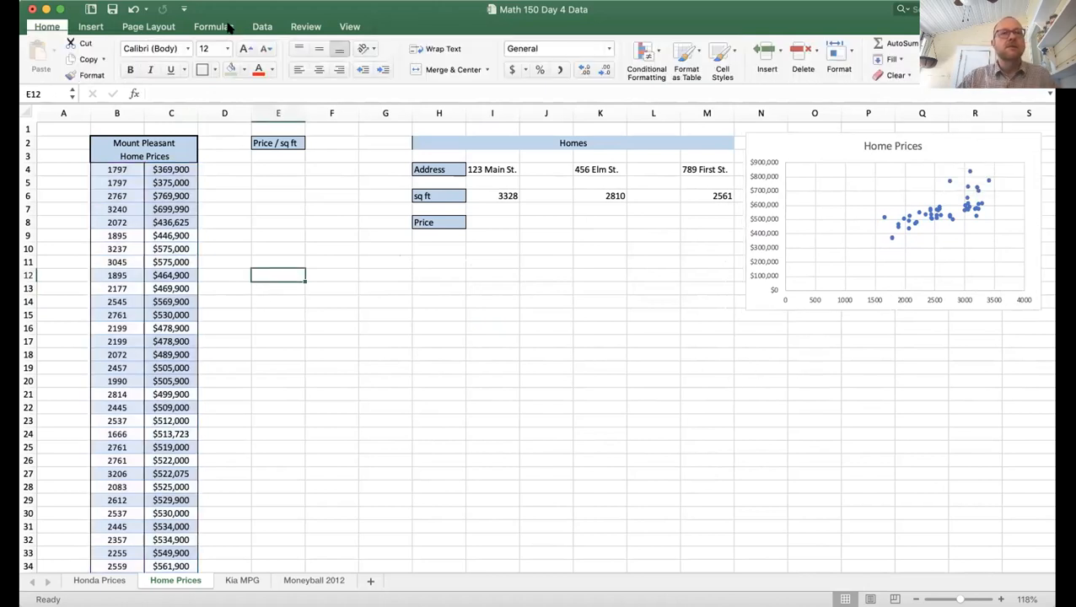
- Start a Regression data analysis and set its Input Y Range to the home prices in C4:C52
click(276, 1)
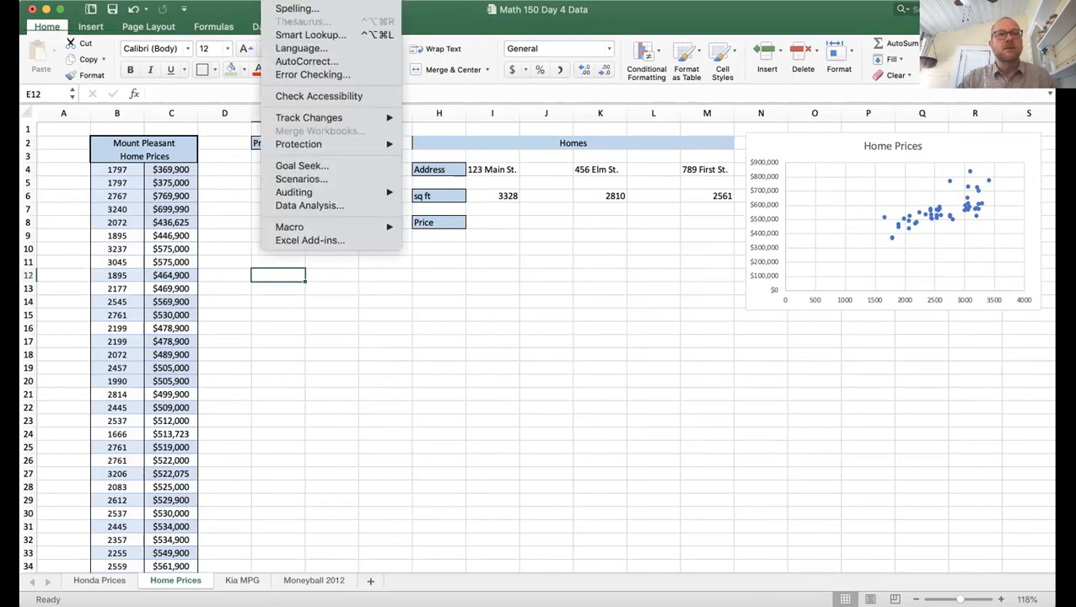
click(305, 207)
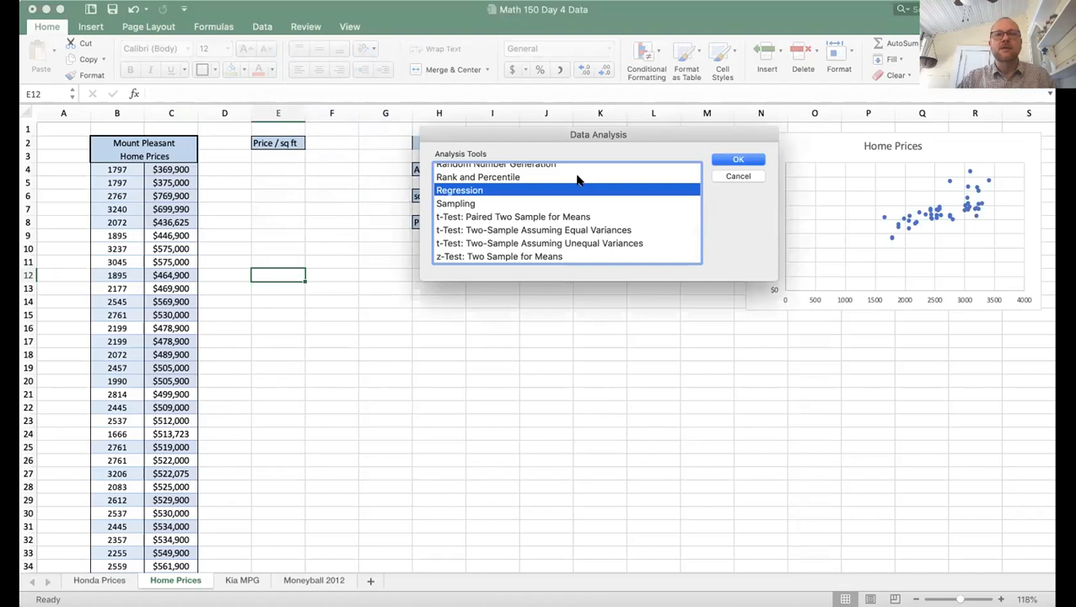
click(738, 159)
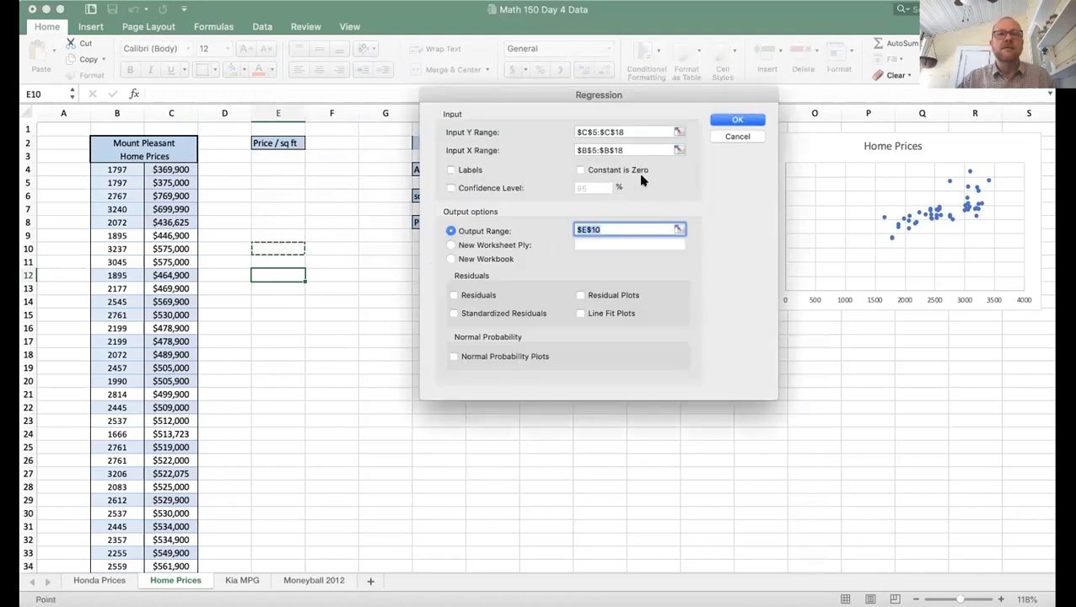
click(679, 132)
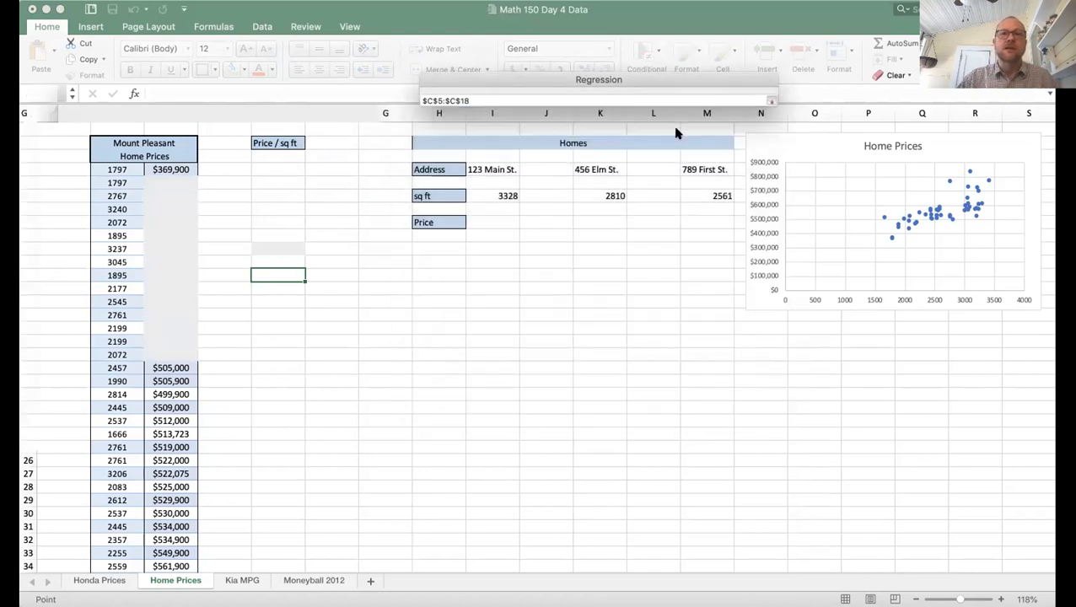
scroll(171, 331, down, 3)
scroll(171, 330, down, 10)
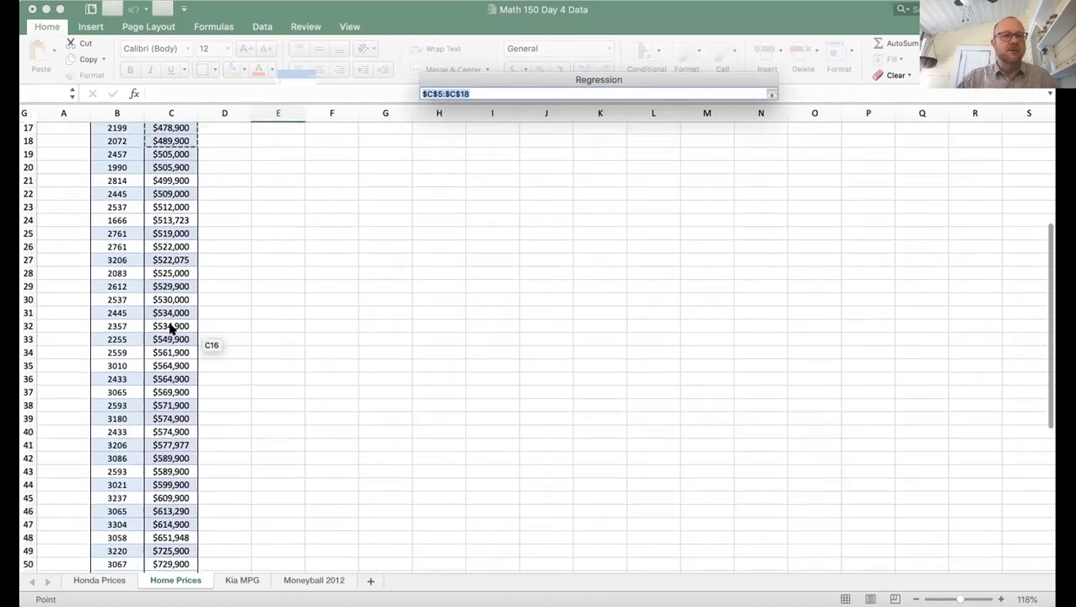
drag(164, 381, 169, 168)
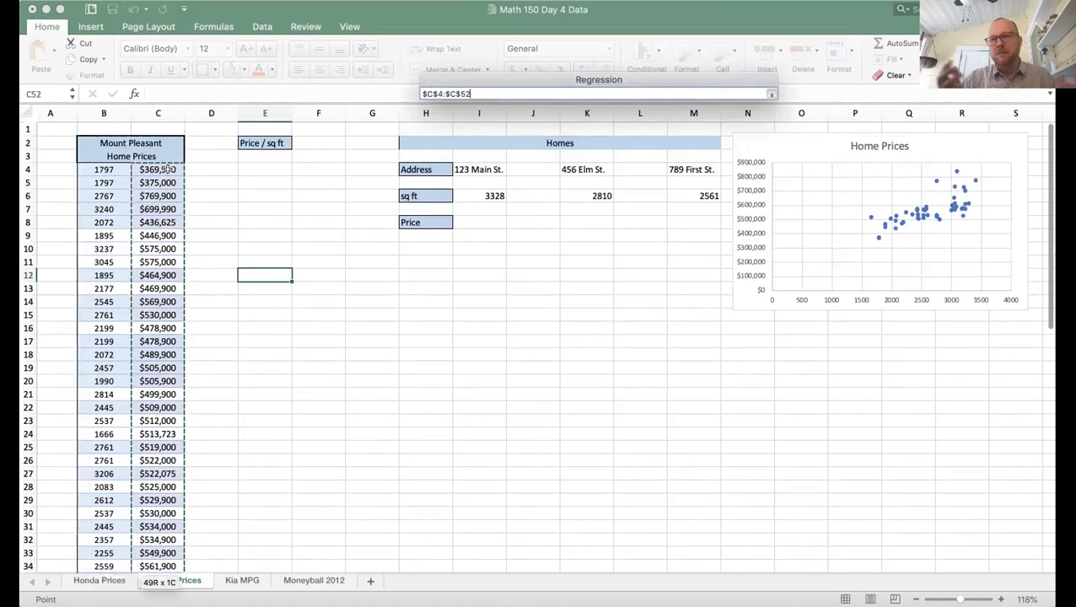
drag(169, 169, 169, 169)
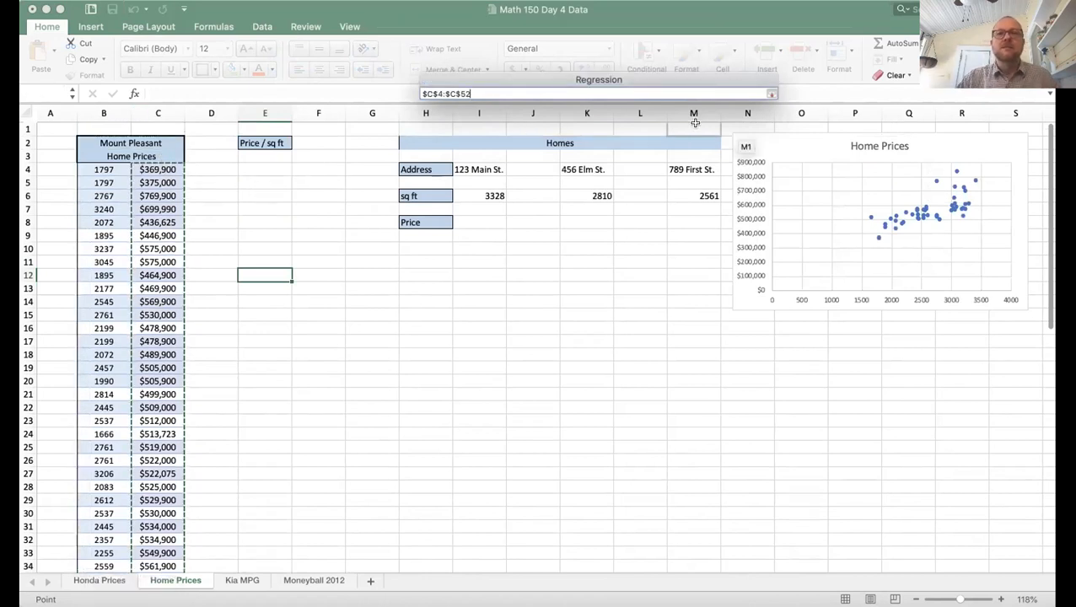
click(772, 93)
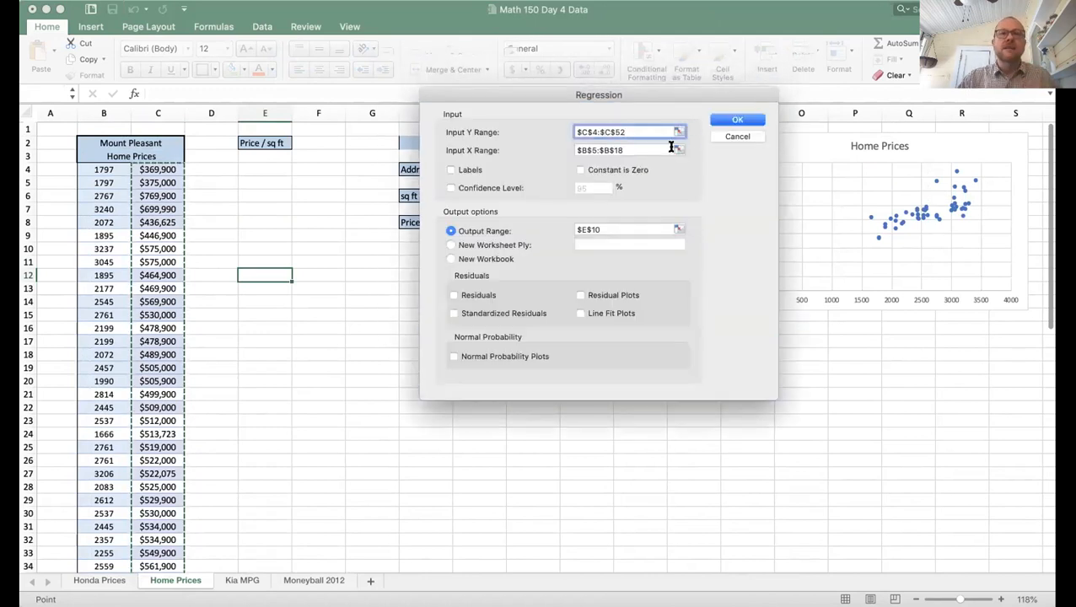
- Set the regression's Input X Range to the square footage values in B4:B52
click(679, 150)
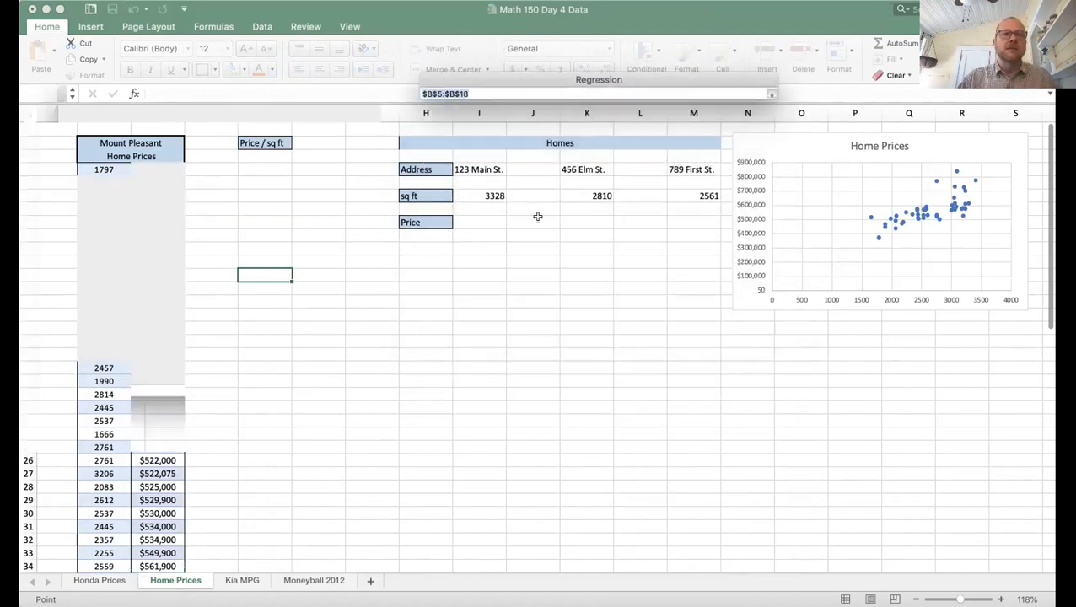
scroll(100, 448, down, 9)
click(100, 450)
drag(100, 450, 87, 164)
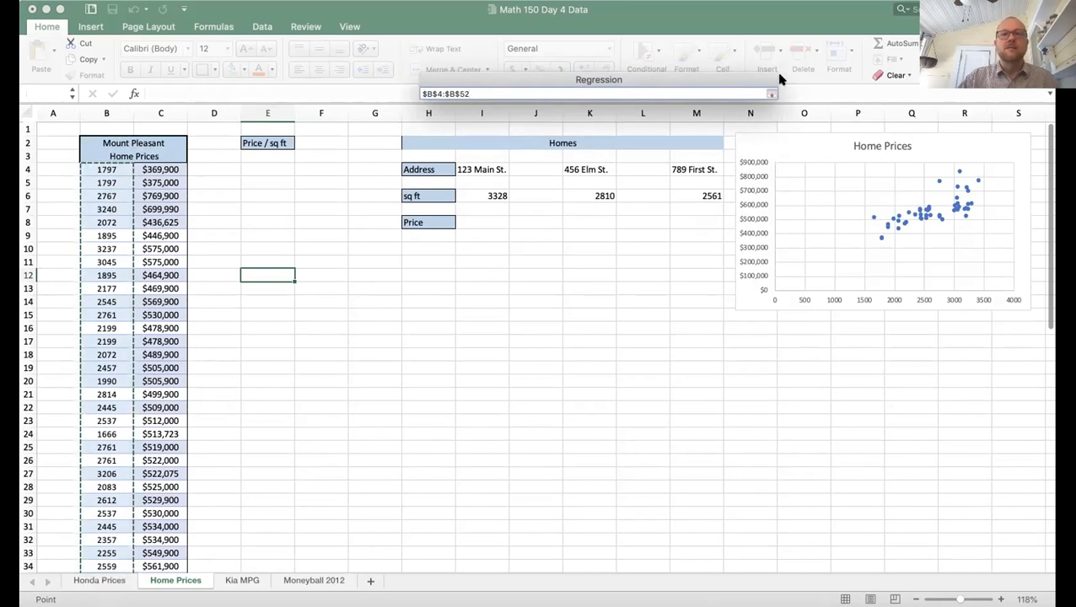
click(769, 92)
click(768, 92)
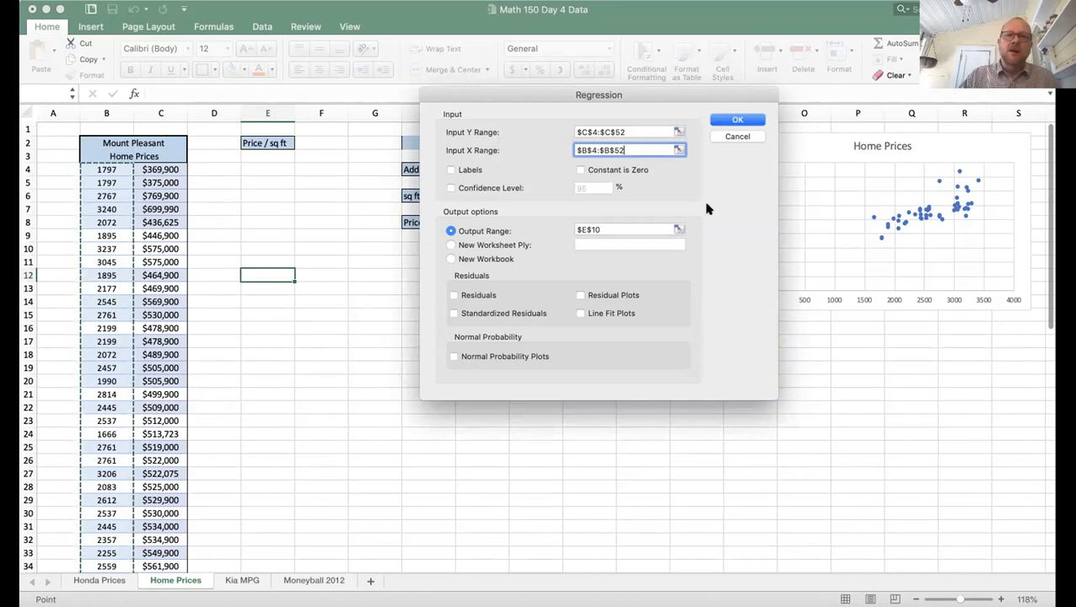
- Set the regression's output range to E12, run the analysis, and deselect the summary output
click(677, 228)
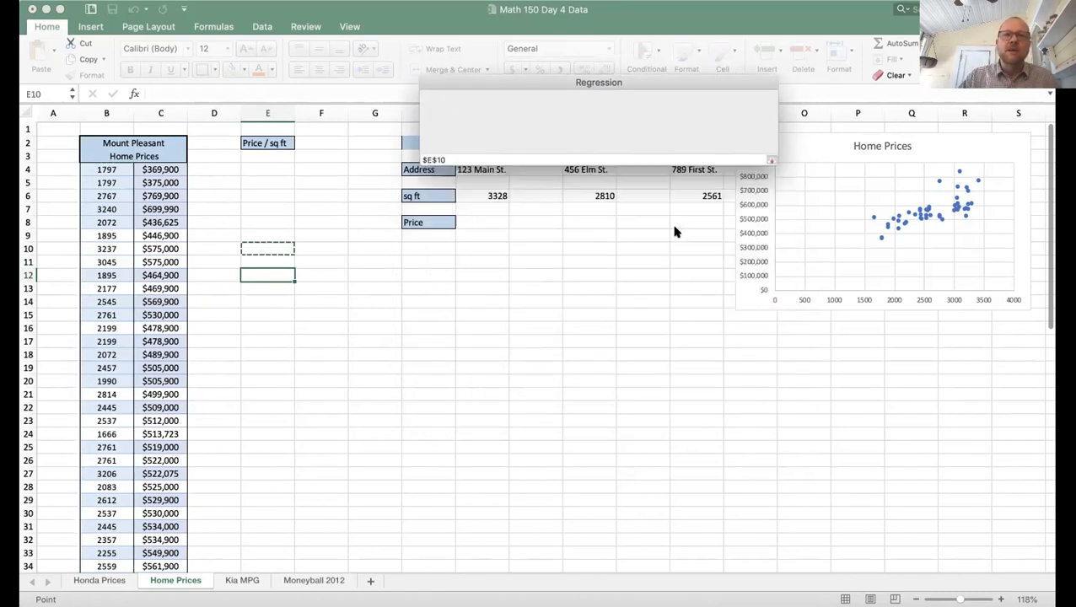
click(268, 276)
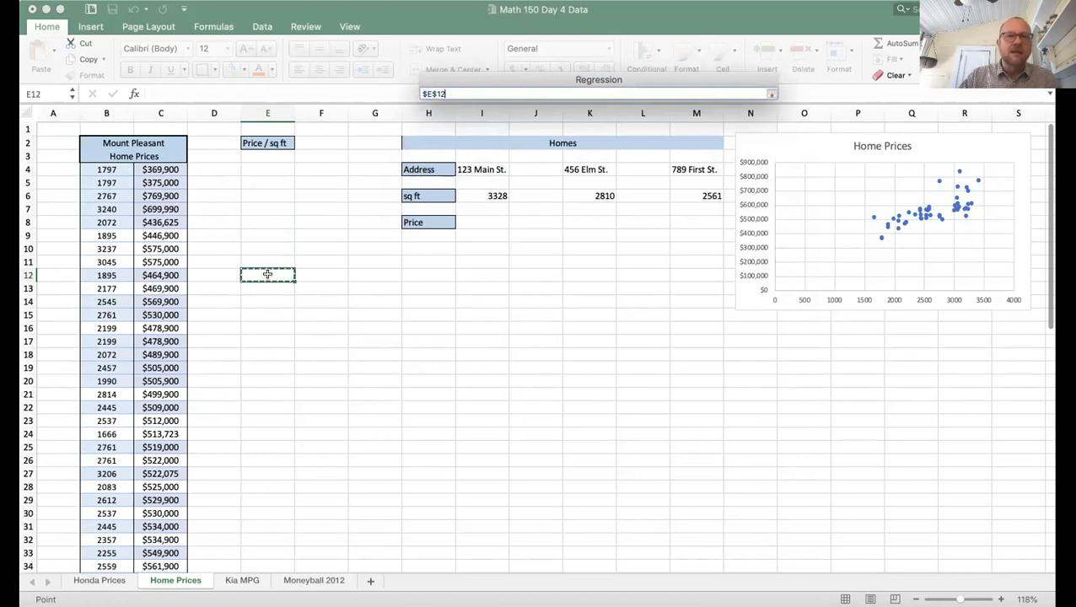
click(769, 91)
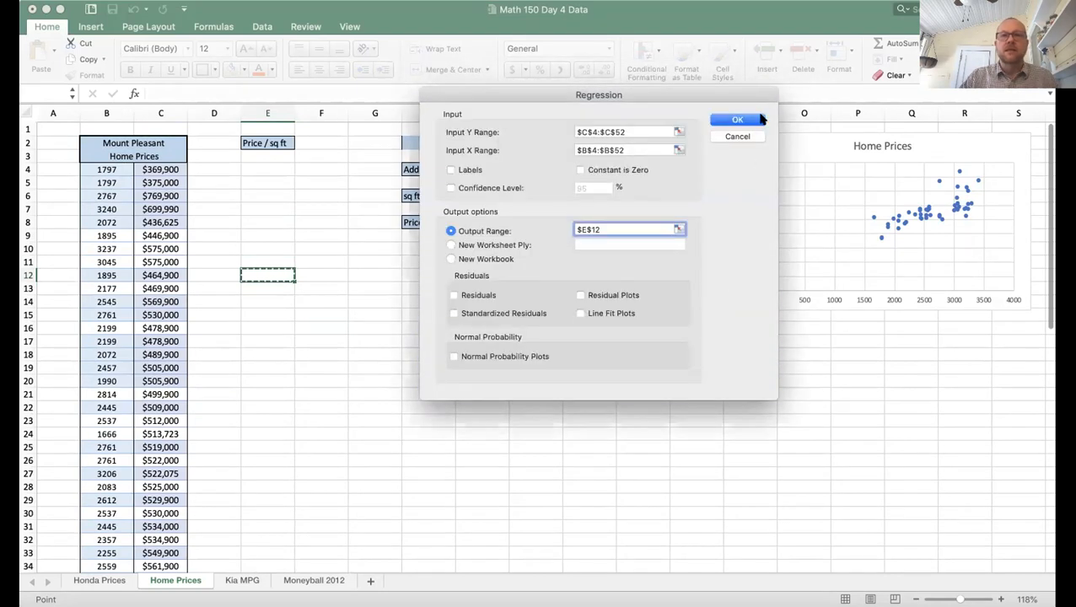
click(739, 120)
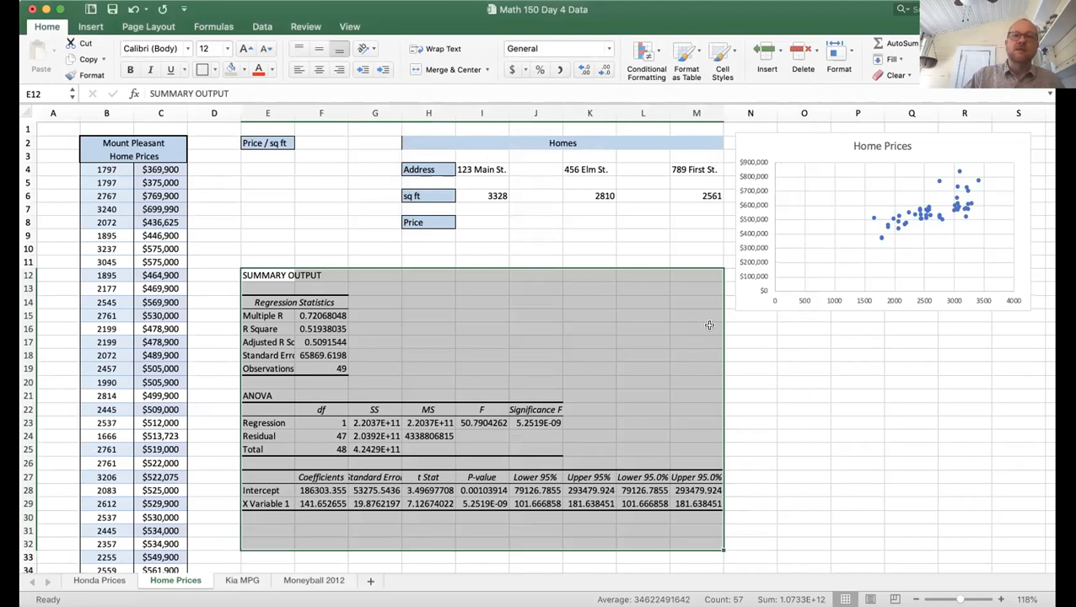
click(792, 357)
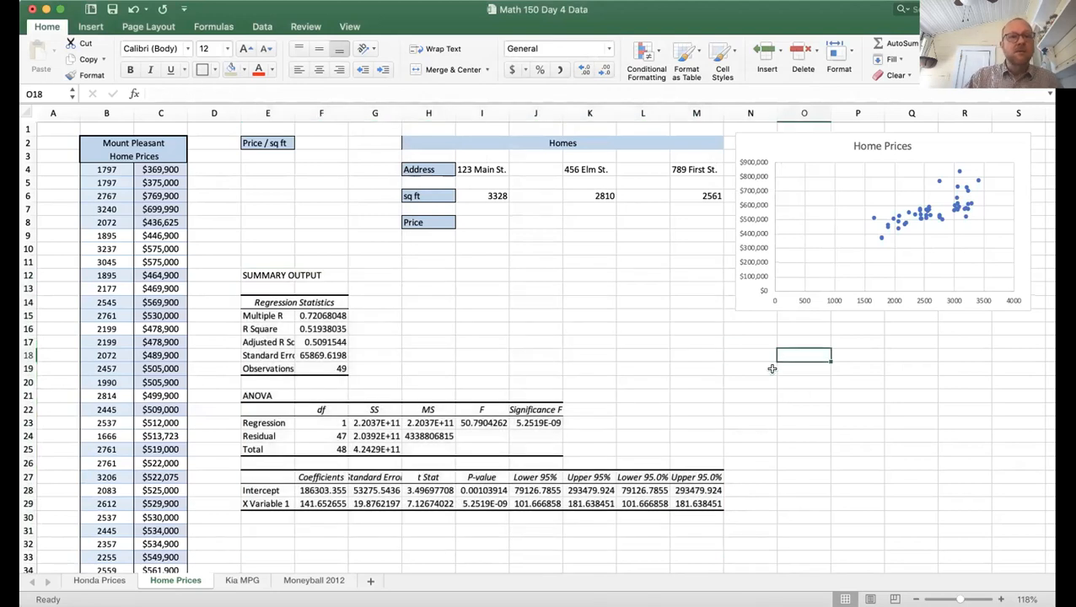
- Examine the regression's intercept and X Variable 1 coefficients along with its Multiple R and R Square values
drag(336, 478, 331, 514)
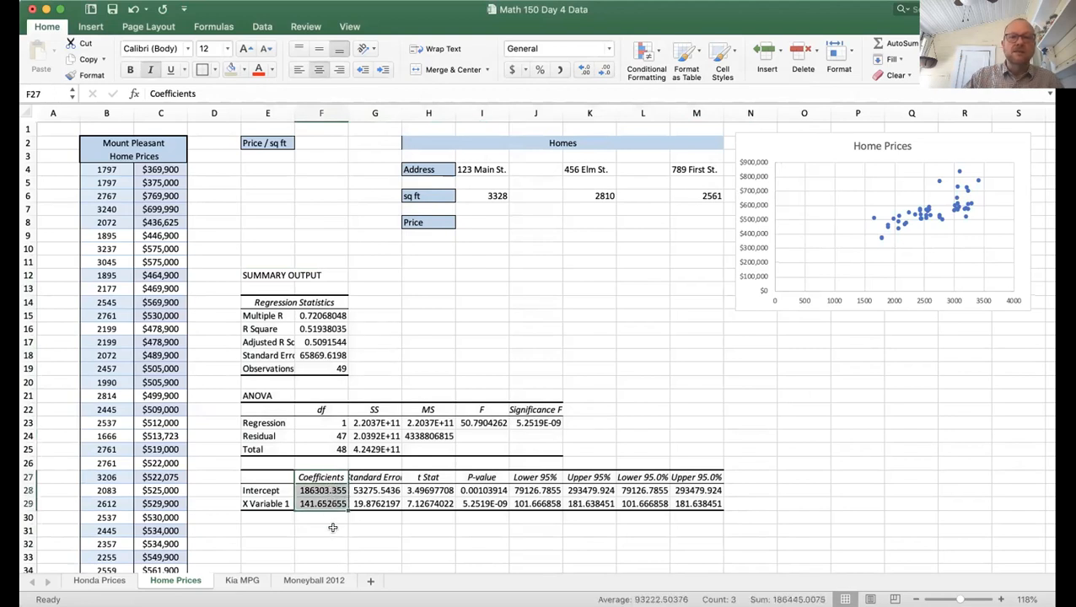
click(331, 523)
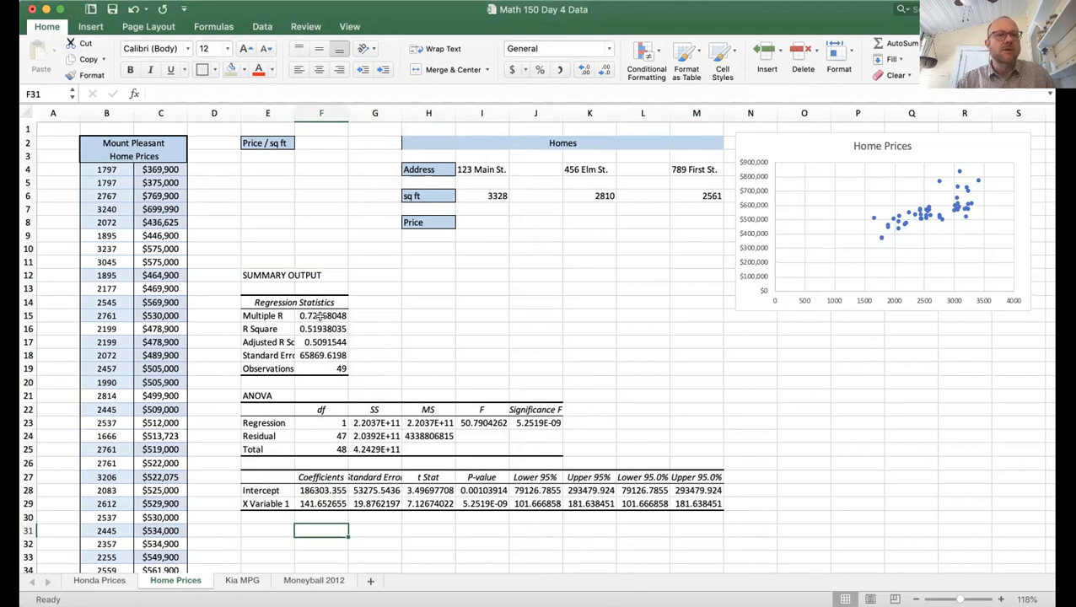
drag(320, 315, 321, 322)
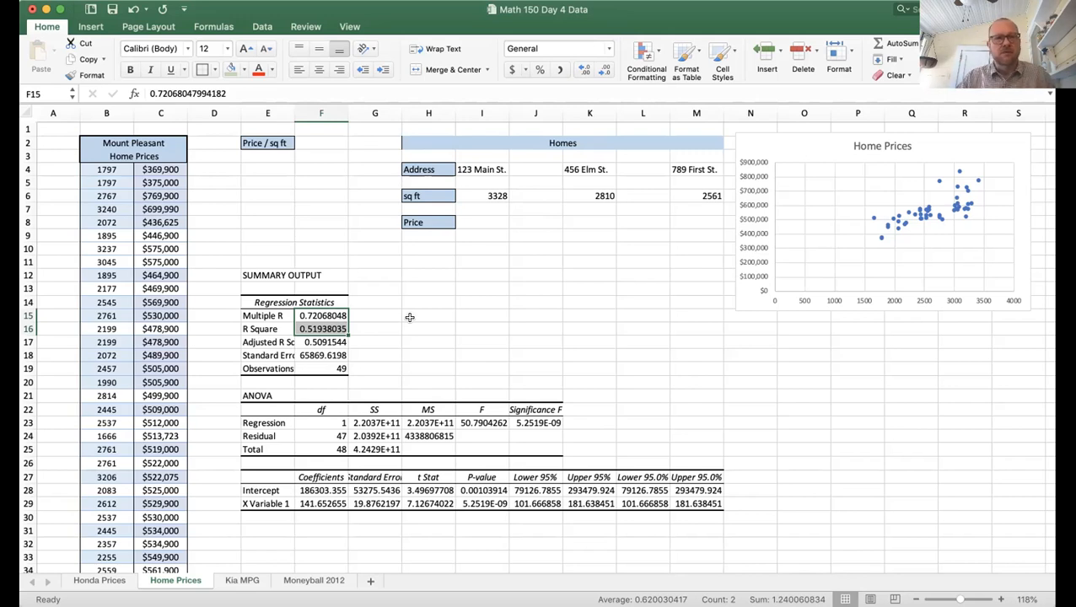
click(406, 327)
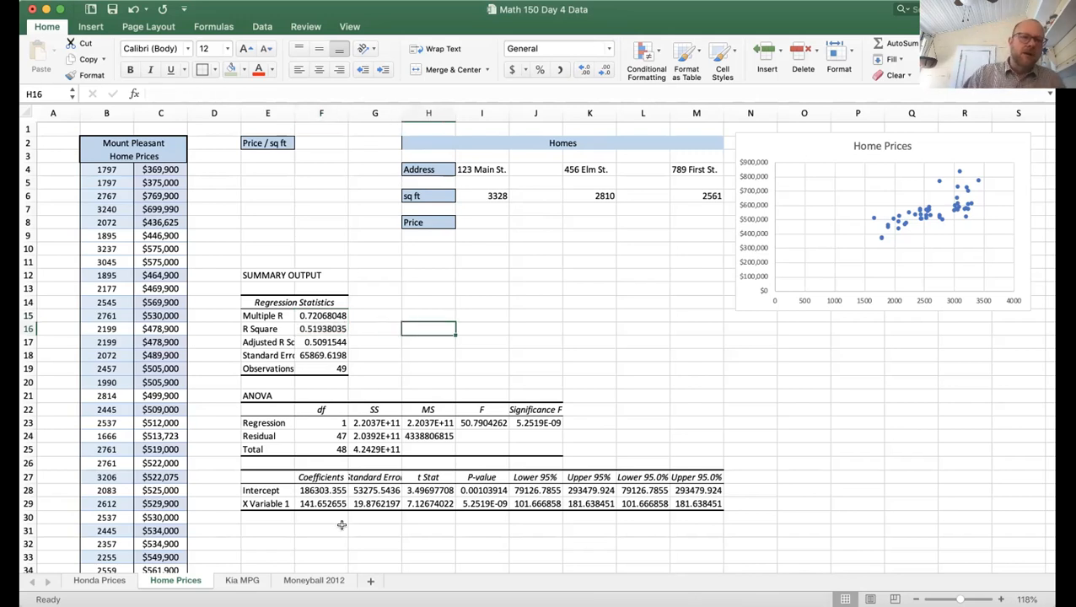
- Name the X Variable 1 coefficient cell F29 homeM
click(318, 503)
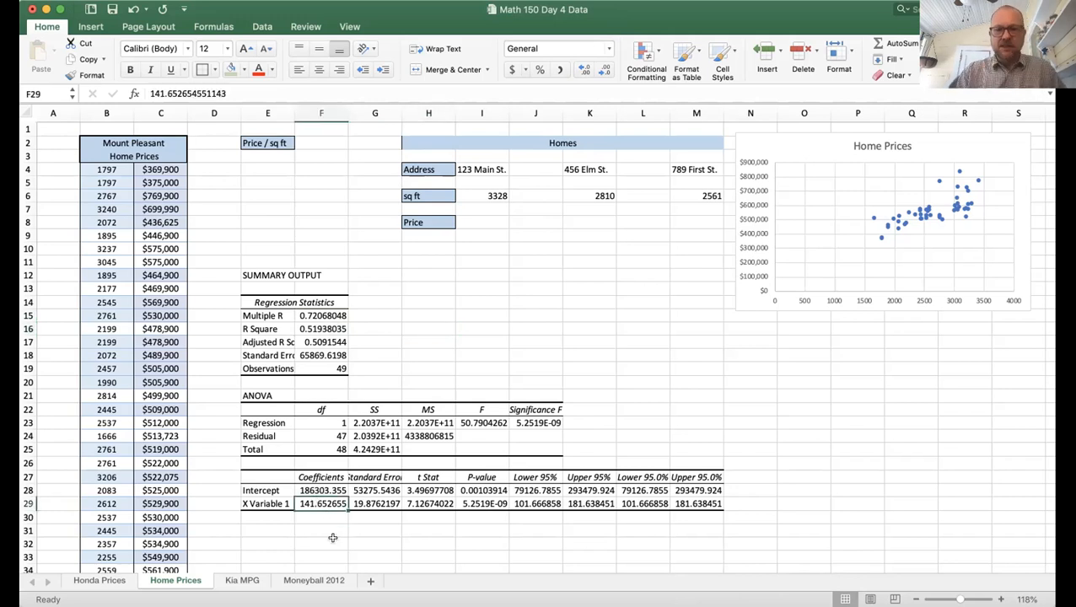
click(43, 94)
text(home)
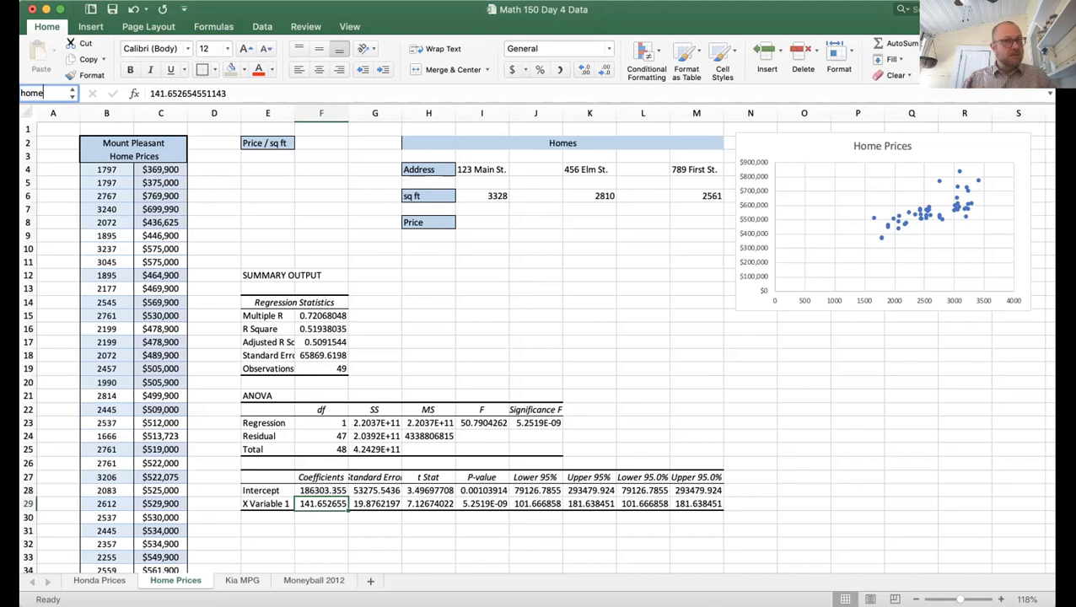
text(M)
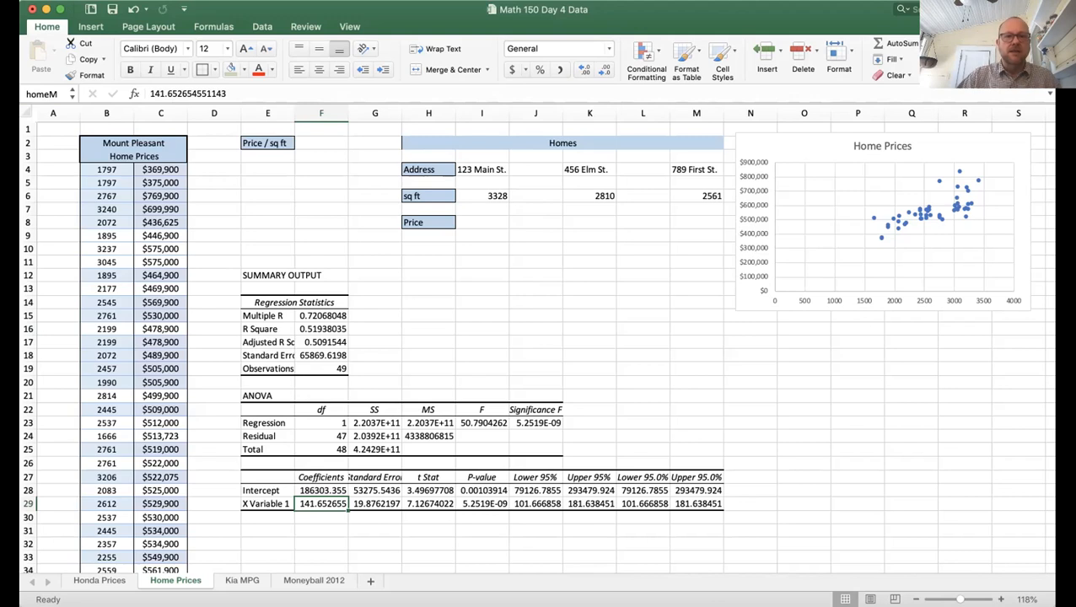
- Name the Intercept coefficient cell F28 homeB
click(322, 491)
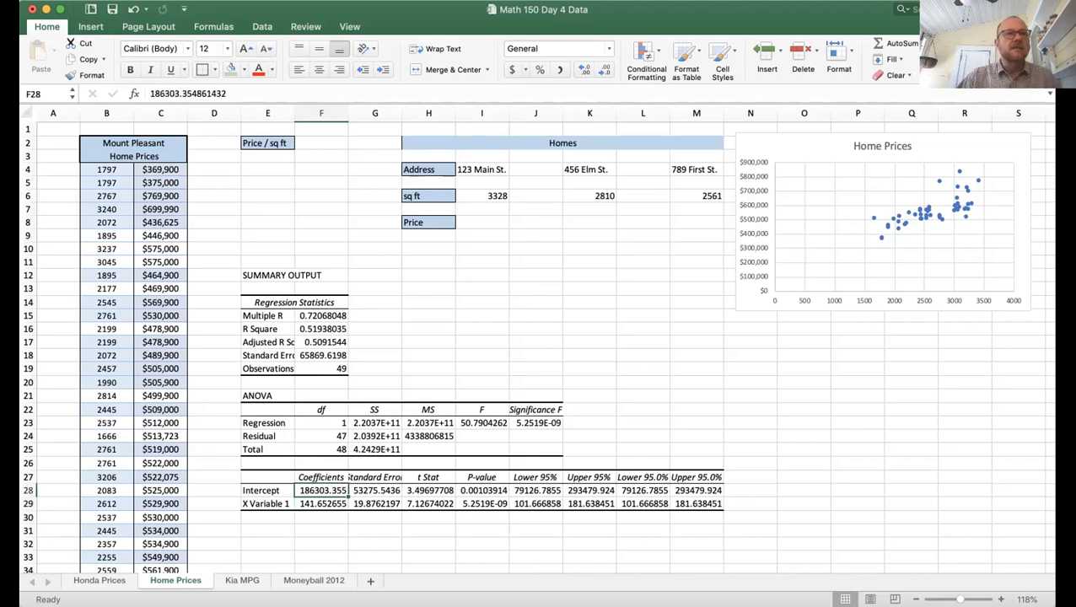
click(43, 92)
text(homeM)
key(BackSpace)
text(B)
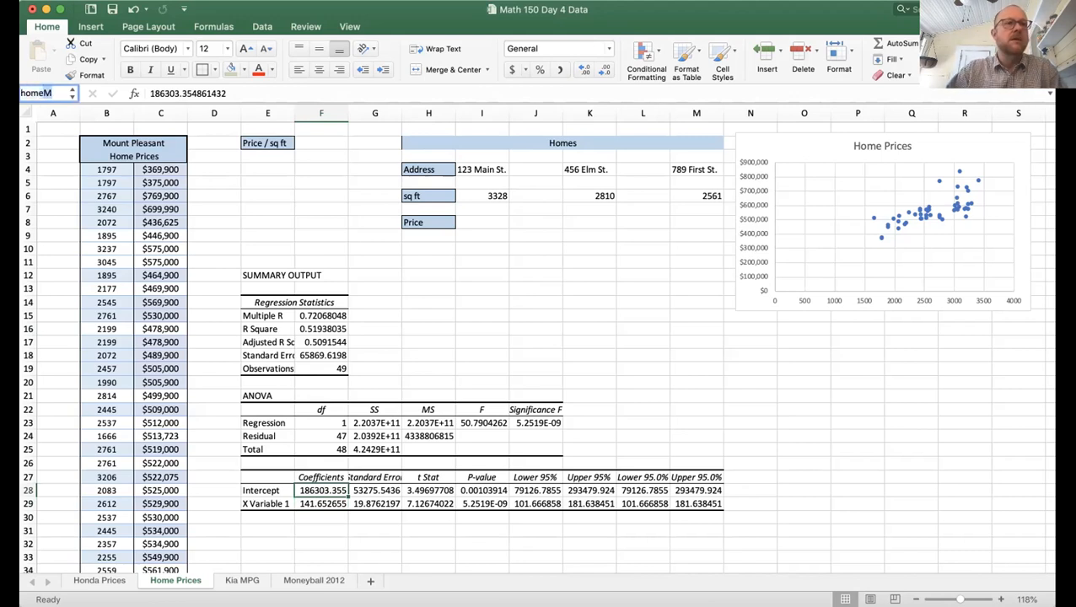
key(Return)
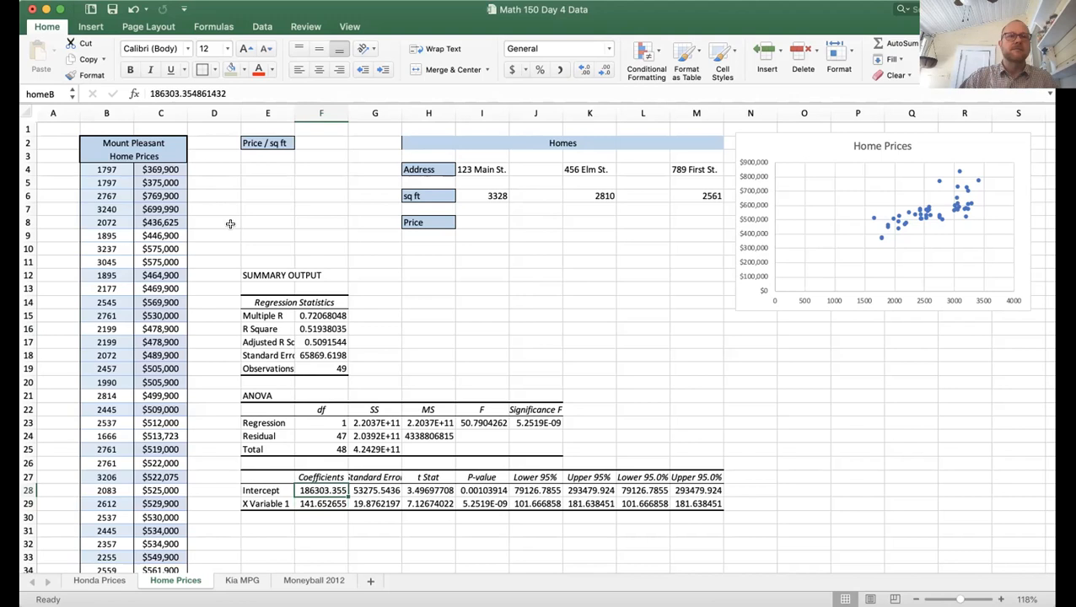
- Enter the formula =homeM in F2 as the Price / sq ft value
click(331, 141)
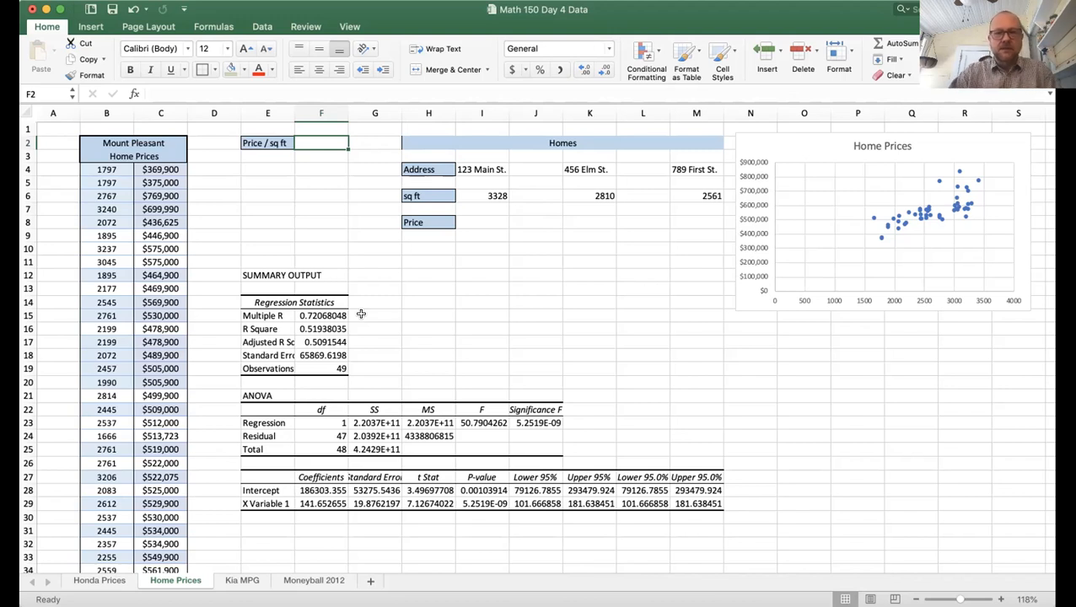
text(=home)
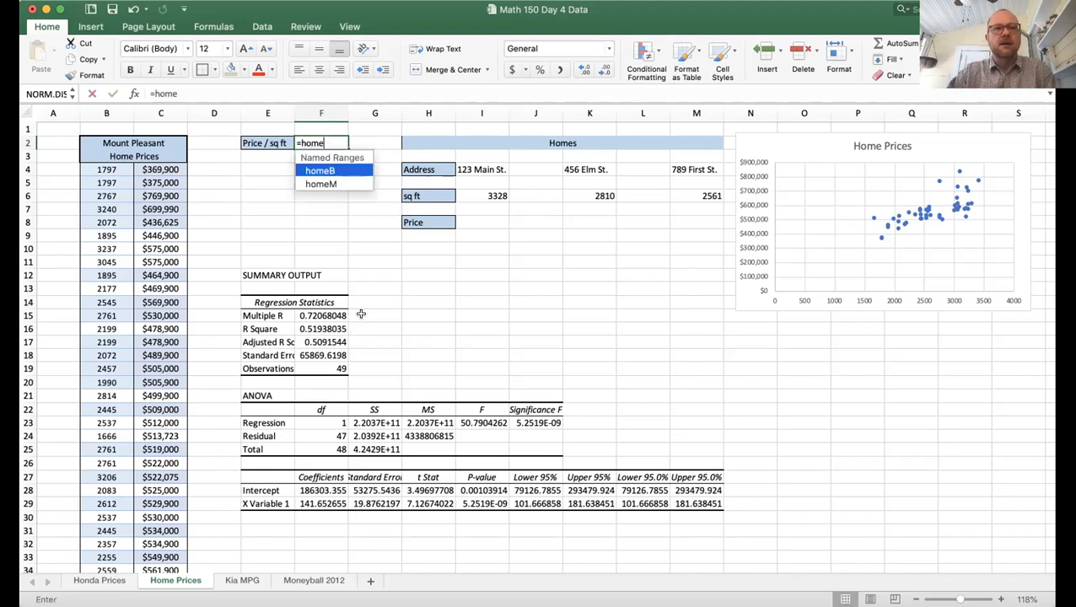
text(M)
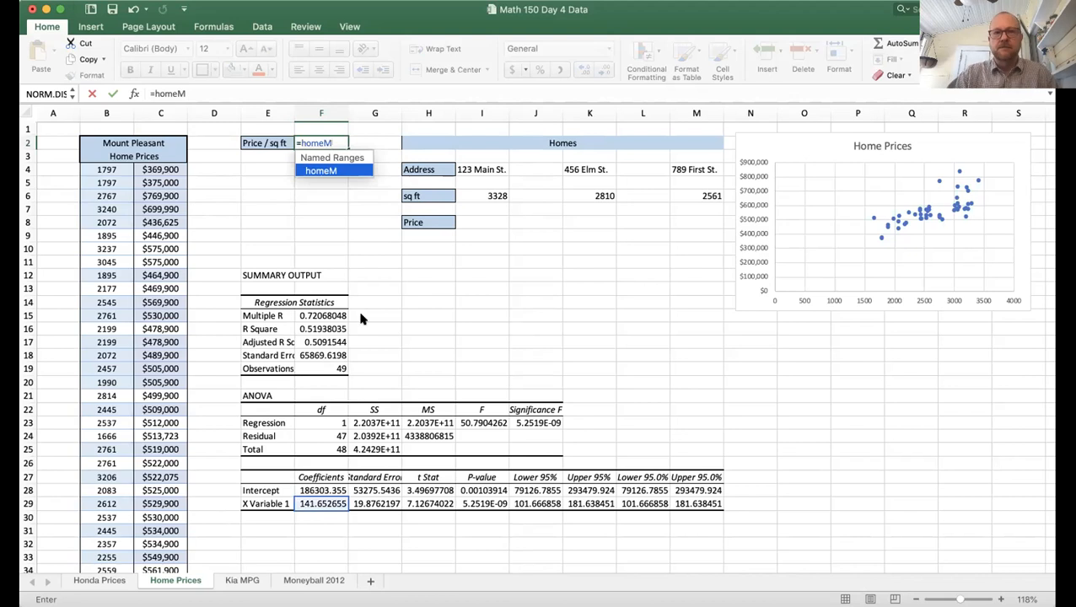
key(Return)
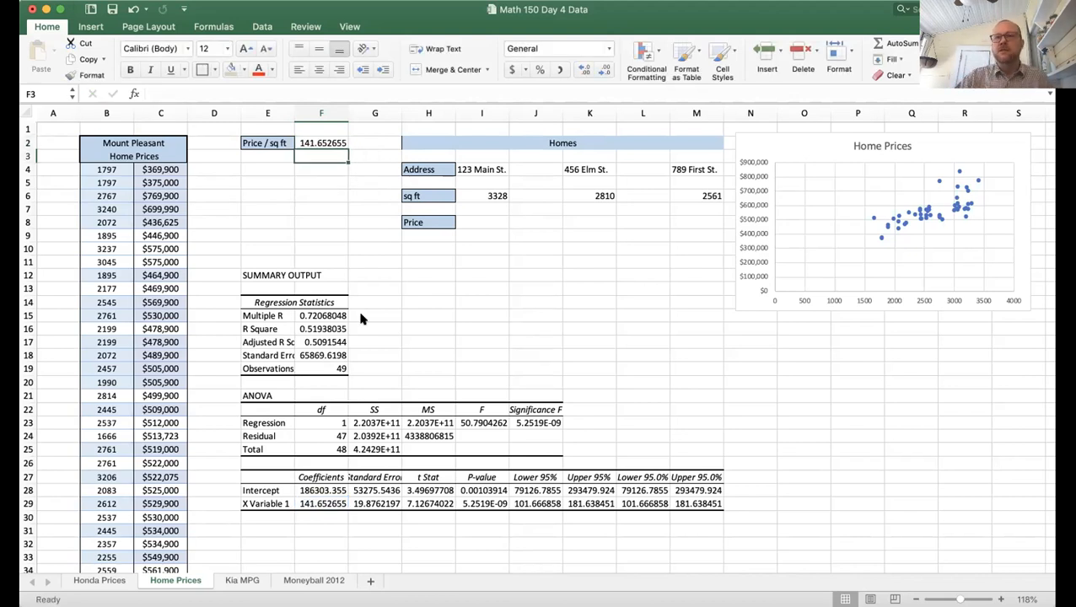
- Format the Price / sq ft value in F2 as Currency with the $ symbol and 2 decimal places
key(Up)
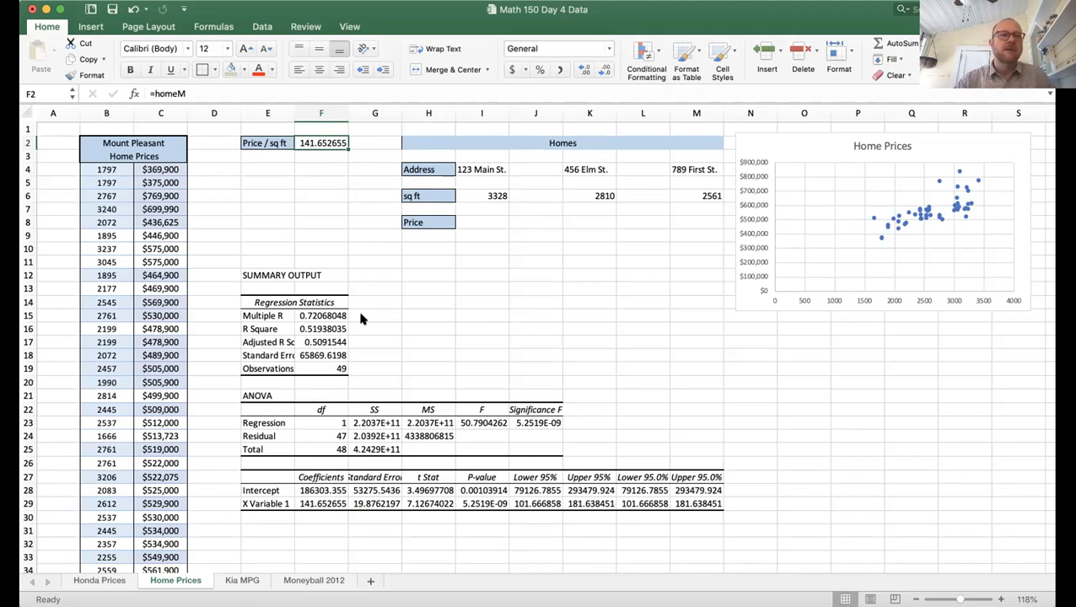
right_click(326, 144)
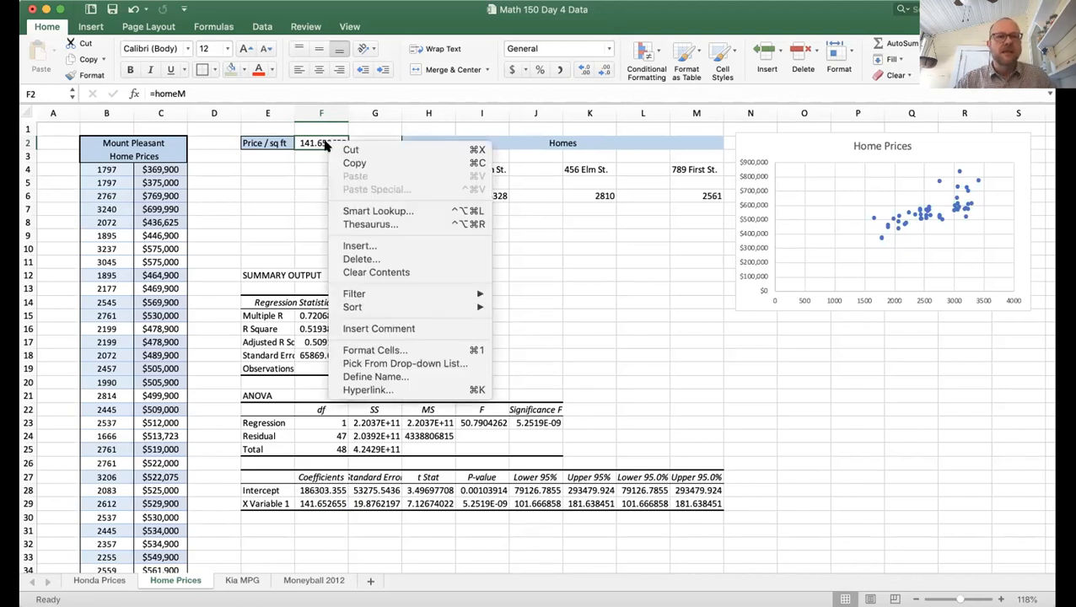
click(378, 352)
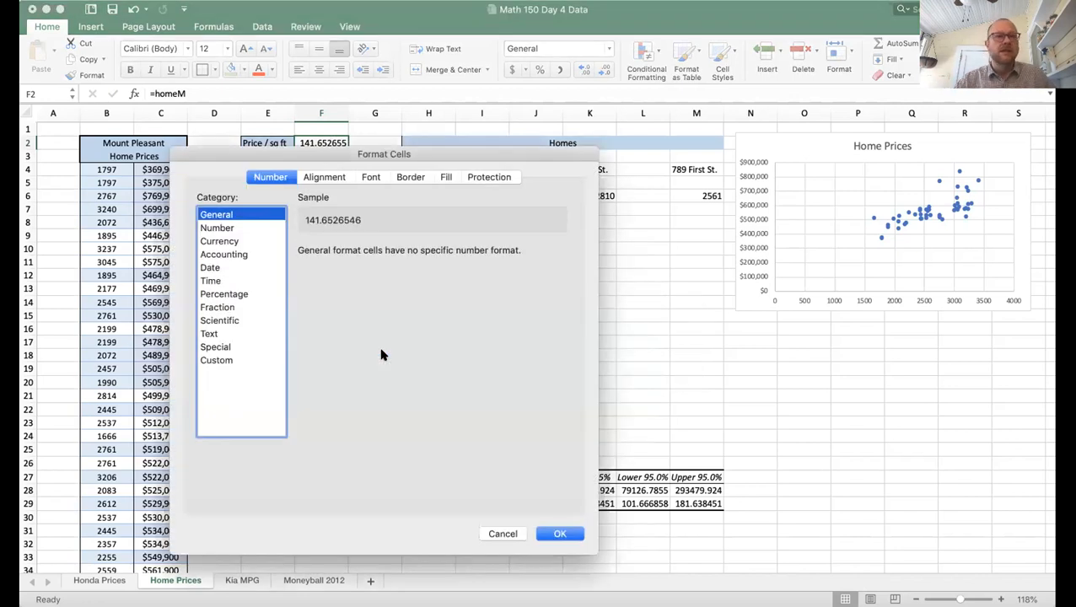
click(233, 241)
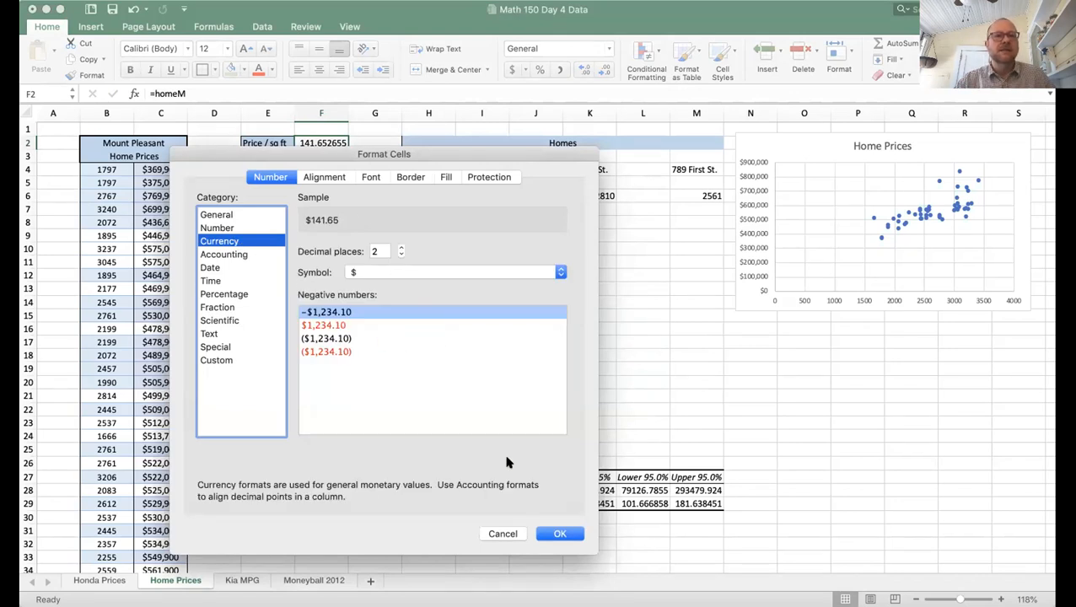
click(559, 533)
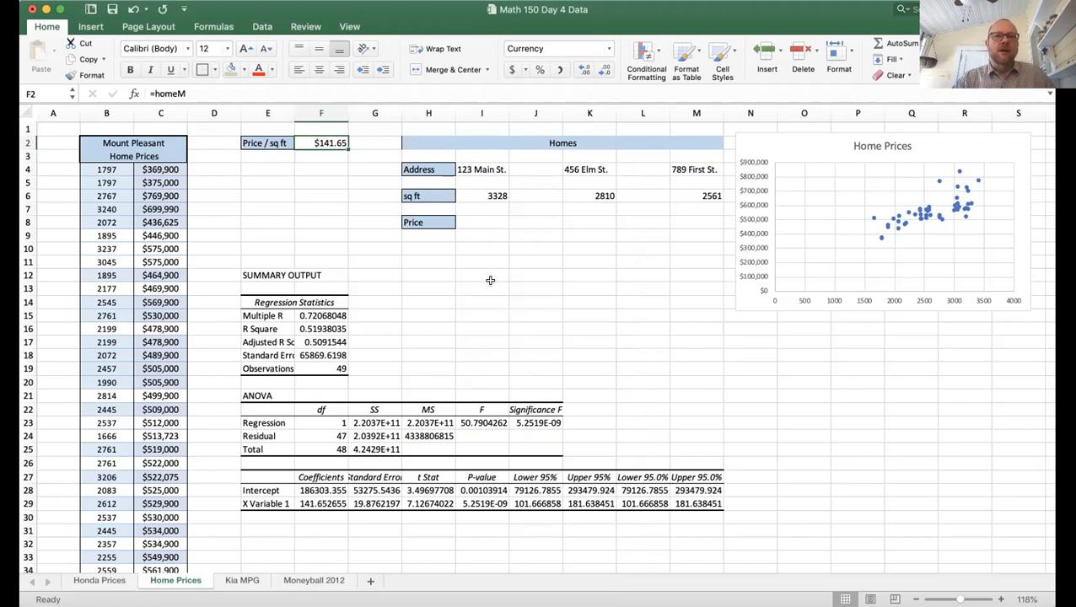
- Enter the formula =homeB+homeM*I6 in I8 as the predicted price for 123 Main St
click(481, 222)
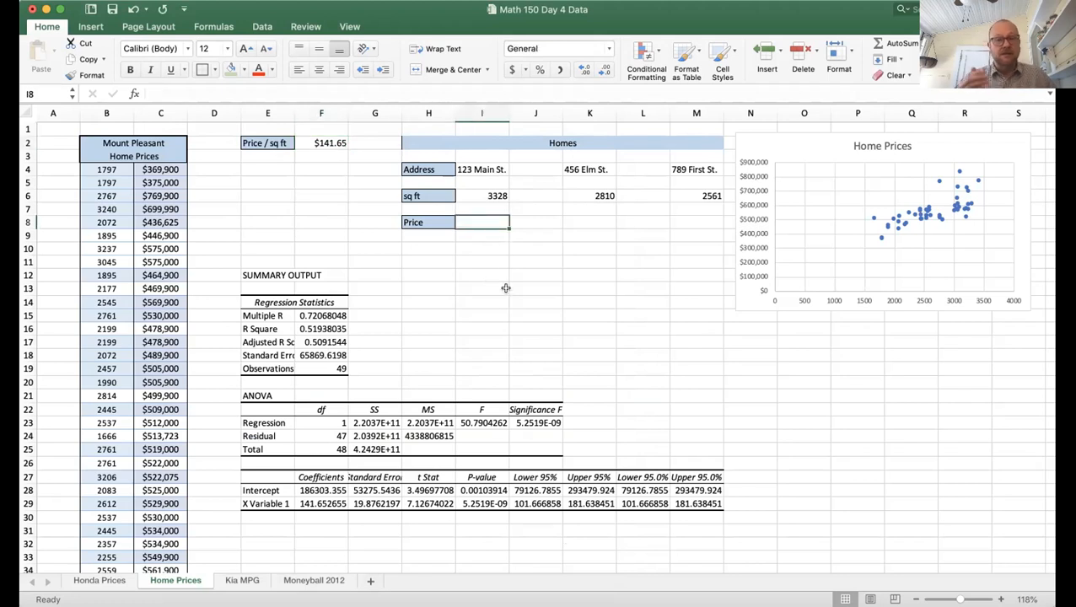
text(=)
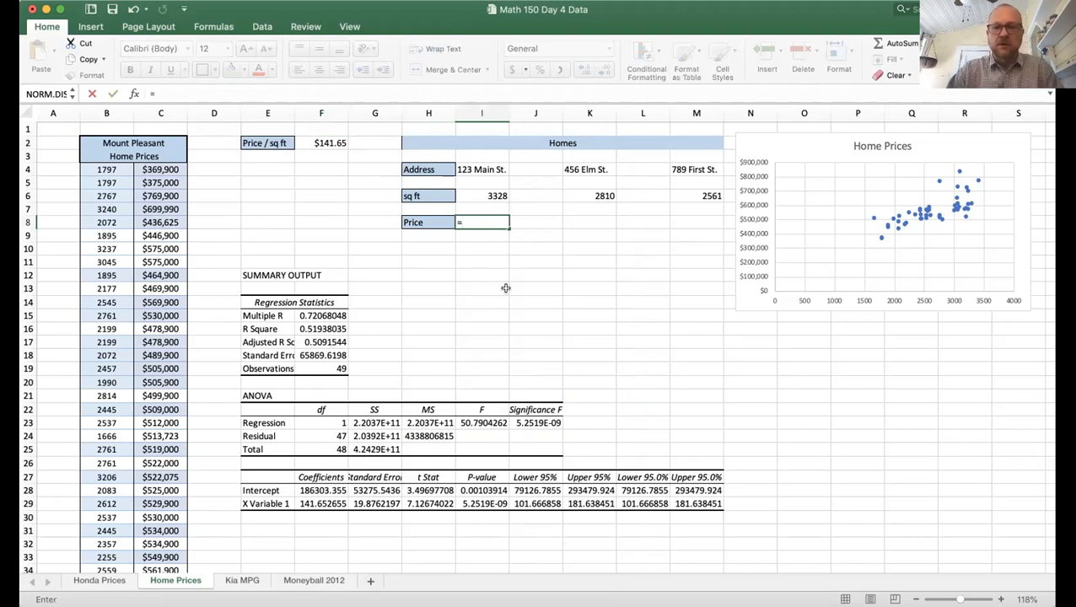
text(hom)
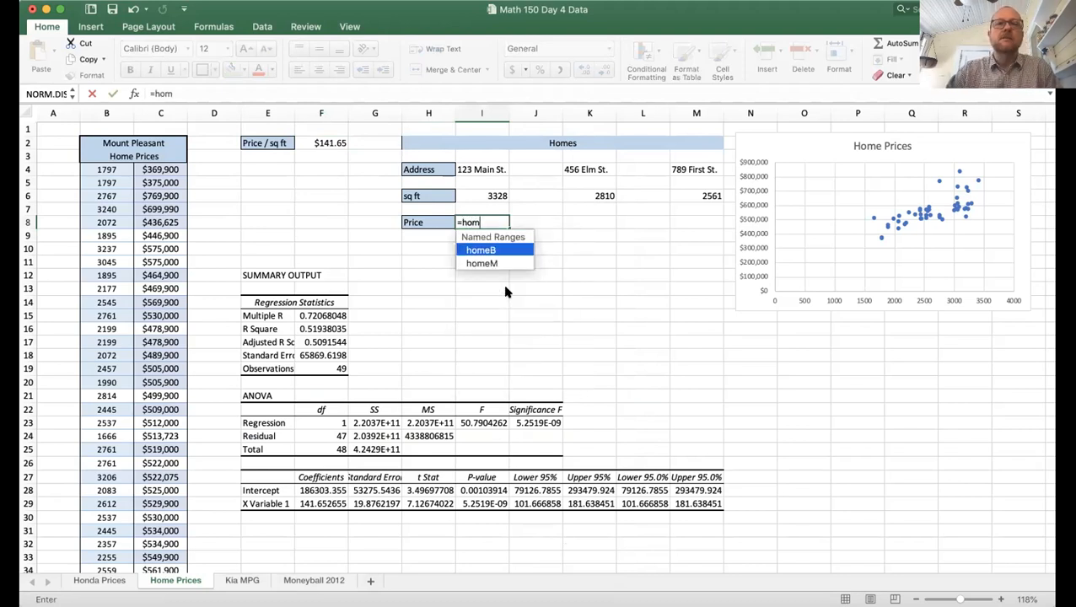
text(eB)
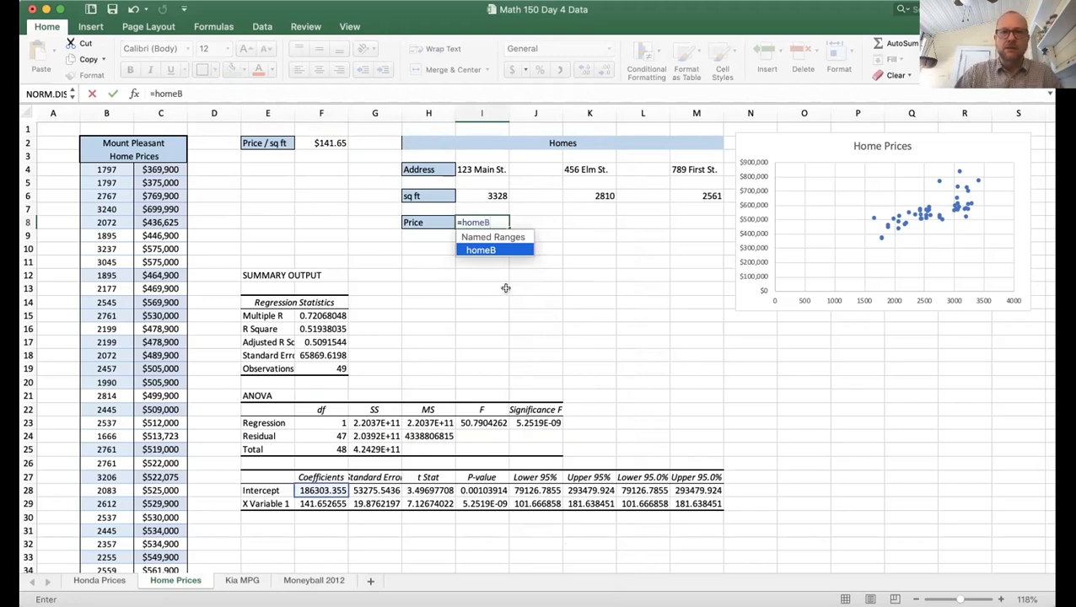
scroll(506, 291, up, 5)
scroll(505, 288, up, 5)
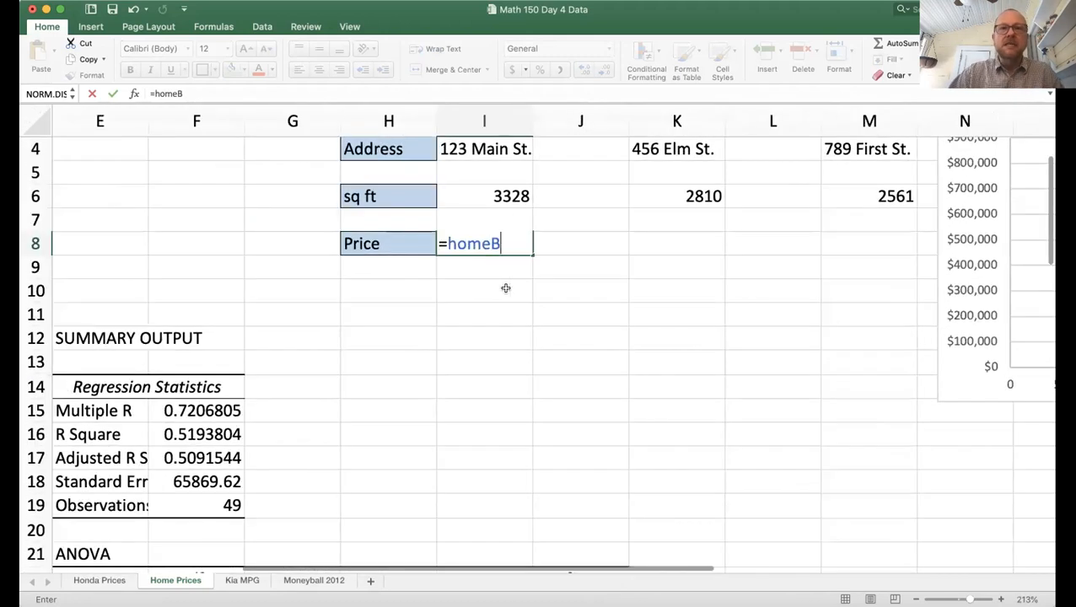
text(+)
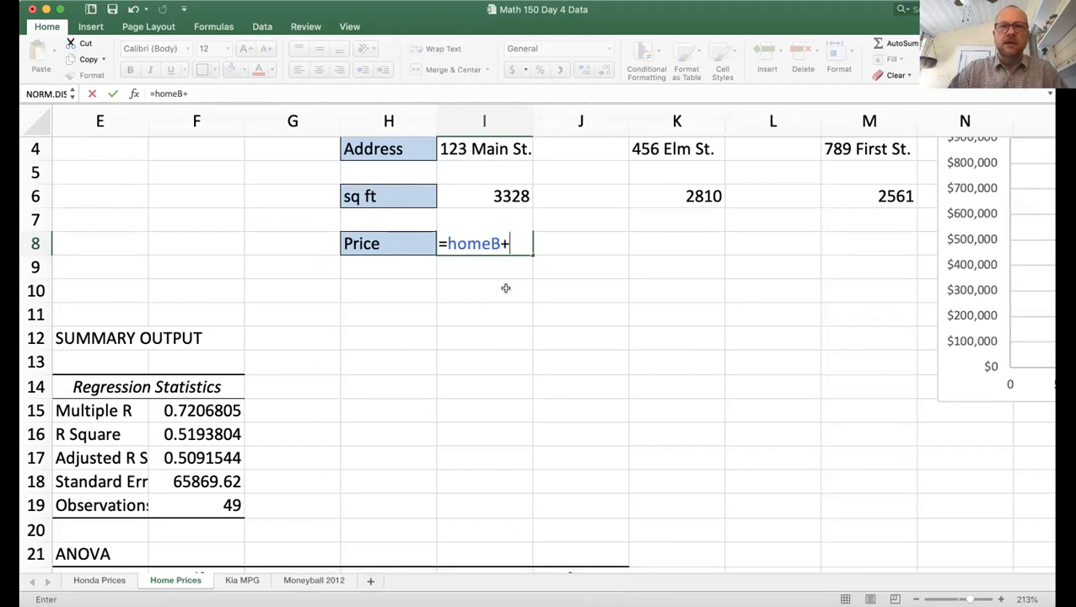
text(homeM*)
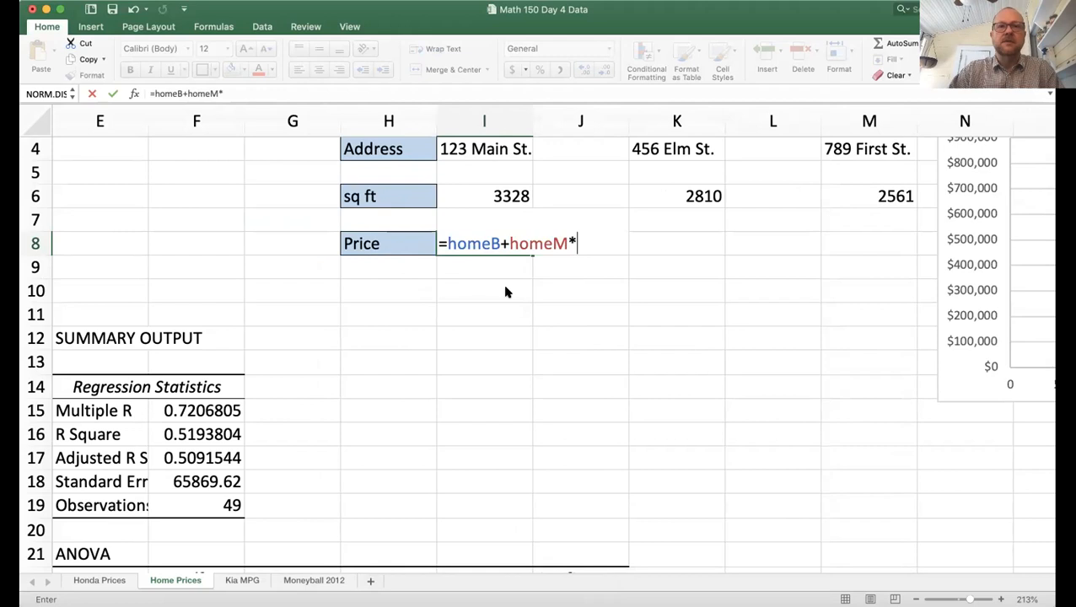
click(485, 195)
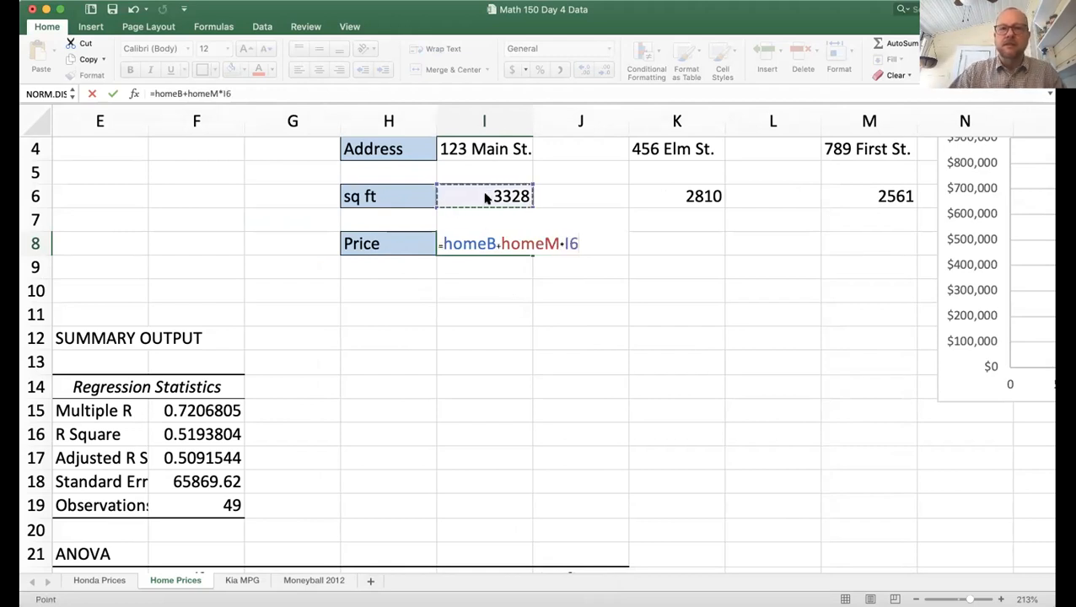
key(Return)
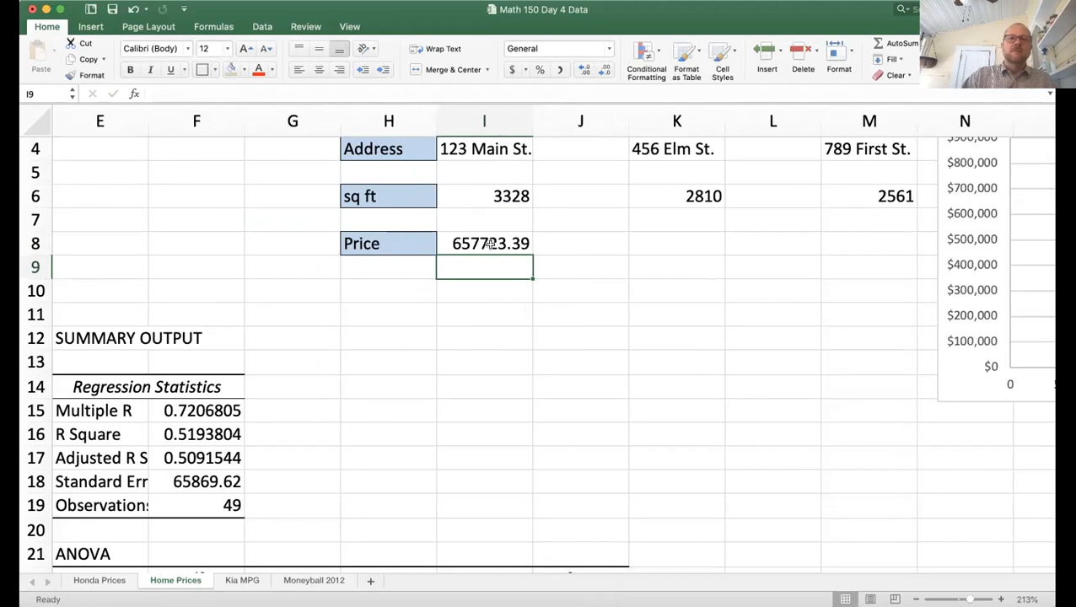
- Format the 123 Main St. price in I8 as Currency with the $ symbol and 0 decimal places
click(492, 244)
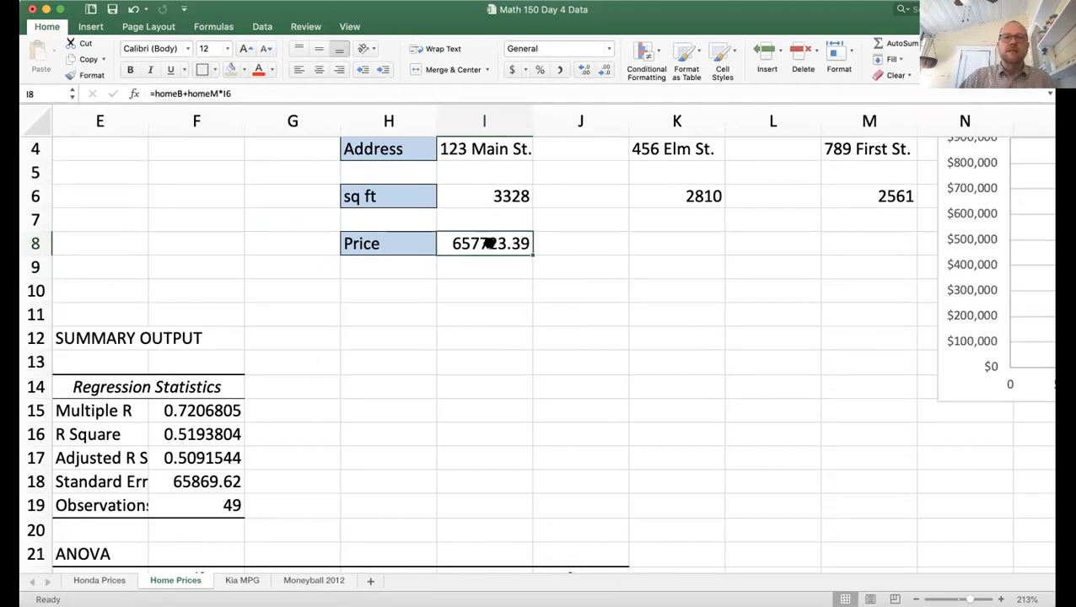
right_click(491, 244)
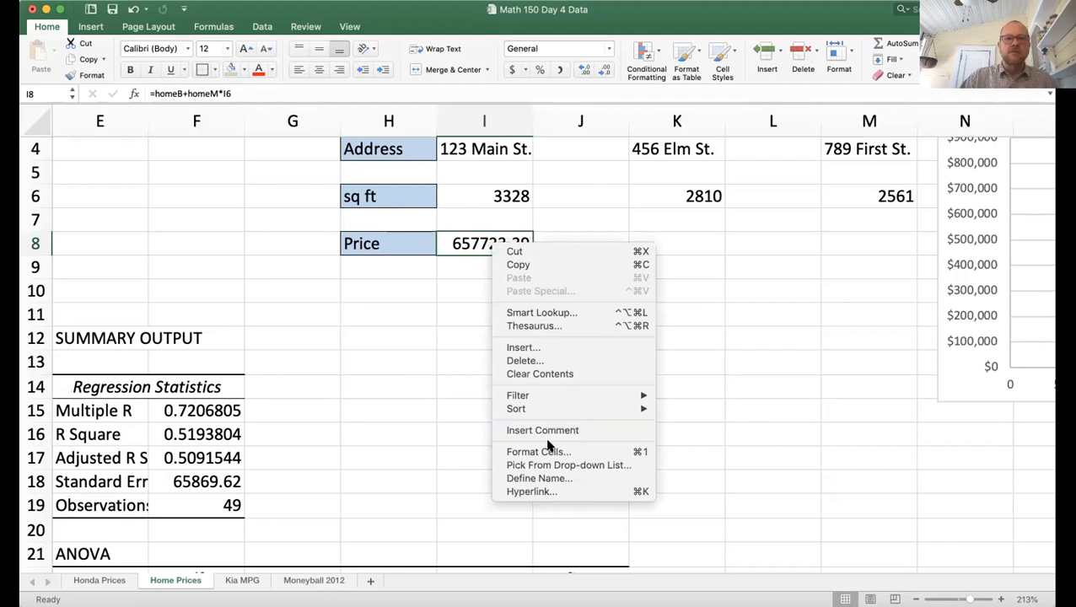
click(467, 245)
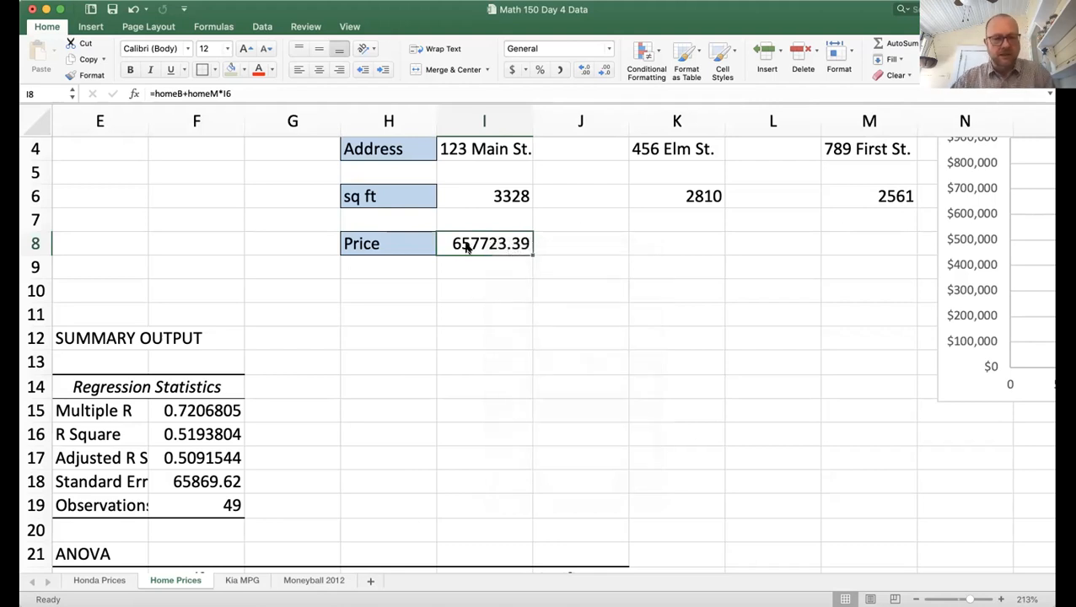
key(super+1)
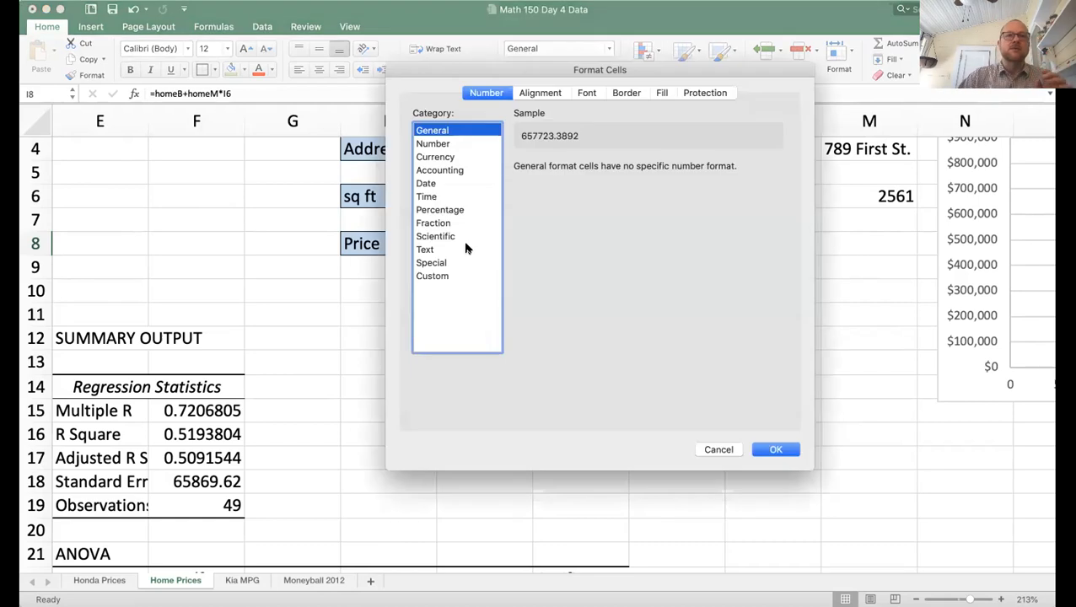
click(436, 157)
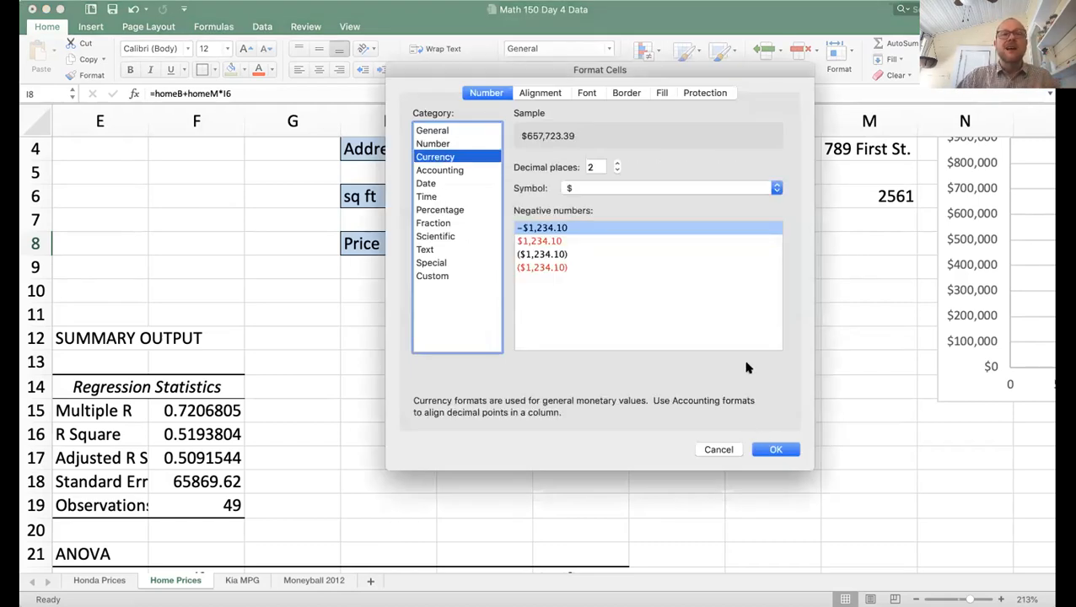
click(617, 171)
click(617, 171)
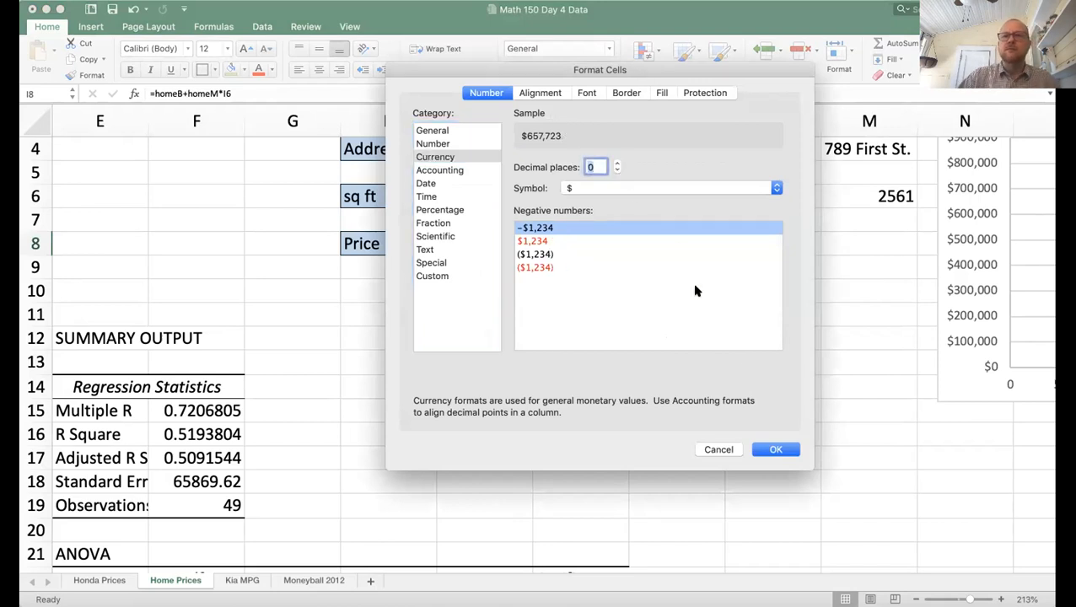
click(775, 449)
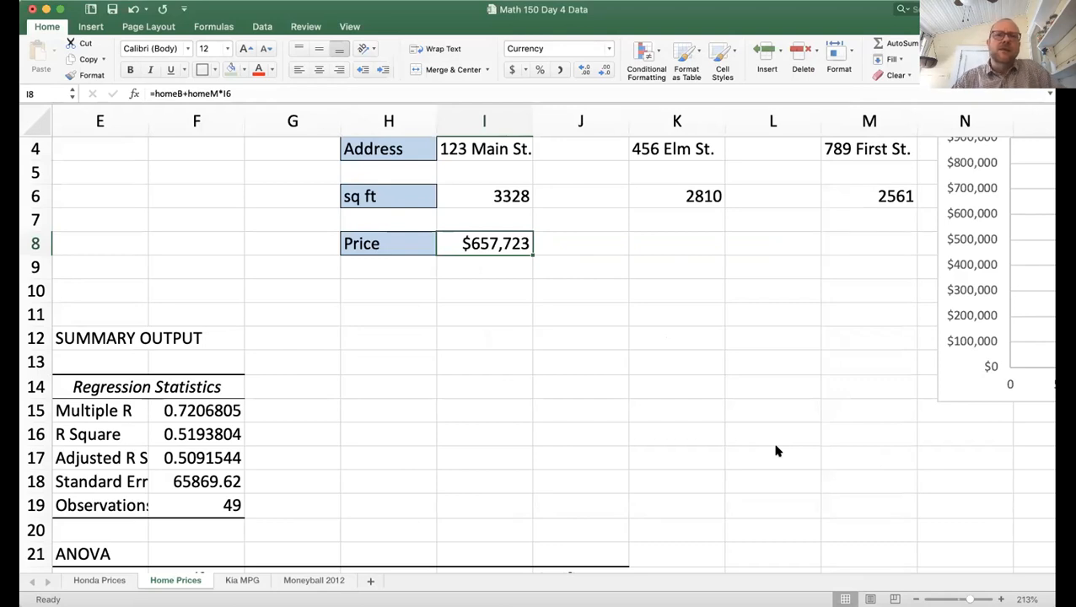
- Copy the price formula from I8 to K8 for 456 Elm St. and M8 for 789 First St
scroll(775, 451, up, 3)
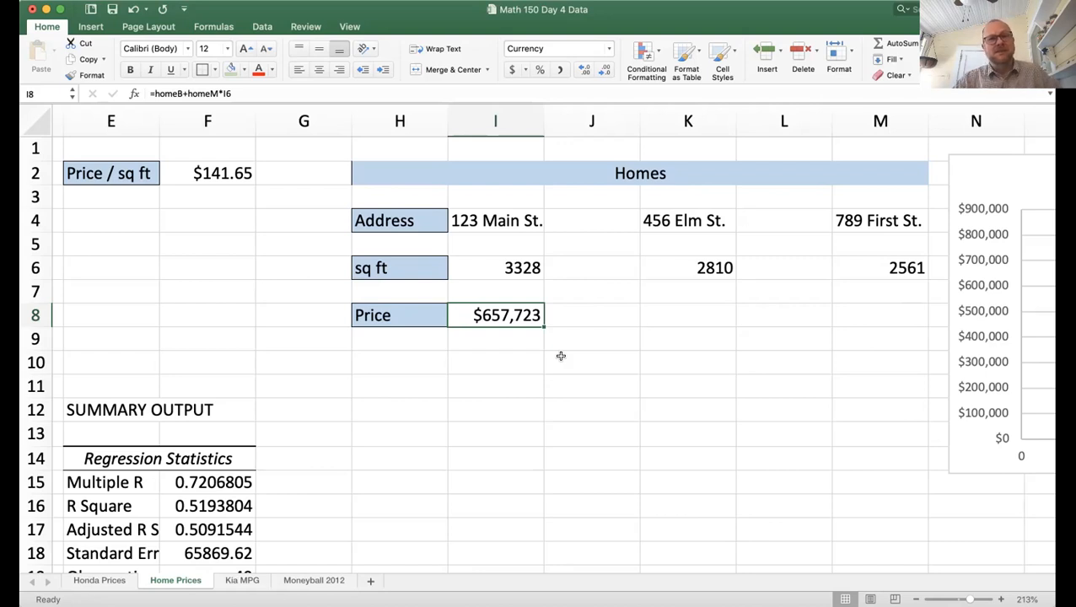
key(super+c)
click(659, 316)
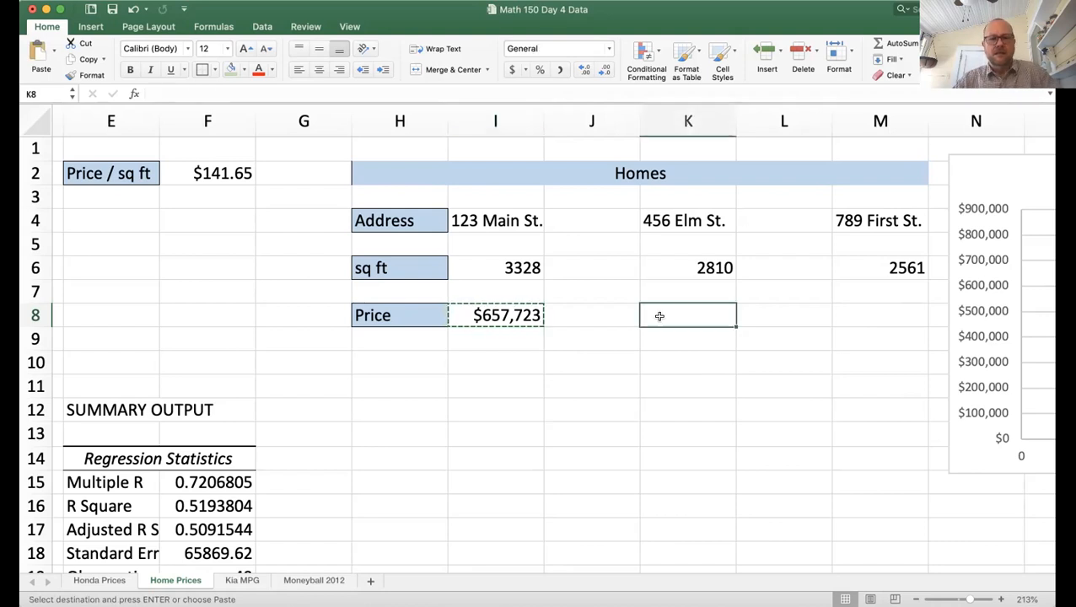
key(super+v)
click(861, 313)
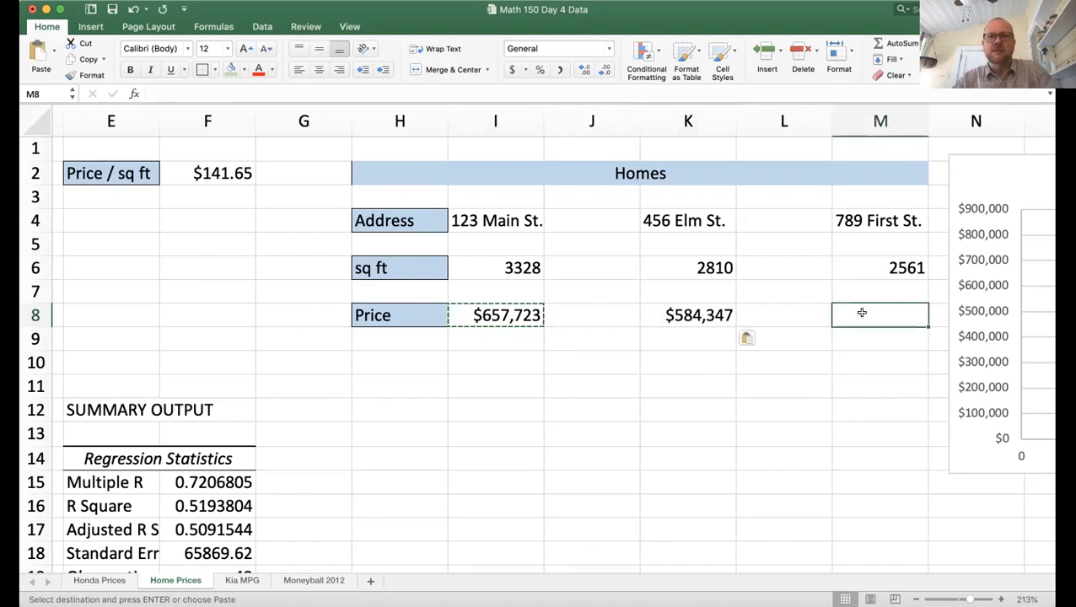
key(super+v)
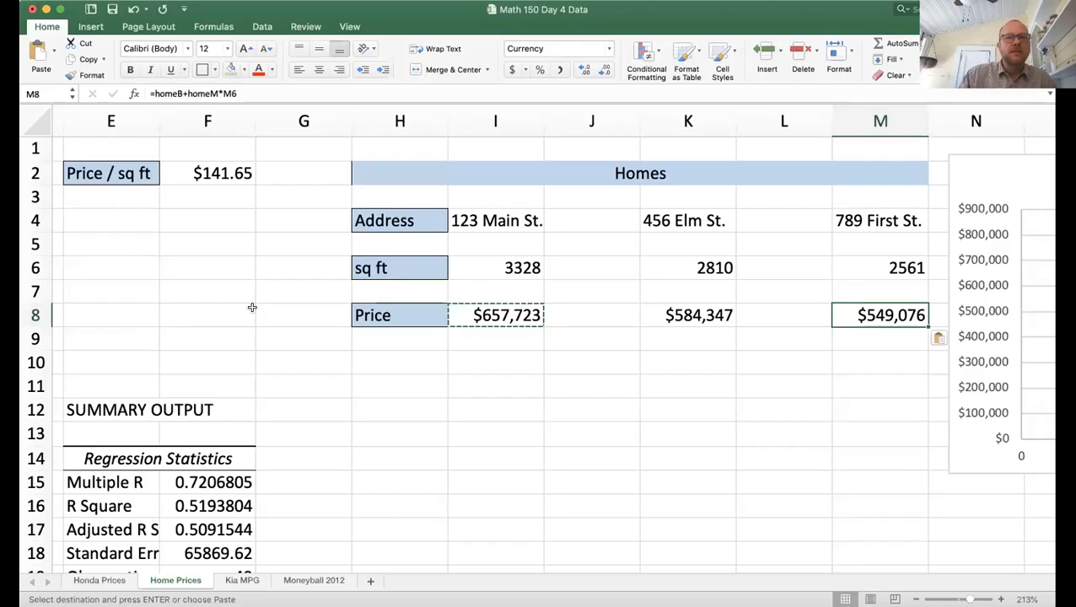
- Examine the home price regression output, inspecting the full Significance F value in J23 of the ANOVA table
scroll(531, 405, down, 5)
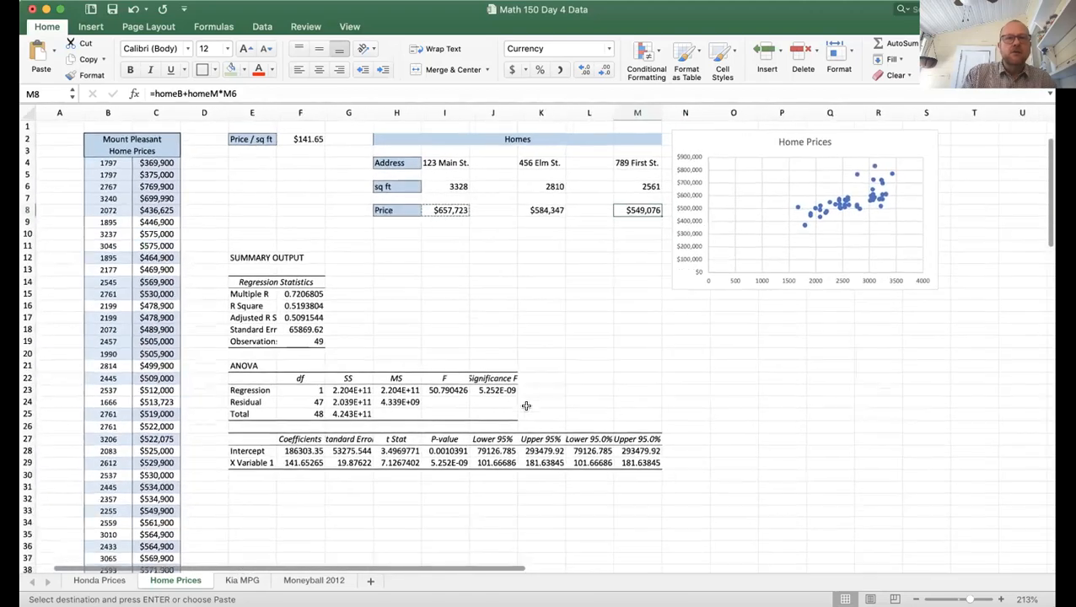
scroll(525, 406, up, 3)
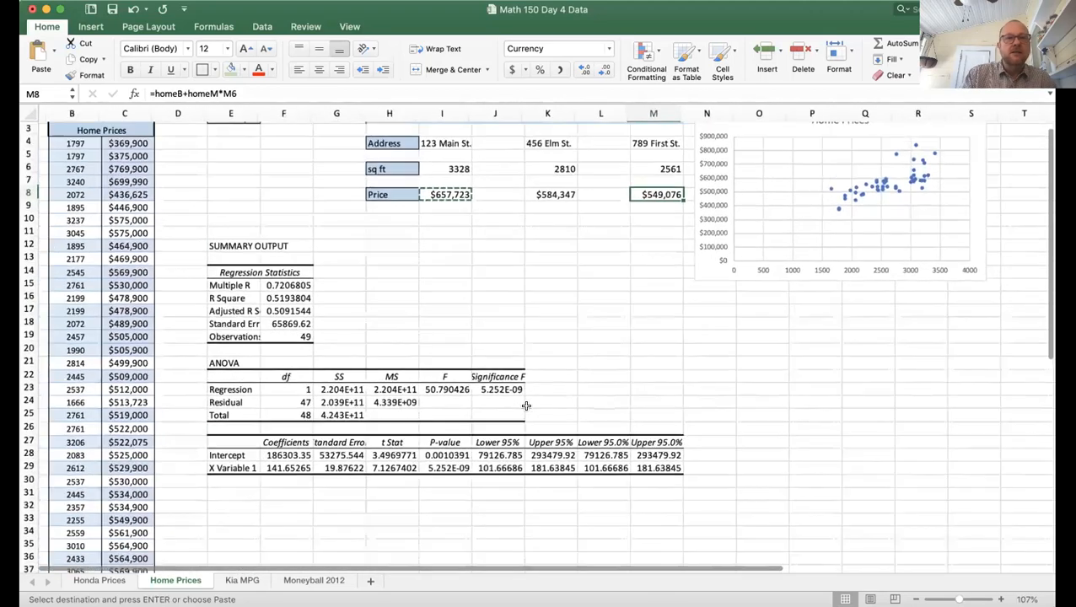
scroll(525, 407, up, 1)
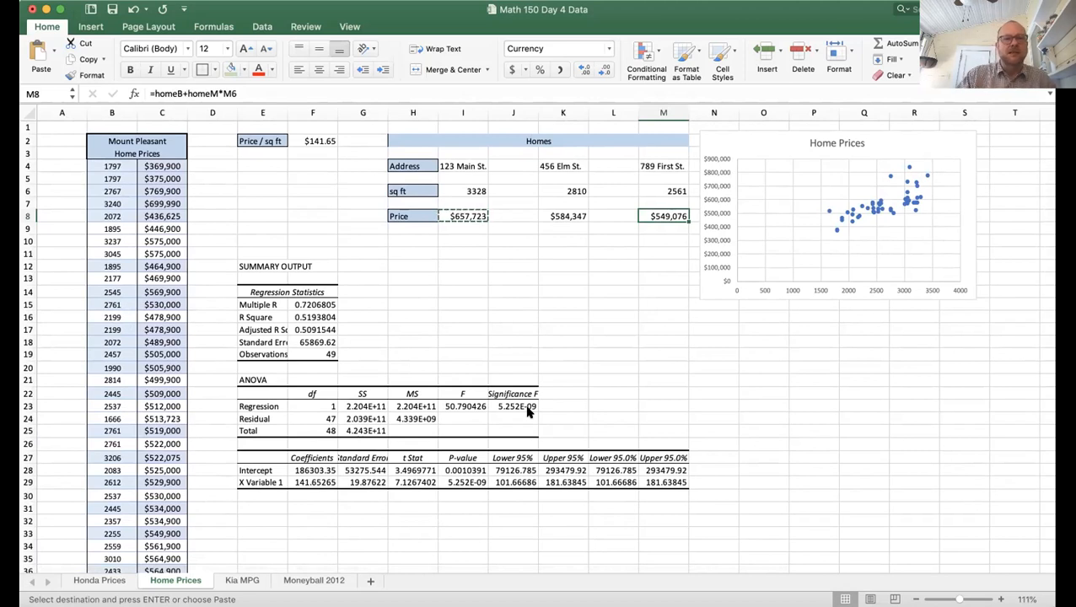
scroll(509, 365, down, 2)
scroll(510, 369, up, 2)
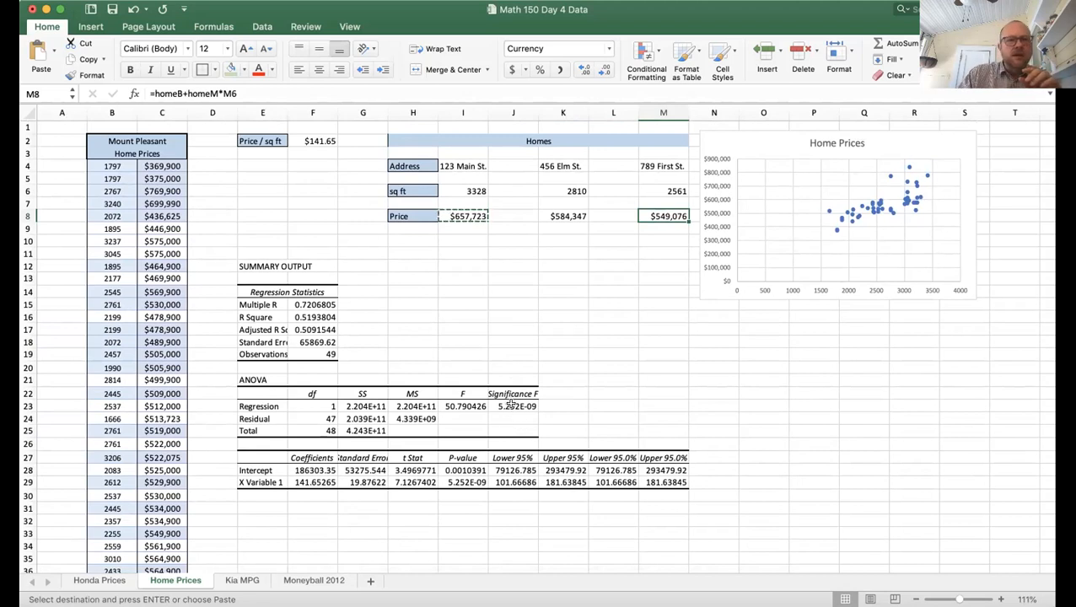
click(511, 404)
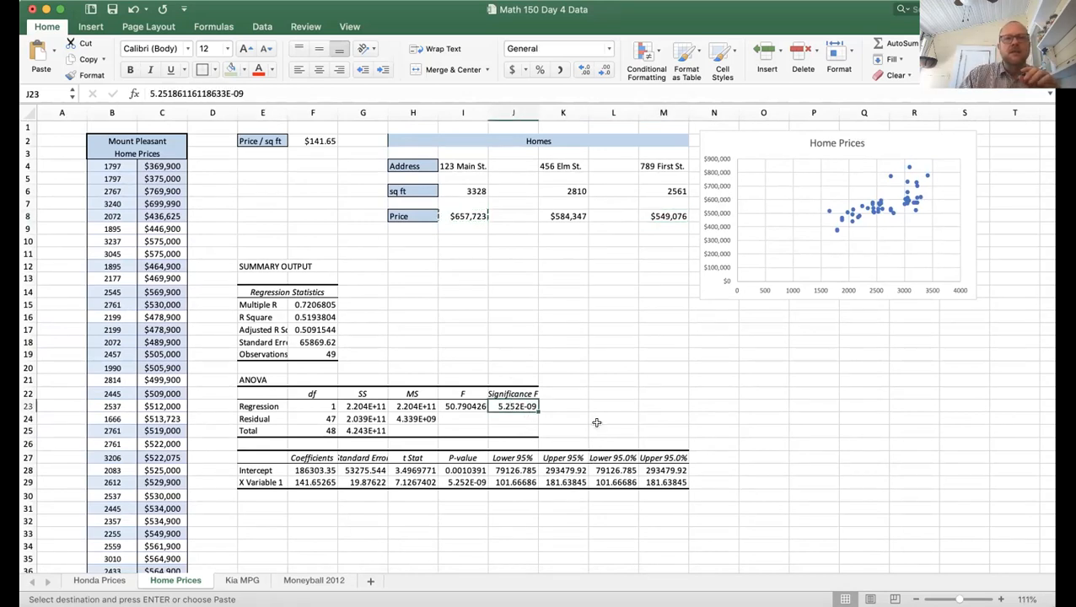
scroll(596, 421, down, 5)
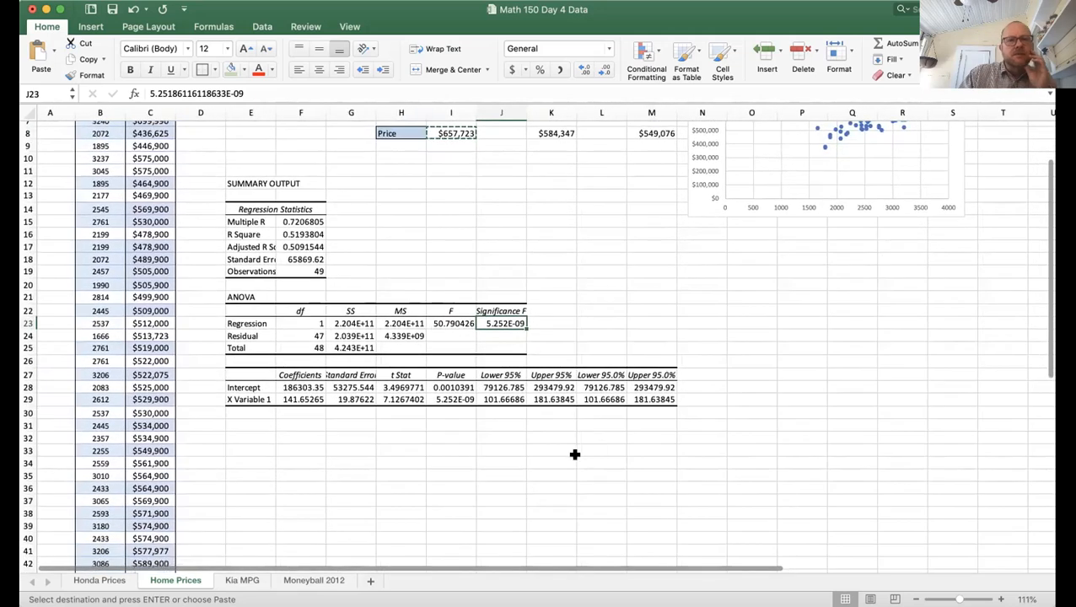
scroll(575, 454, left, 1)
scroll(575, 455, up, 1)
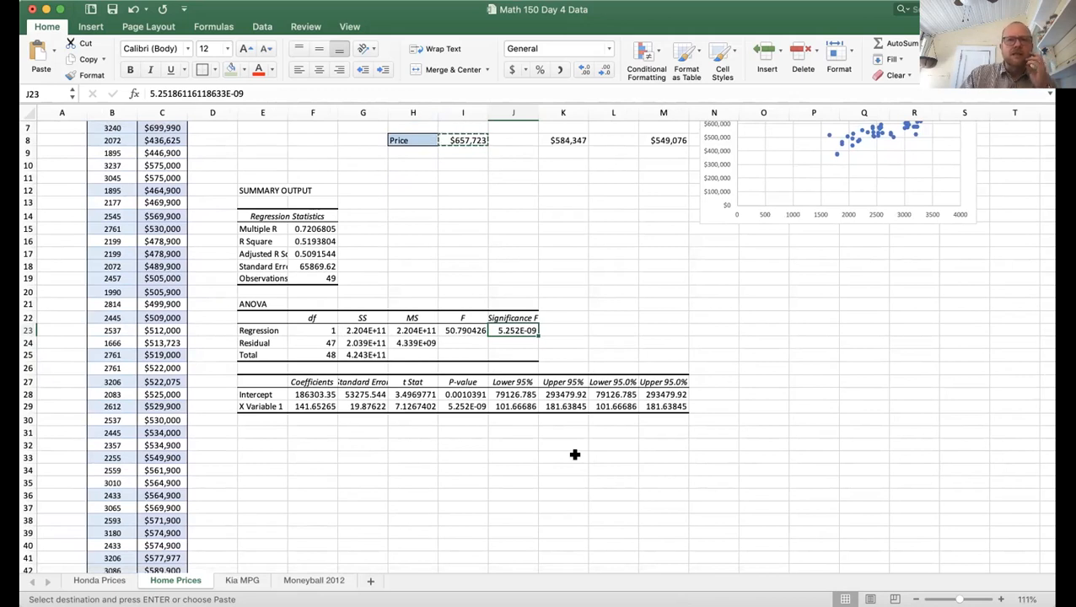
scroll(574, 454, up, 1)
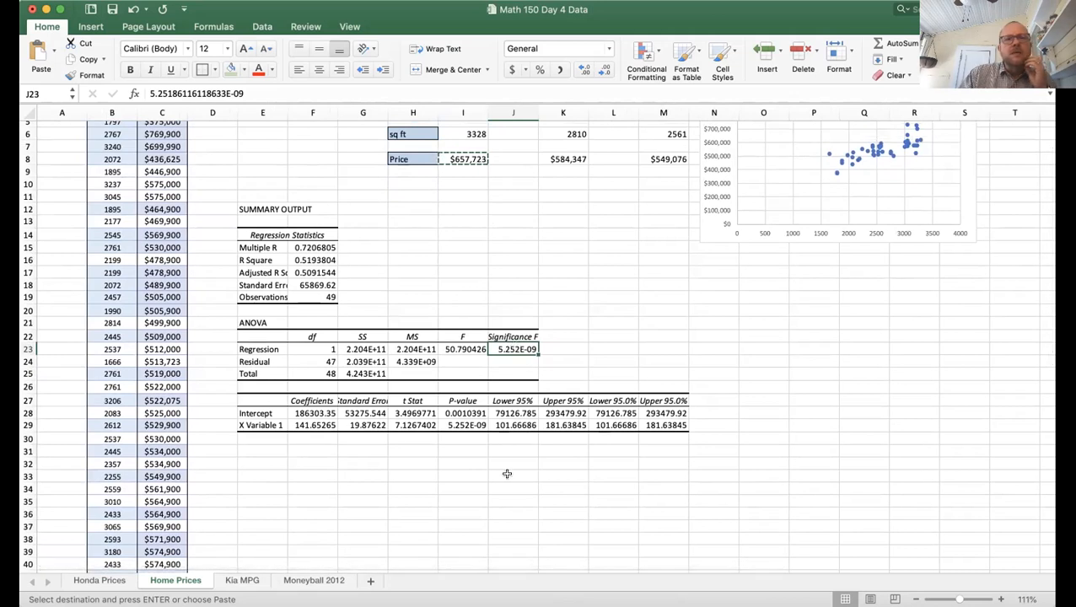
double_click(497, 349)
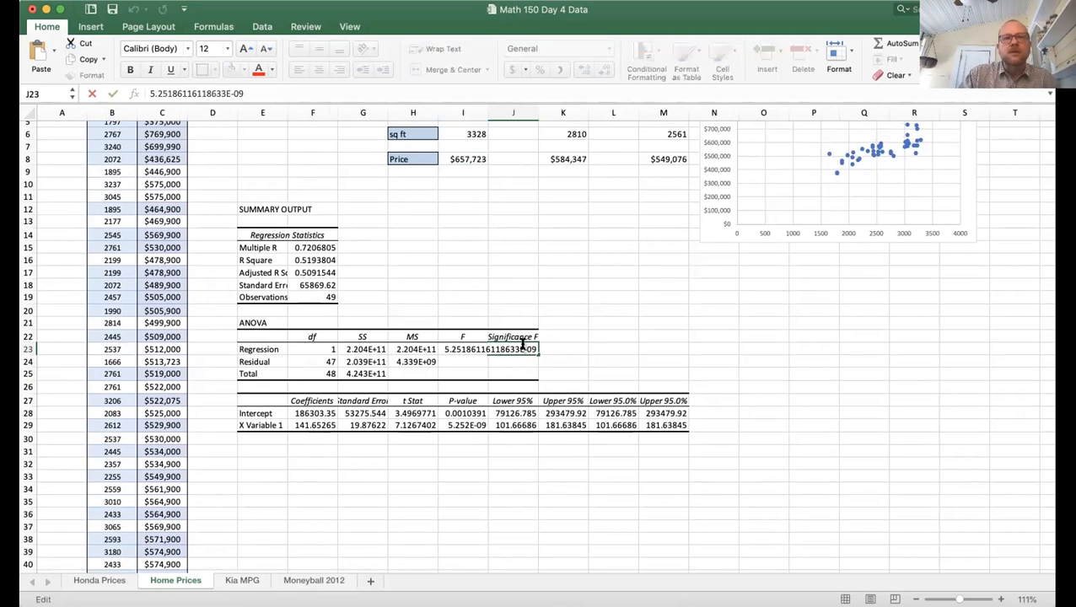
click(641, 358)
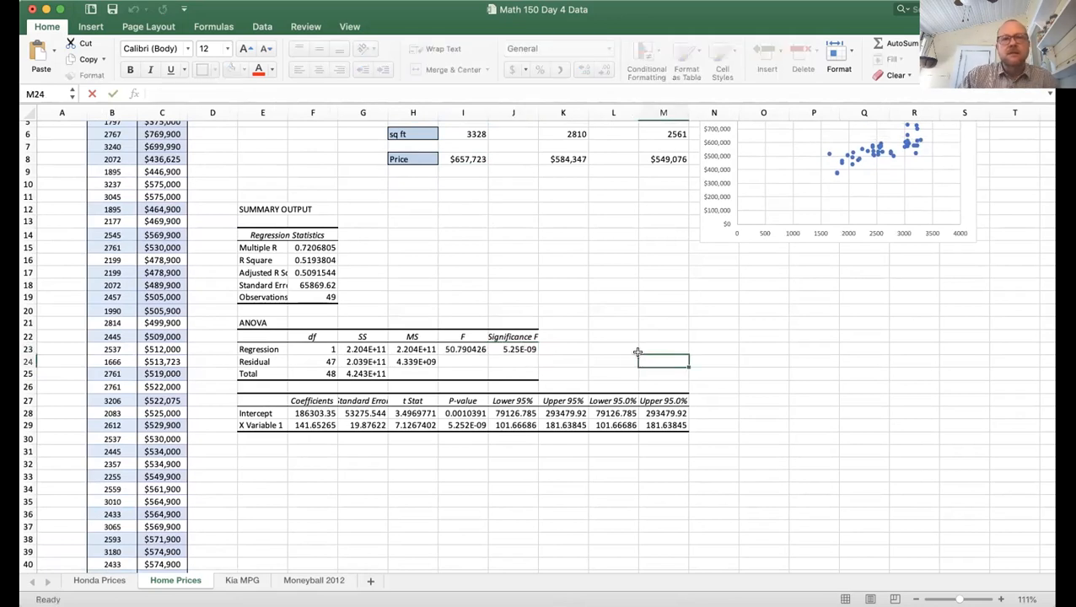
click(511, 346)
scroll(513, 347, up, 8)
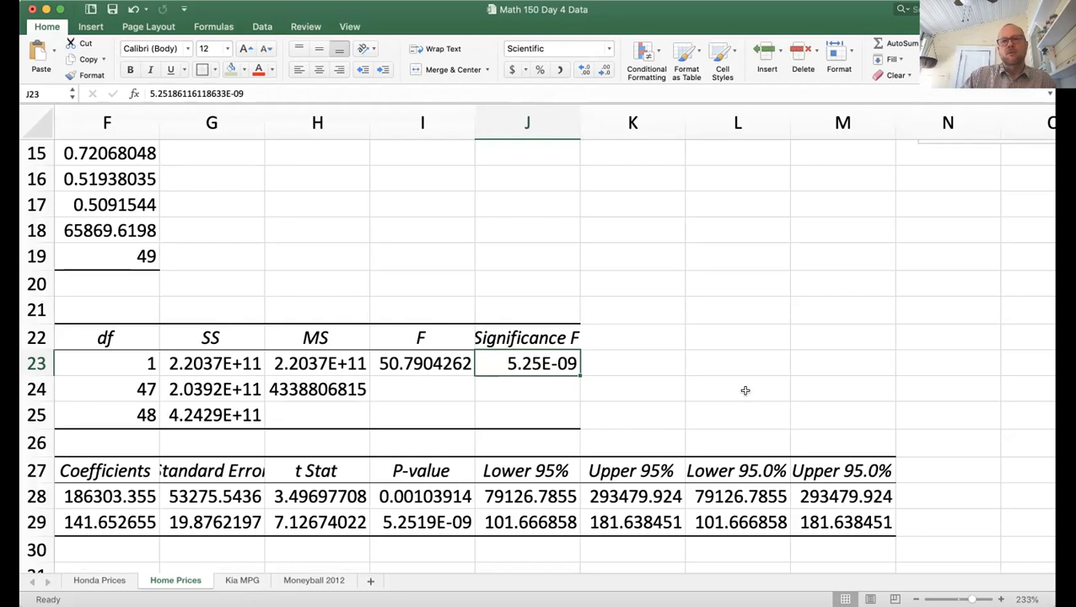
- Switch to the Kia MPG worksheet
scroll(746, 391, down, 5)
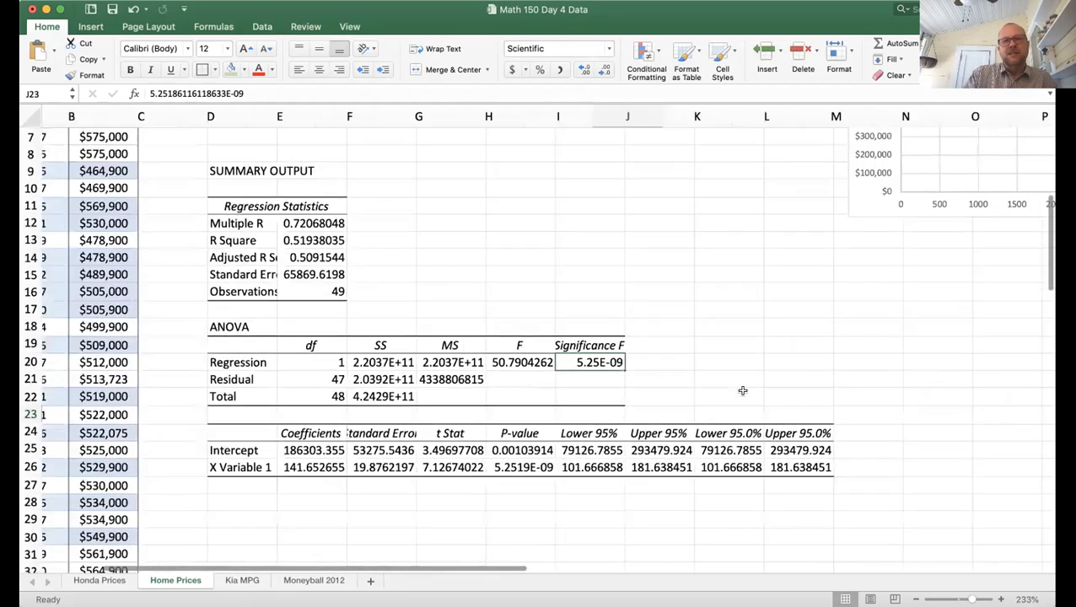
scroll(742, 390, down, 3)
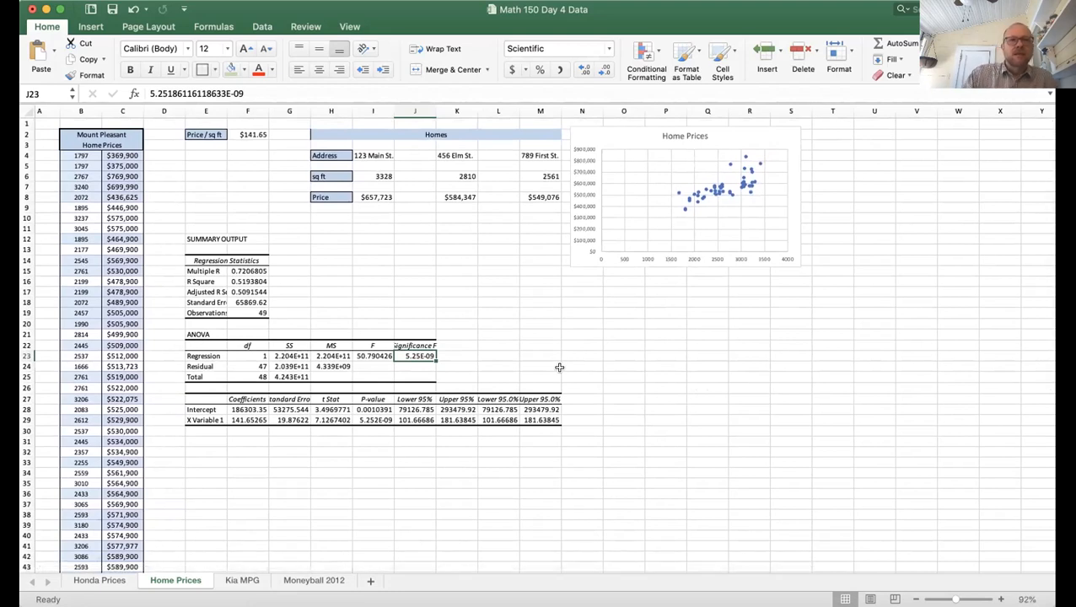
scroll(559, 367, left, 2)
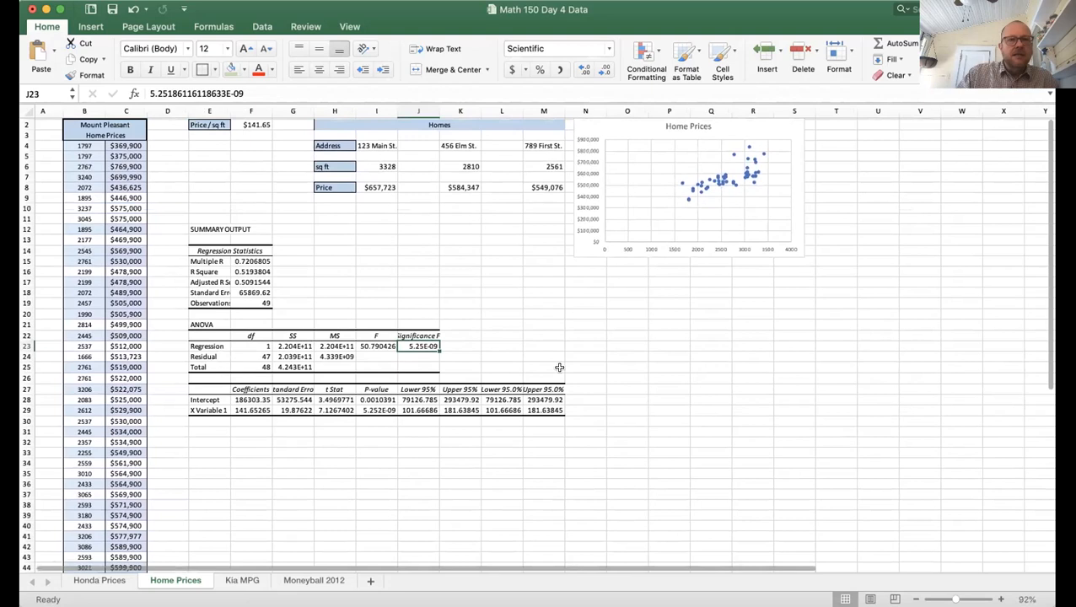
click(240, 581)
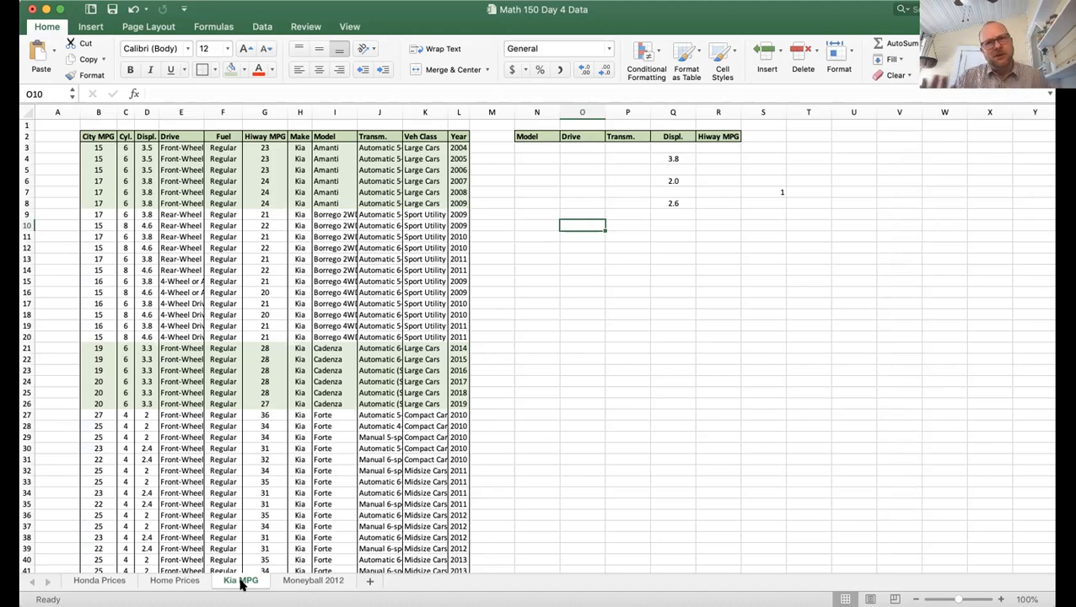
- Examine the displacement, highway MPG and city MPG values of the Borrego rows 9 to 20 on the Kia MPG sheet
click(241, 582)
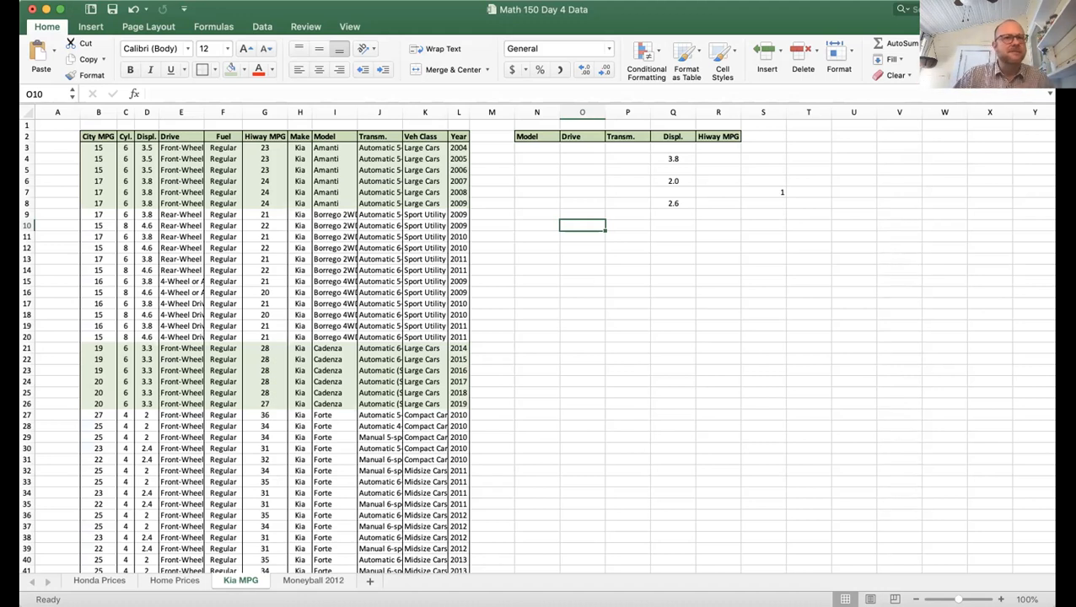
scroll(168, 438, right, 1)
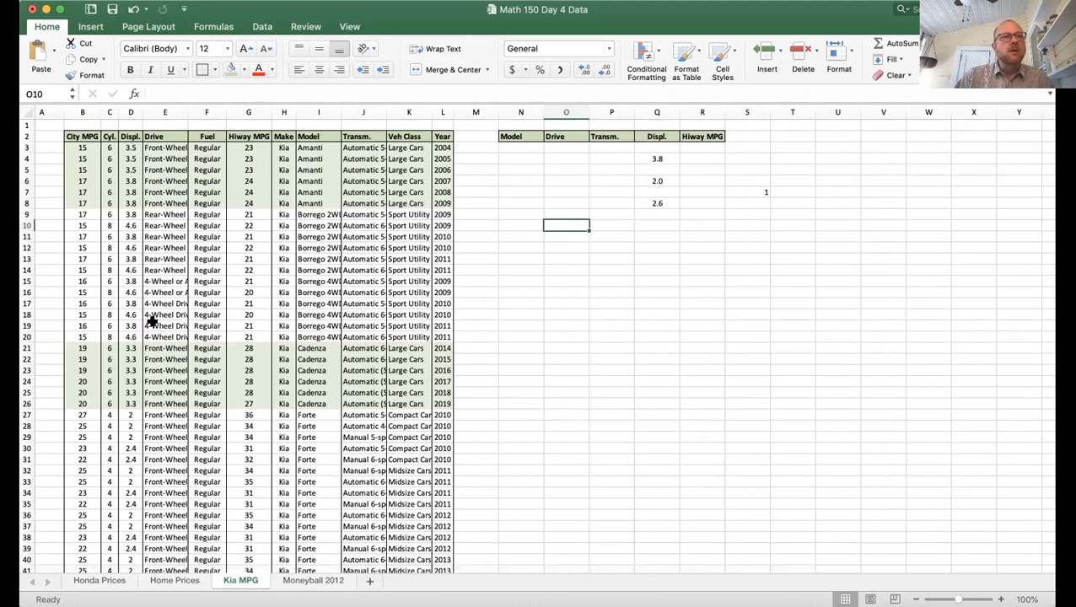
click(131, 214)
drag(131, 214, 132, 332)
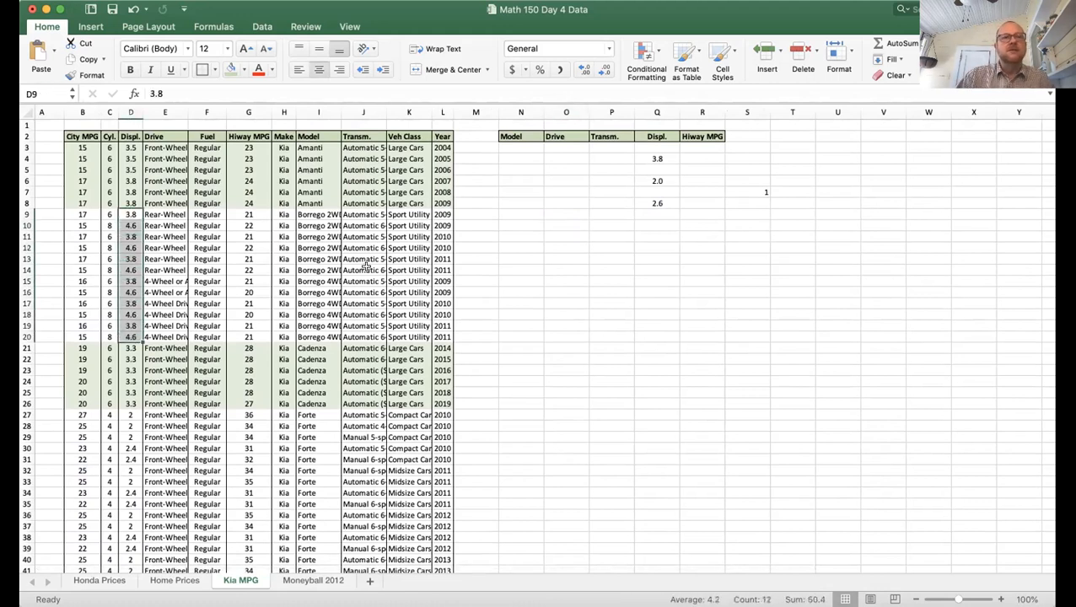
drag(244, 217, 249, 330)
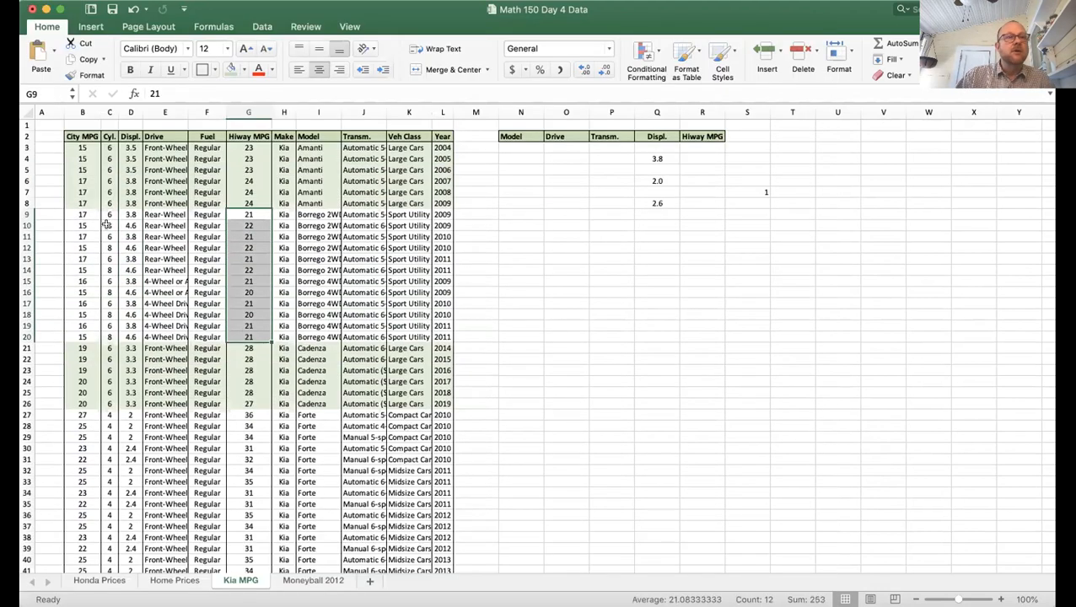
drag(88, 215, 91, 335)
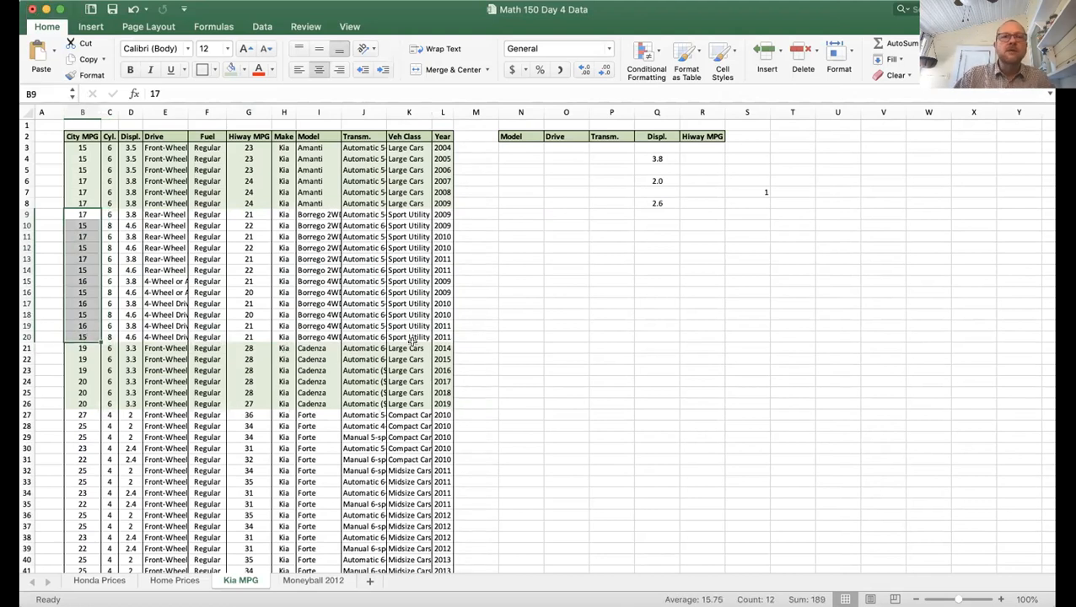
scroll(491, 359, left, 1)
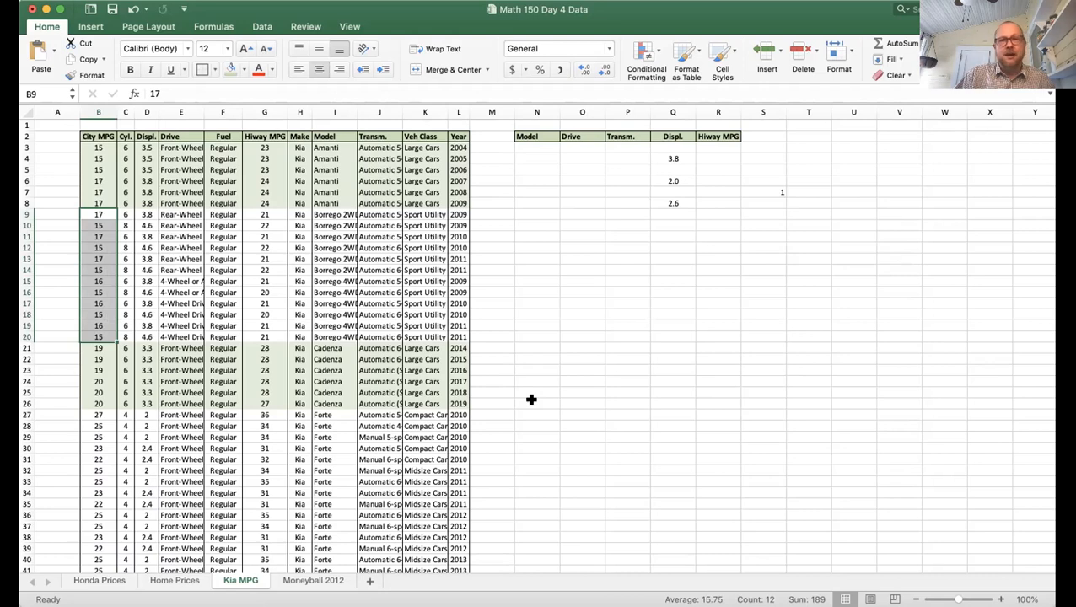
scroll(532, 399, down, 3)
scroll(531, 399, up, 3)
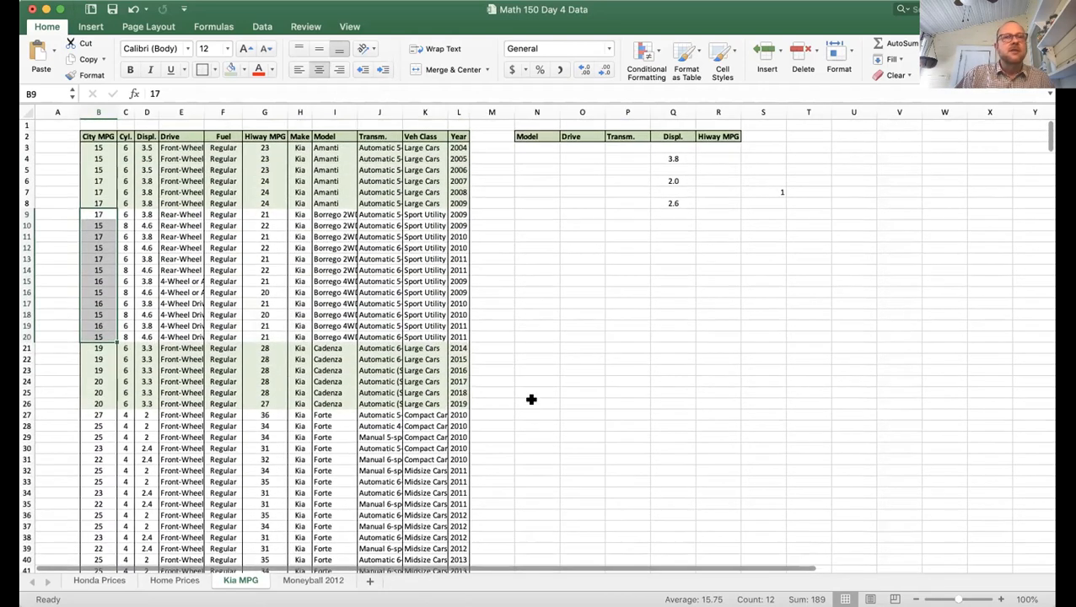
- Look through the Kia model list and compare all Borrego rows B9:L20 with the Borrego 2WD rows B9:L14
click(322, 280)
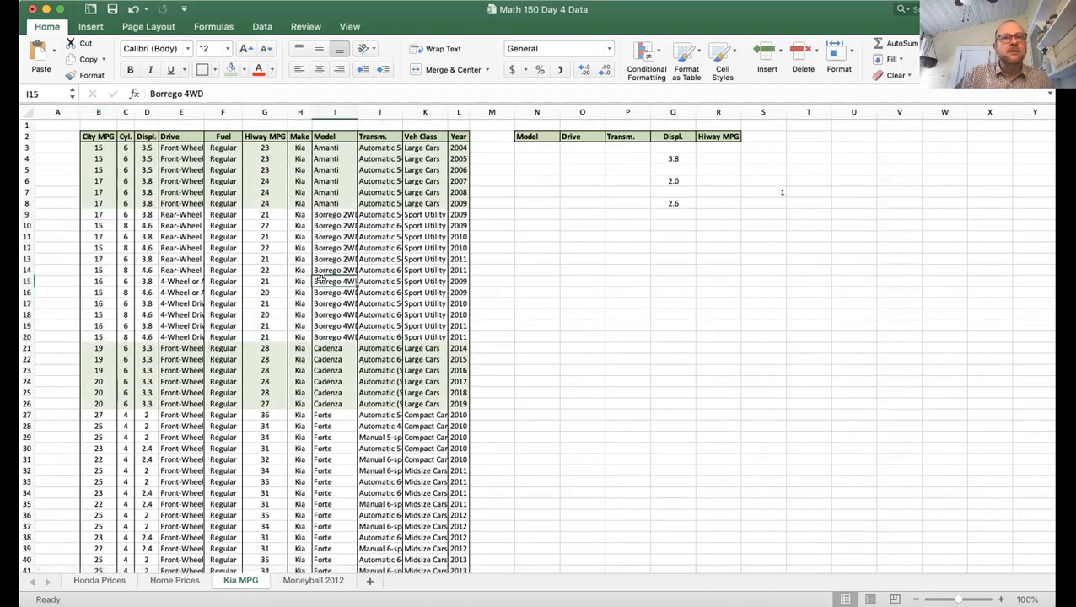
scroll(497, 443, down, 8)
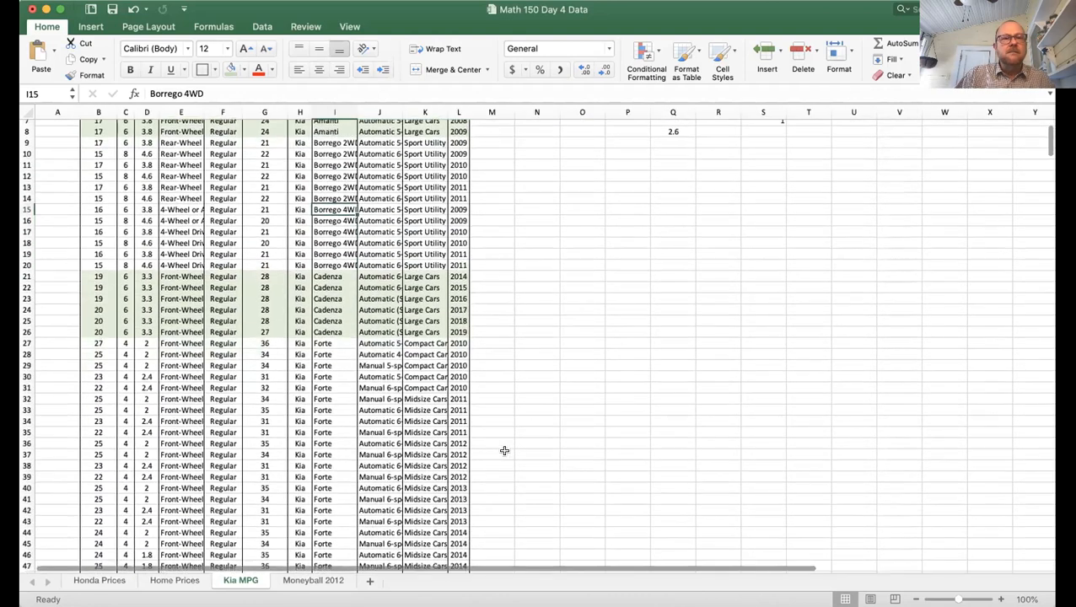
scroll(504, 451, up, 1)
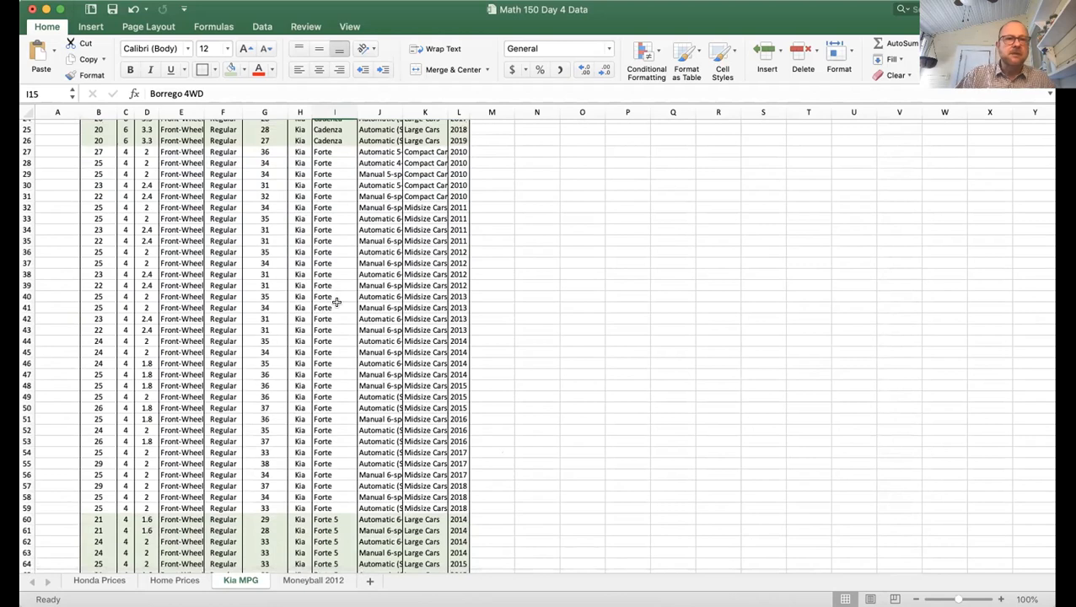
scroll(335, 301, up, 8)
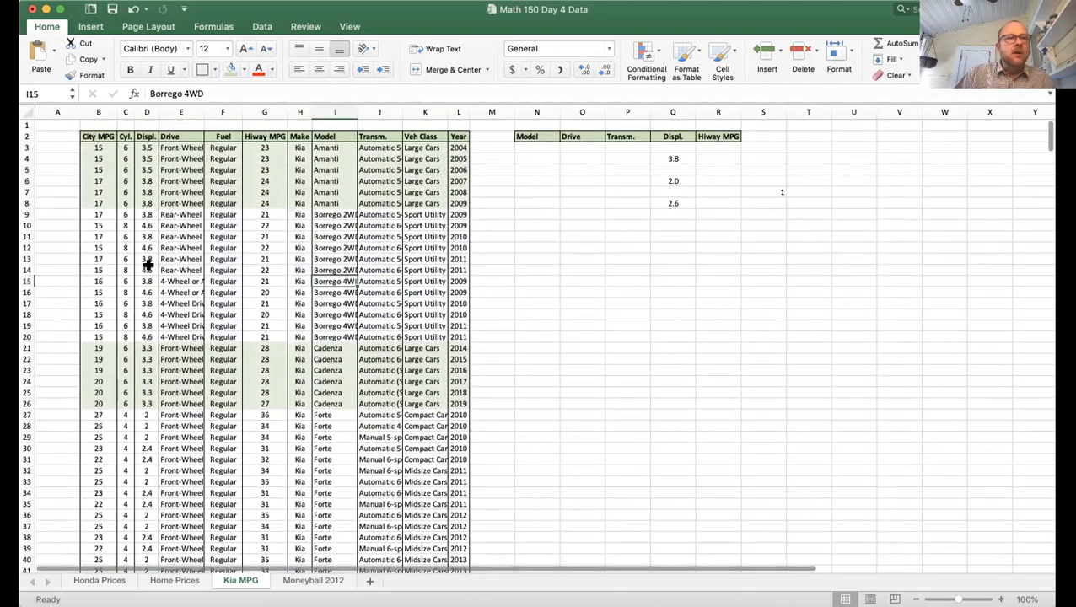
drag(98, 216, 458, 337)
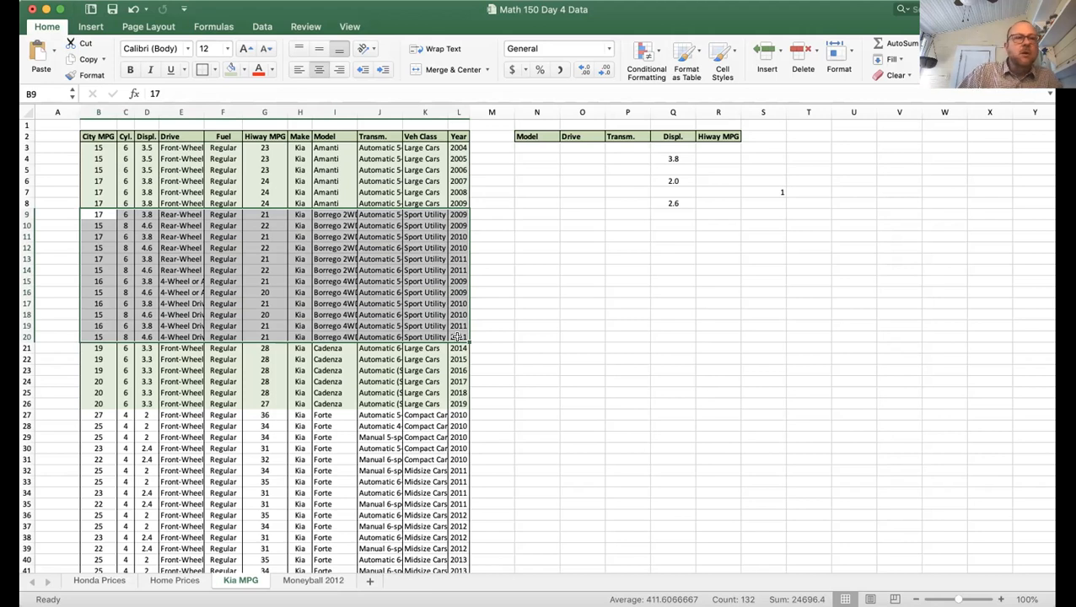
click(207, 235)
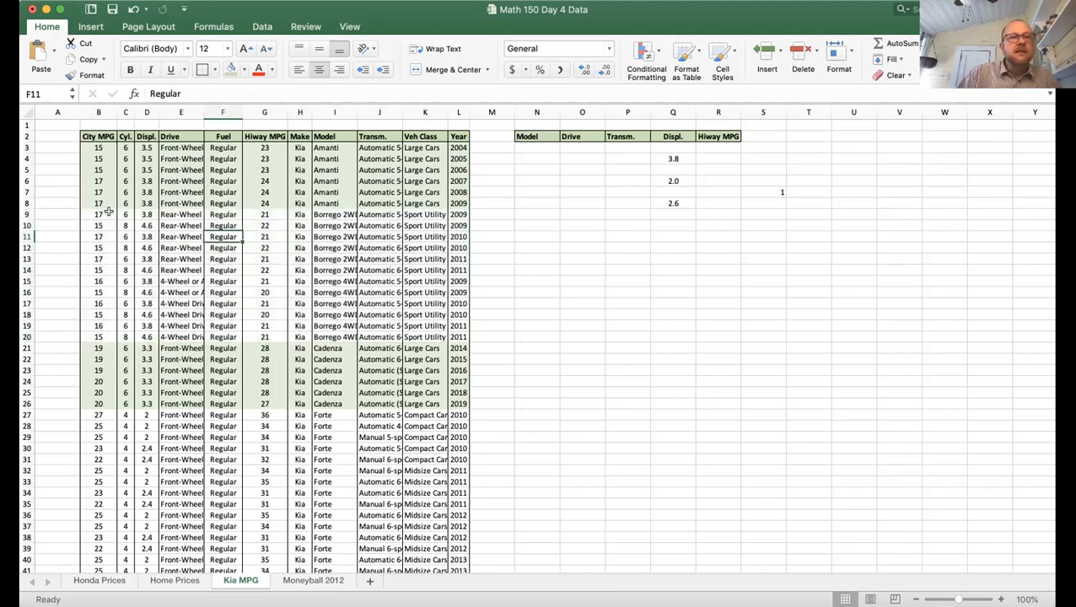
drag(105, 214, 456, 271)
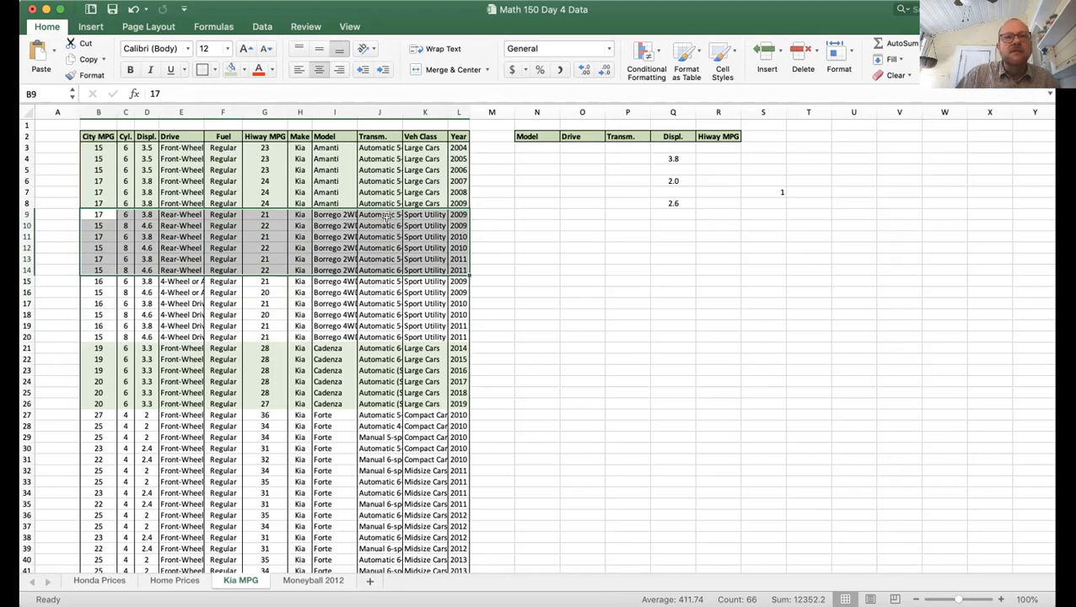
click(489, 268)
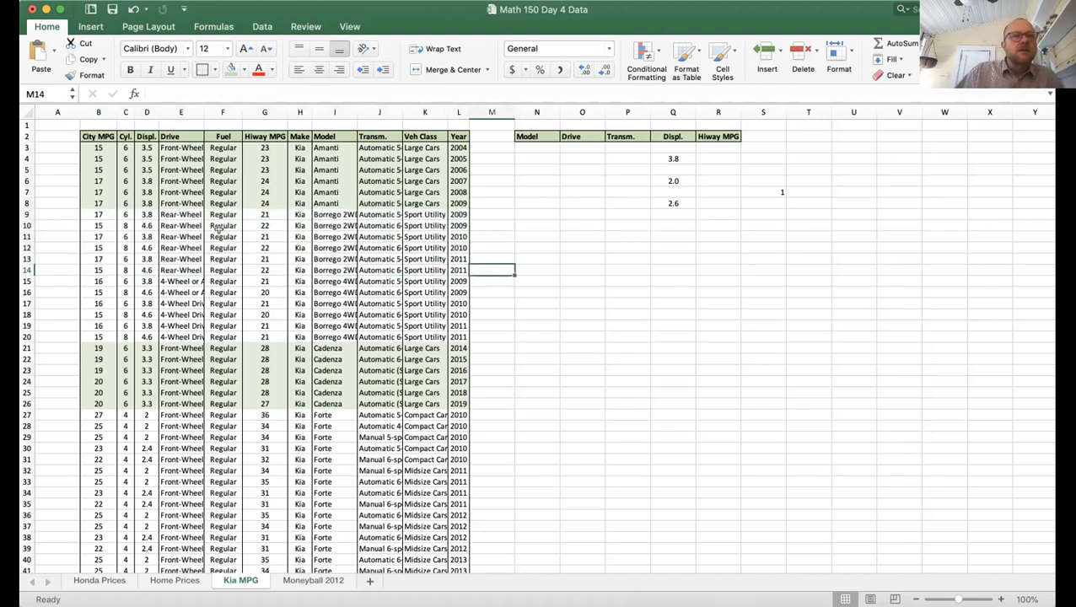
- Shade the Borrego 2WD rows B9:L14 light blue and outline the block with a border
click(98, 212)
drag(97, 211, 450, 268)
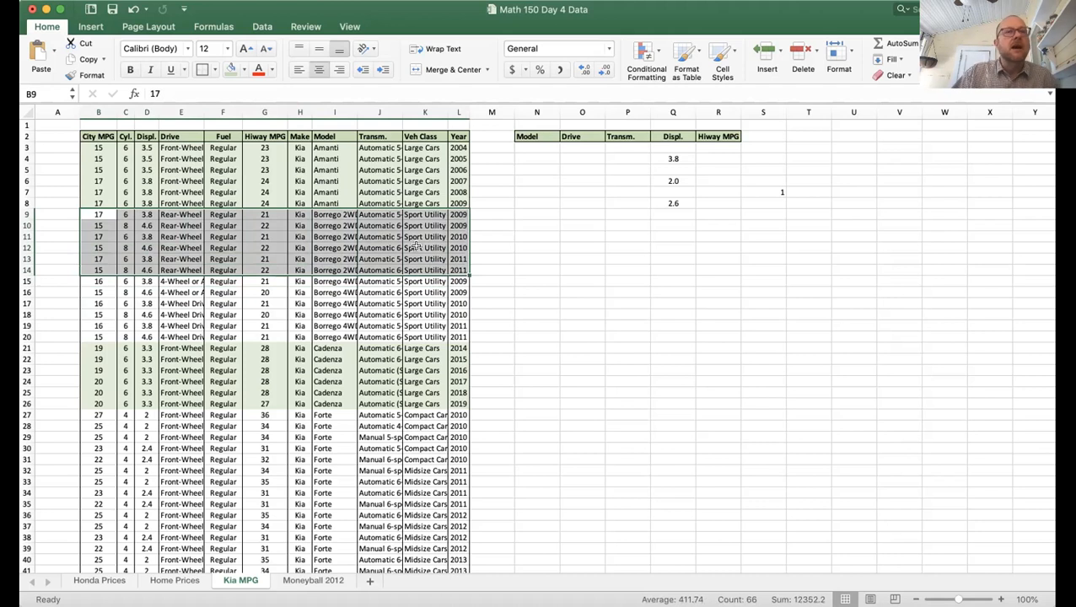
click(233, 71)
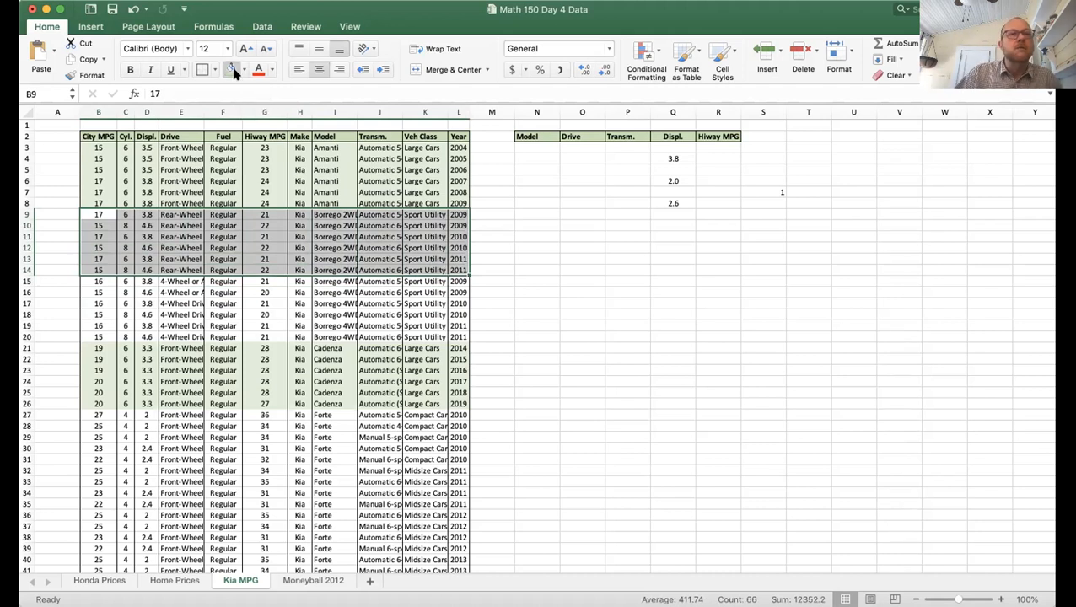
click(488, 305)
drag(455, 268, 97, 214)
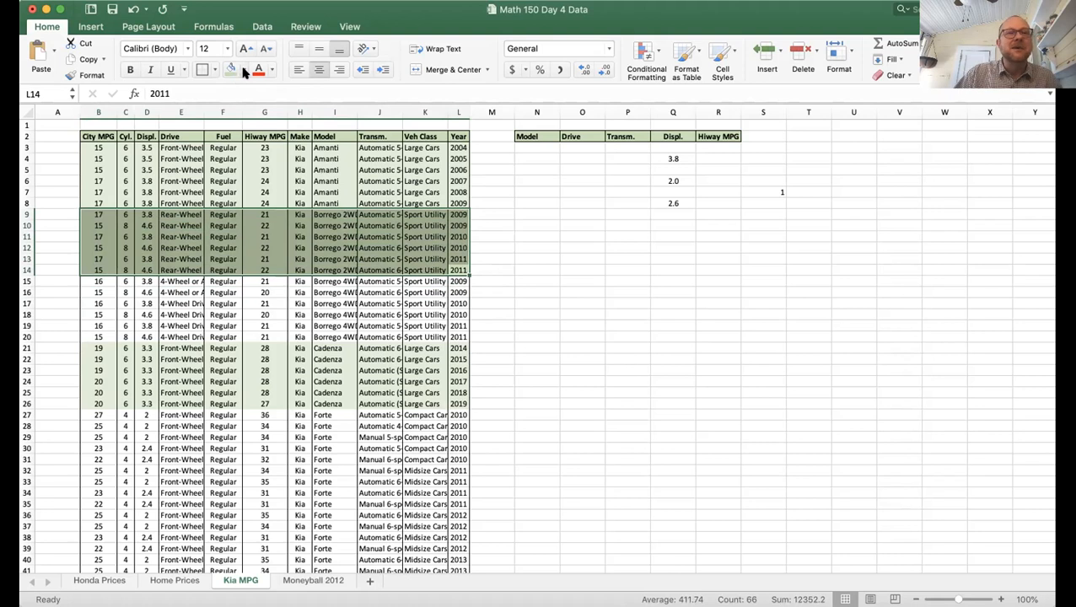
click(328, 143)
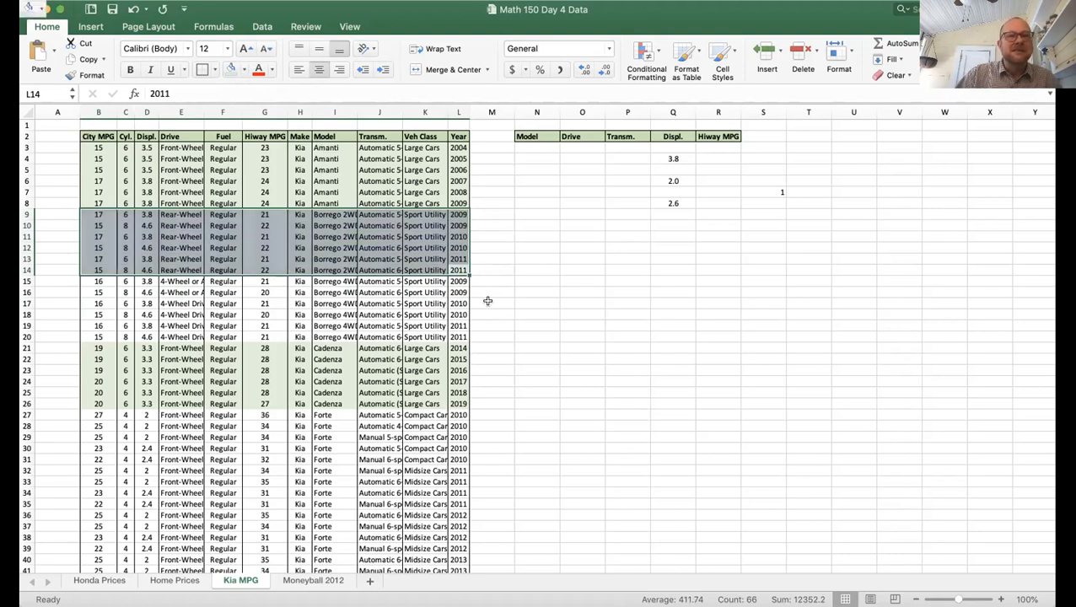
click(487, 301)
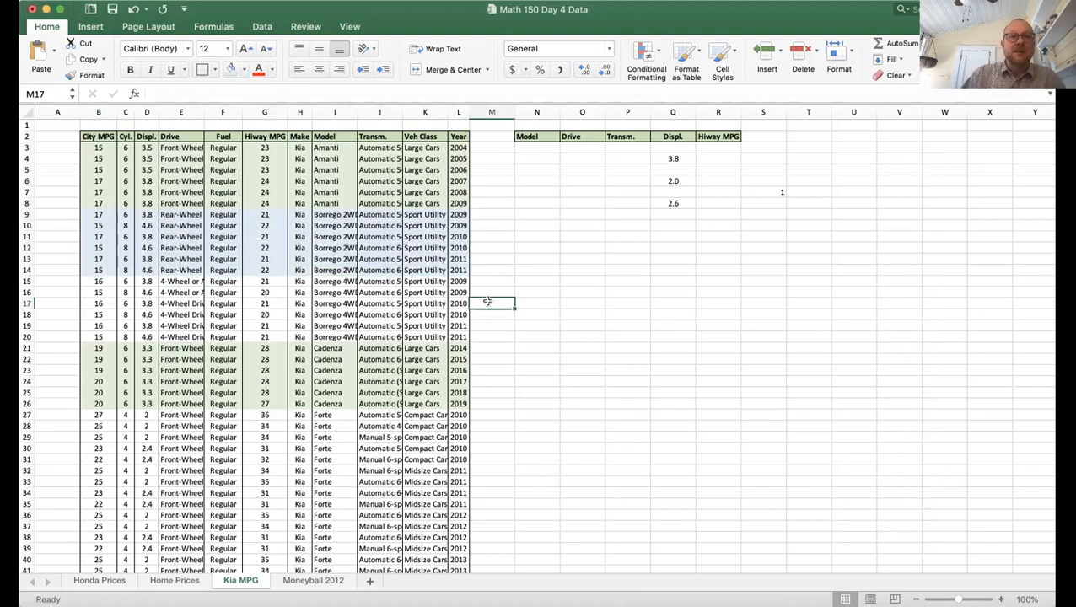
drag(107, 215, 462, 271)
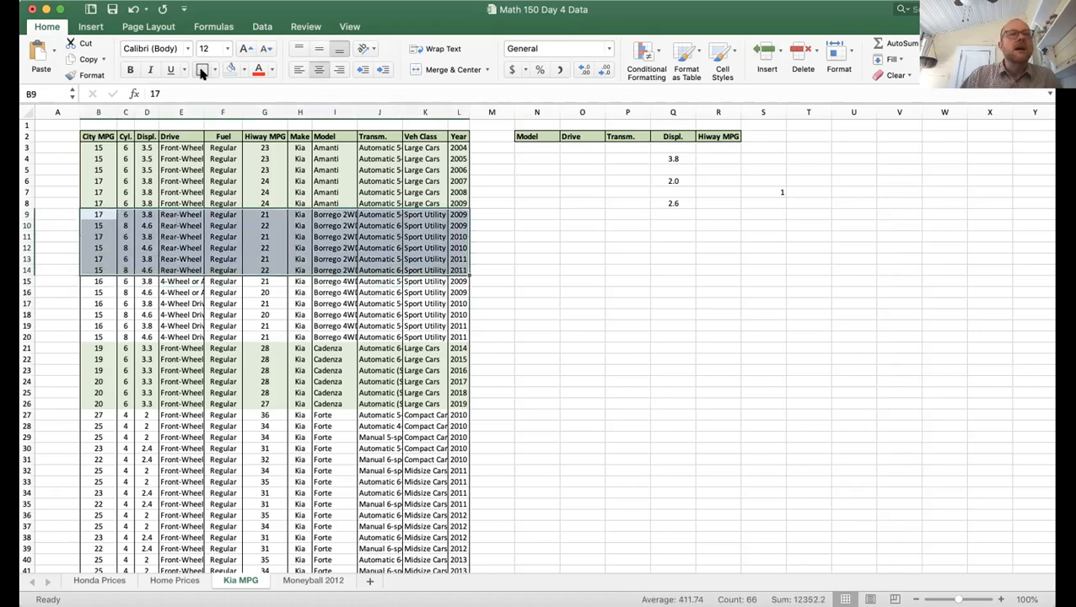
click(556, 290)
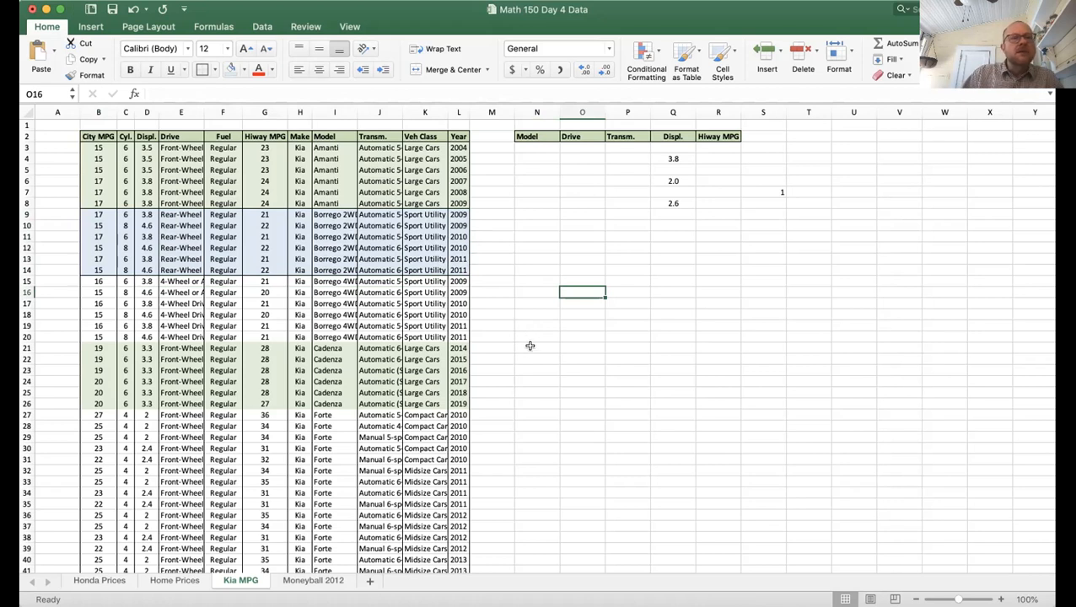
- Start a Regression from the data analysis tools and set its Input Y Range to the Borrego 2WD highway MPG cells G9:G14
click(520, 239)
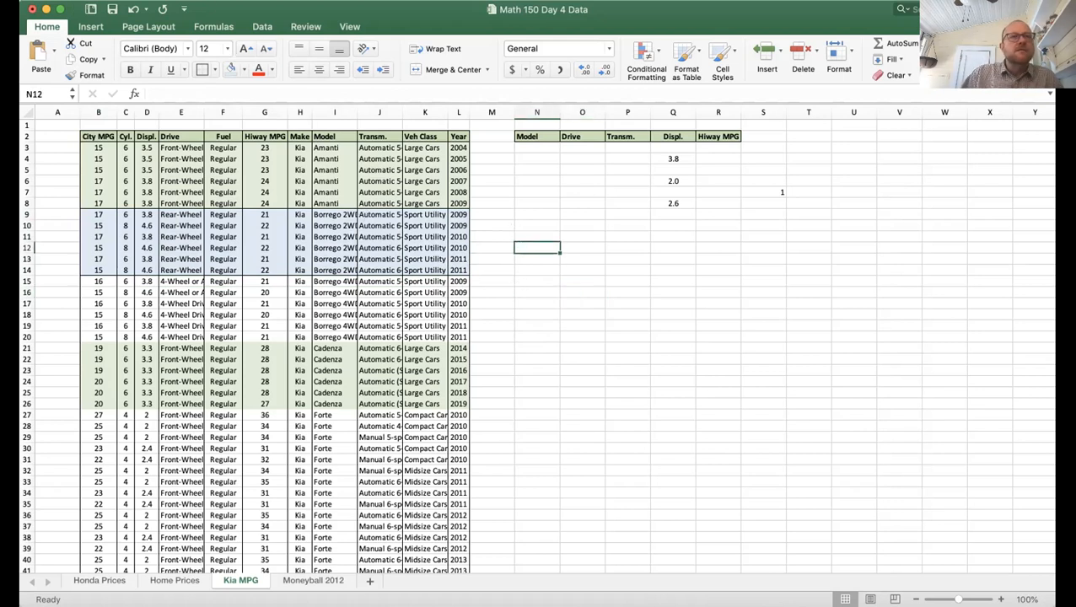
click(279, 0)
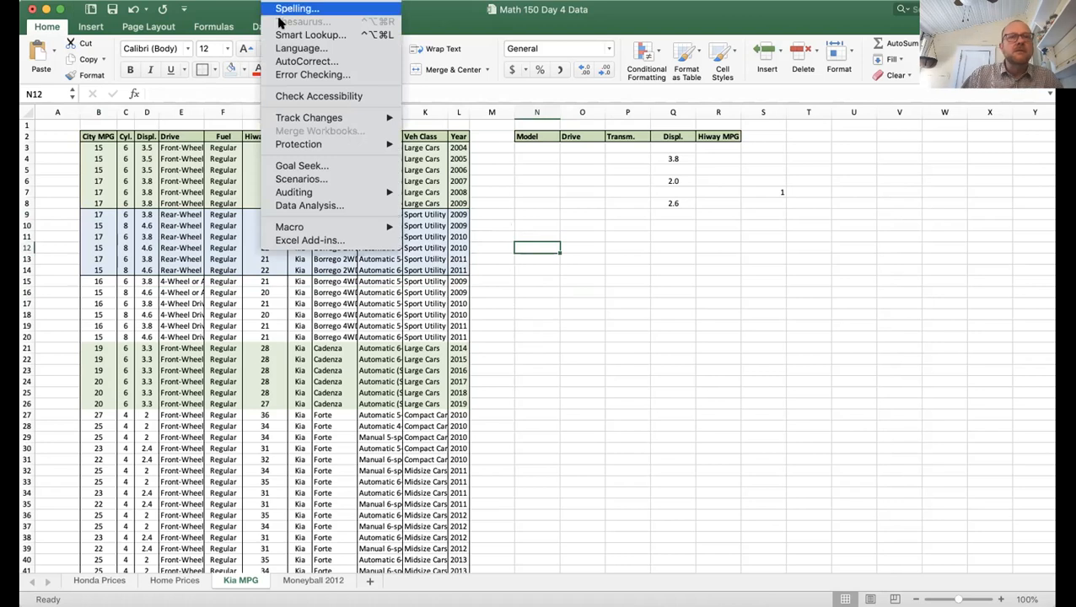
click(313, 207)
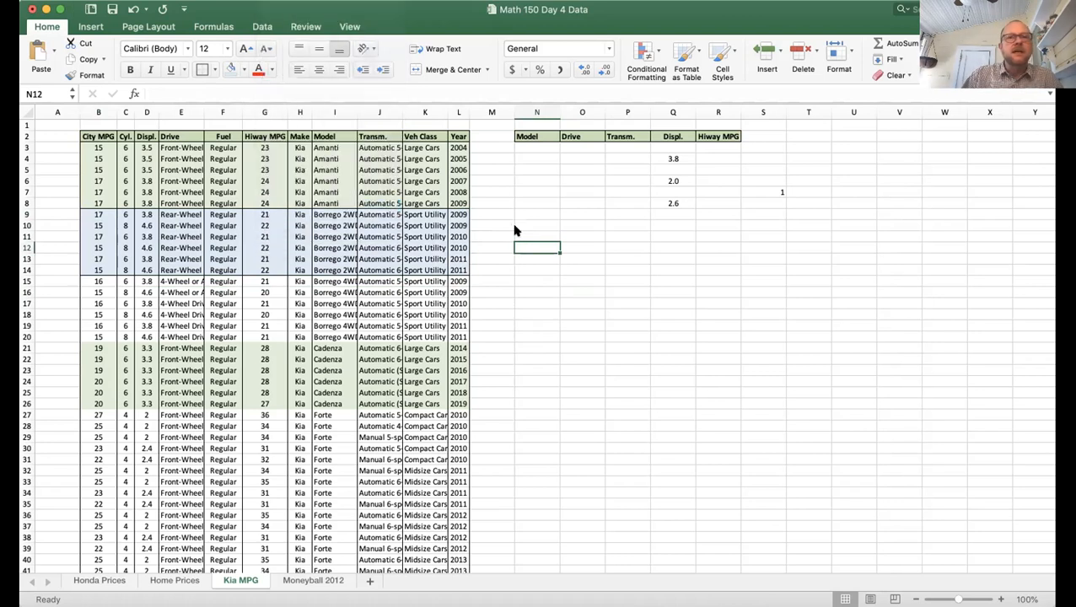
click(739, 155)
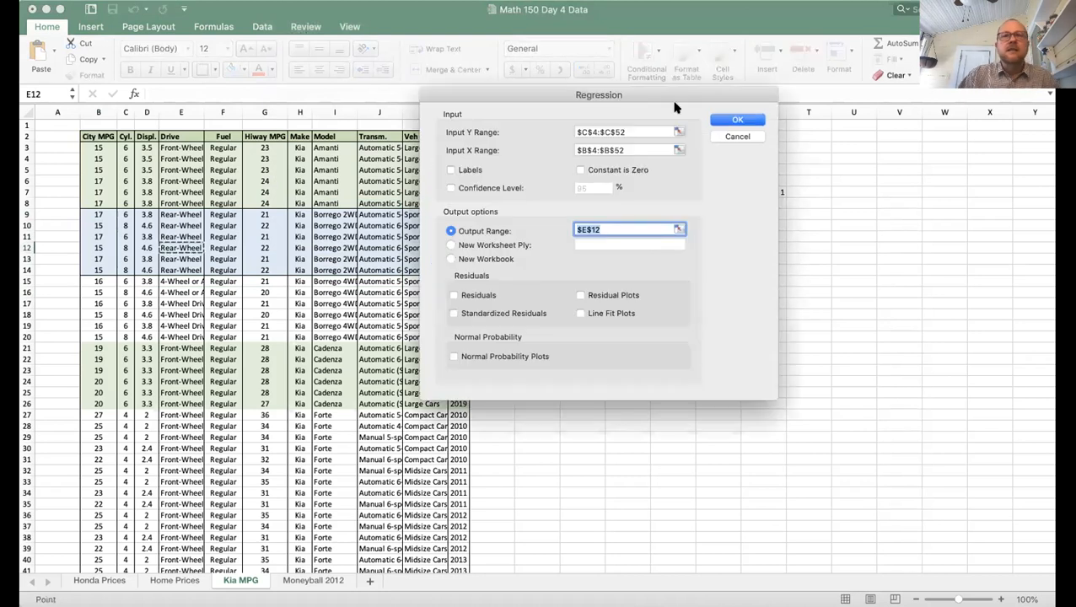
drag(672, 96, 917, 99)
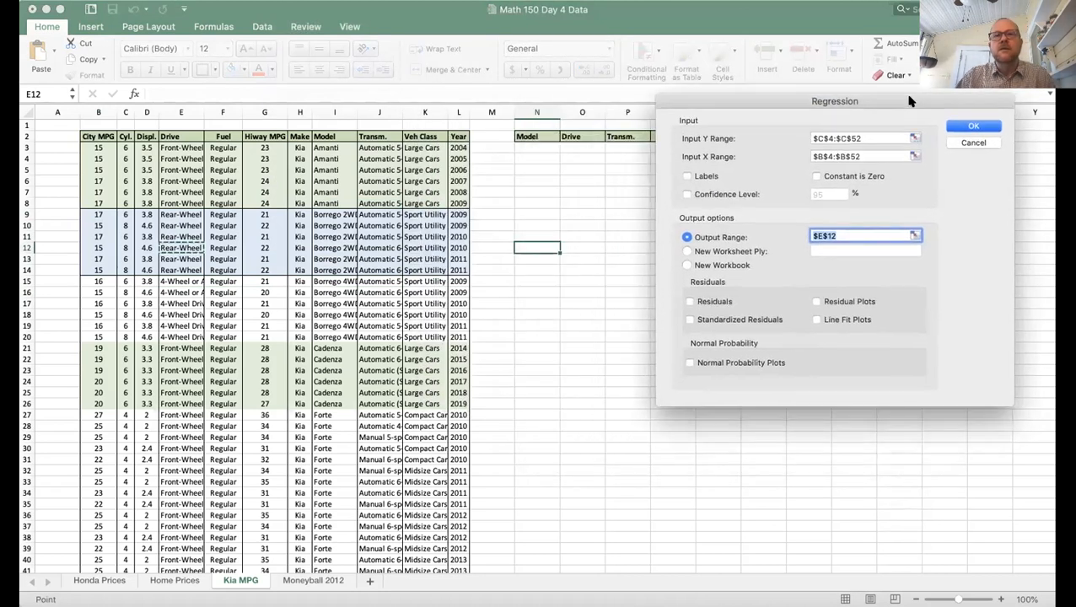
click(914, 138)
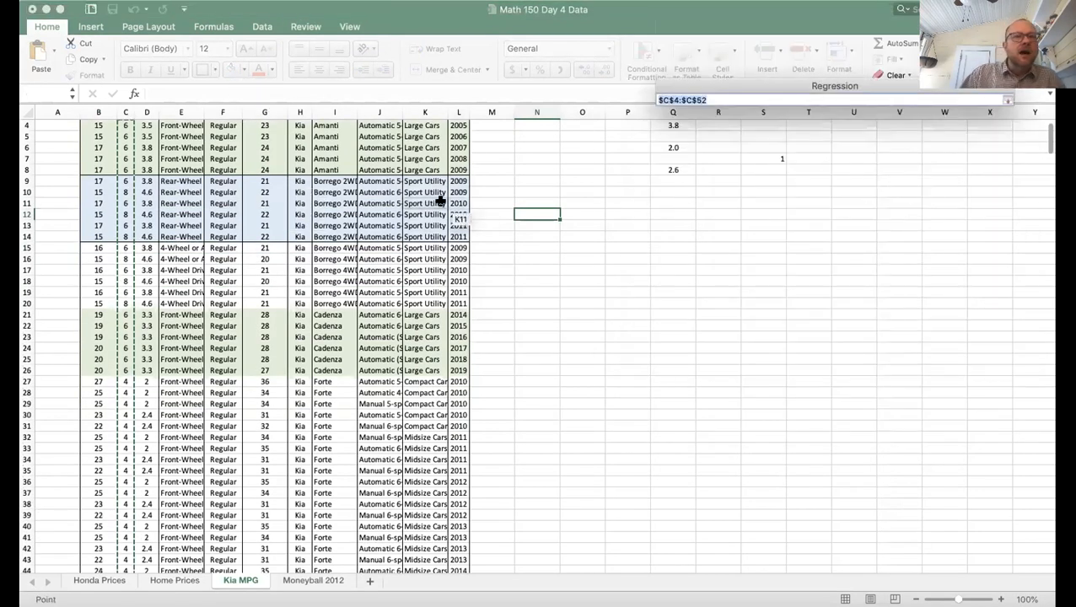
scroll(422, 202, up, 3)
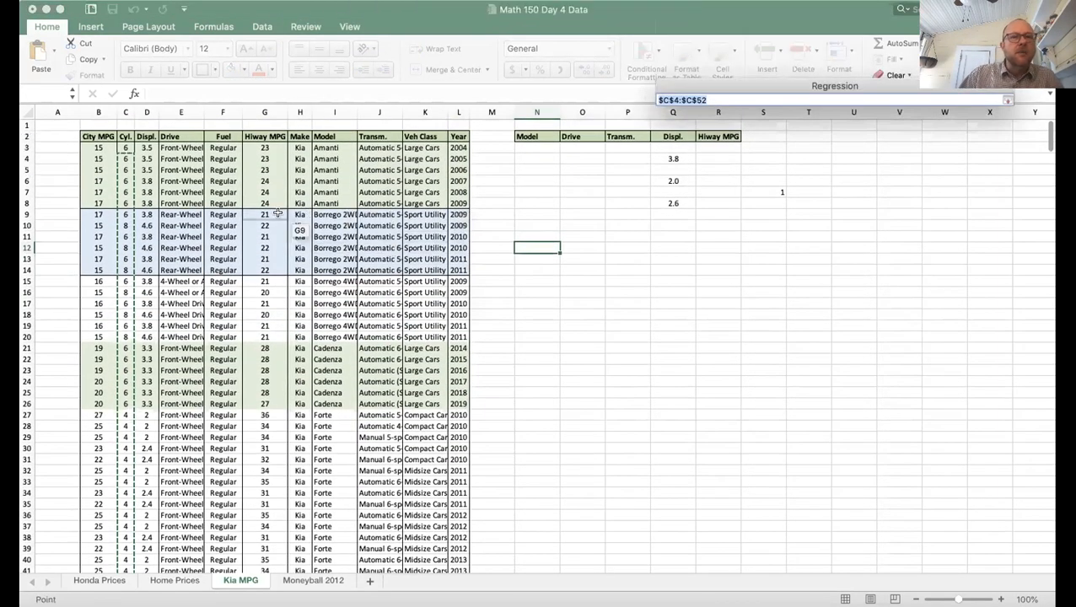
drag(268, 215, 276, 251)
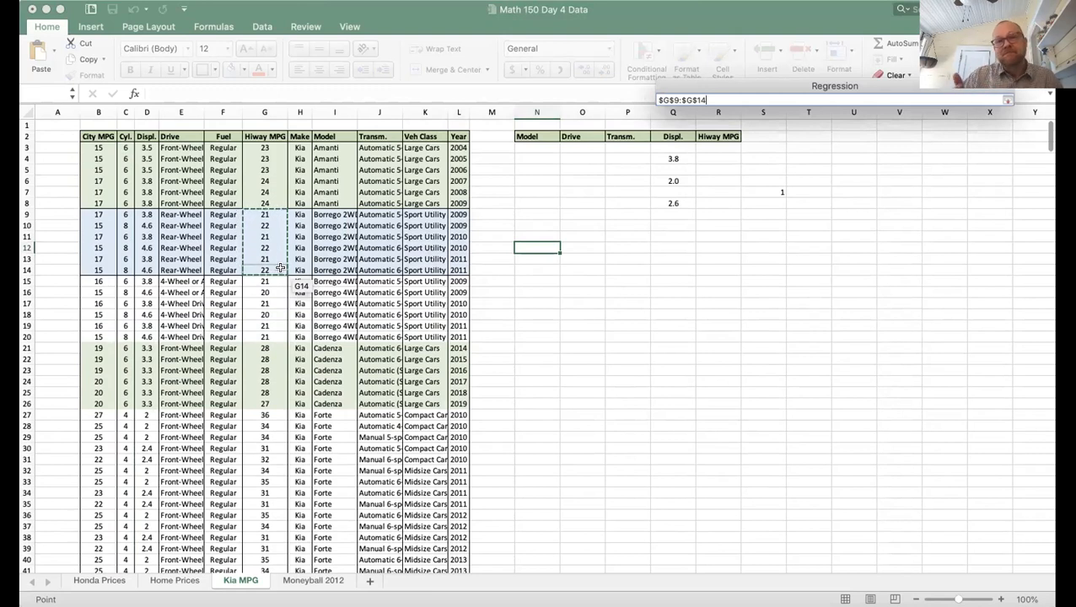
click(1007, 97)
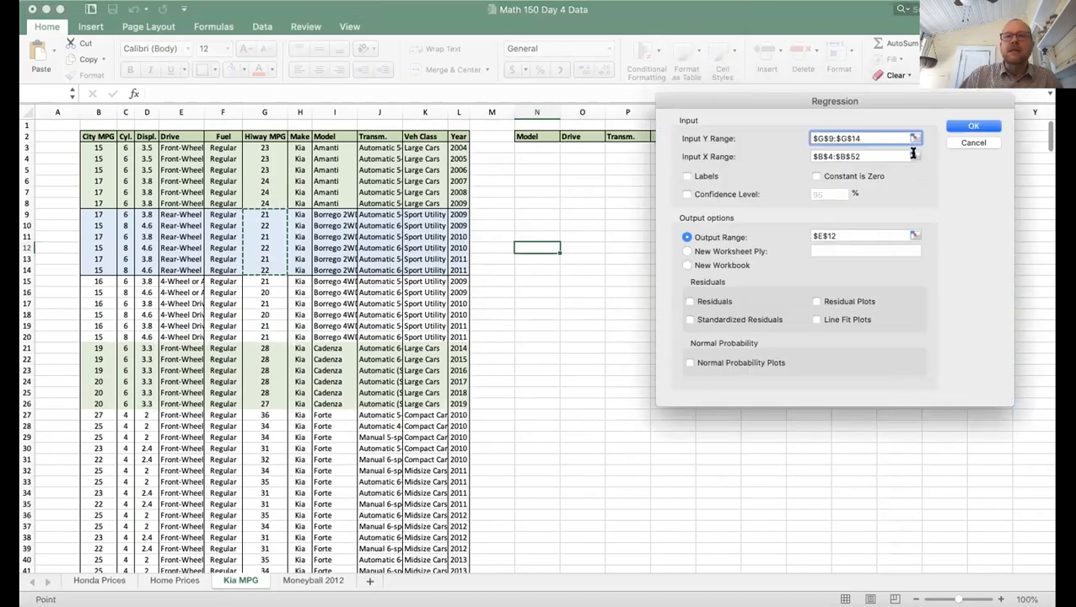
- Set the regression's Input X Range to the Borrego 2WD displacement cells D9:D14
click(915, 156)
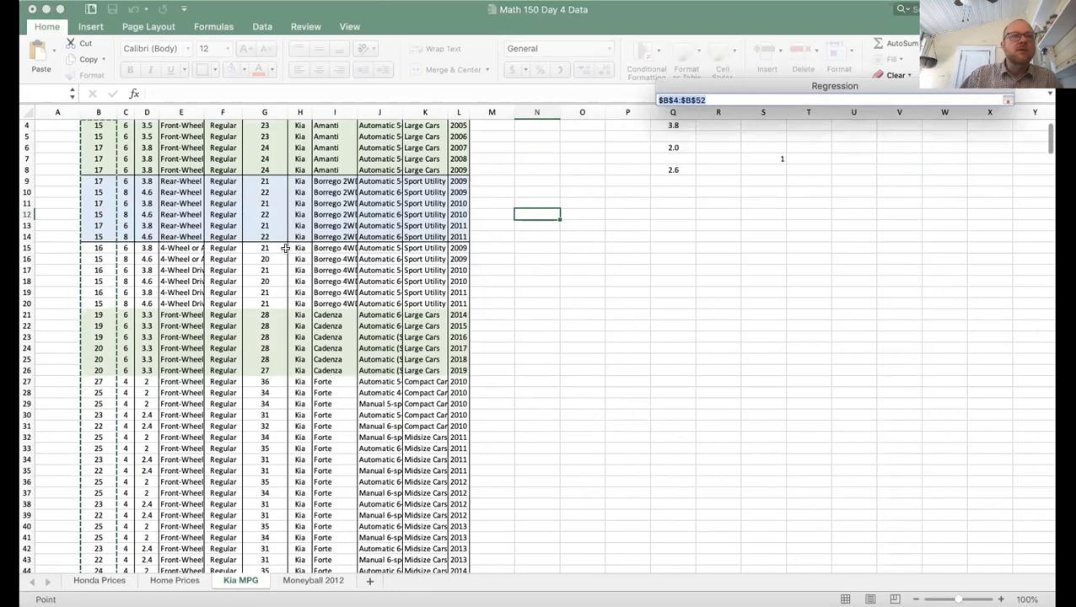
scroll(282, 253, up, 3)
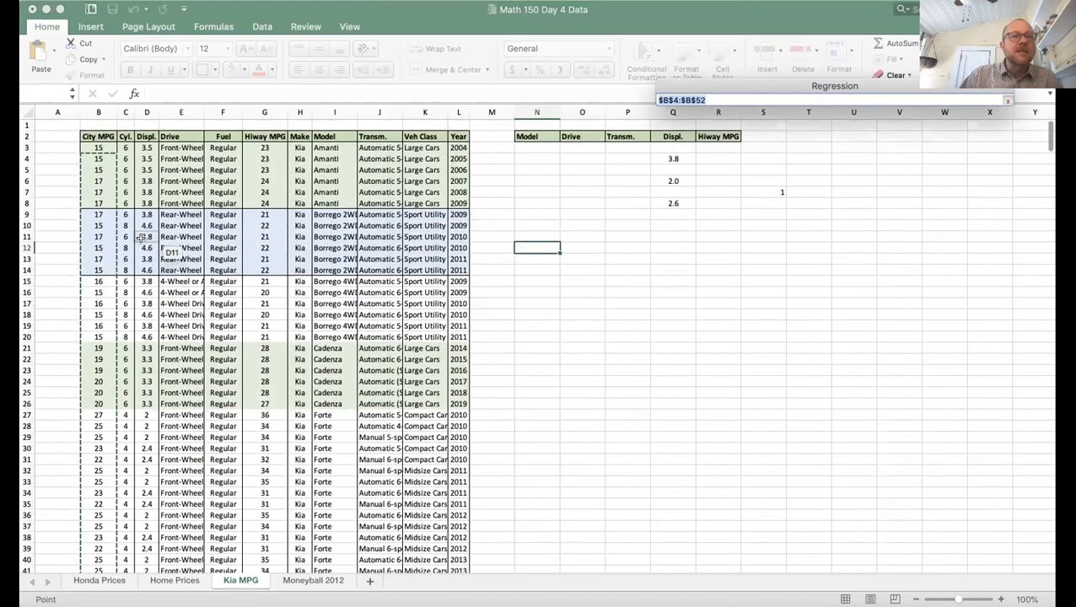
drag(146, 214, 147, 275)
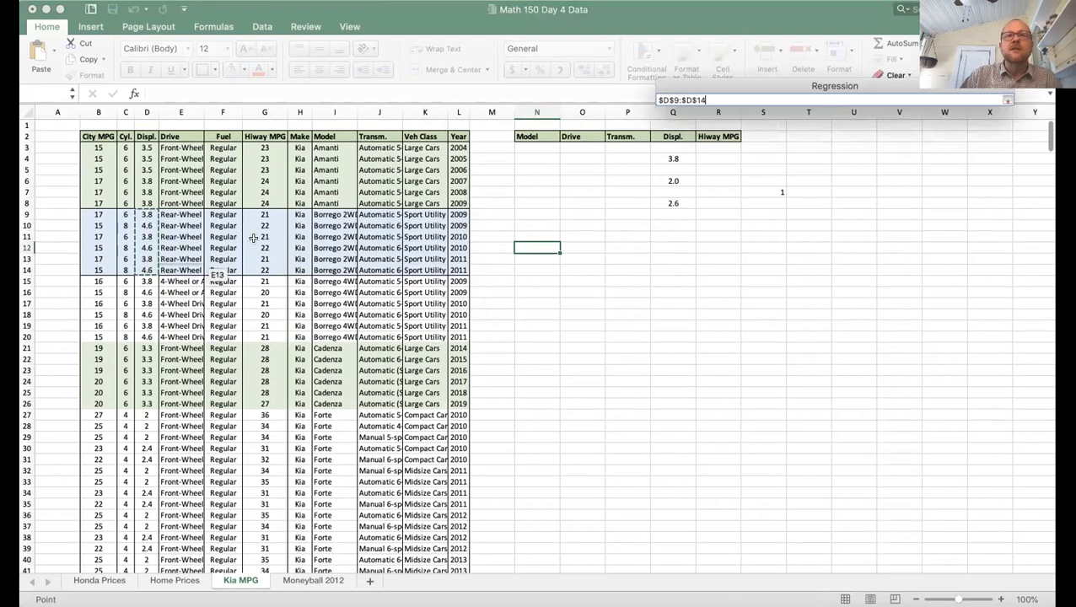
- Run the regression with X range $D$9:$D$14 and Y range $G$9:$G$14, placing the output at cell N12
click(1006, 98)
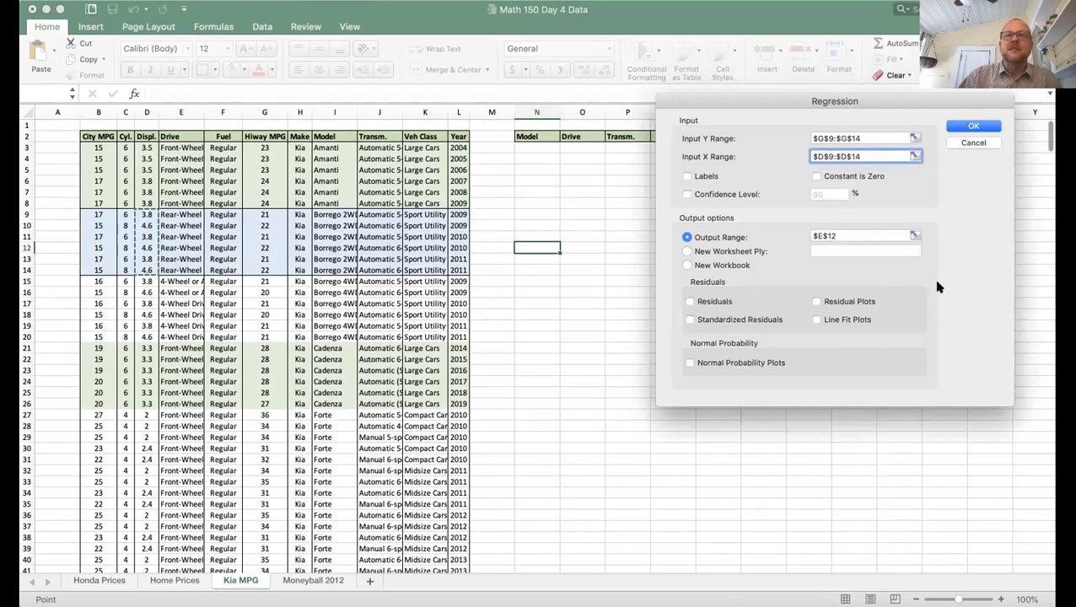
click(913, 233)
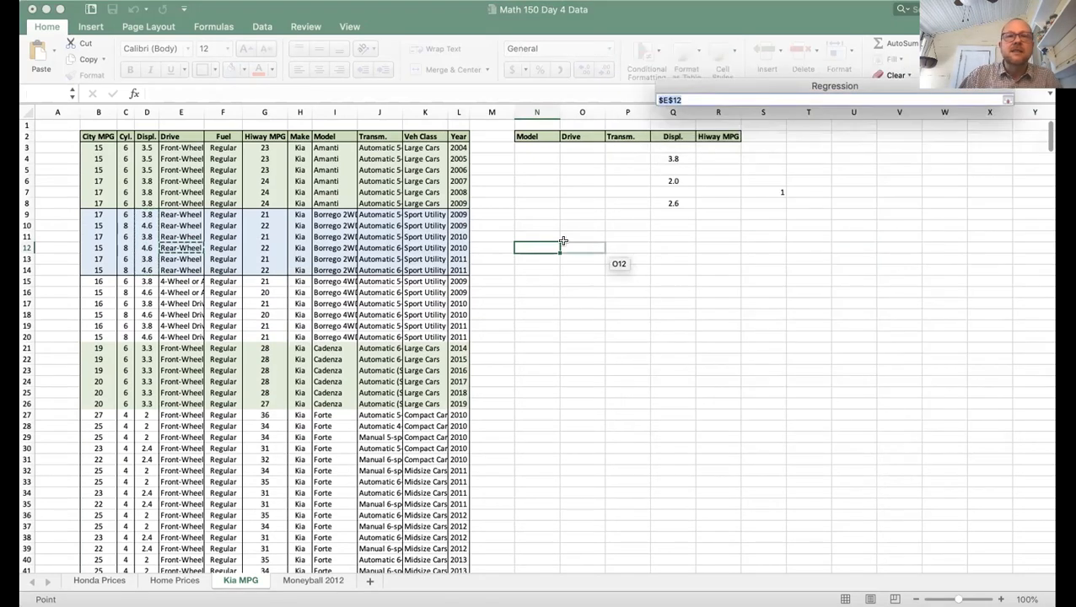
click(549, 246)
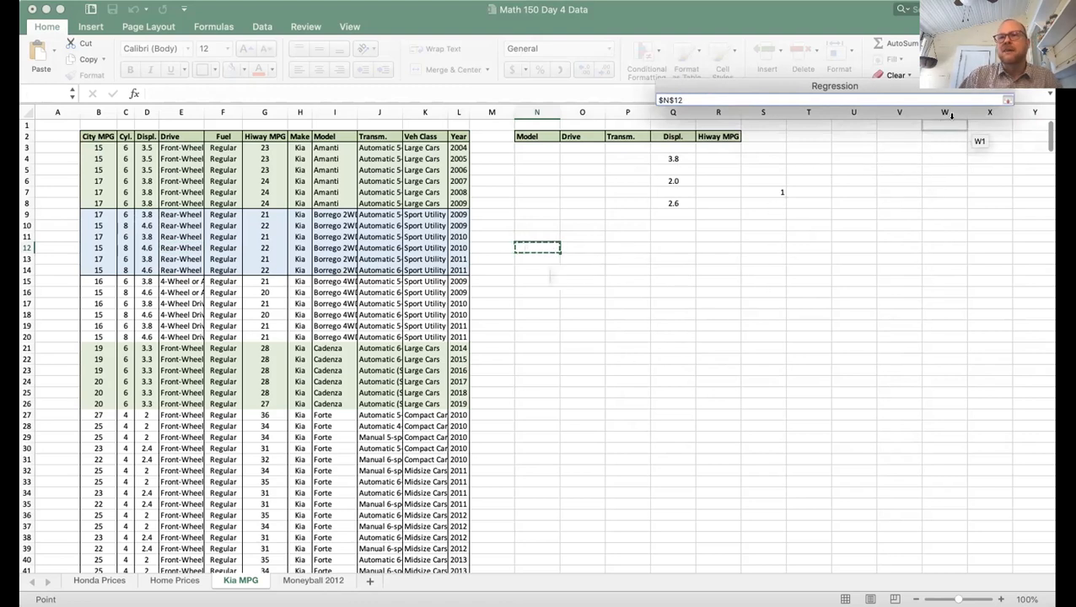
click(1008, 100)
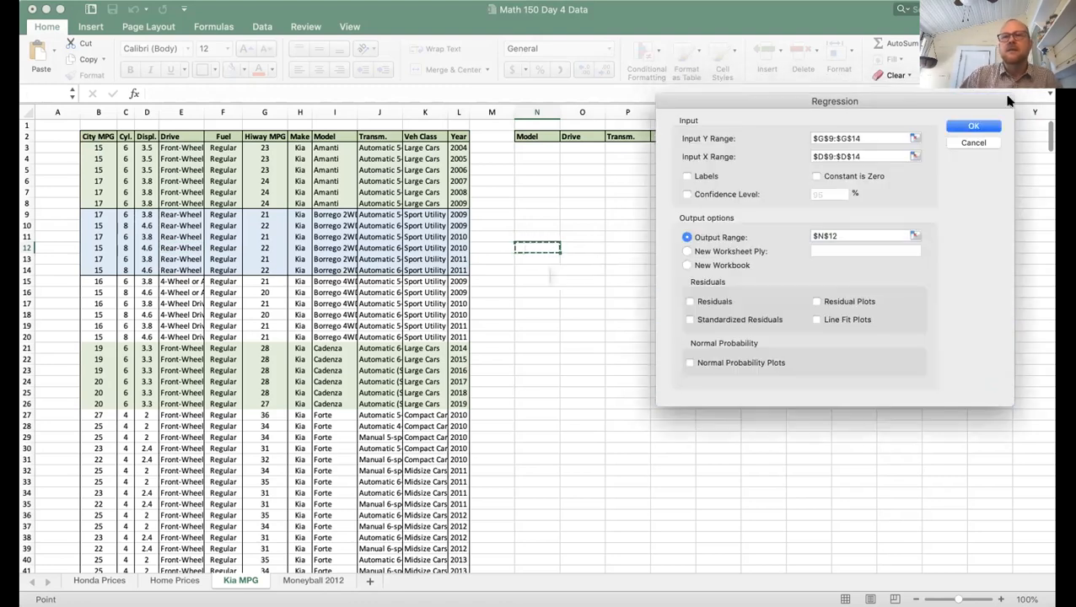
click(974, 127)
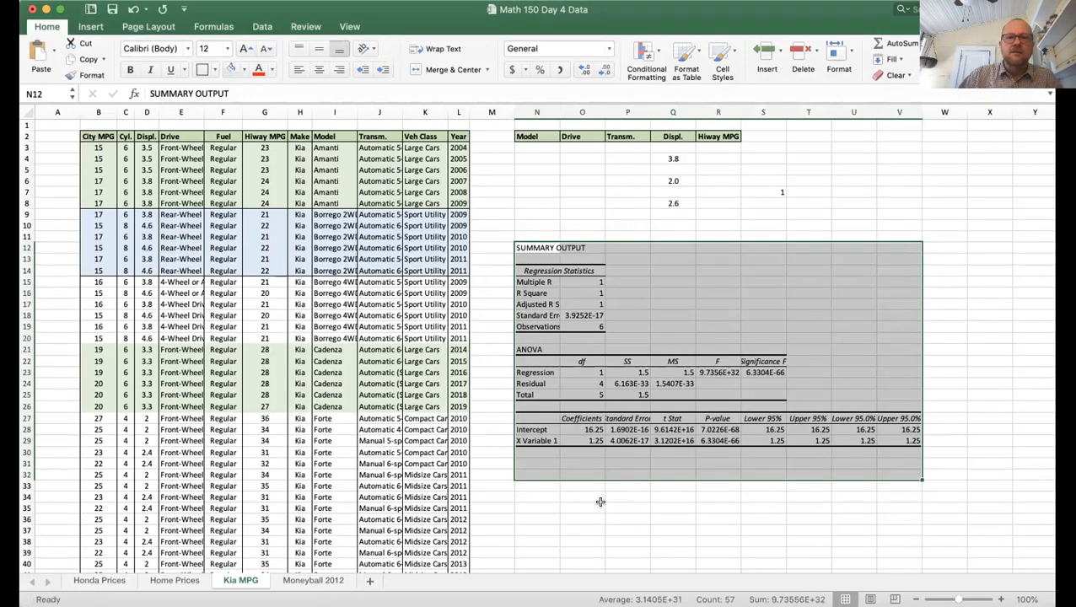
click(599, 504)
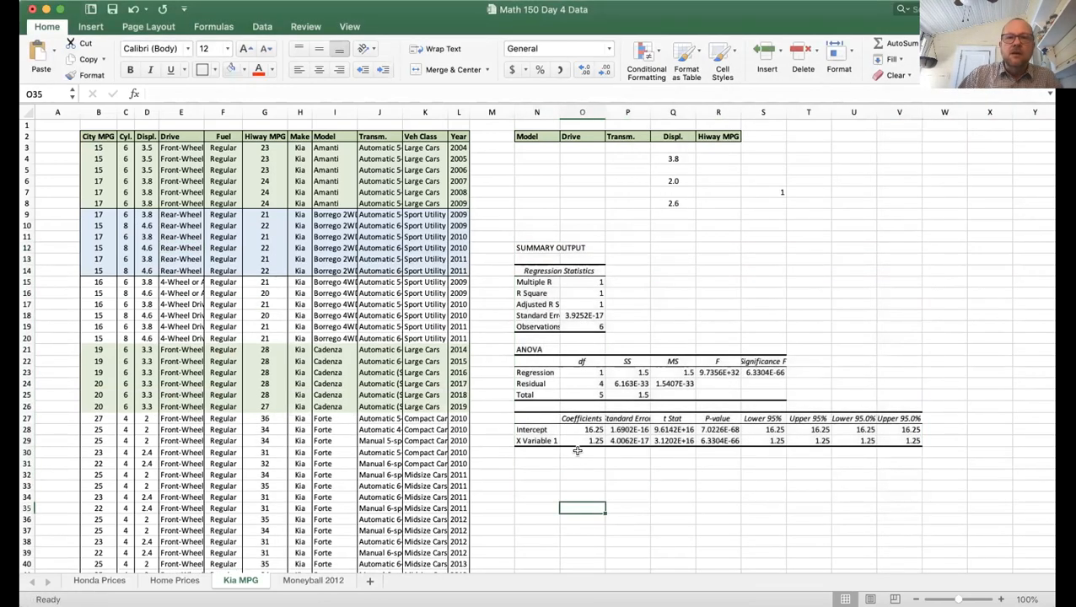
- Name the X Variable 1 coefficient cell O29 in the regression output kiaM
scroll(580, 424, up, 5)
scroll(580, 424, down, 4)
scroll(578, 375, up, 6)
scroll(578, 375, left, 3)
click(641, 373)
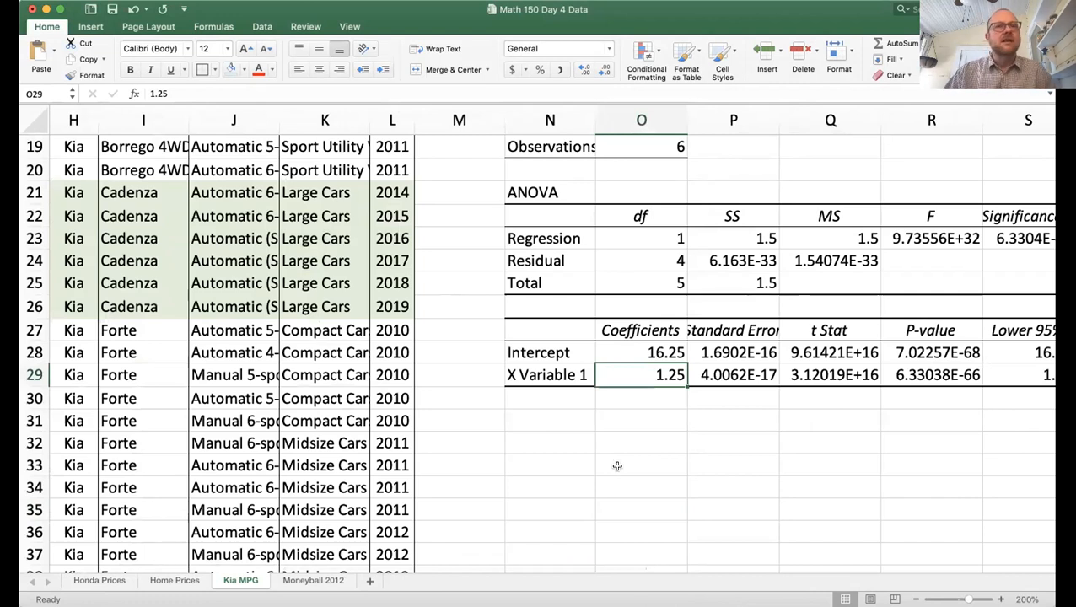
click(21, 92)
text(kiaM)
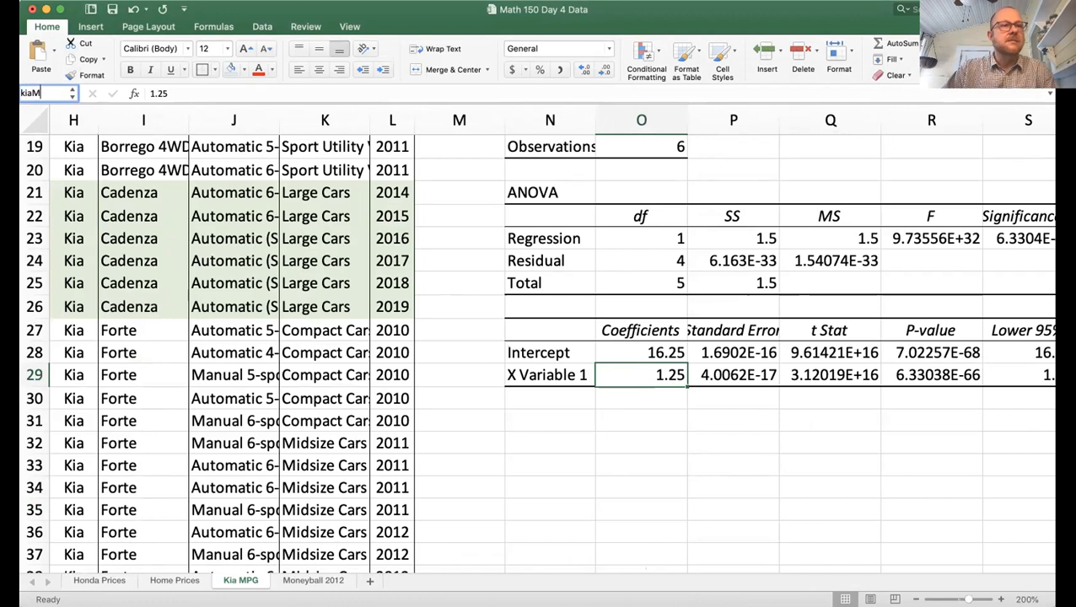
key(Return)
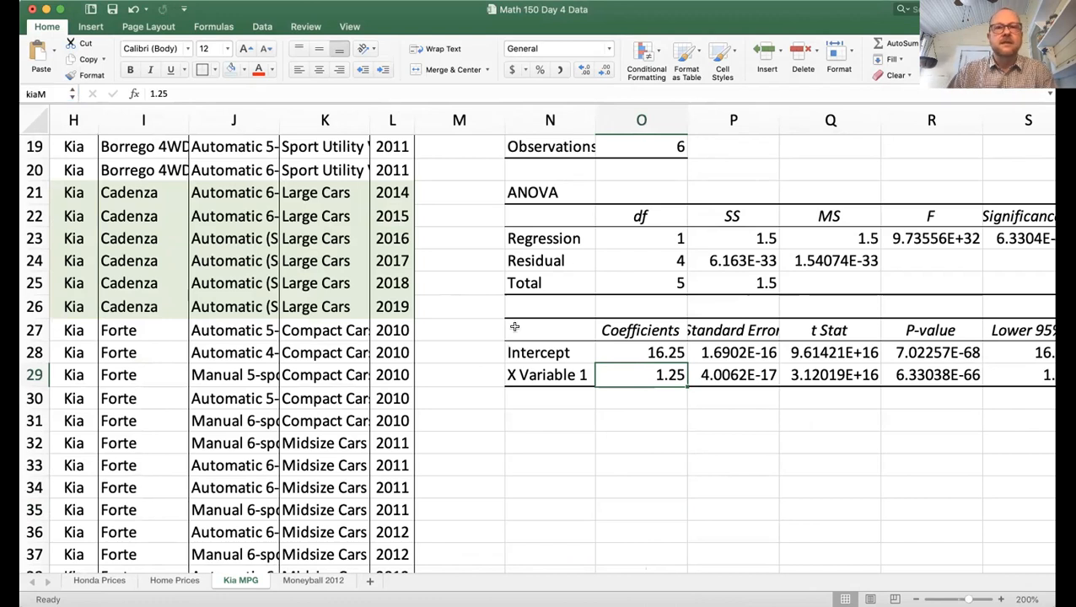
- Name the Intercept coefficient cell O28 in the regression output kiaB
click(625, 354)
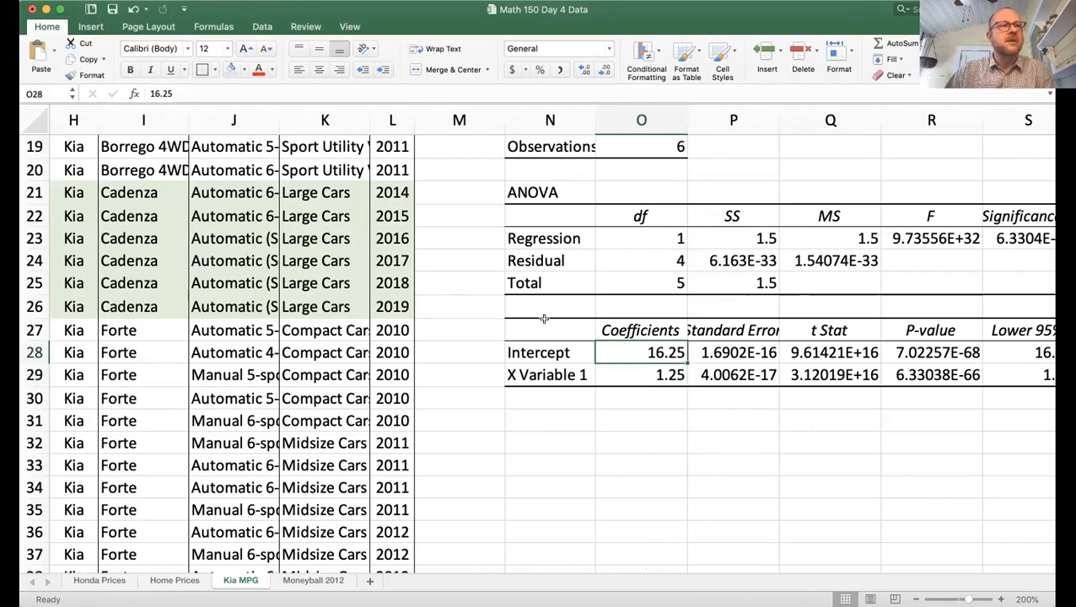
click(46, 94)
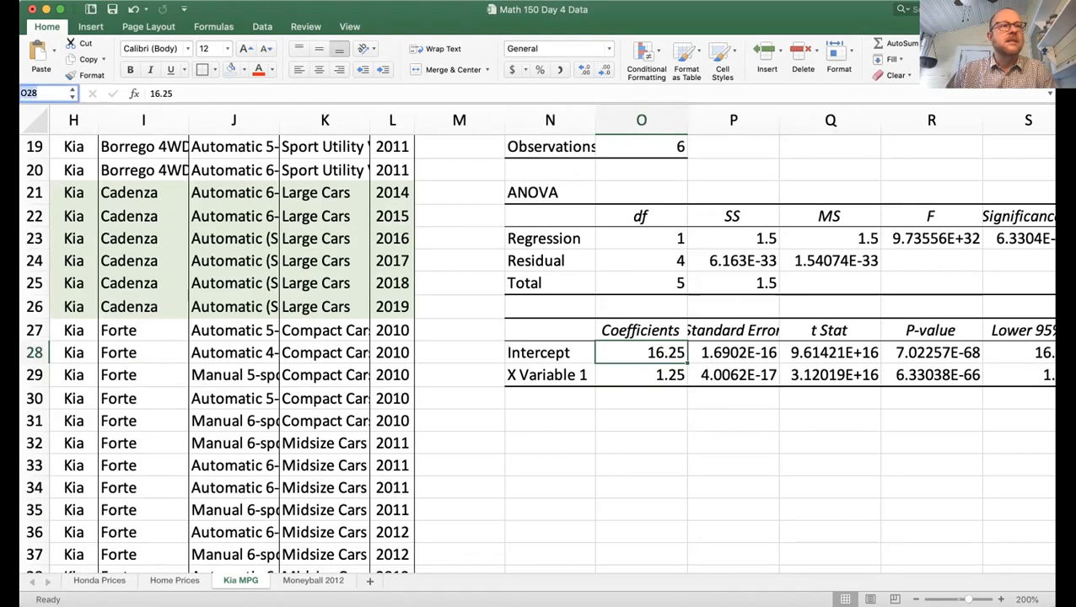
text(kiaM)
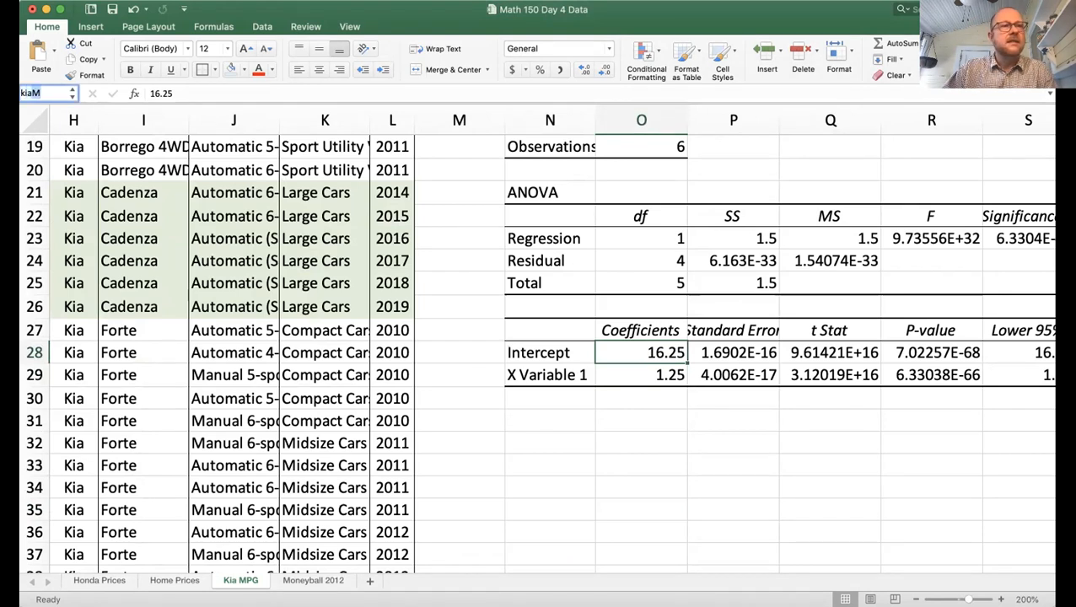
key(Return)
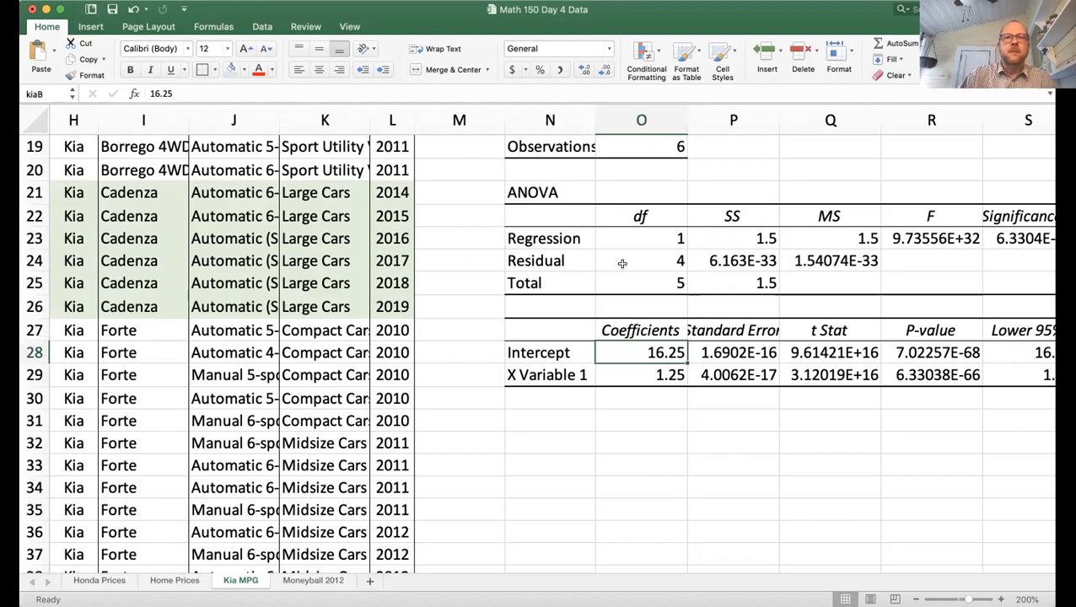
- Copy the model Borrego 2WD from I9 into the prediction table's Model cells N4, N6 and N8
scroll(621, 263, down, 10)
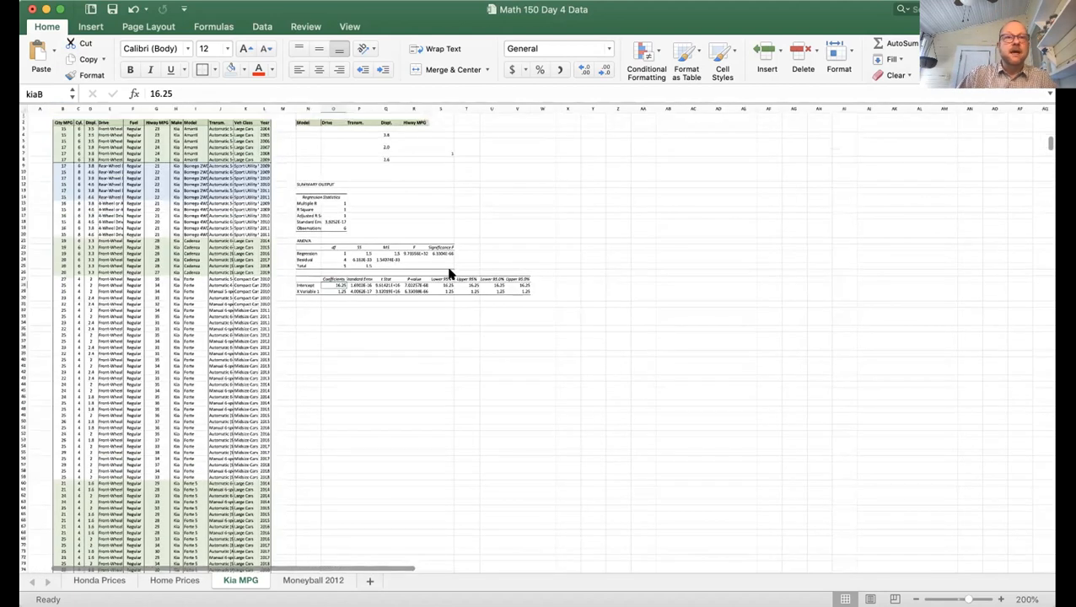
scroll(449, 274, up, 10)
scroll(449, 268, up, 10)
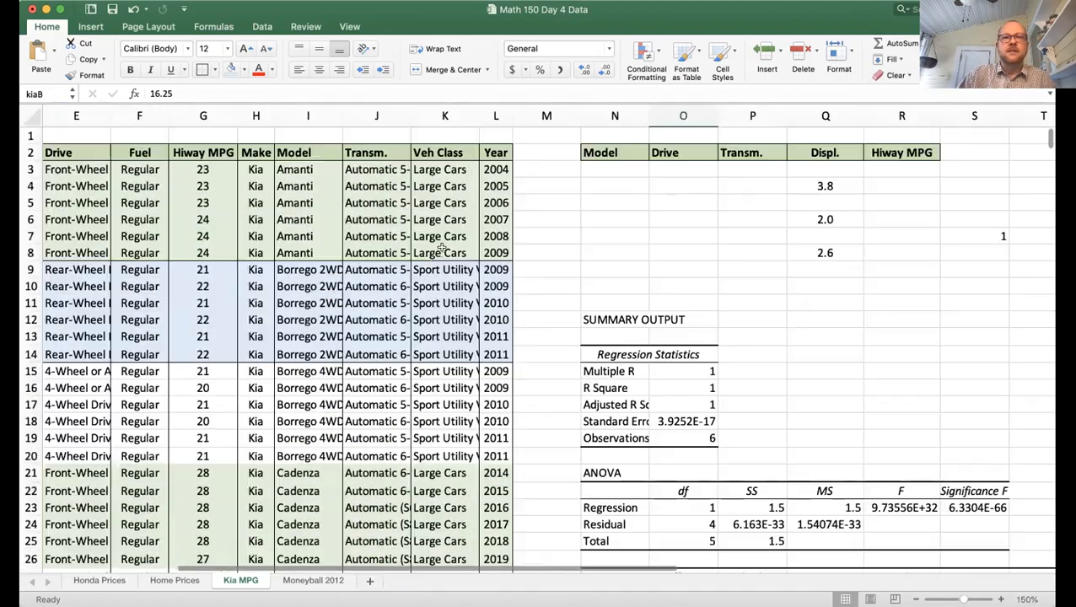
scroll(531, 228, left, 5)
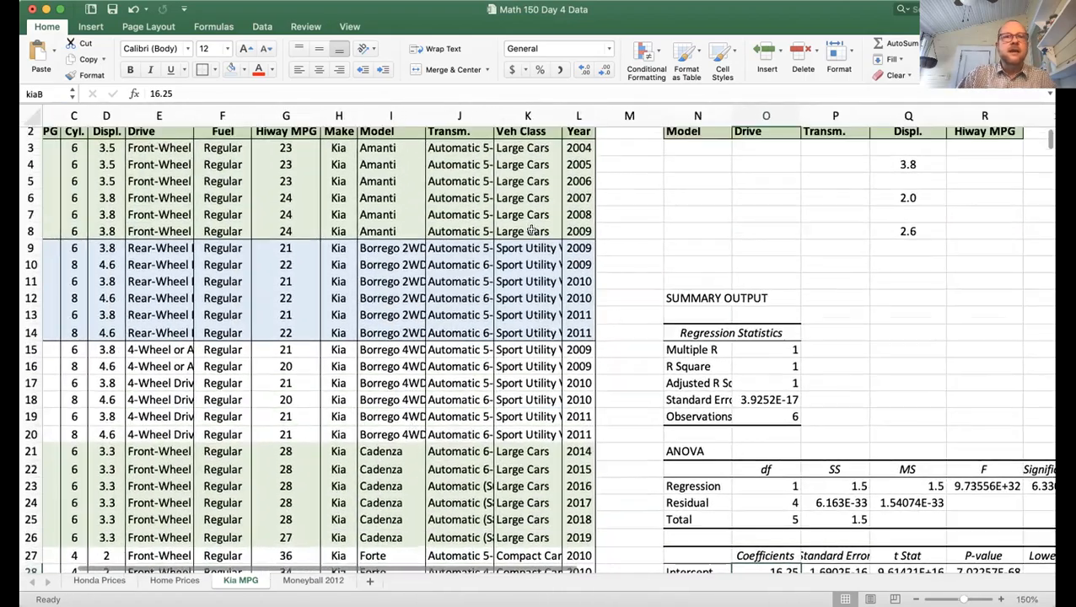
scroll(531, 229, left, 2)
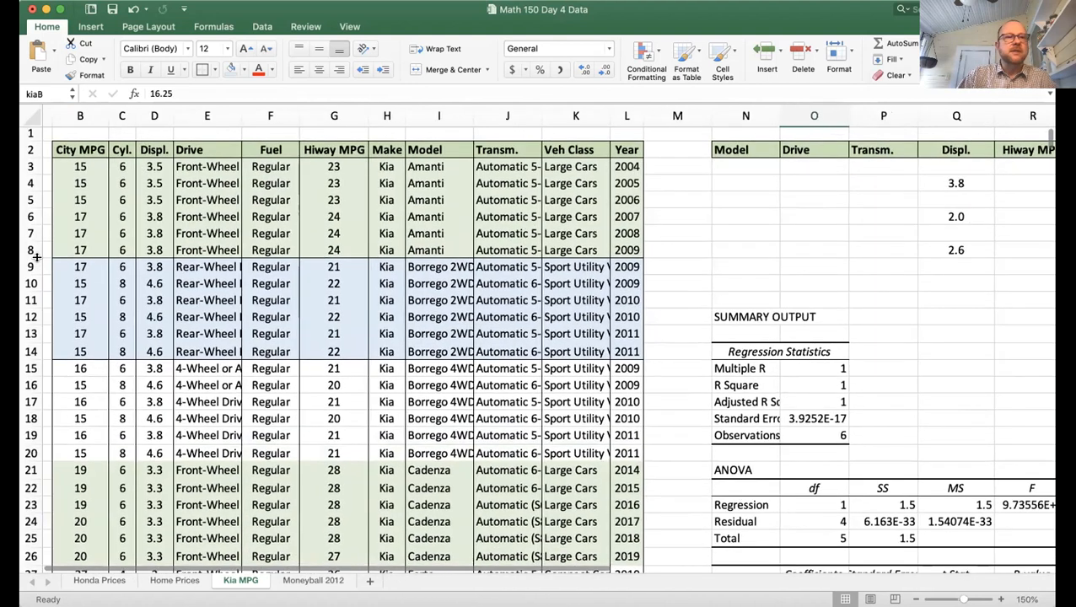
click(434, 267)
key(ctrl+c)
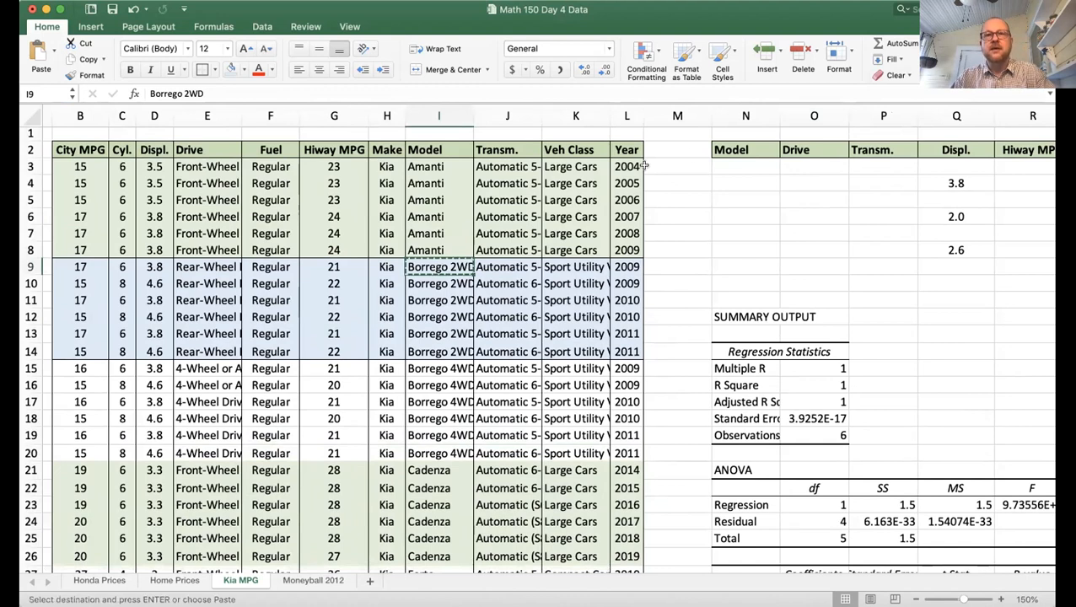
click(747, 183)
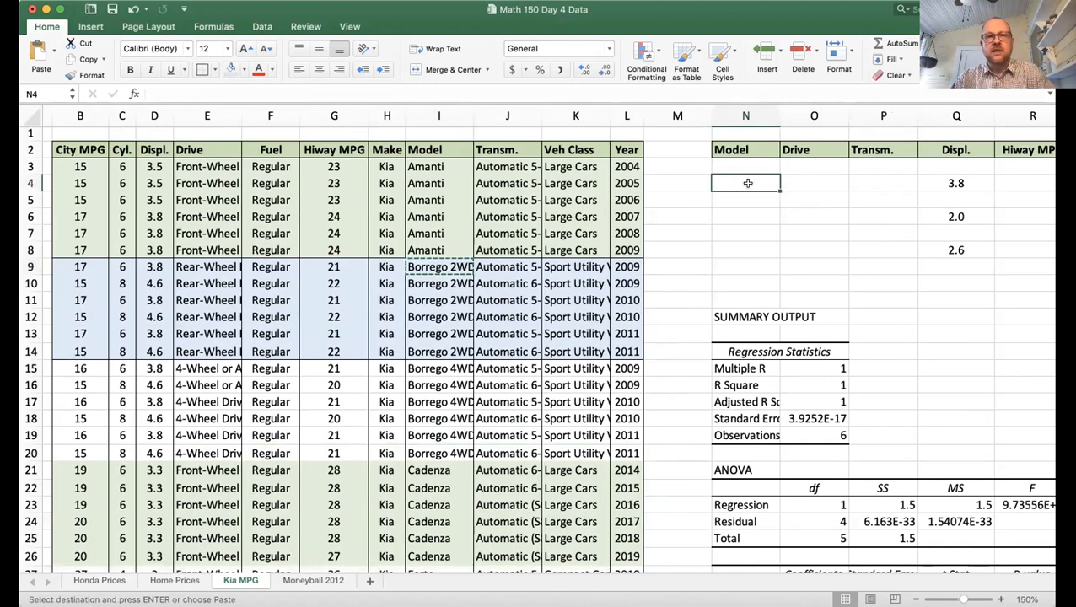
key(super+v)
click(745, 217)
key(super+v)
click(734, 250)
key(super+v)
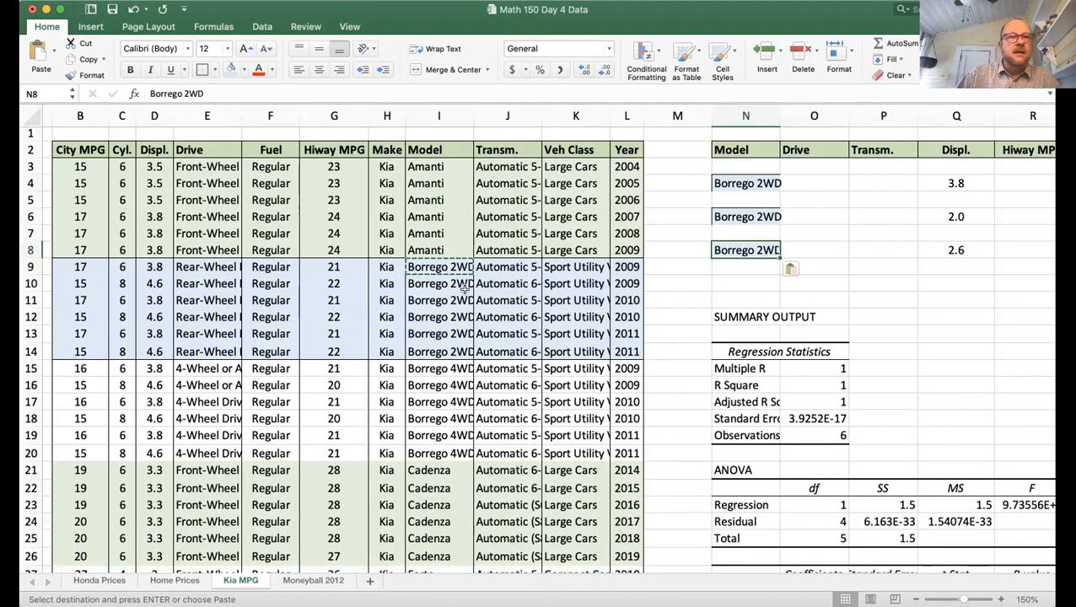
- Copy Rear-Wheel Drive from E9 into the prediction table's Drive cells O4, O6 and O8
click(223, 266)
key(super+c)
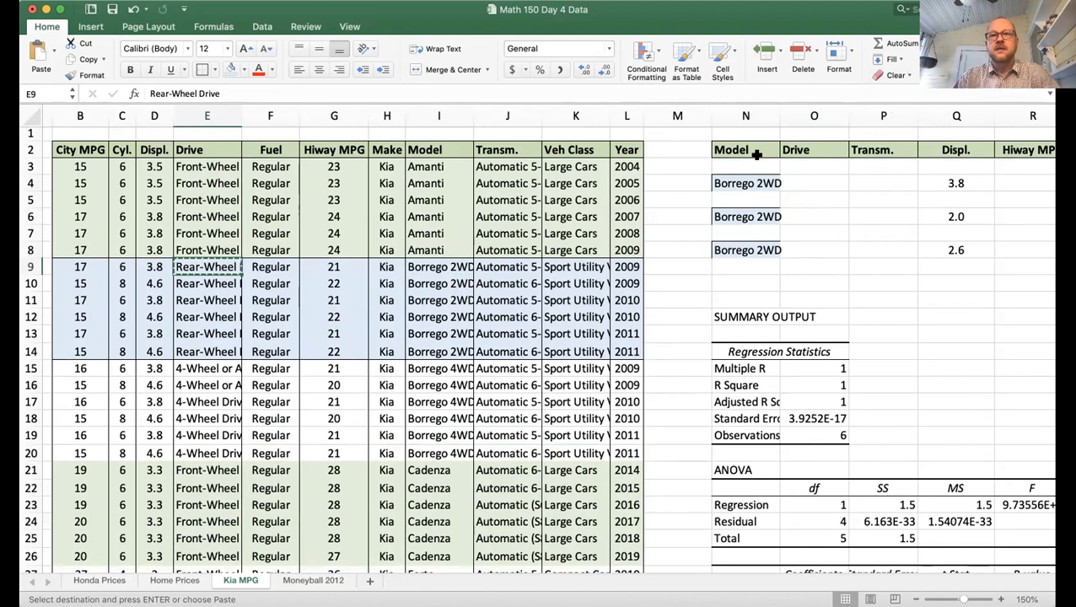
click(800, 180)
key(super+v)
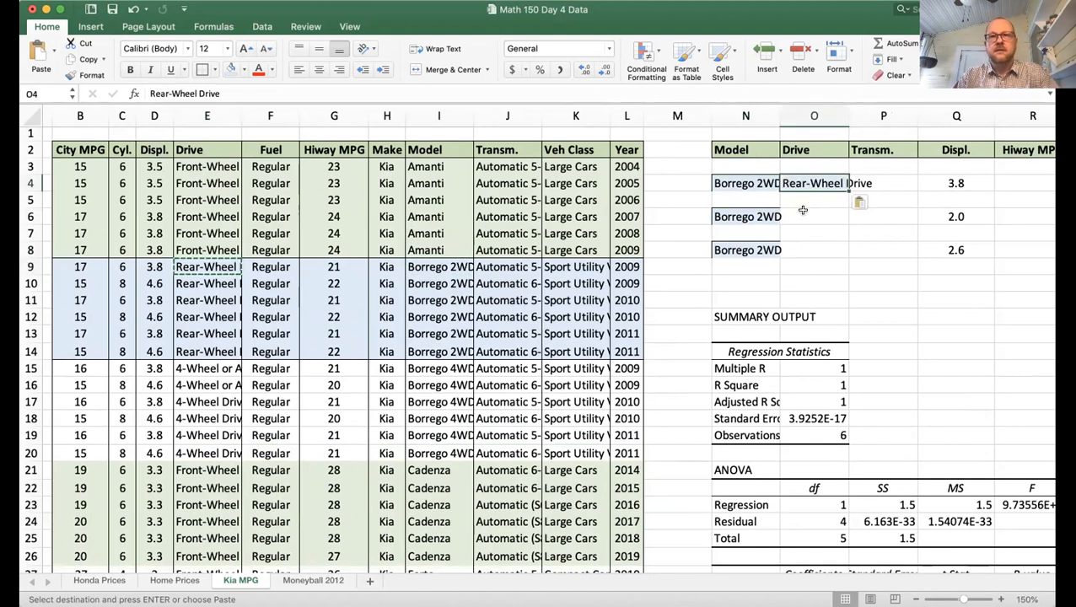
click(801, 213)
key(super+v)
click(801, 249)
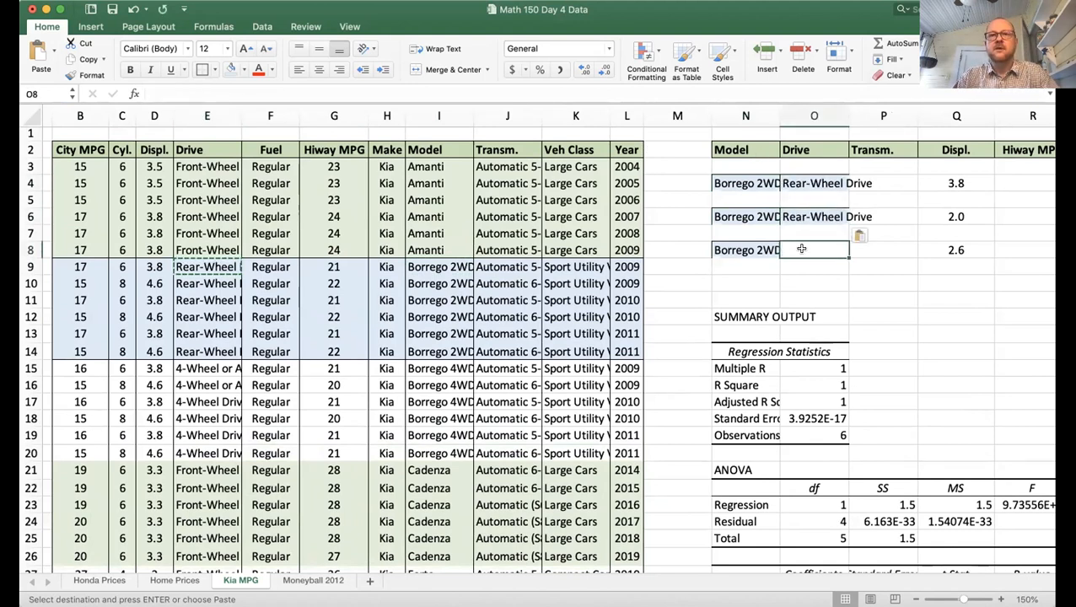
key(super+v)
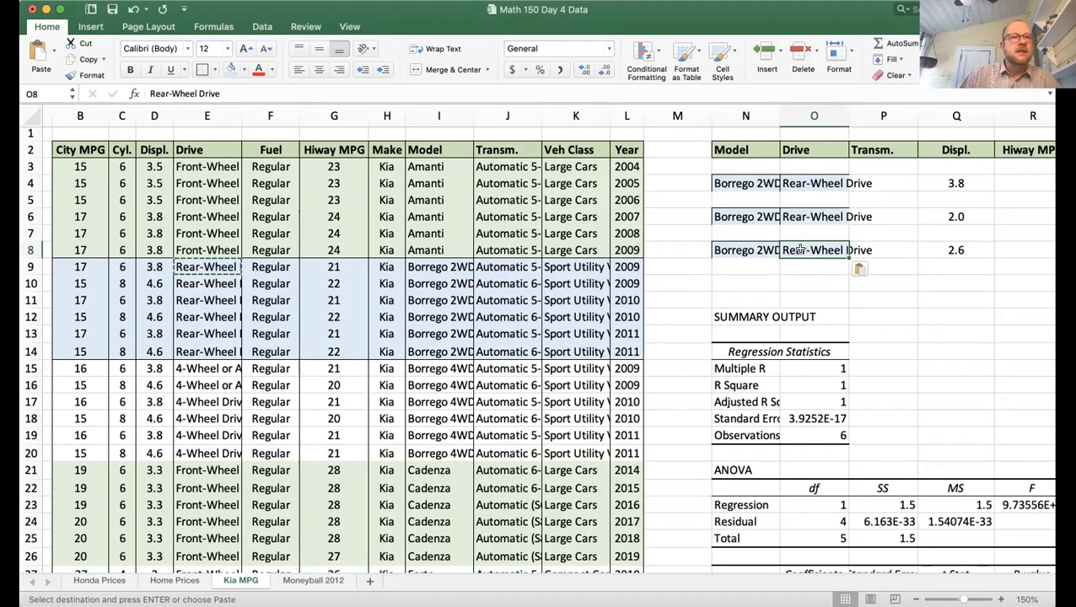
- Enter Automatic as the transmission in cell P4 of the prediction table
click(516, 265)
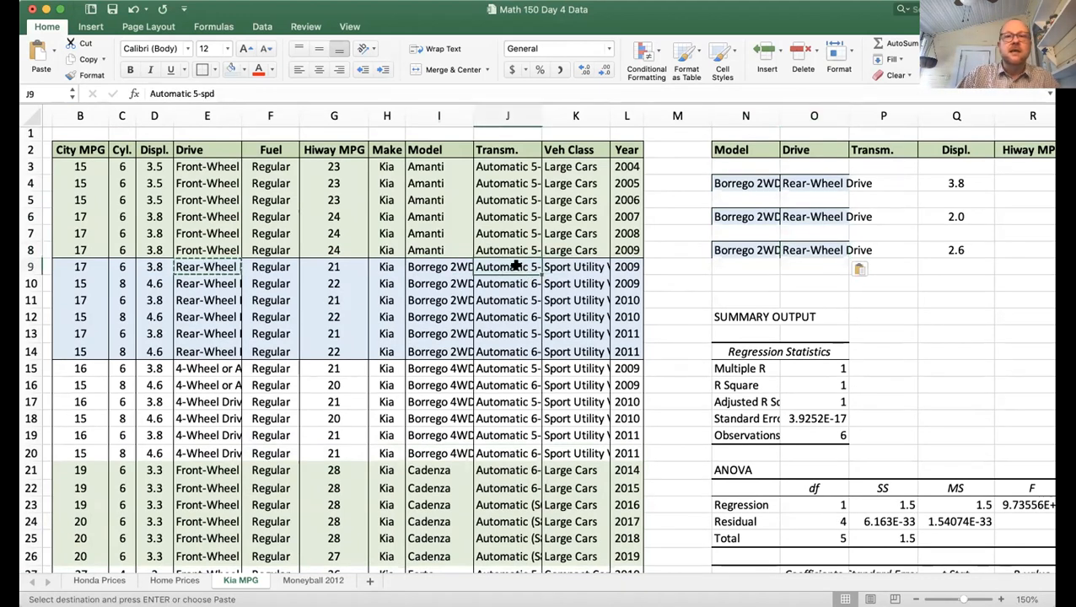
click(880, 181)
text(Automatic)
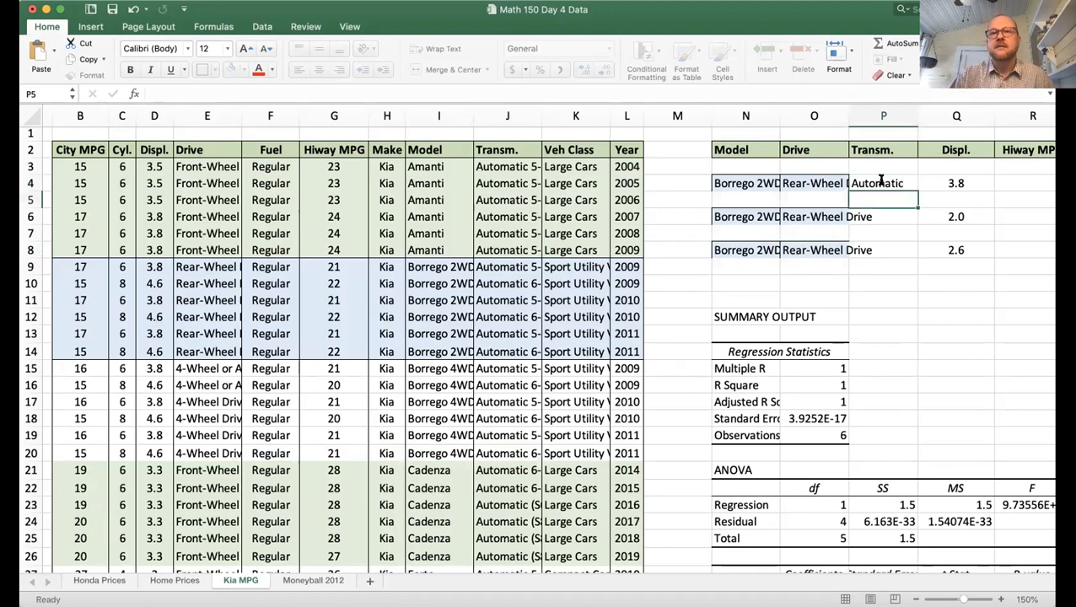
key(Return)
- Copy the transmission entry from P4 into P6 and P8 for the other two prediction rows
click(879, 180)
key(super+c)
click(877, 217)
key(super+c)
key(Up)
key(Up)
key(super+c)
click(887, 217)
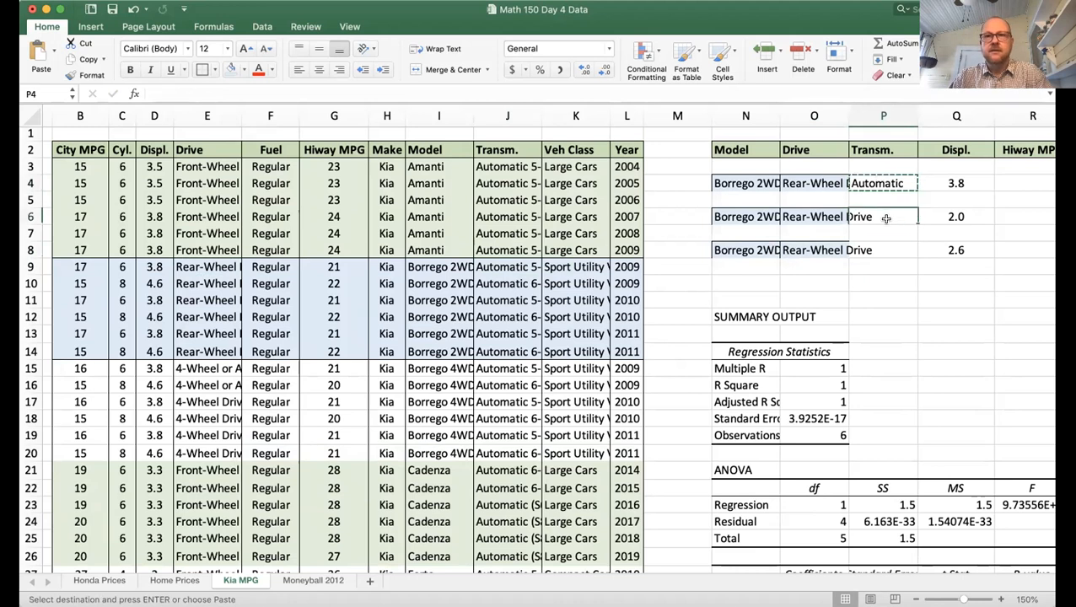
key(super+v)
click(881, 249)
key(super+v)
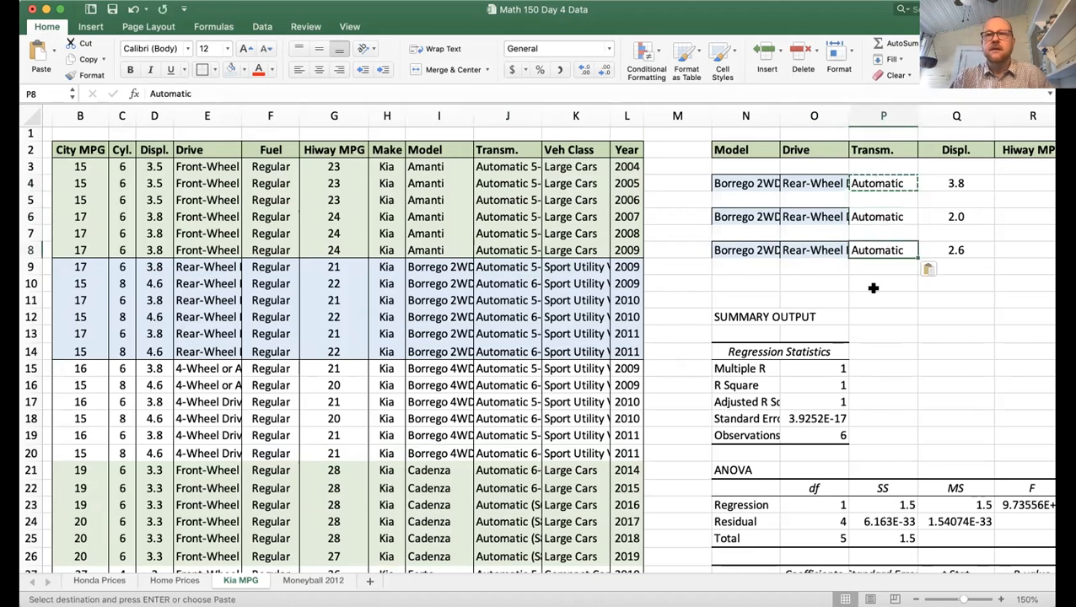
click(876, 284)
- Enter the prediction formula =kiaB+kiaM*Q4 in the Hiway MPG cell R4 of the prediction table
scroll(833, 279, right, 1)
scroll(833, 279, right, 1)
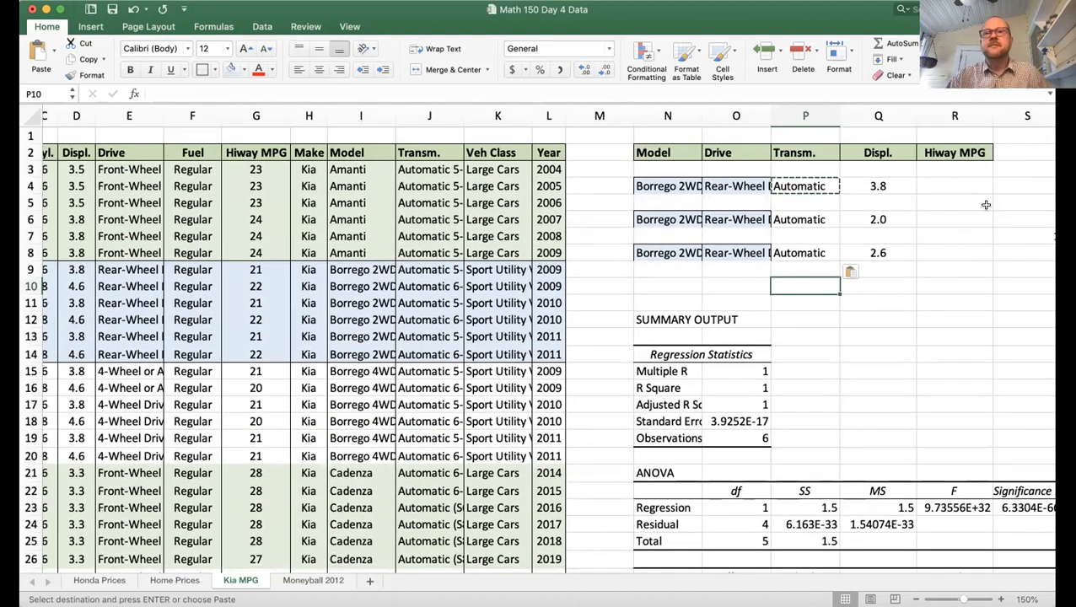
double_click(953, 217)
click(946, 186)
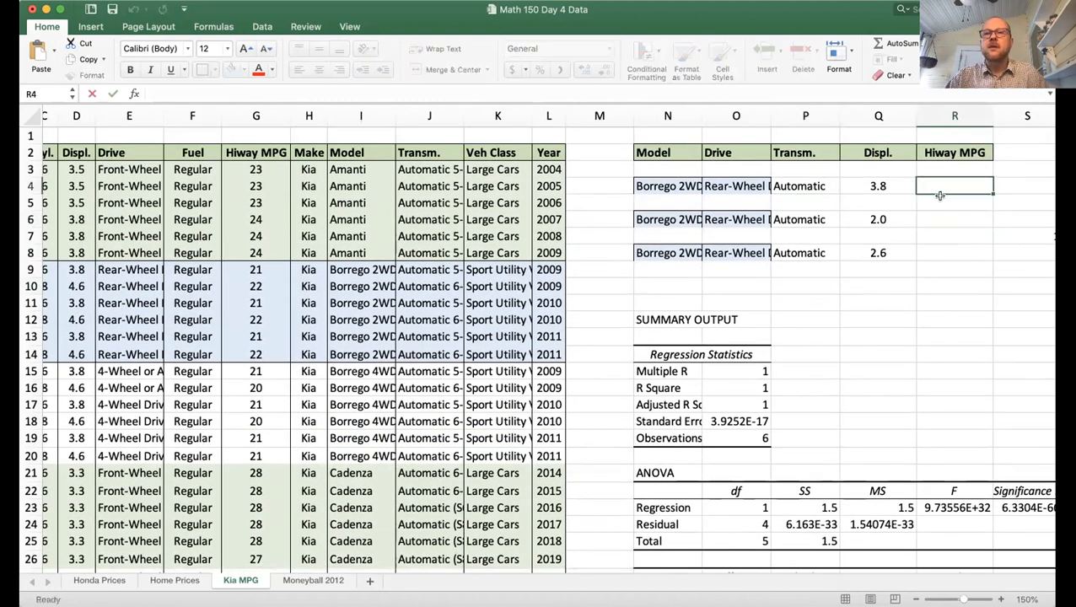
scroll(916, 276, right, 2)
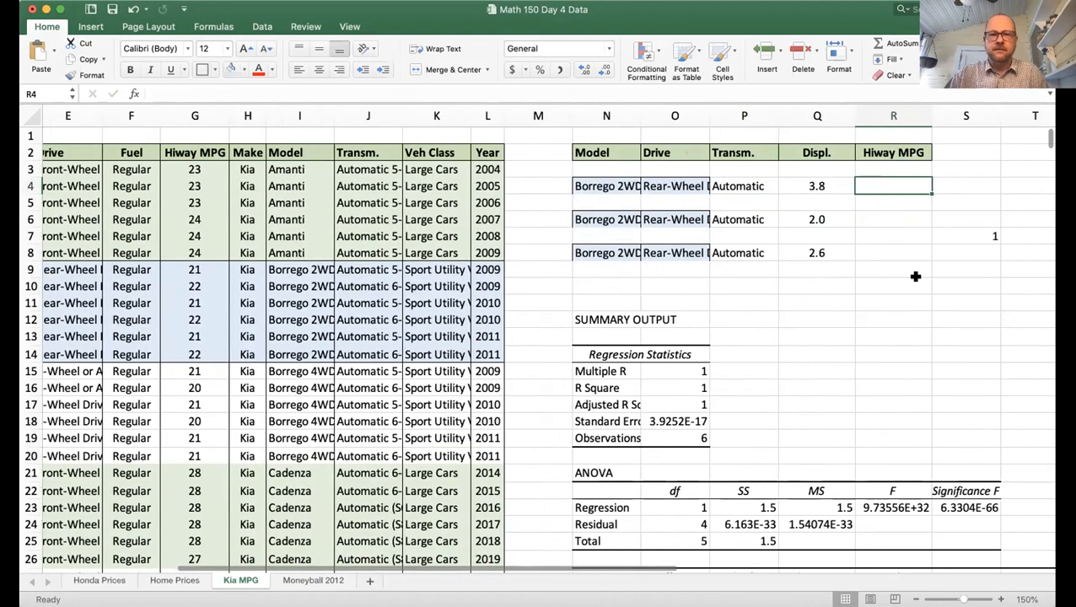
text(=)
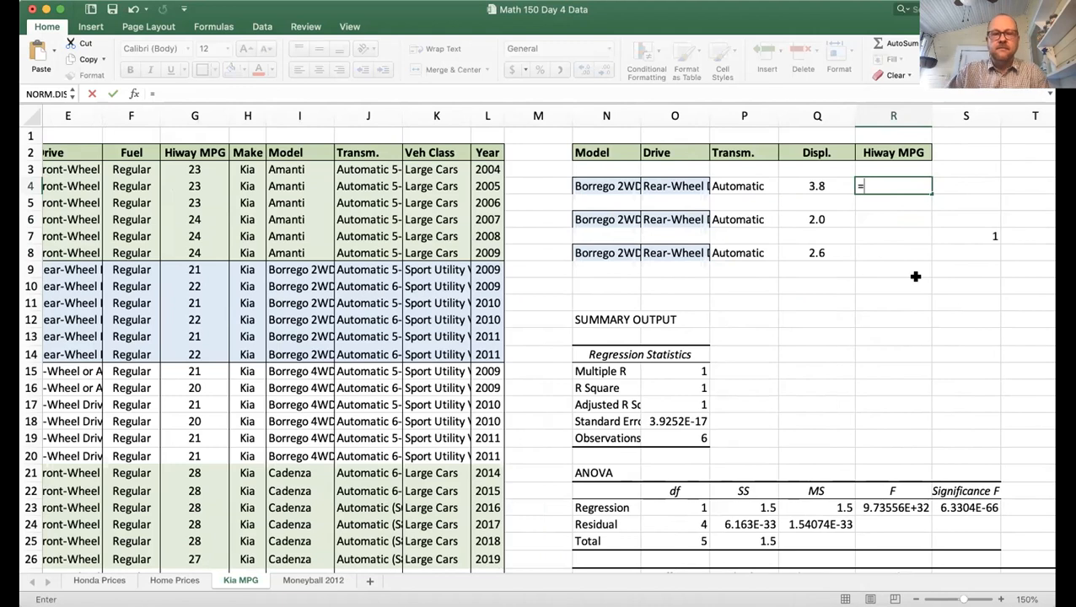
text(kia)
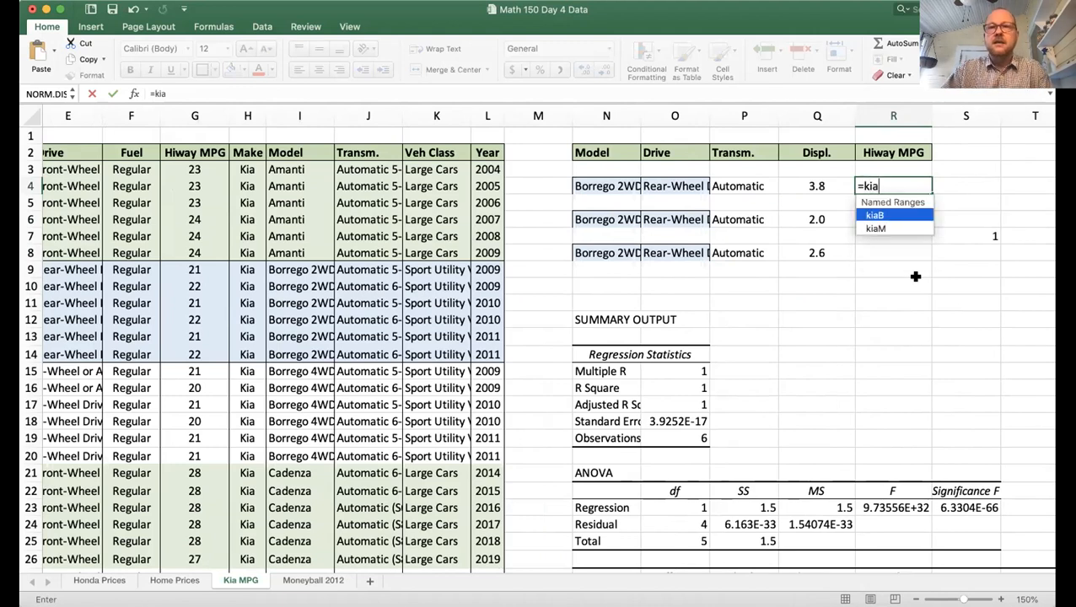
text(B+)
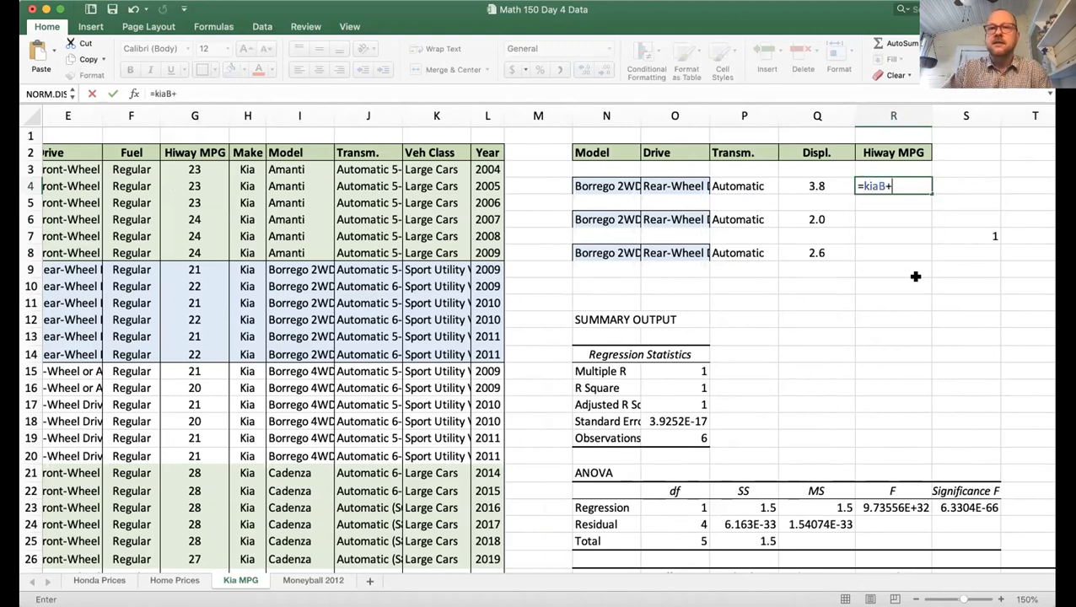
text(kiaM*)
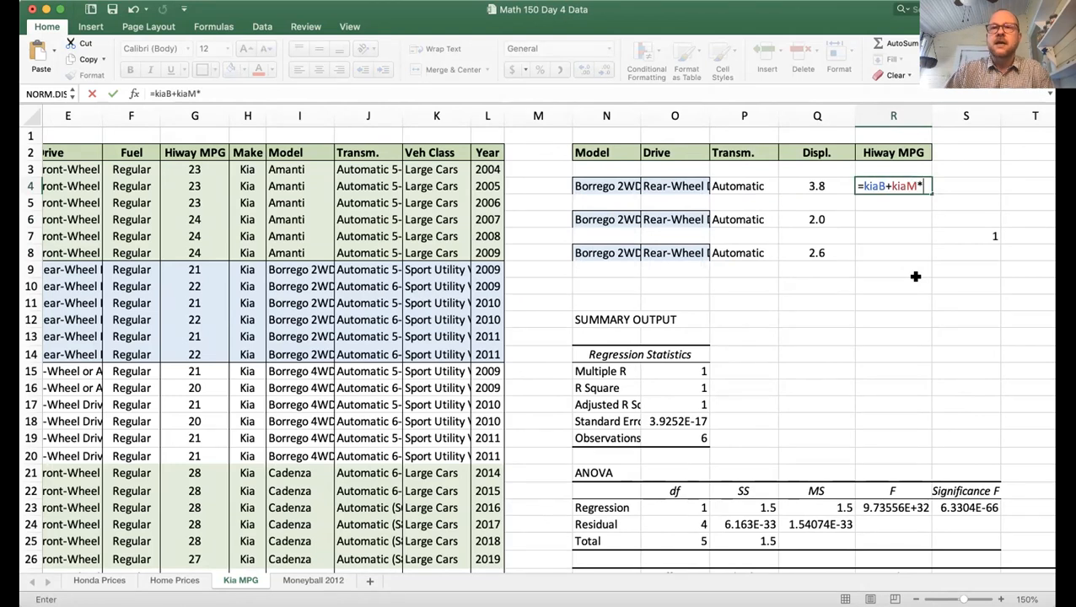
click(833, 187)
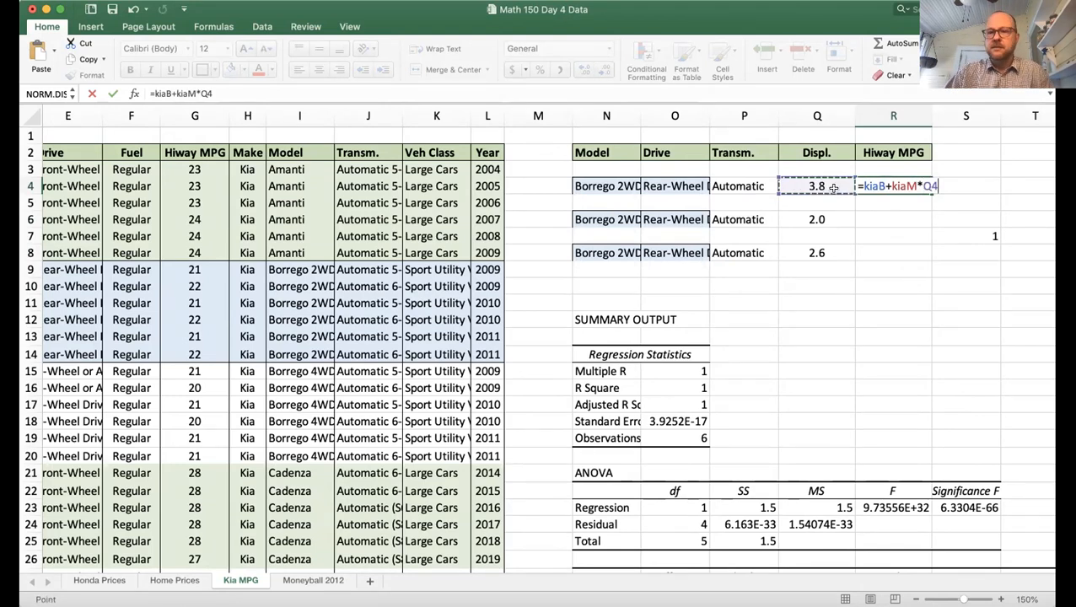
key(Return)
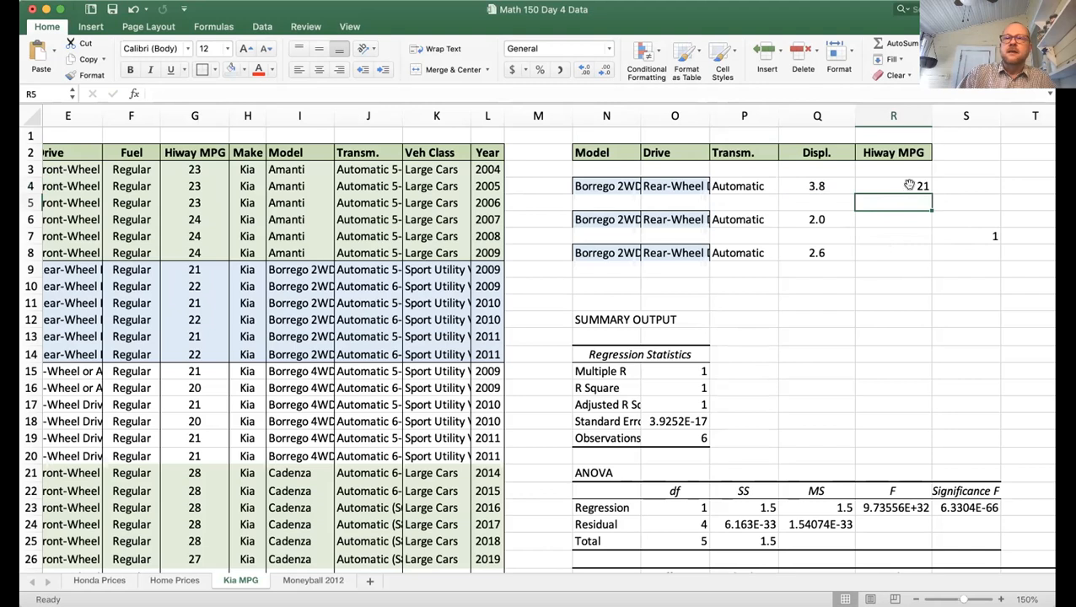
- Delete the stray entry in cell S7 beside the prediction table
click(909, 185)
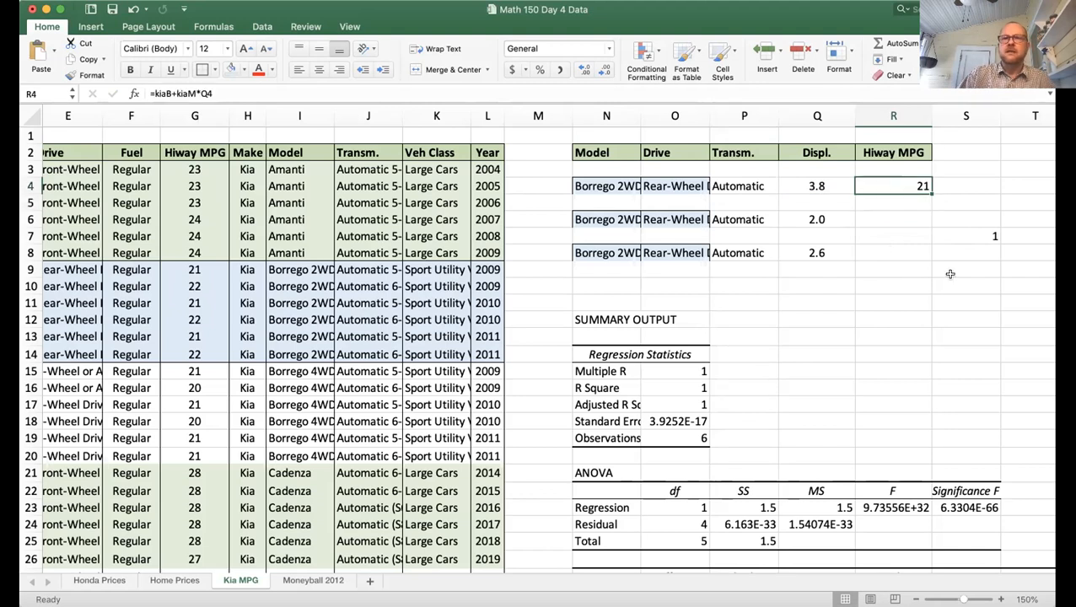
click(960, 237)
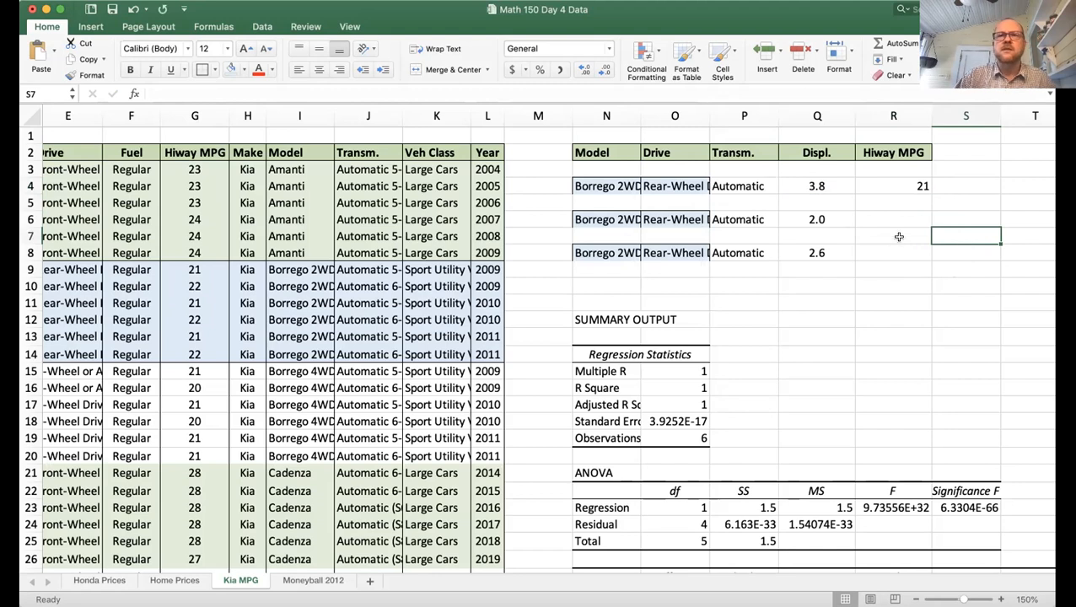
- Copy the prediction formula from R4 into R6 and R8, and check the formulas in both cells
click(915, 186)
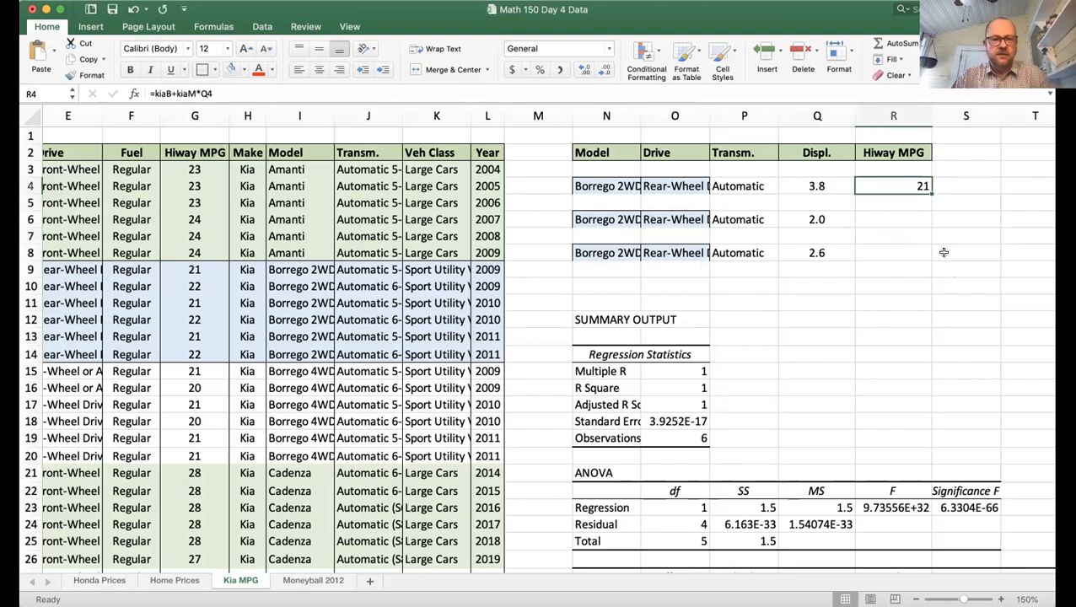
key(cmd+c)
click(909, 221)
key(cmd+v)
click(904, 251)
key(cmd+v)
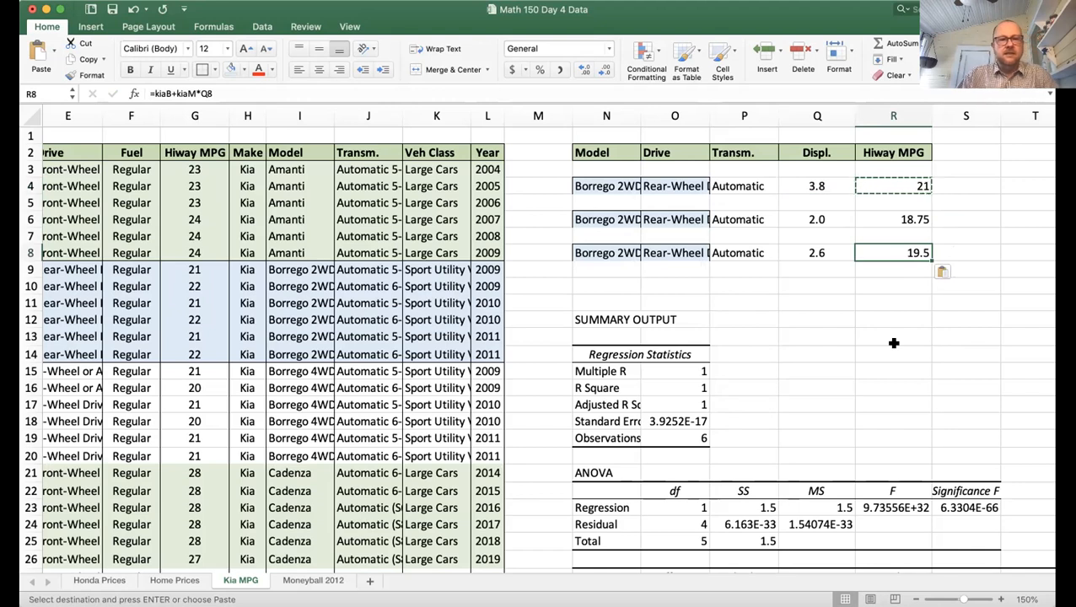
key(Escape)
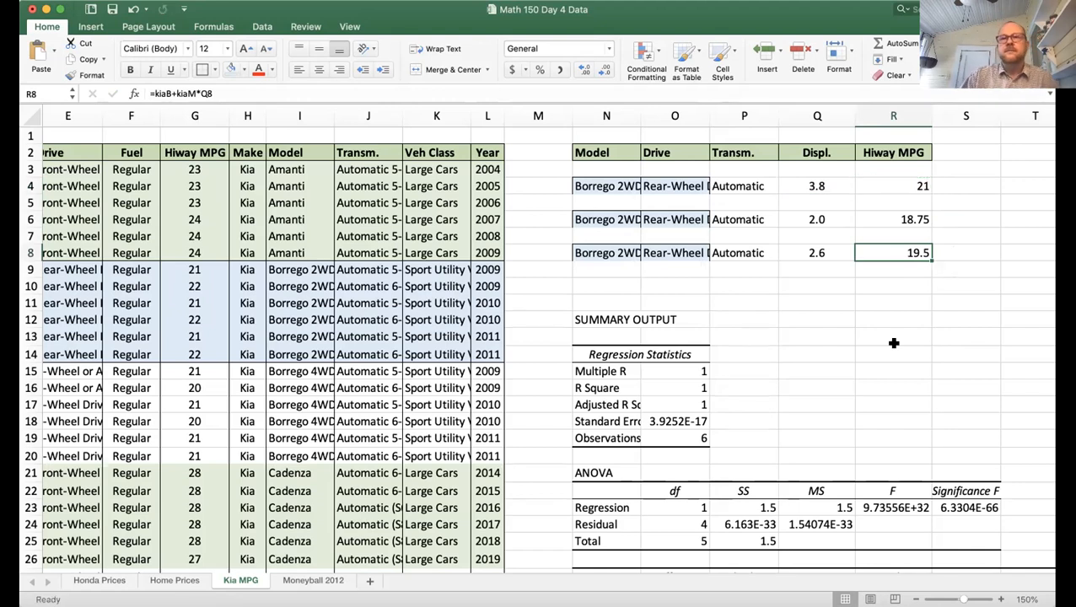
click(915, 215)
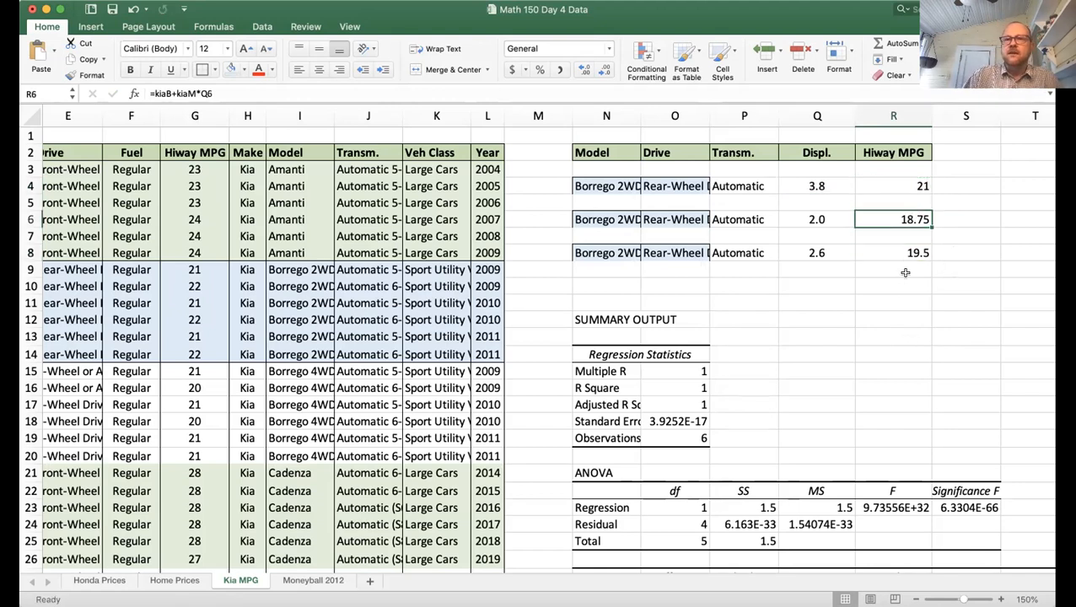
click(909, 253)
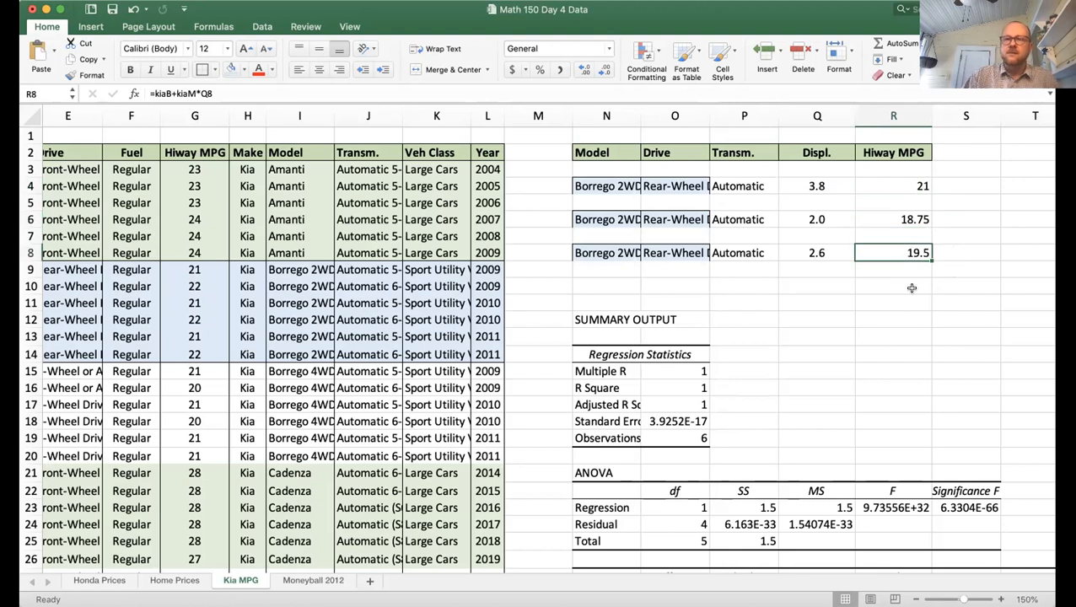
- Format the predicted highway MPG cells R4:R8 as Number with 1 decimal place
click(891, 182)
drag(891, 182, 892, 248)
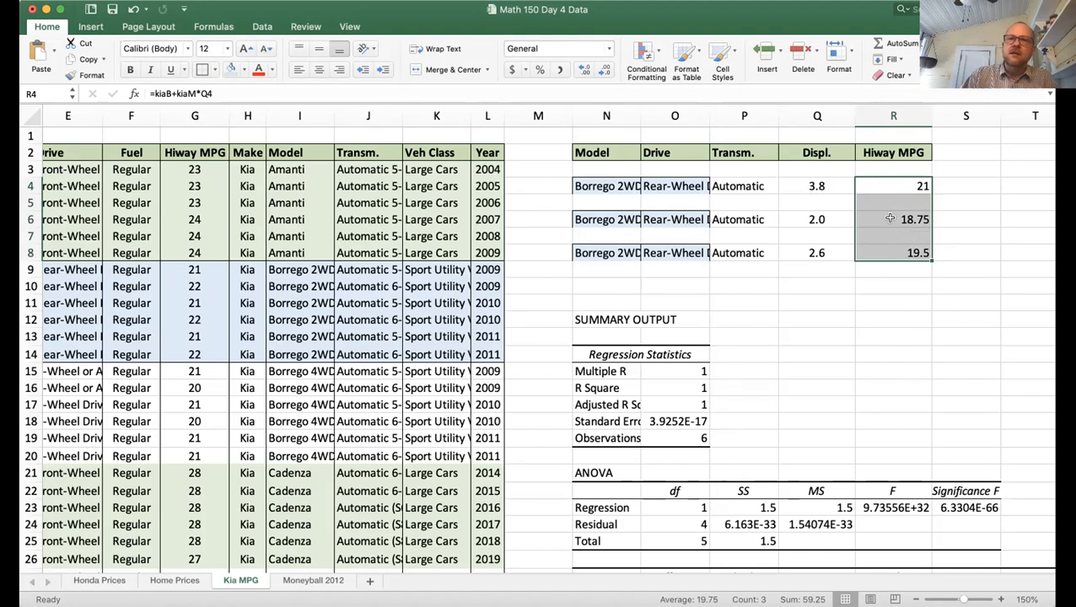
right_click(891, 219)
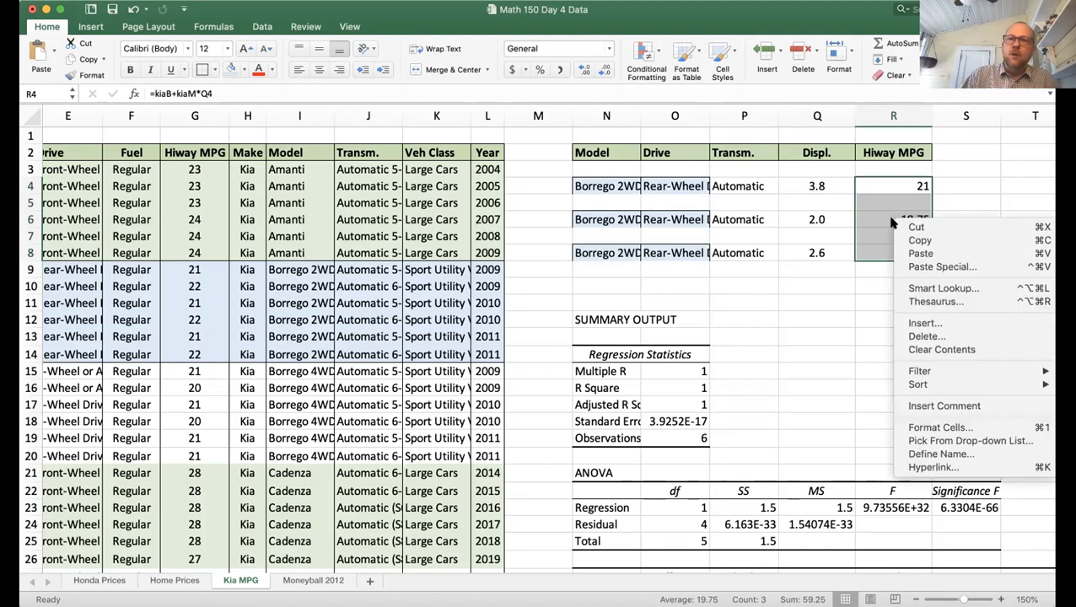
click(927, 427)
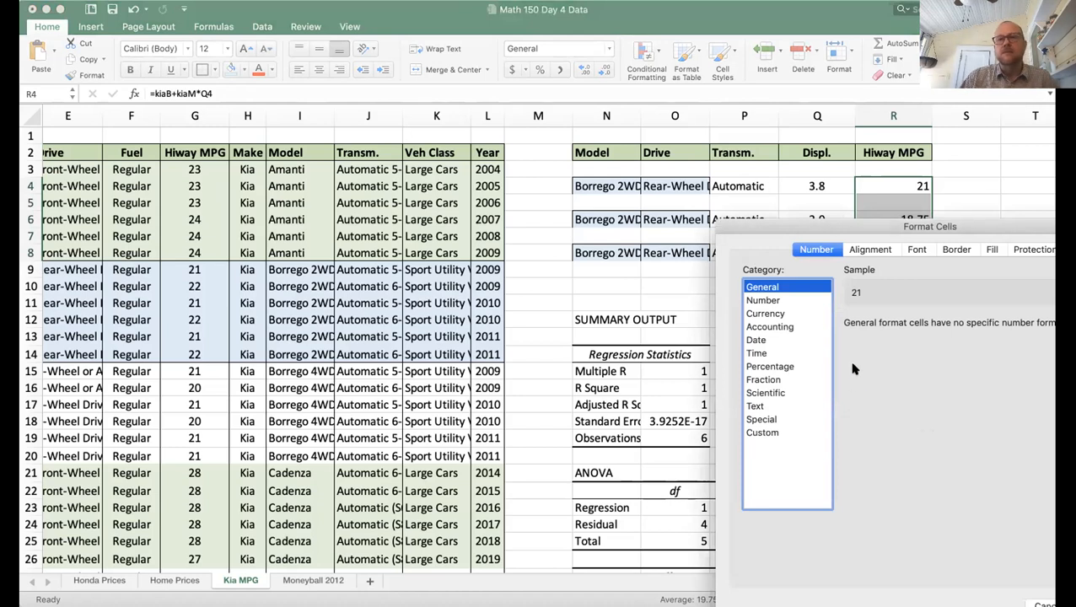
drag(837, 226, 342, 155)
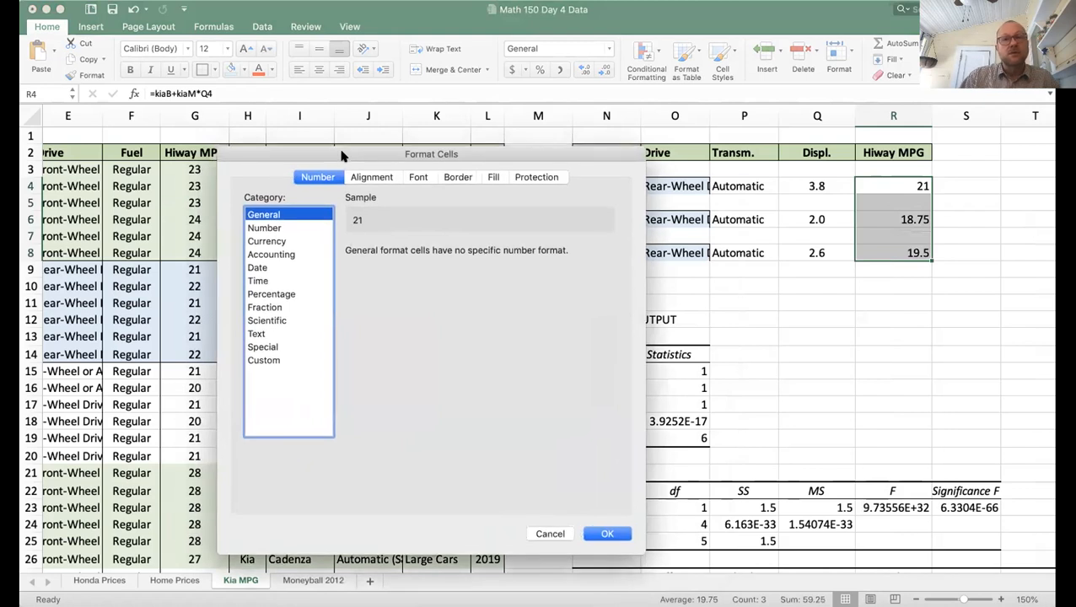
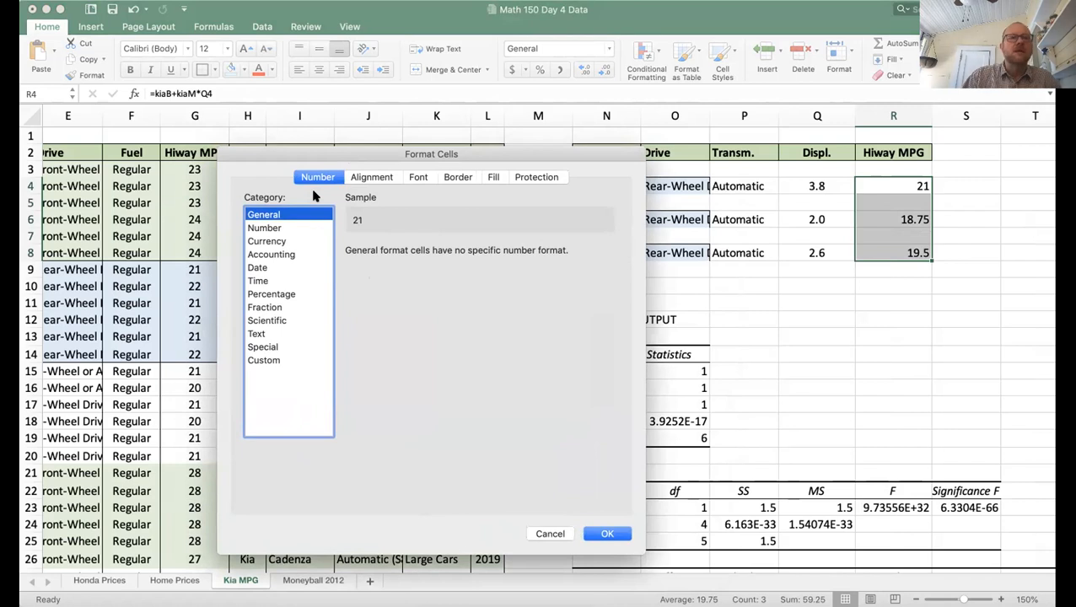
click(278, 229)
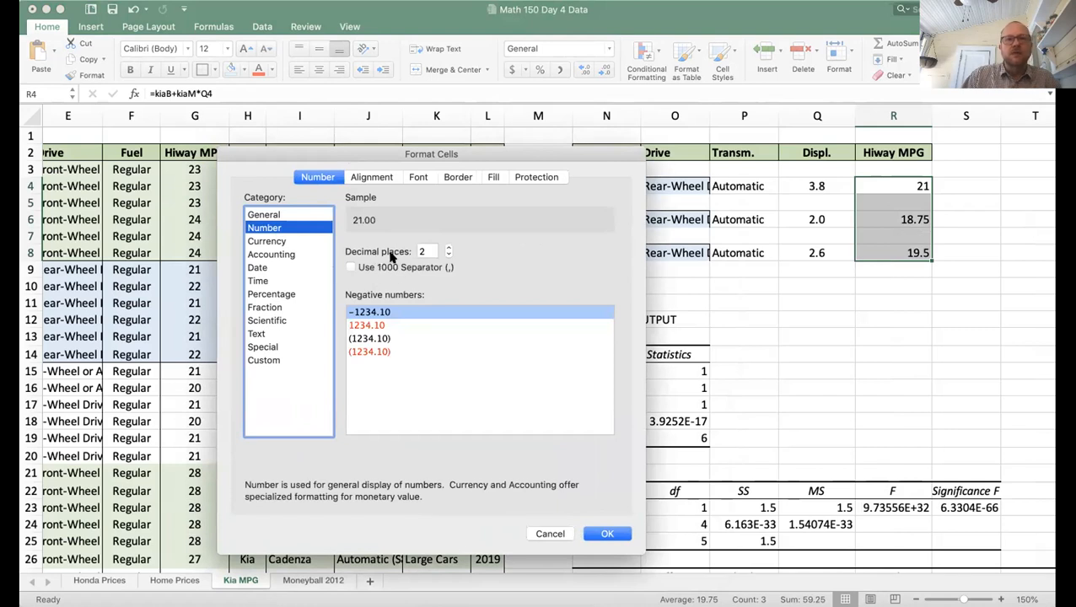
click(448, 254)
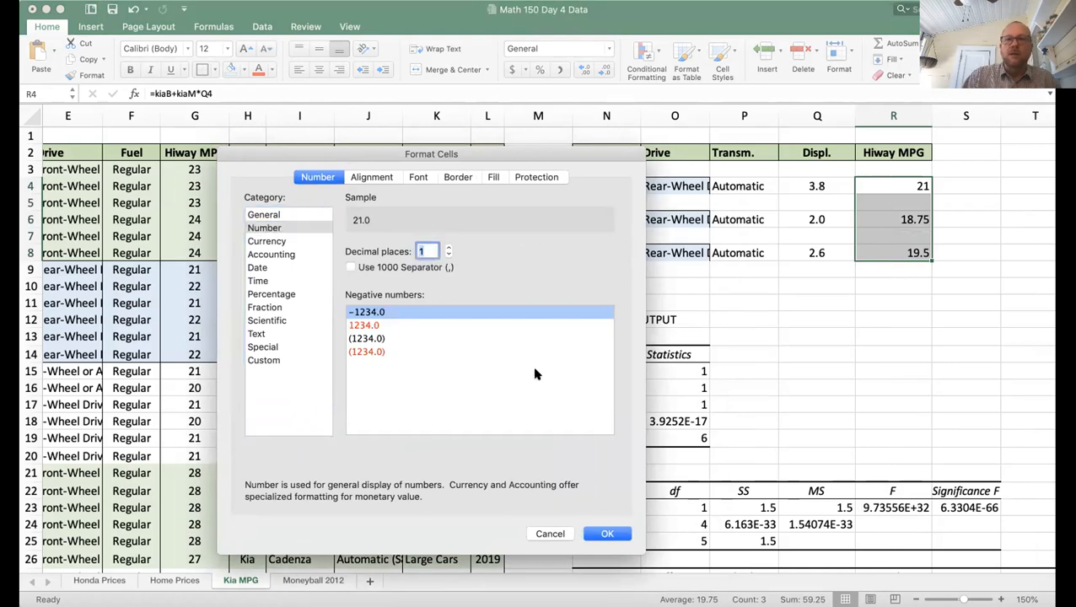
click(612, 533)
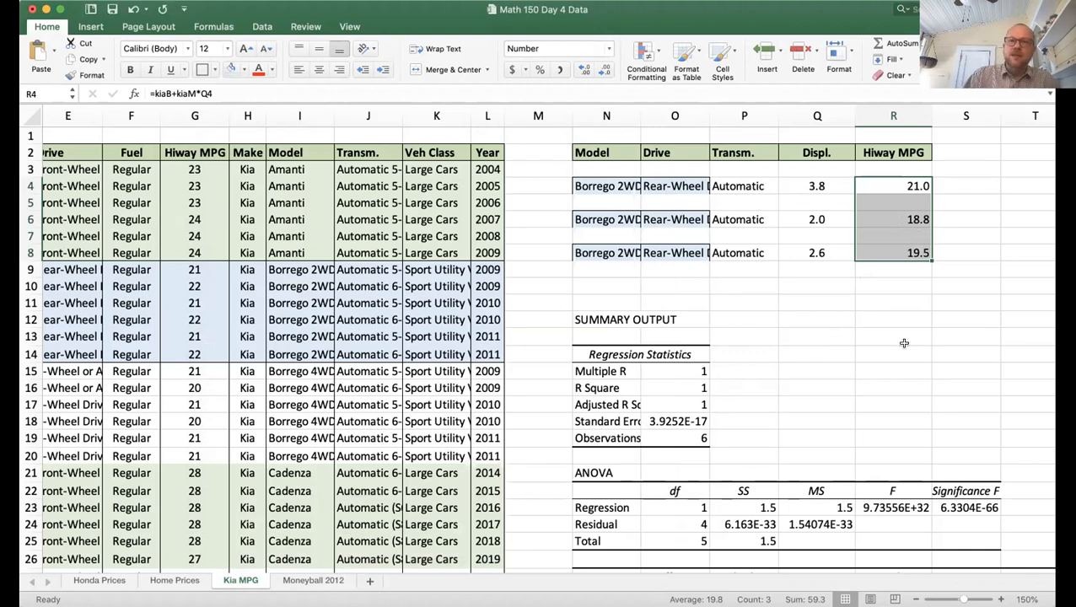
click(845, 339)
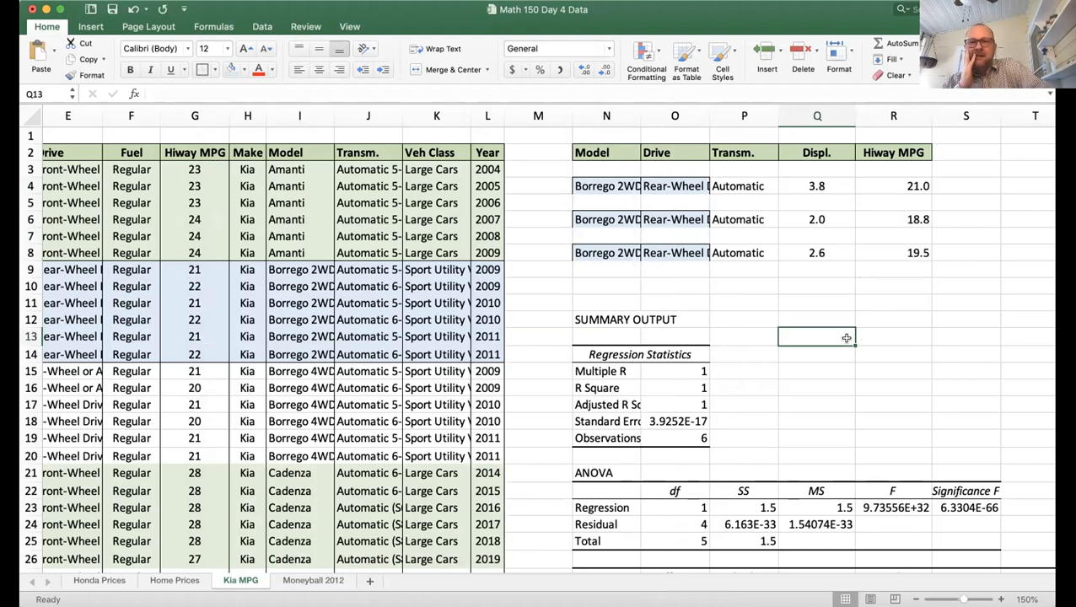
- Remove the borders from prediction table cells N4:Q8 and replace their blue shading with white
scroll(845, 337, down, 5)
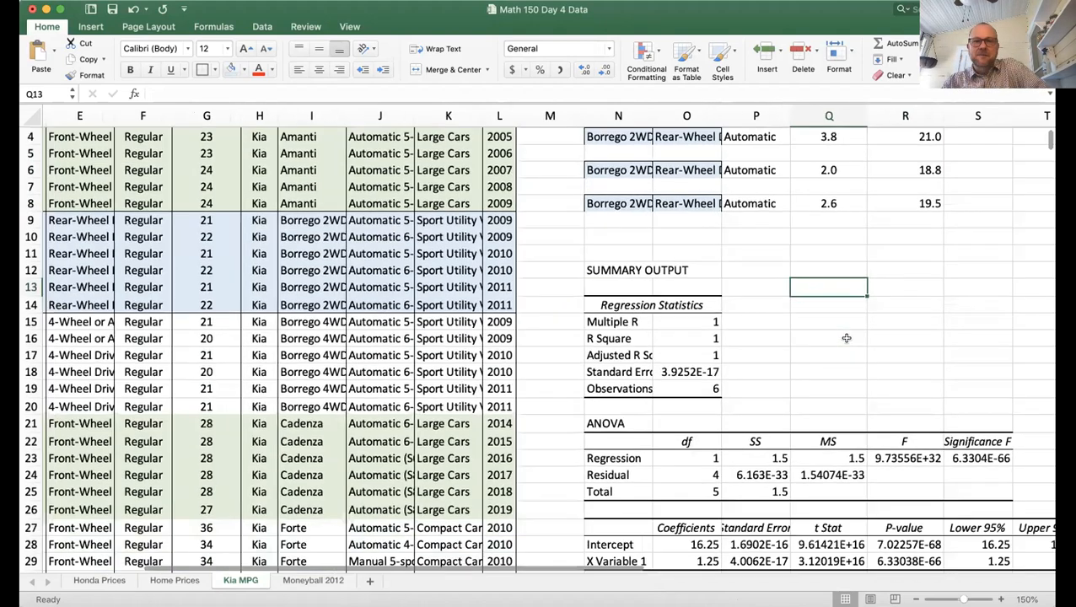
scroll(845, 337, up, 4)
scroll(846, 337, up, 2)
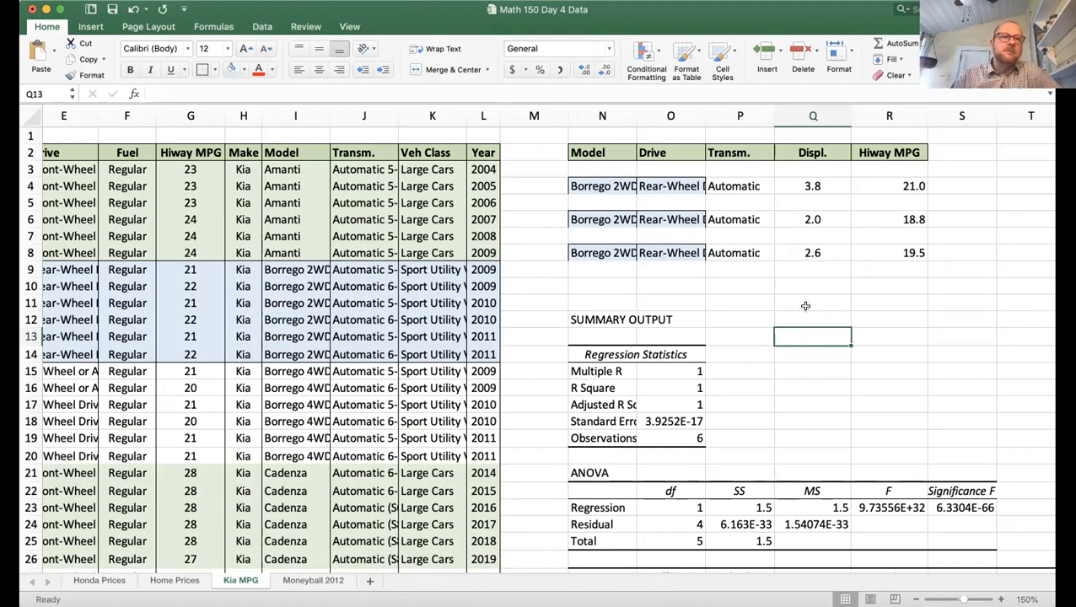
scroll(805, 306, left, 5)
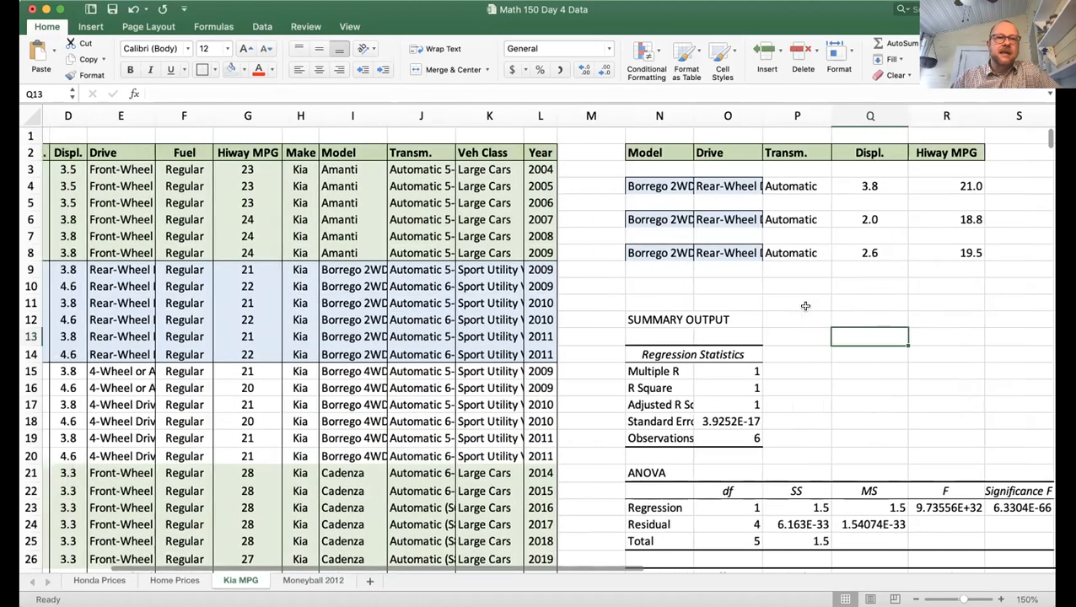
scroll(805, 306, right, 3)
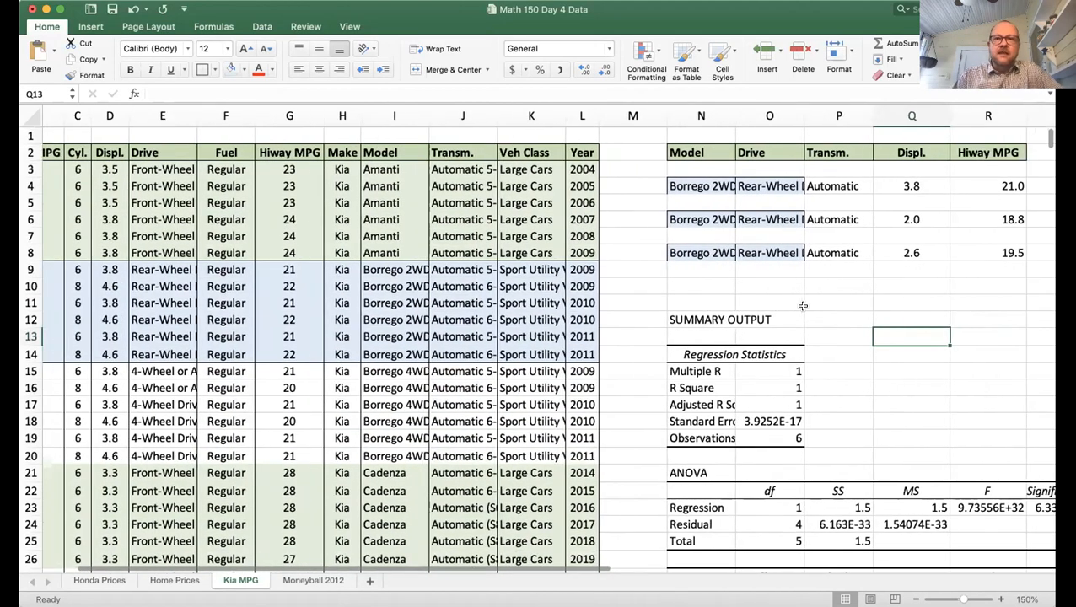
scroll(762, 329, down, 5)
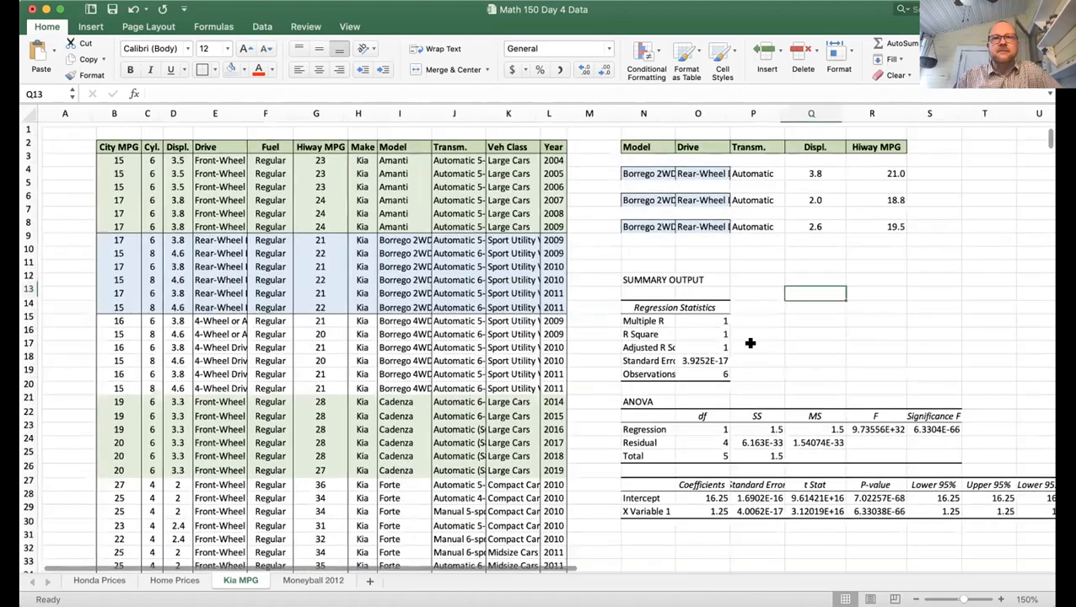
drag(489, 156, 634, 200)
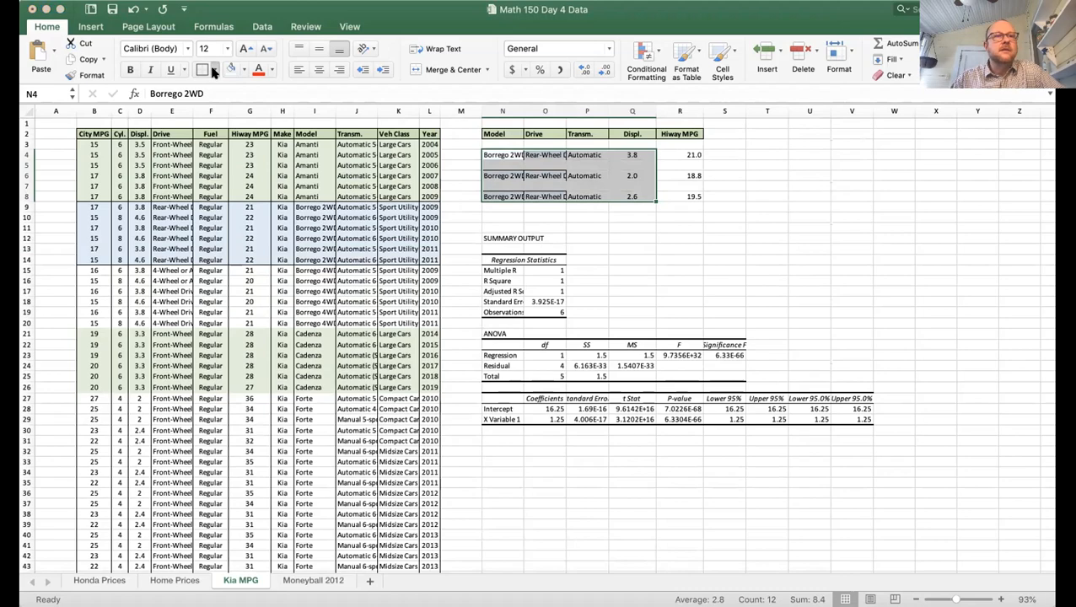
click(666, 259)
scroll(596, 223, up, 2)
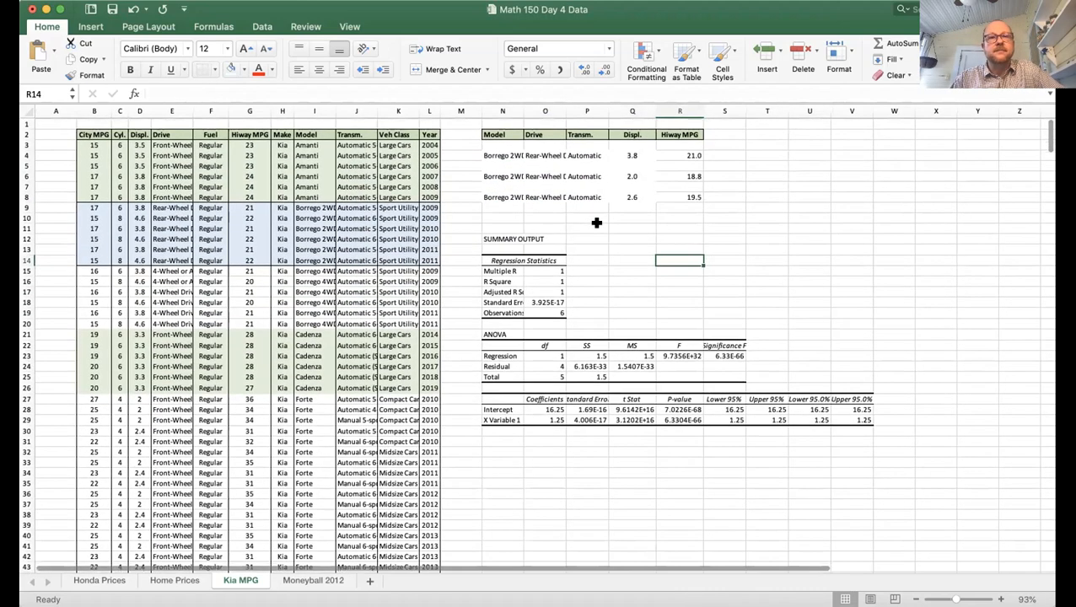
scroll(596, 222, up, 5)
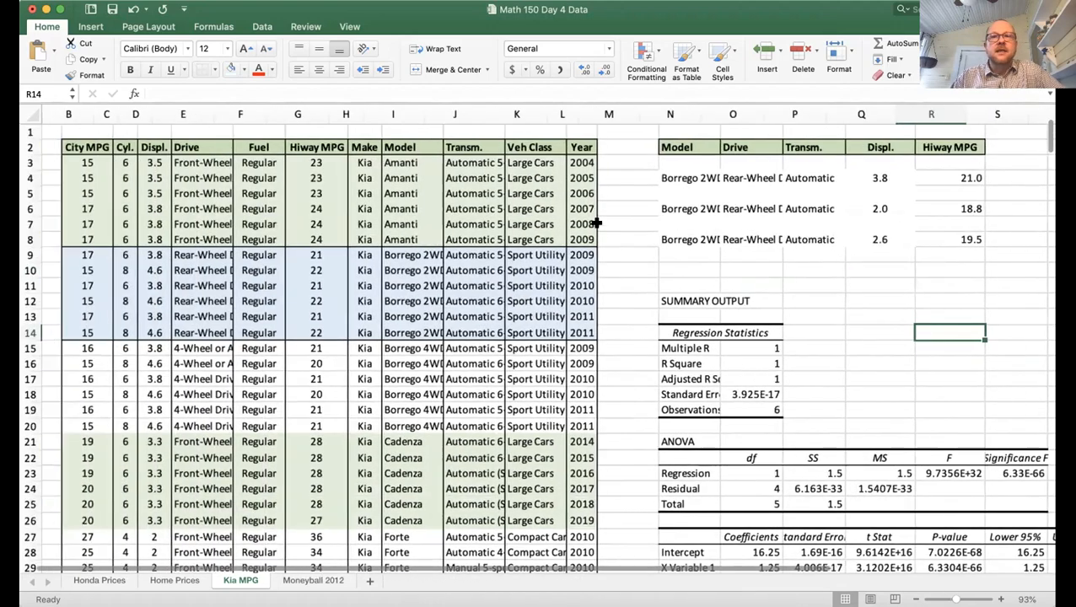
scroll(596, 223, up, 3)
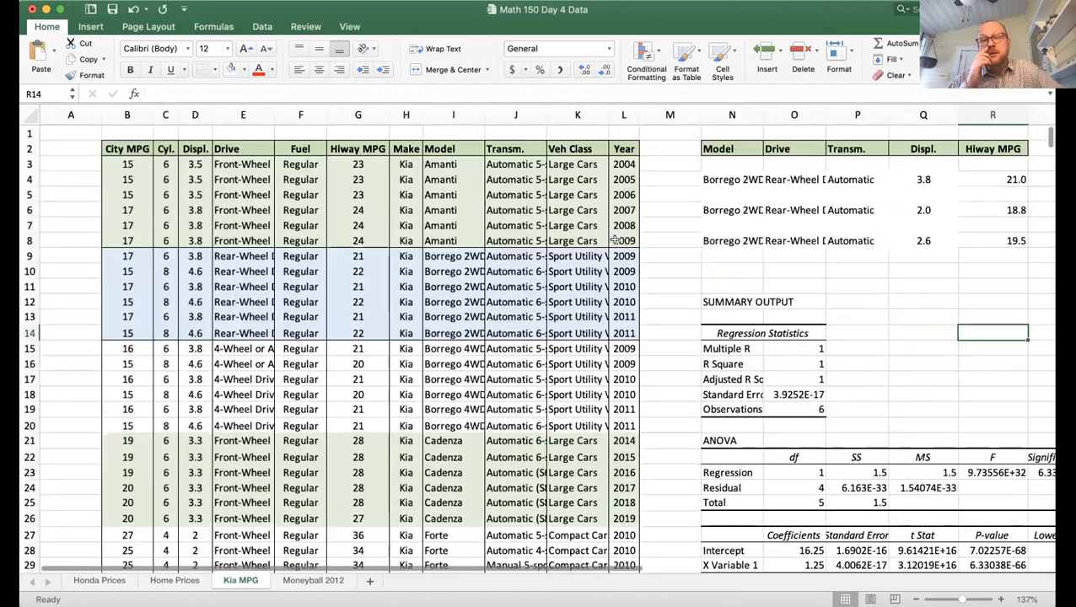
scroll(614, 241, right, 2)
scroll(615, 240, down, 1)
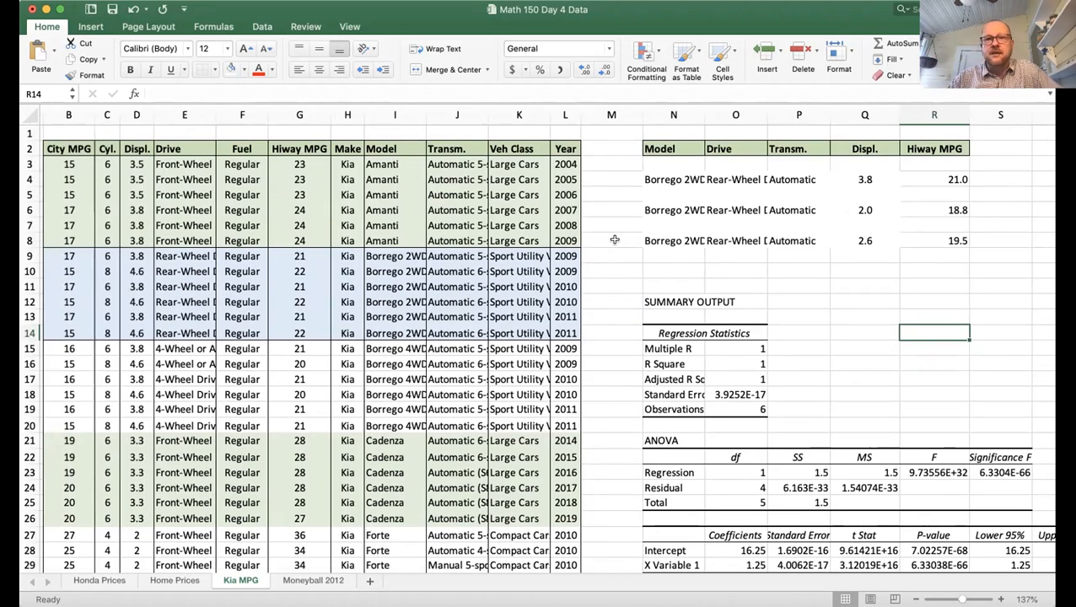
- Switch to the Moneyball 2012 sheet
scroll(576, 266, left, 1)
scroll(578, 270, left, 3)
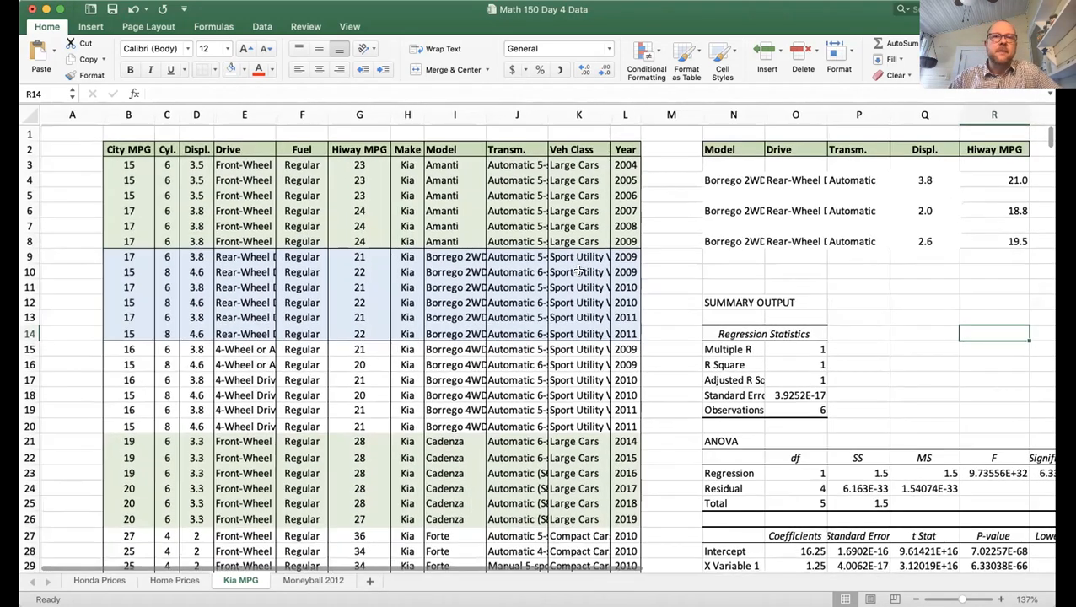
click(311, 581)
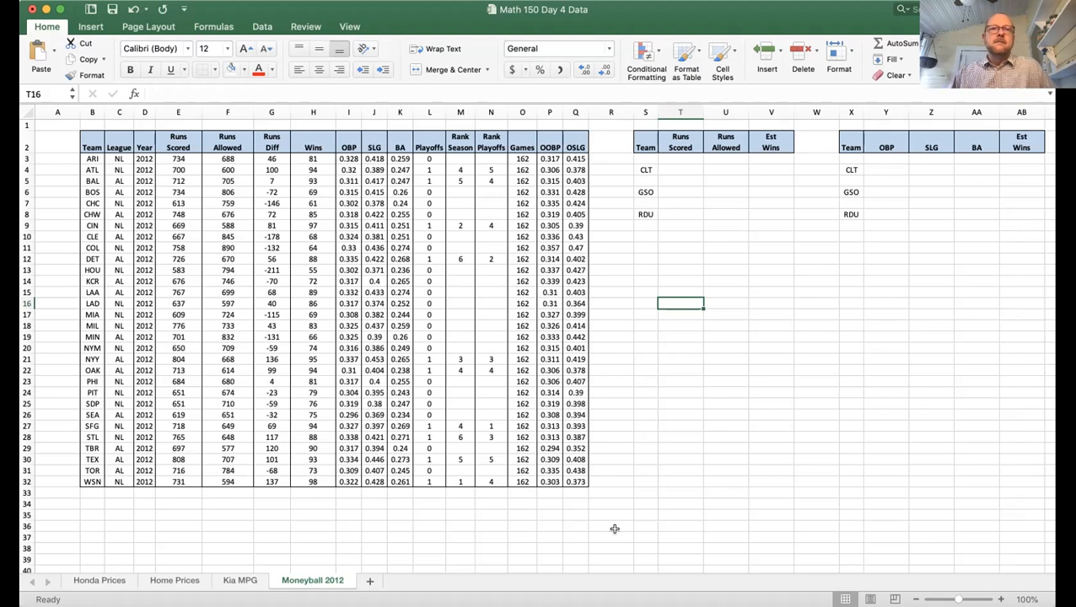
- Try to fill CLT's runs scored in T4 with a random whole number between 650 and 750
click(685, 169)
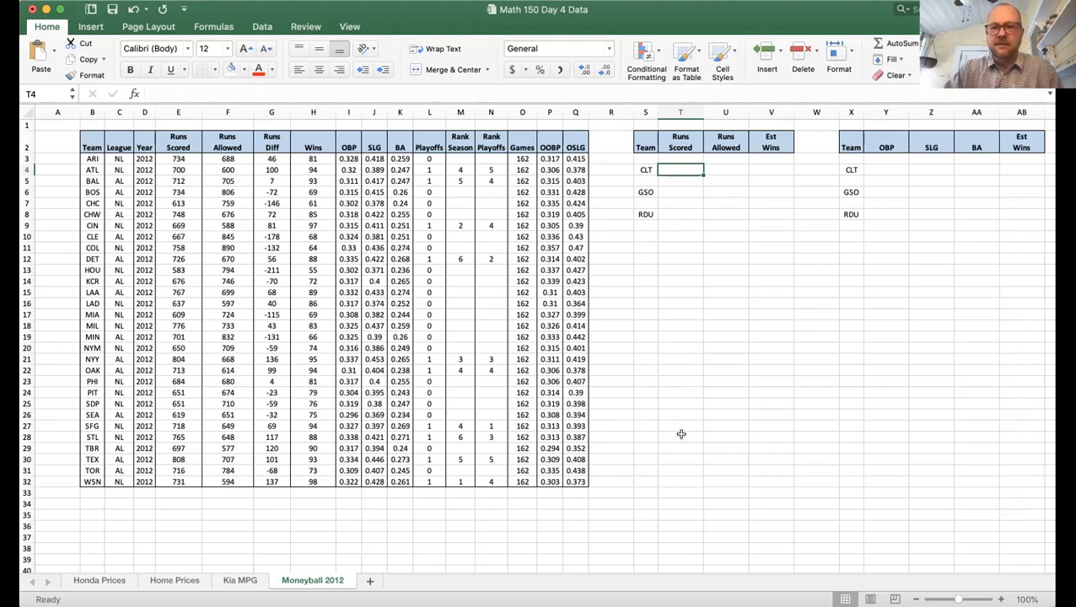
text(=rand)
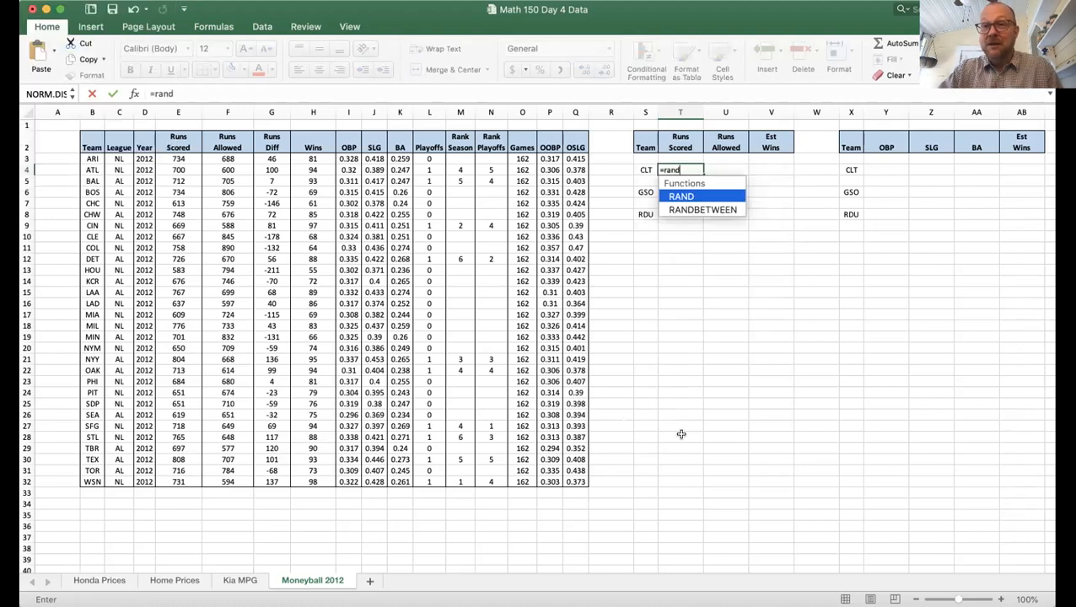
text(betw)
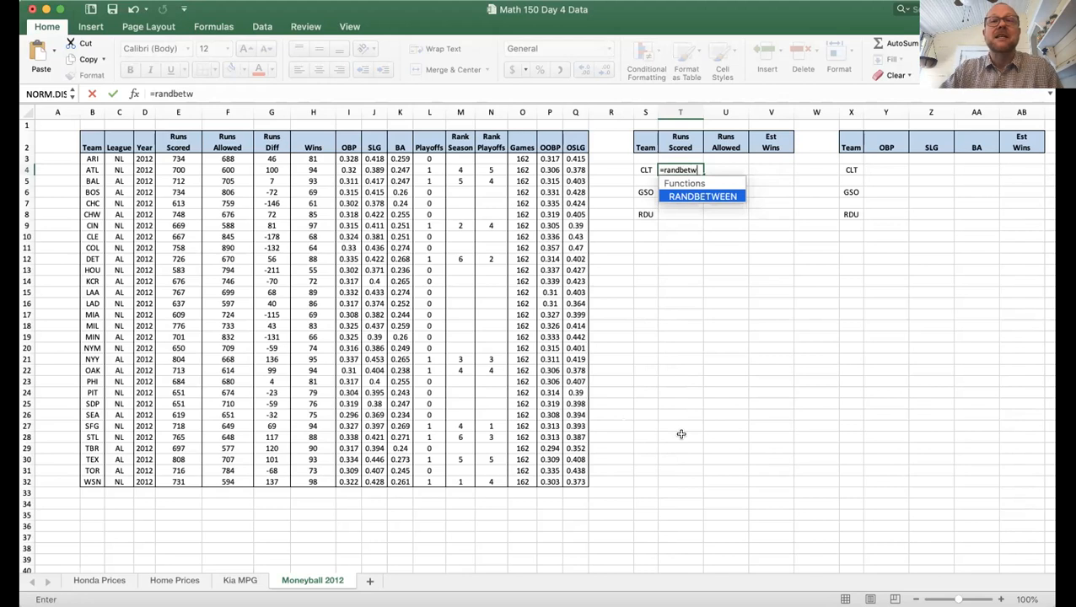
text(en(650,)
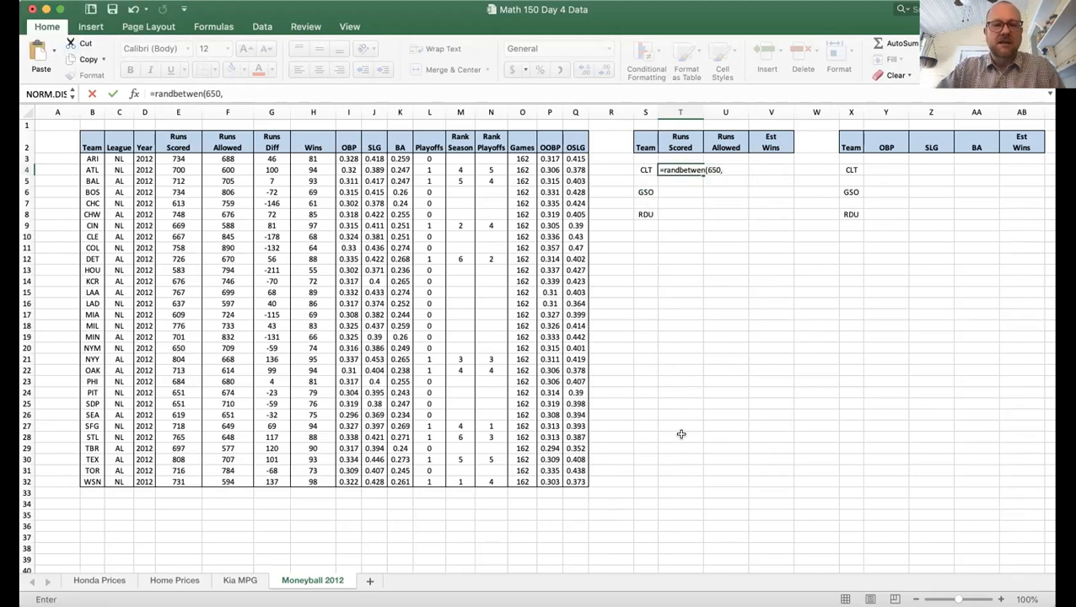
text(75)
key(BackSpace)
text(50))
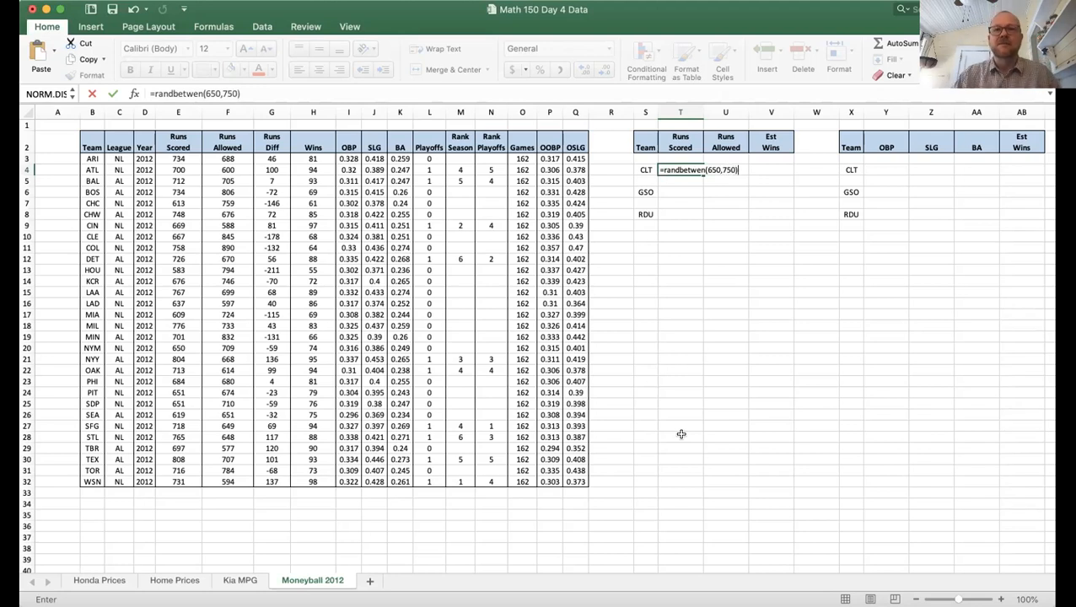
key(Return)
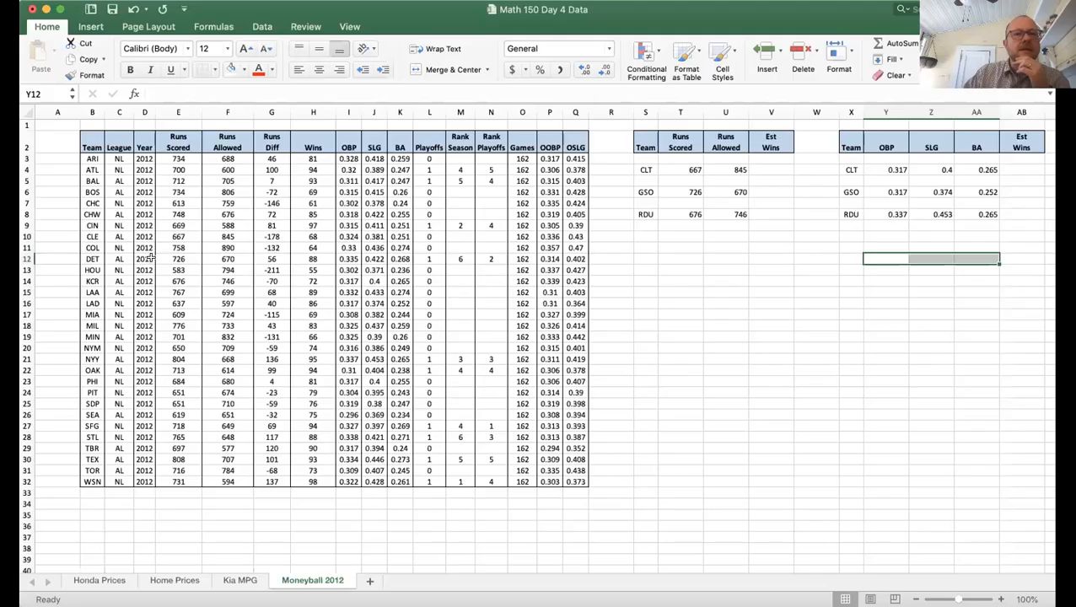
- Examine the Runs Scored, Runs Allowed and Est Wins headings and the CLT inputs in T4:U4
click(636, 319)
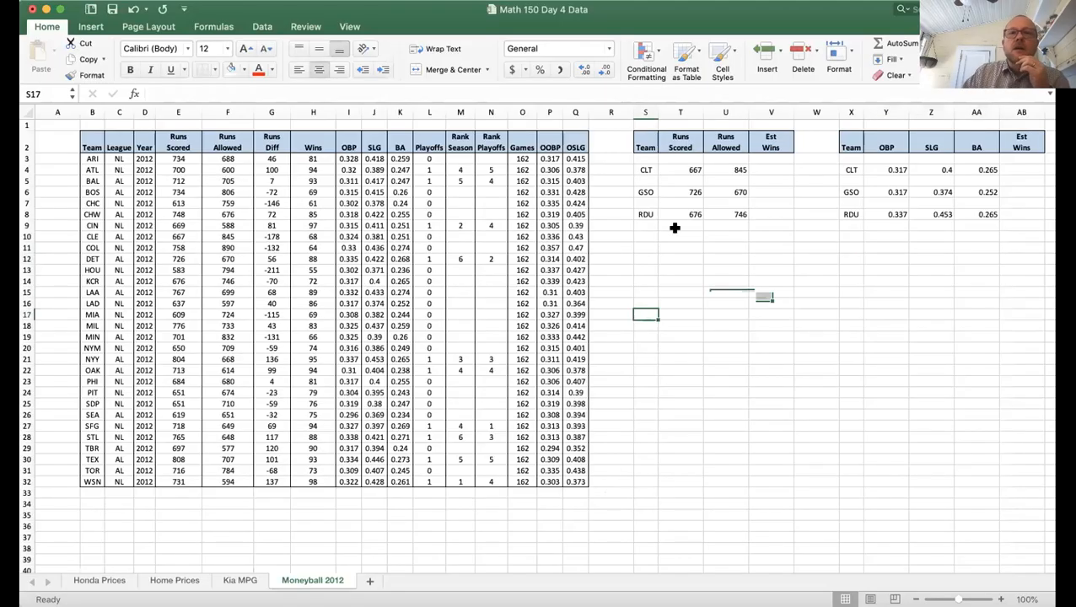
click(672, 143)
drag(672, 144, 763, 144)
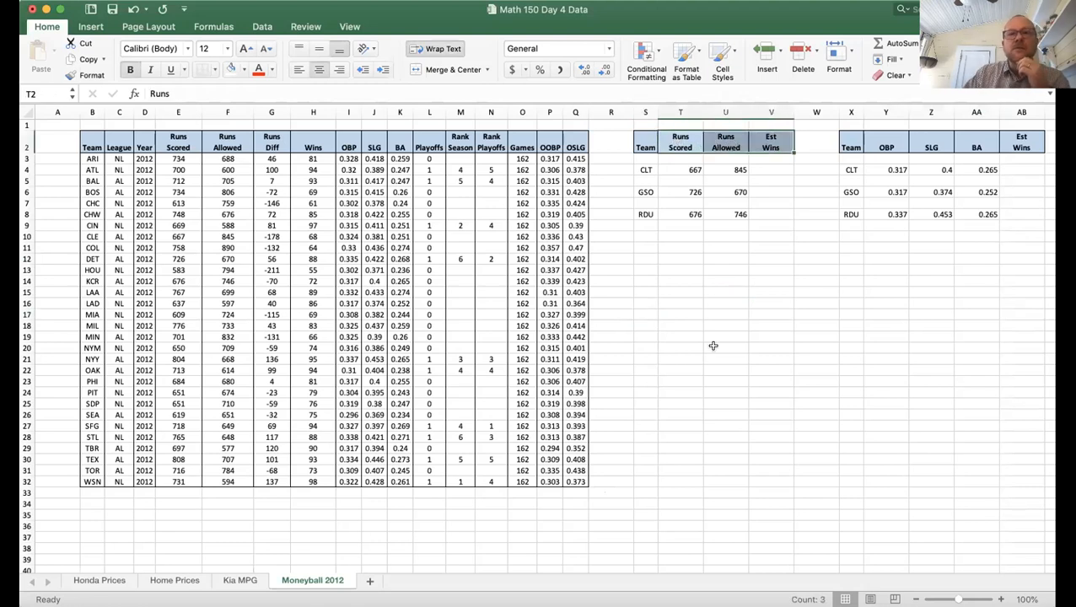
click(682, 169)
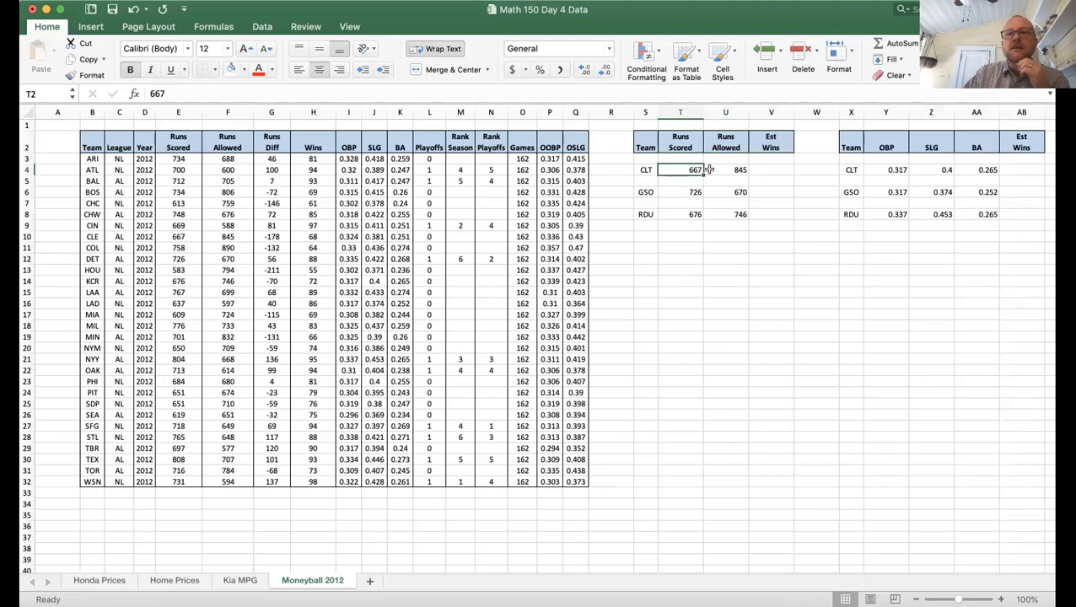
drag(708, 169, 730, 169)
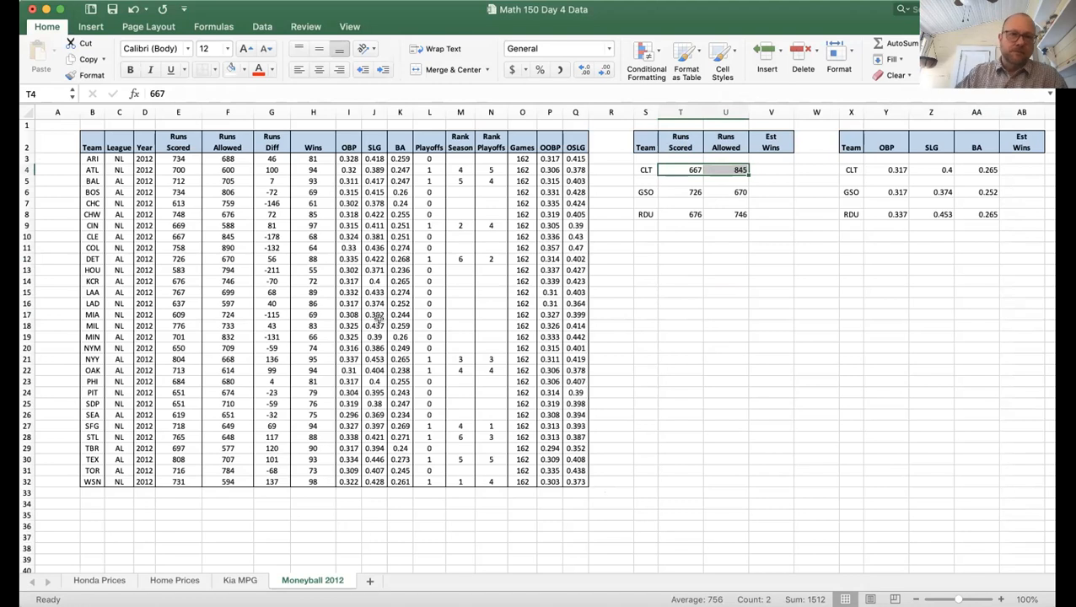
click(645, 253)
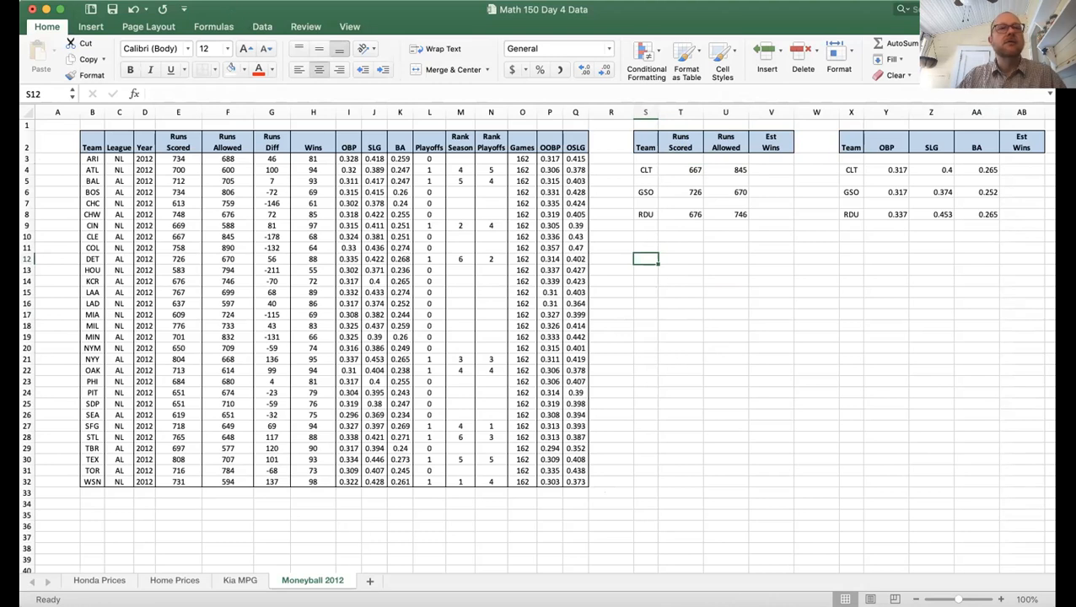
- Start a Regression from the data analysis tools and set the Wins values H3:H32 as the input Y range
click(278, 1)
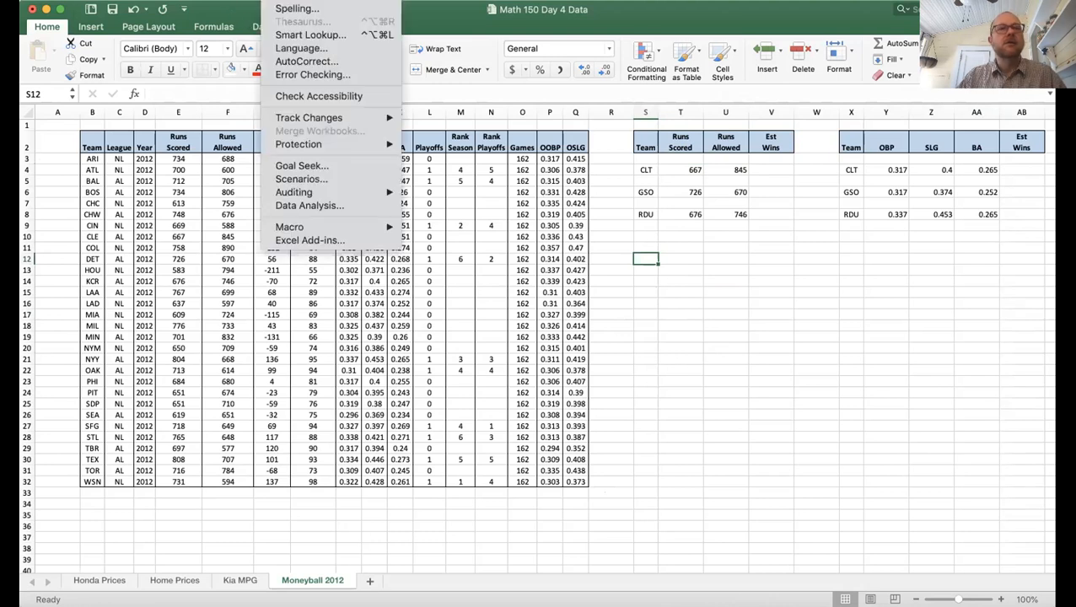
click(321, 204)
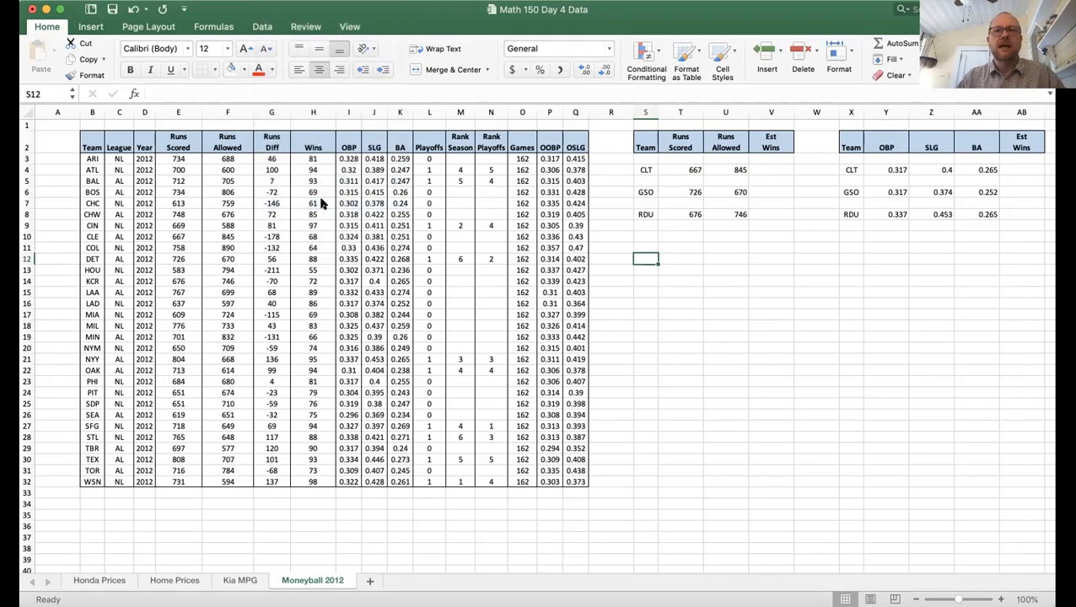
click(734, 162)
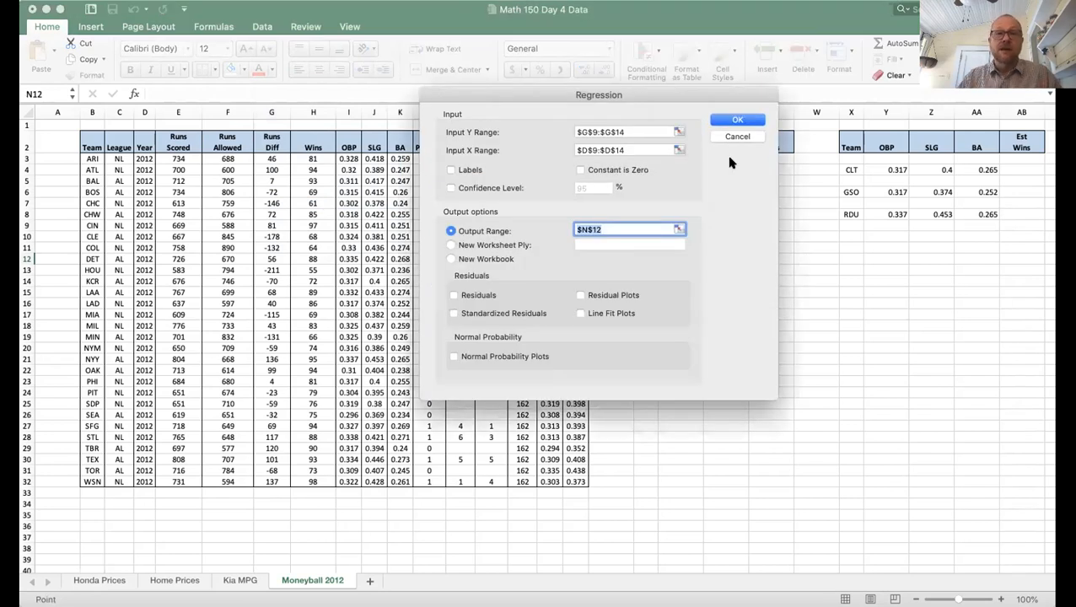
drag(670, 91, 874, 88)
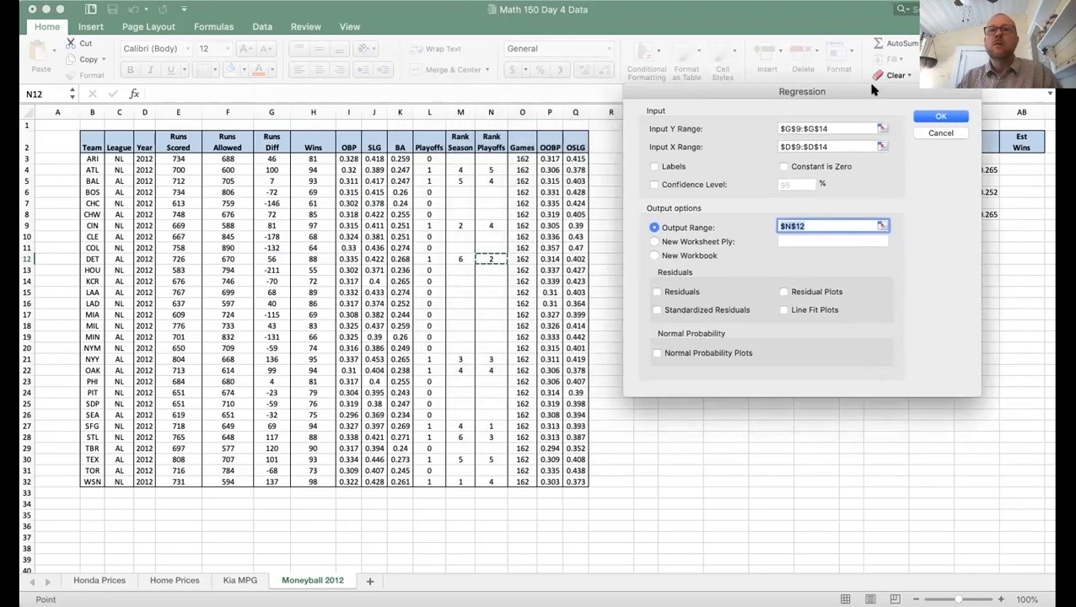
click(881, 128)
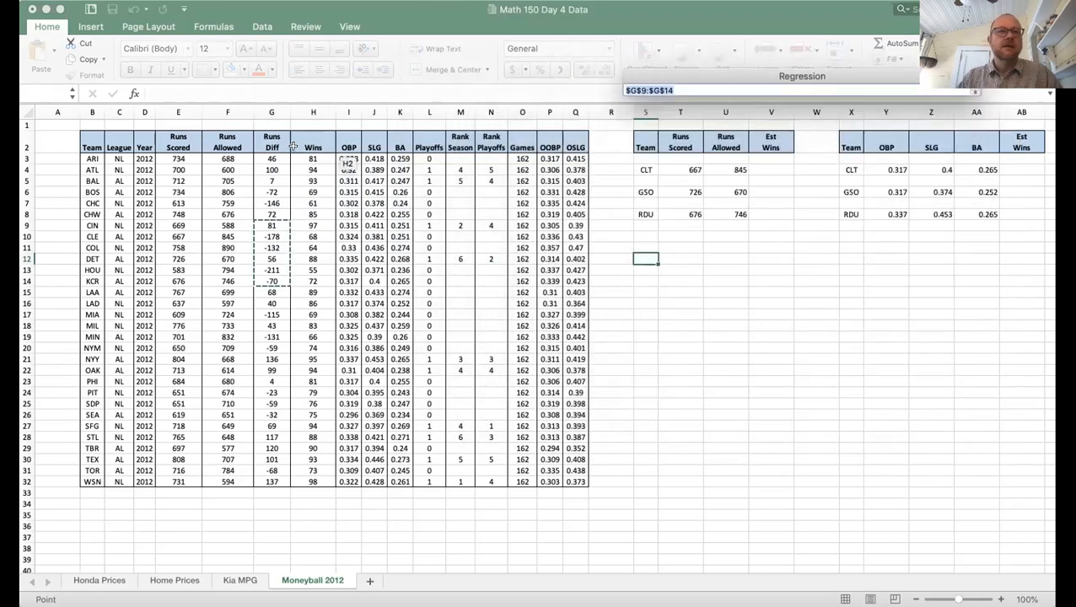
click(310, 158)
drag(311, 158, 319, 479)
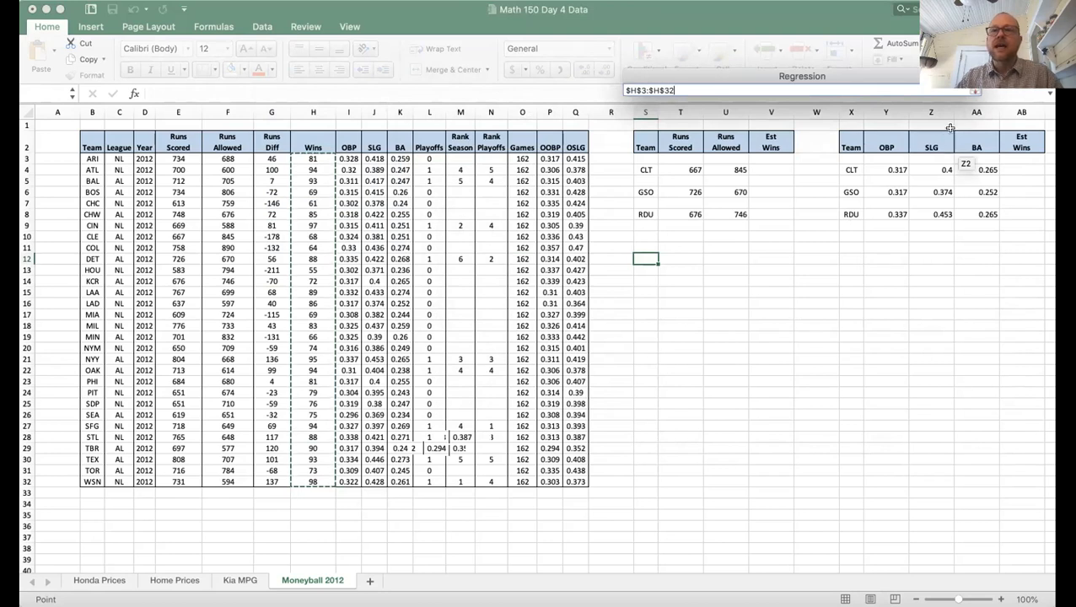
click(975, 91)
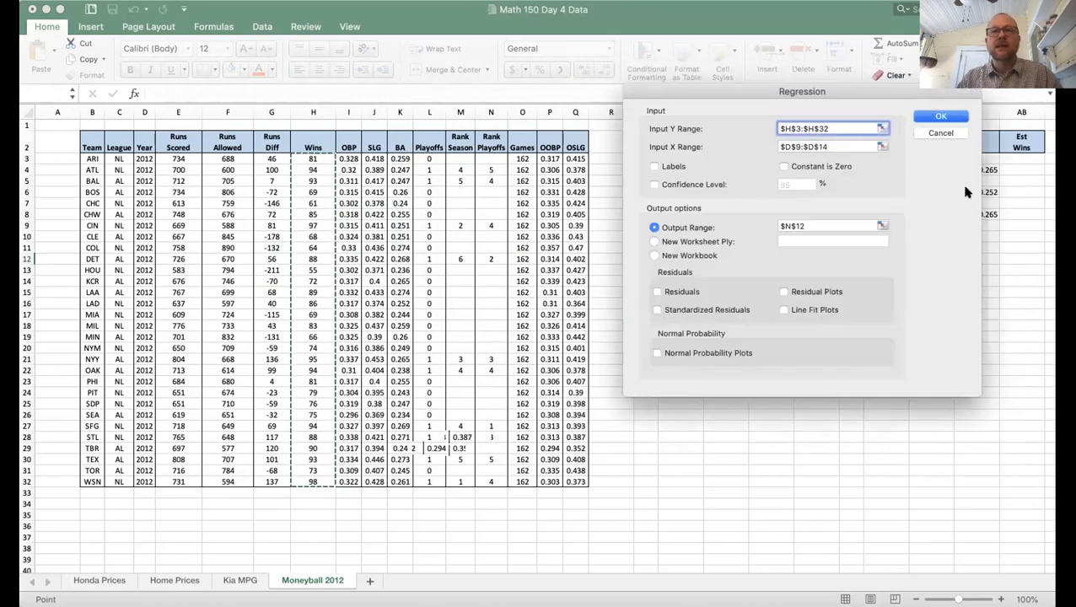
- Set the regression's input X range to the Runs Scored and Runs Allowed values in E3:F32
click(881, 146)
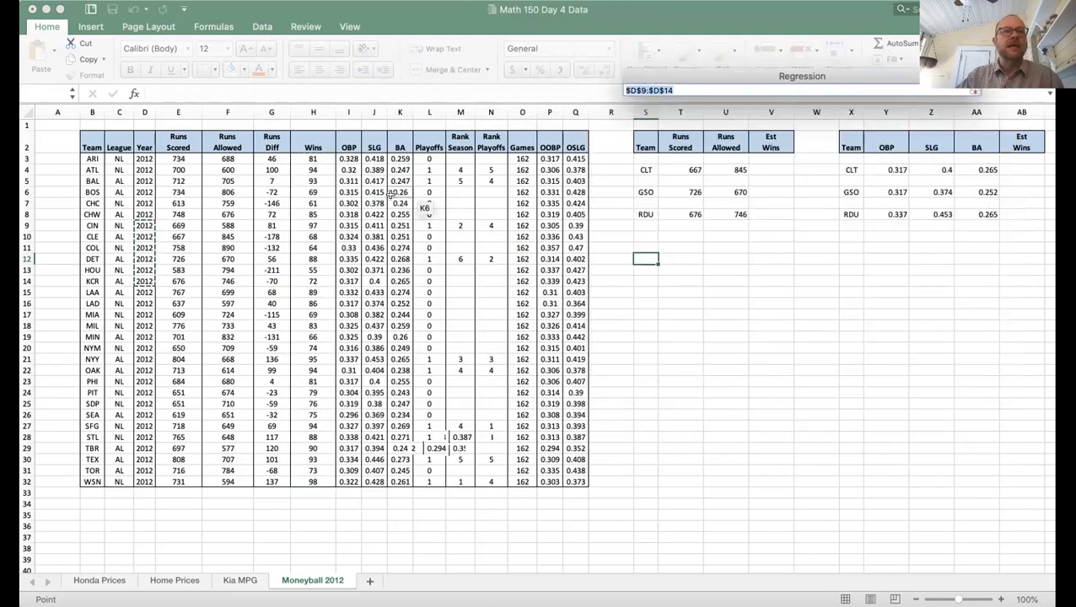
drag(195, 156, 224, 280)
drag(217, 336, 215, 476)
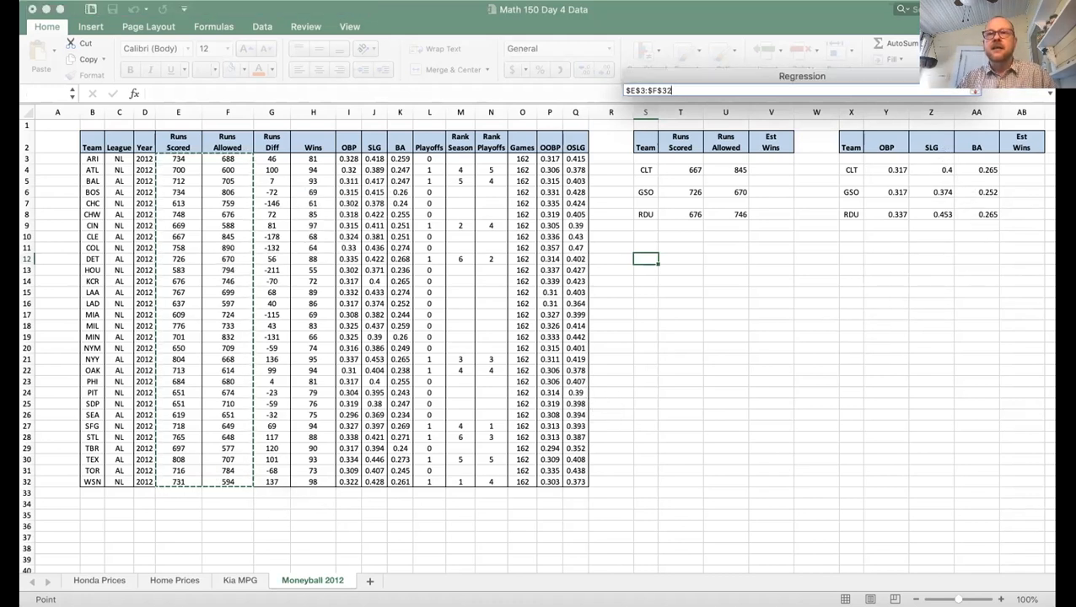
click(973, 90)
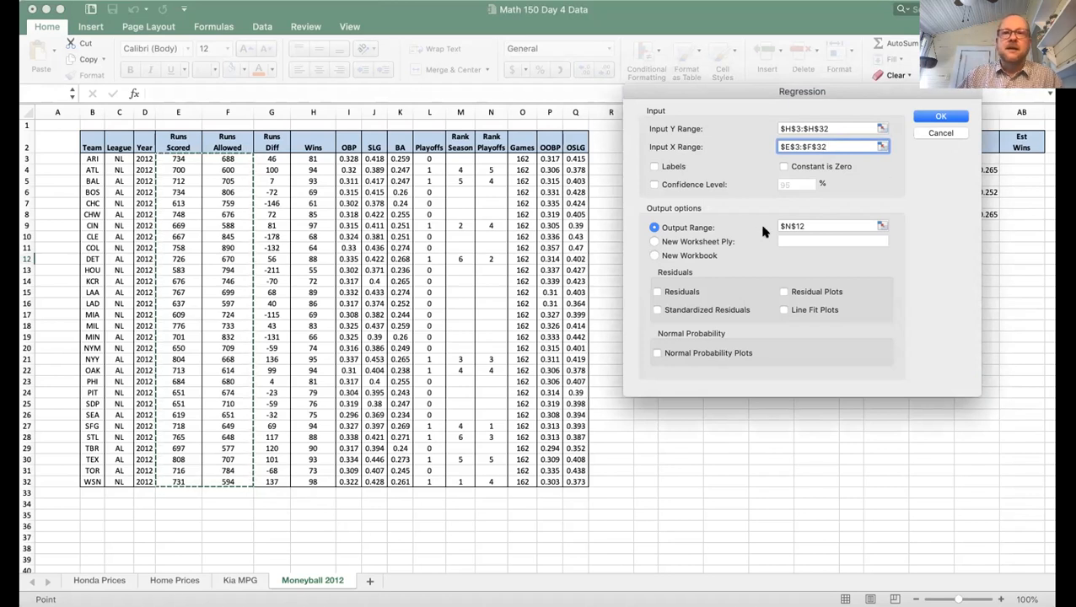
- Set the regression's output range to cell S11 and run the analysis
click(880, 228)
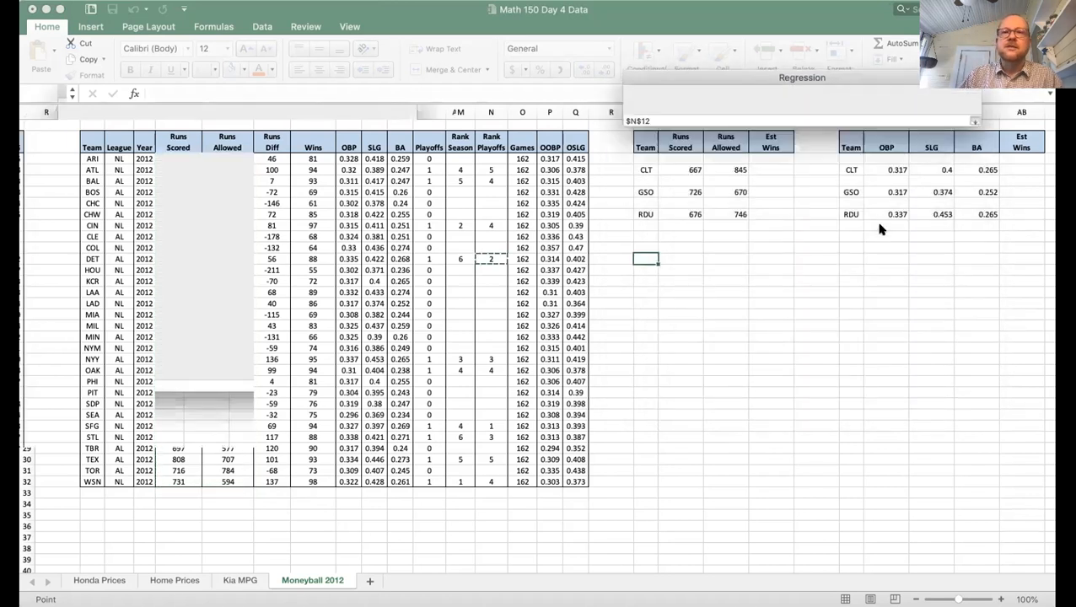
click(641, 247)
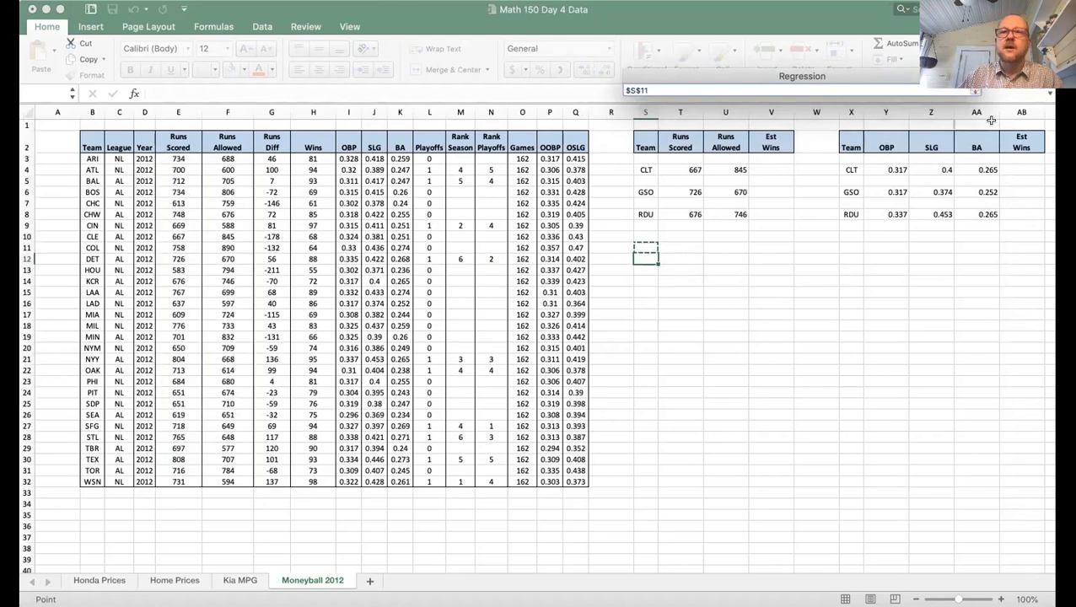
click(973, 92)
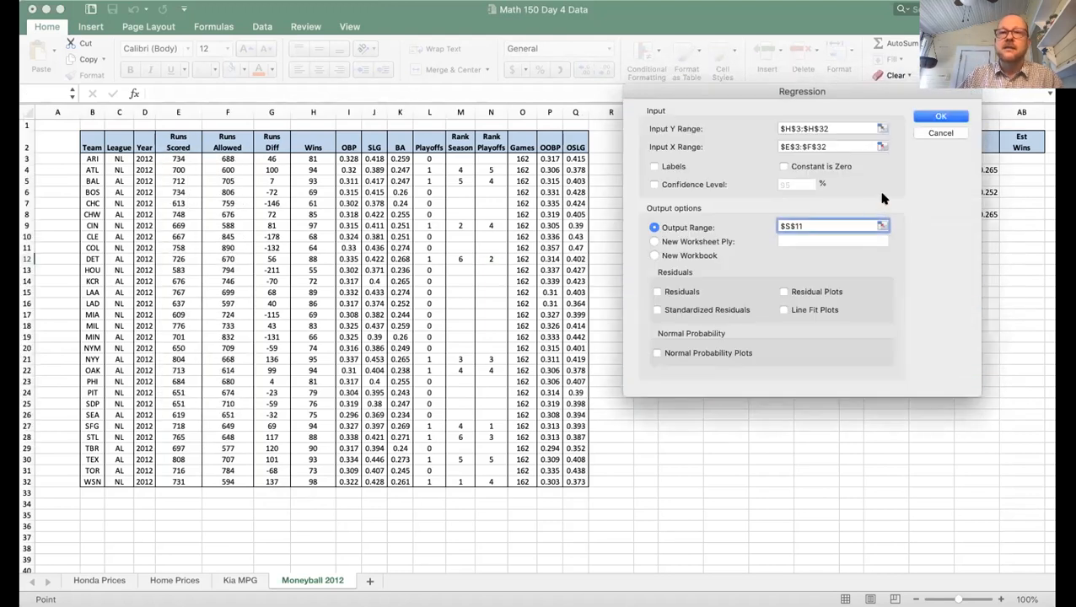
click(938, 116)
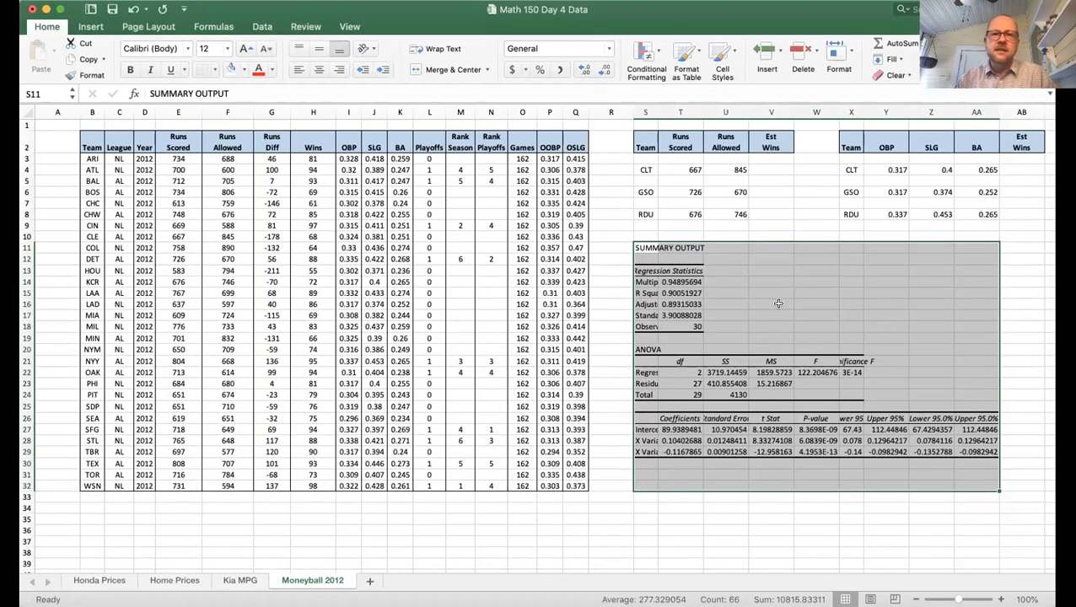
click(773, 305)
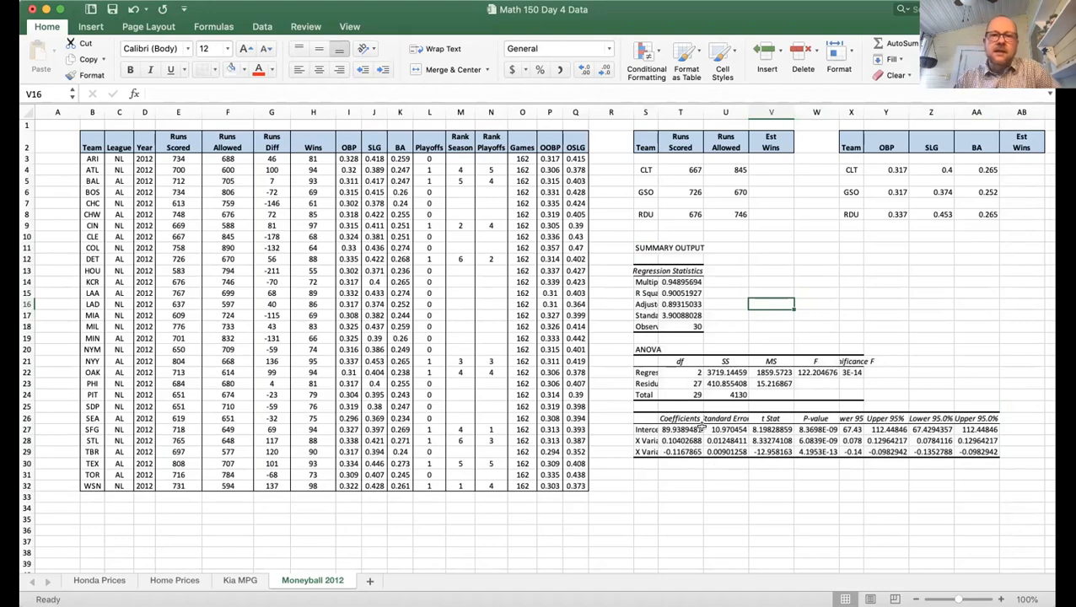
- Examine the coefficients of the intercept and both X variables in the wins regression output
scroll(696, 430, up, 5)
scroll(701, 427, down, 3)
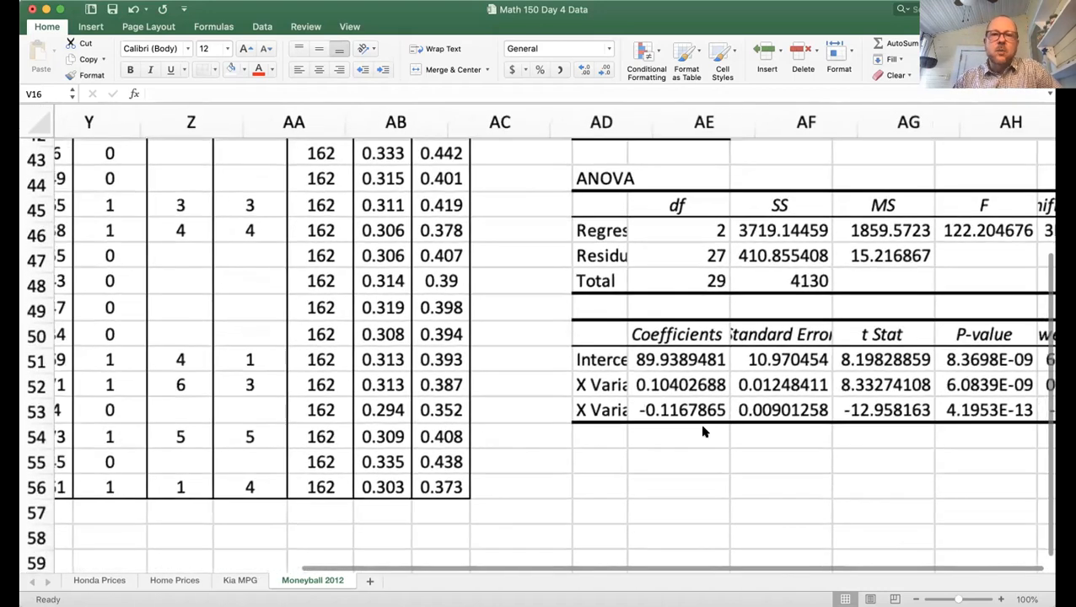
click(702, 433)
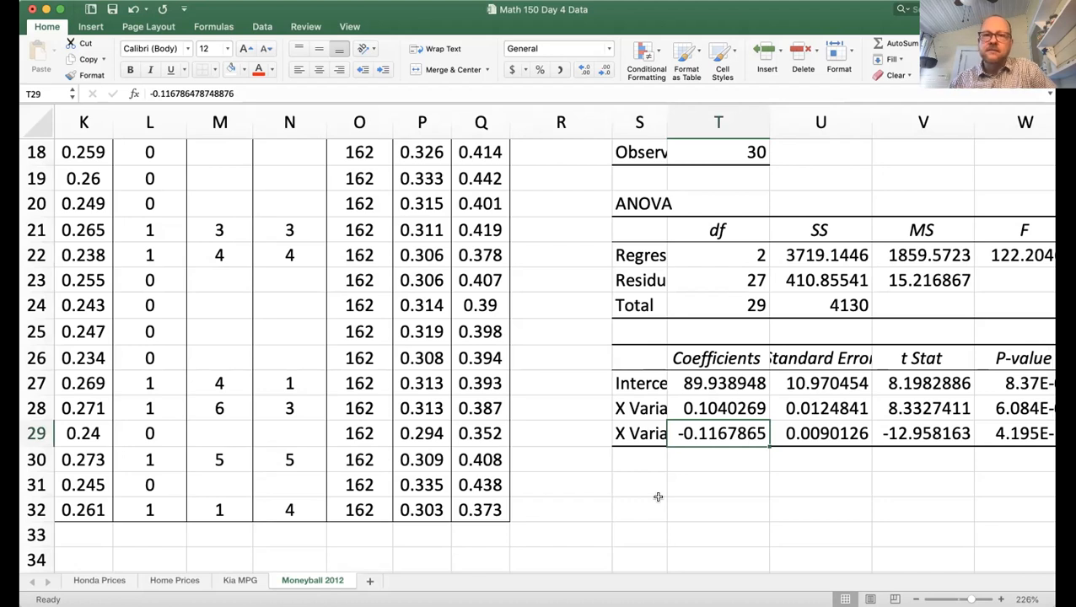
click(722, 401)
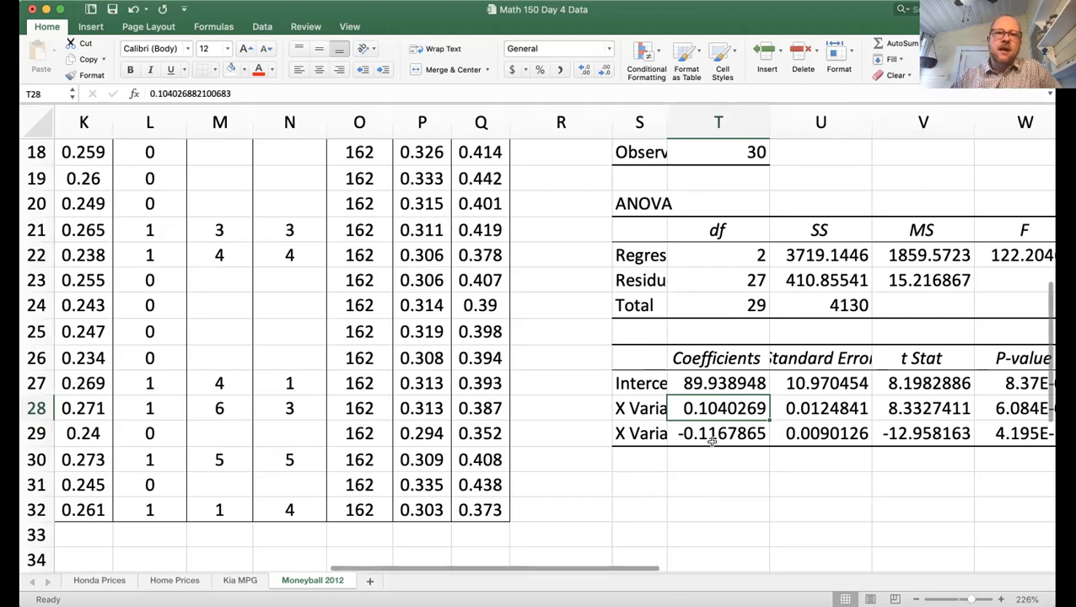
scroll(713, 441, up, 1)
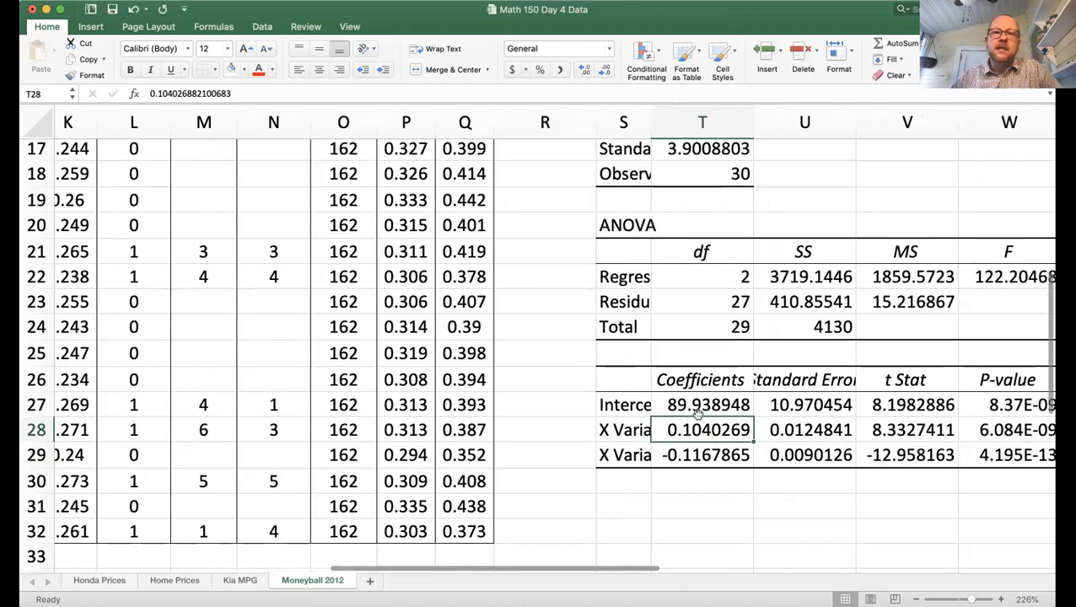
scroll(692, 430, down, 1)
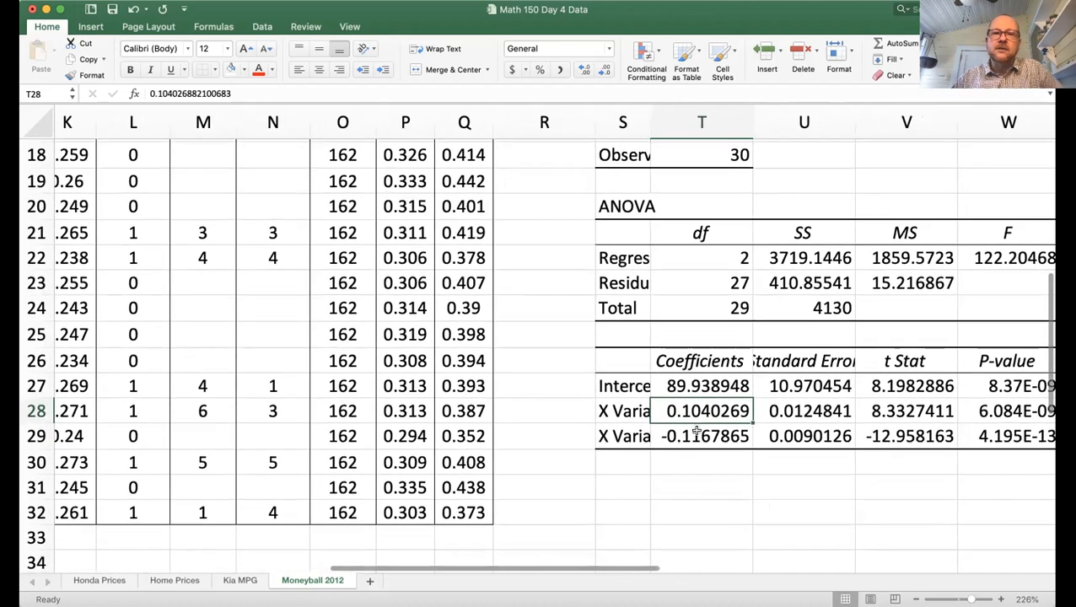
- Name the intercept coefficient cell T27 of the wins regression winsB
click(693, 379)
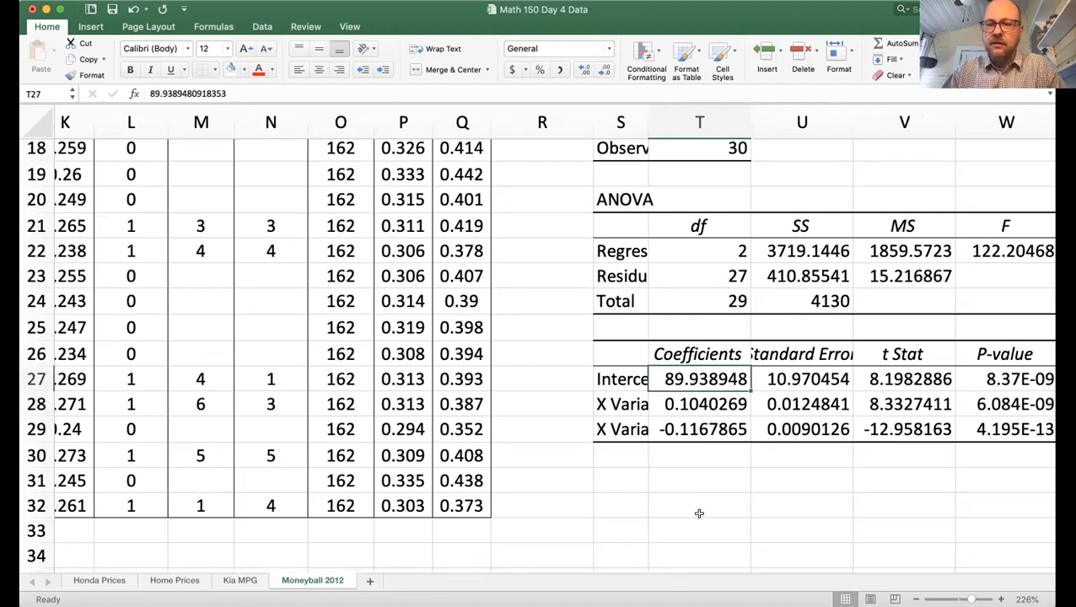
click(40, 90)
drag(41, 89, 18, 91)
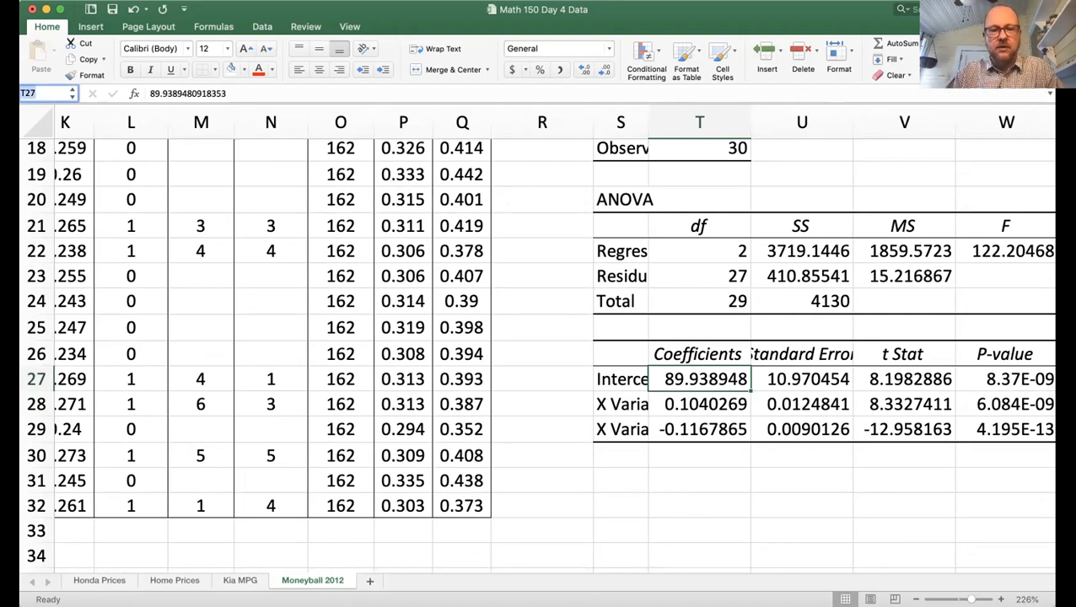
text(winsB)
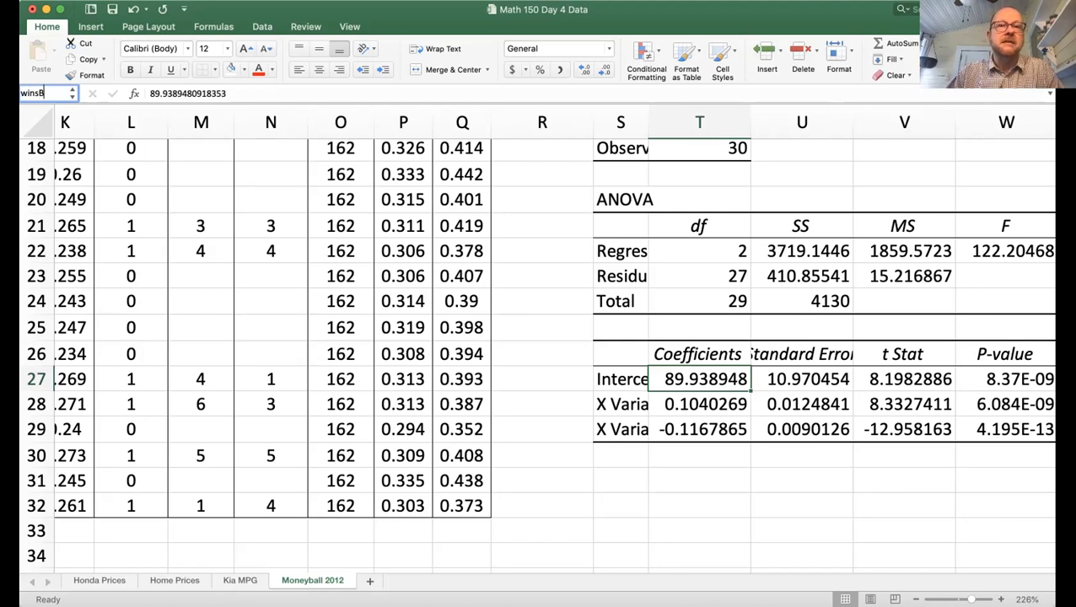
key(Escape)
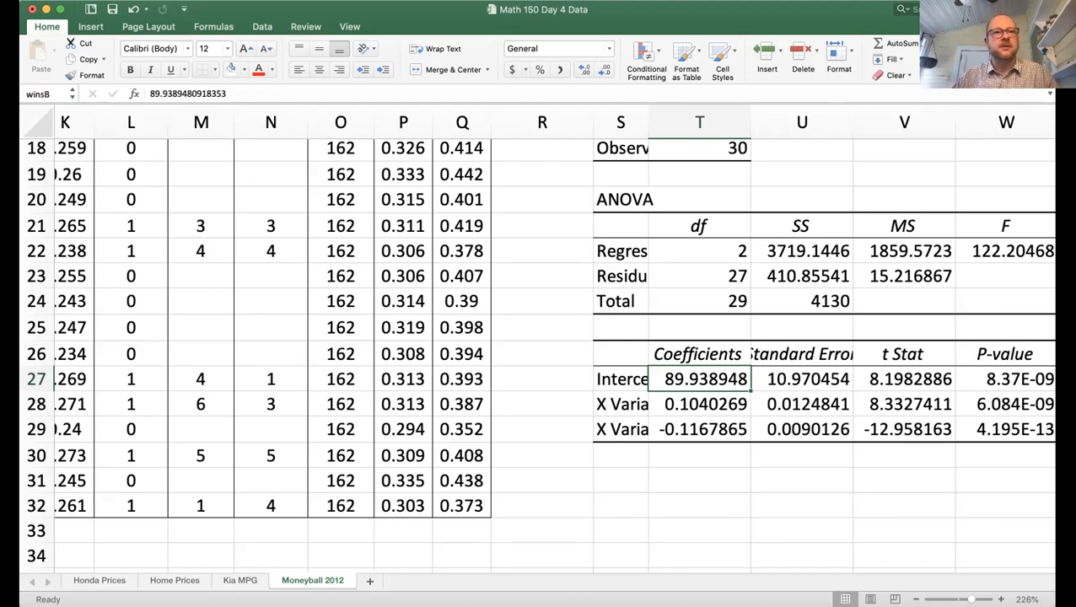
- Name cell T28, the first X variable's coefficient for Runs Scored, rsM
click(692, 401)
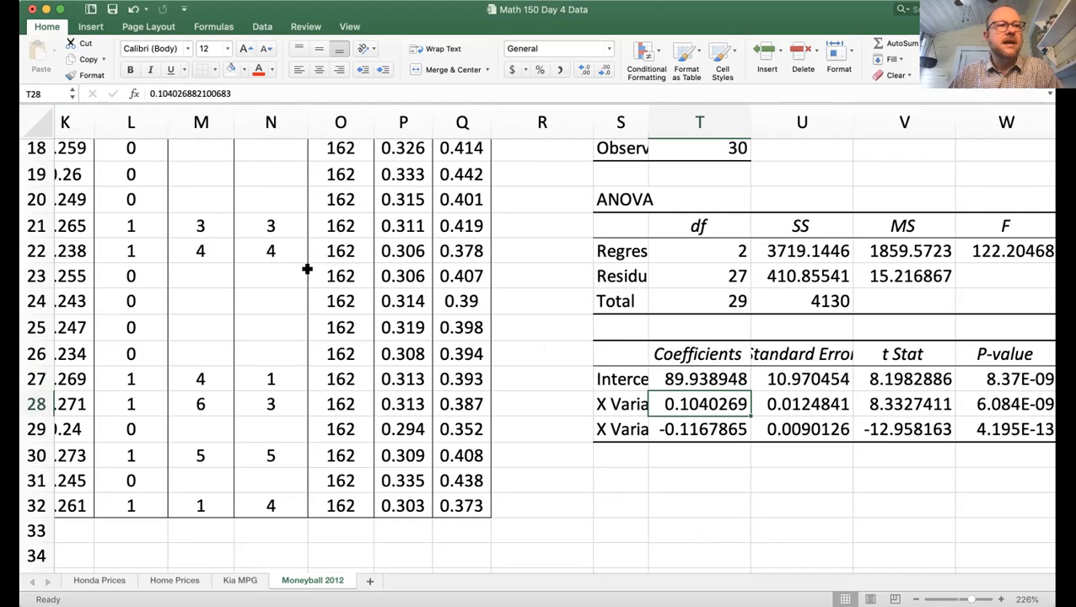
click(39, 93)
drag(39, 93, 20, 94)
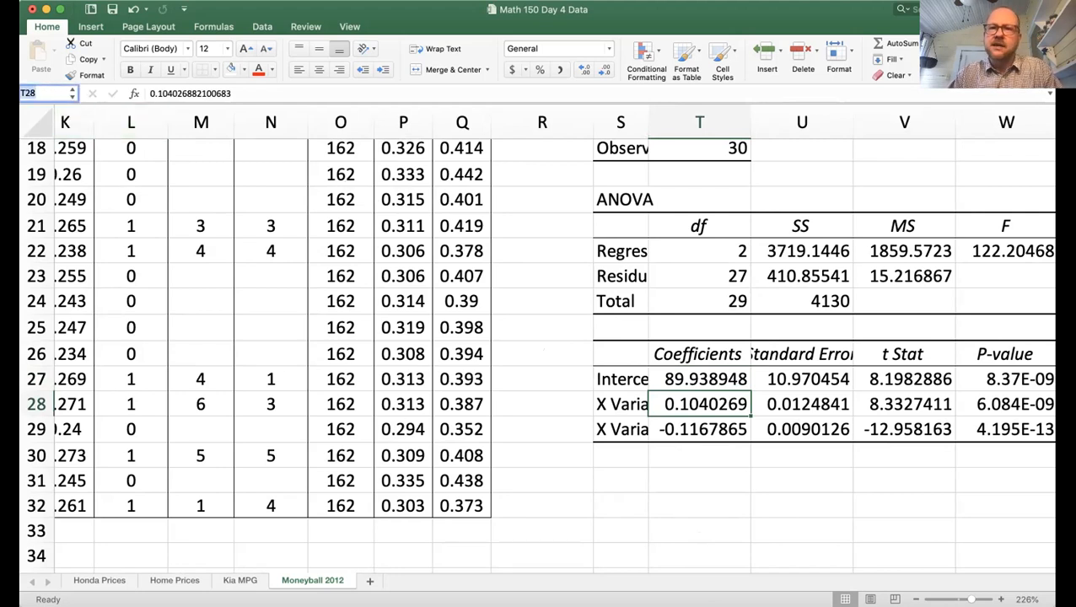
text(u)
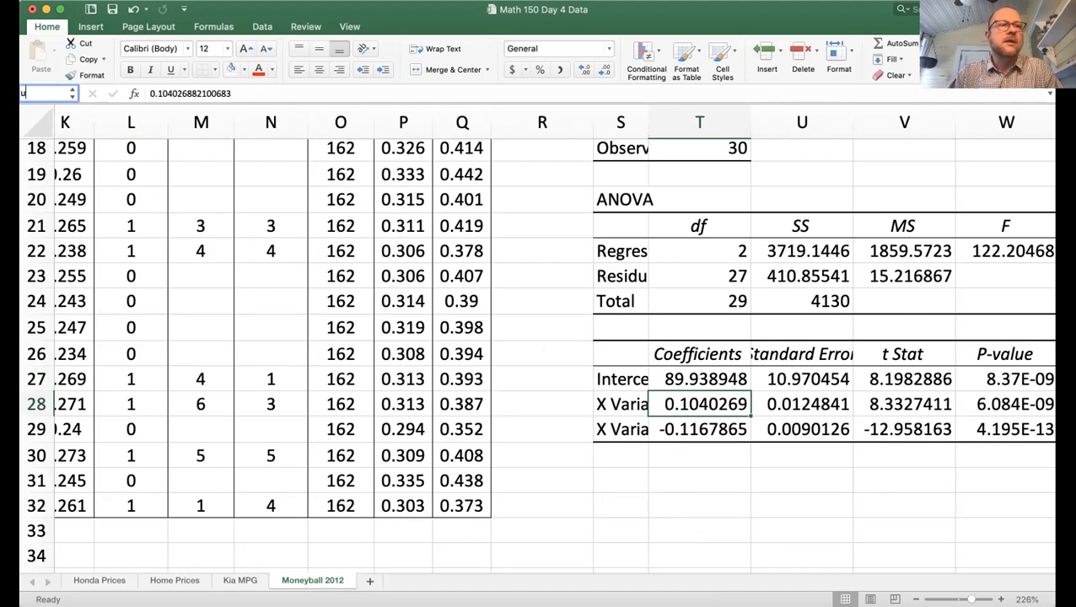
key(BackSpace)
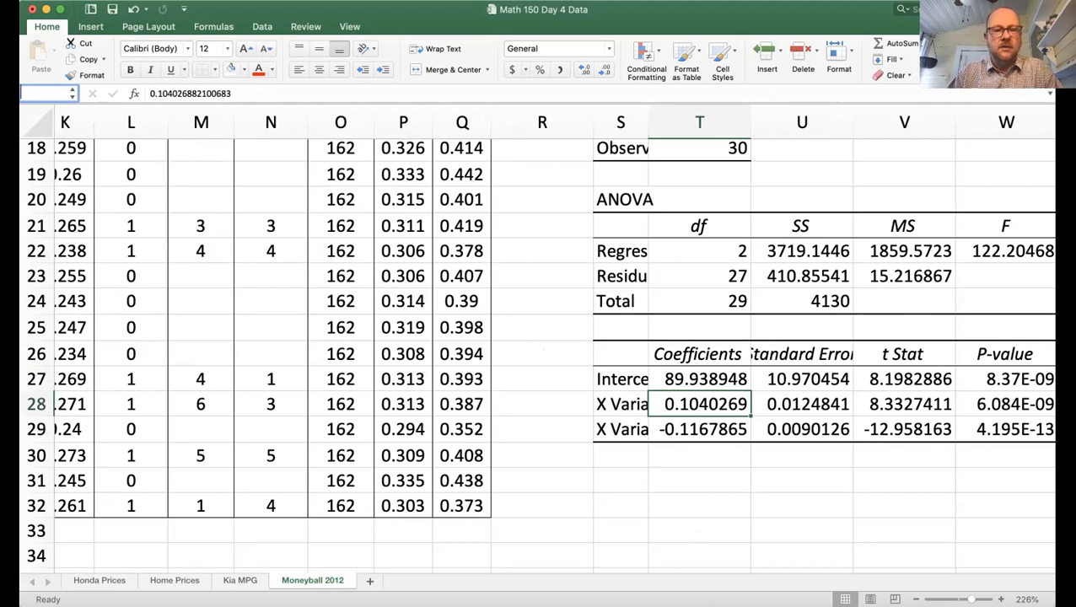
text(rs)
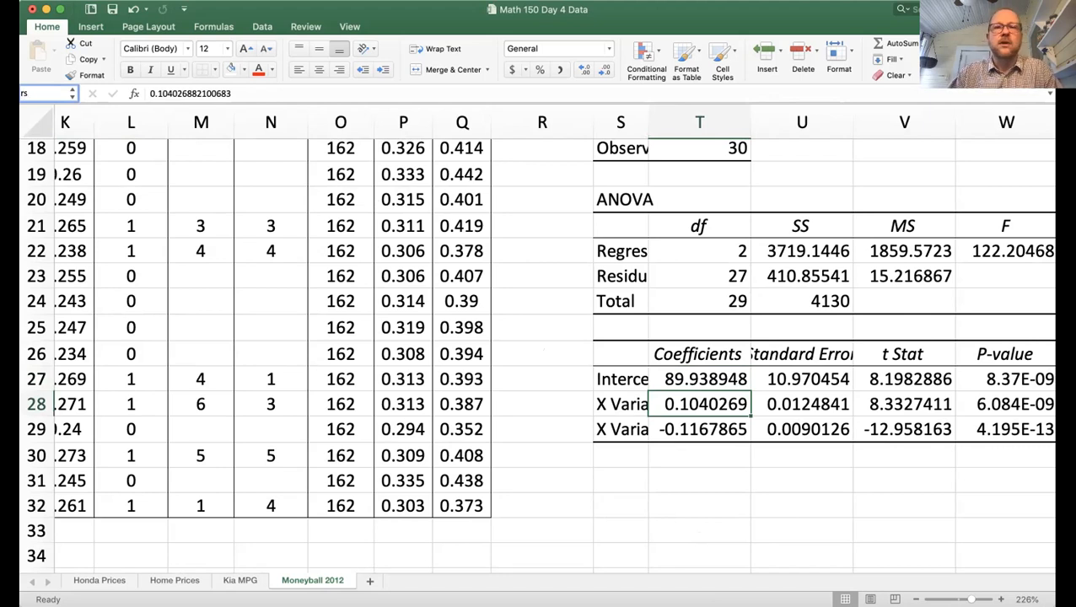
text(M)
key(Return)
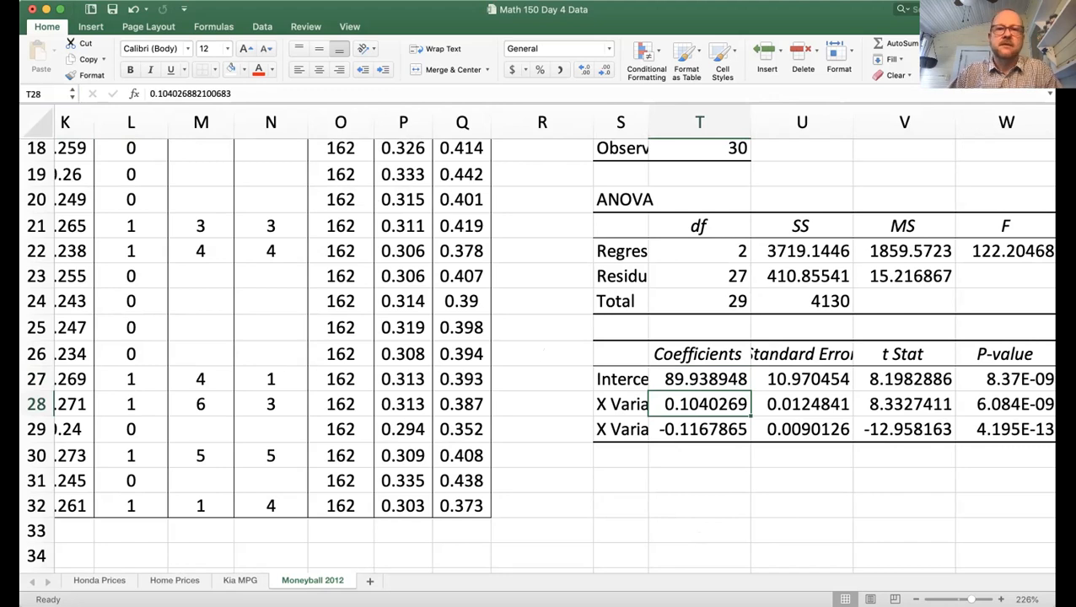
- Name cell T29, the second X variable's coefficient for Runs Allowed, raM
click(700, 429)
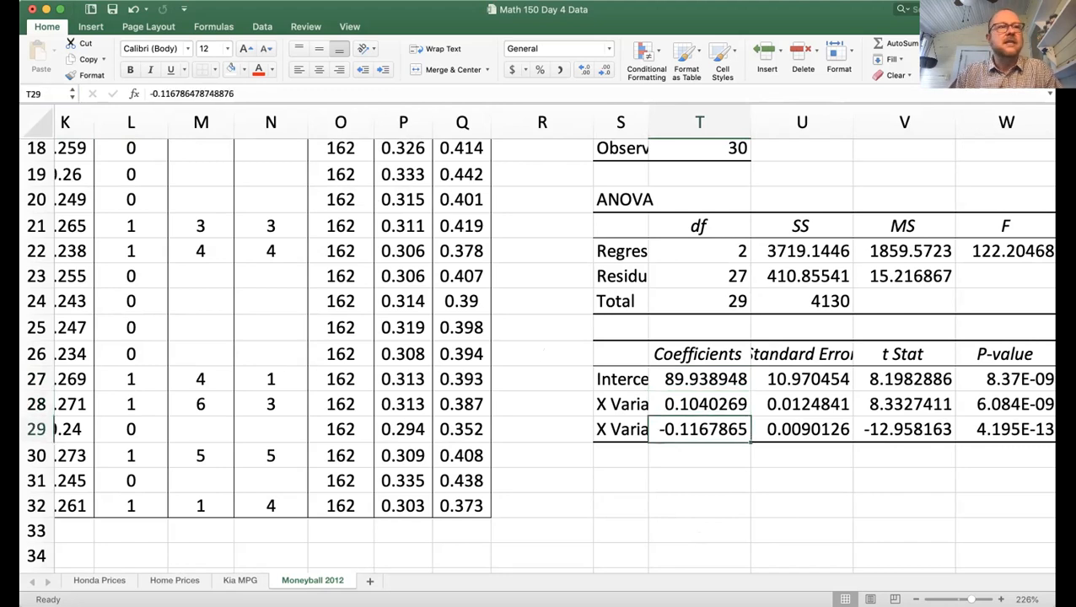
click(45, 93)
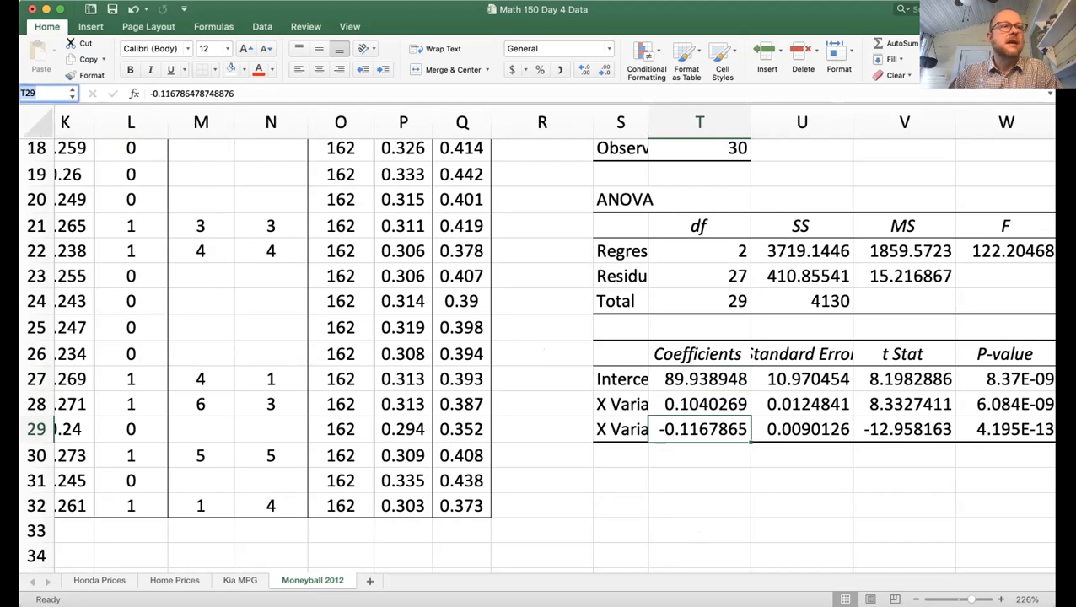
text(r)
key(BackSpace)
text(aM)
key(Return)
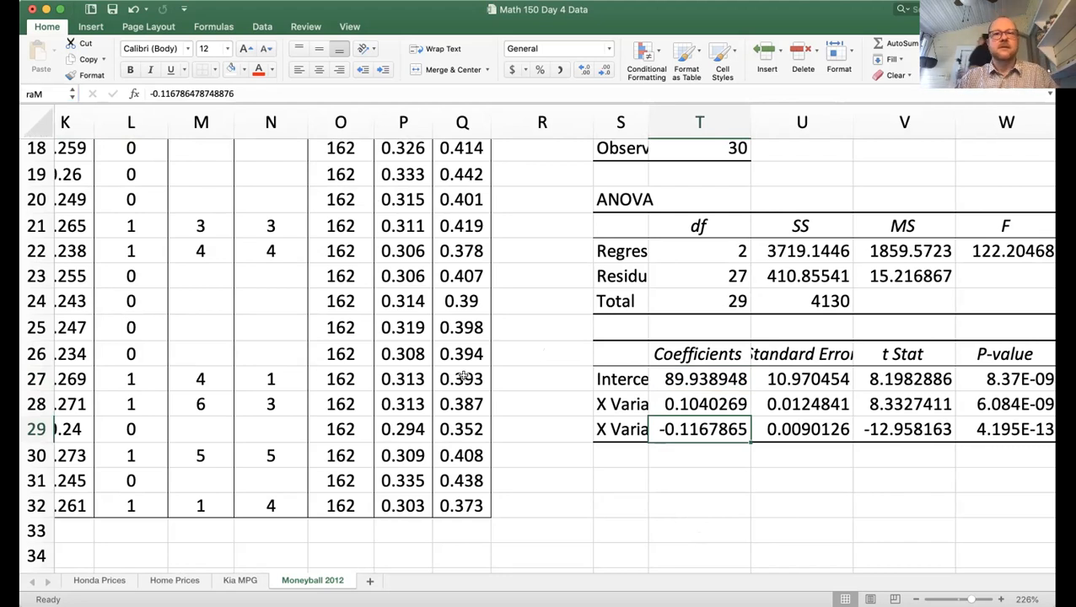
- Enter the formula =winsB+rsM*T4+rM in the CLT team's Est Wins cell V4
scroll(737, 420, down, 10)
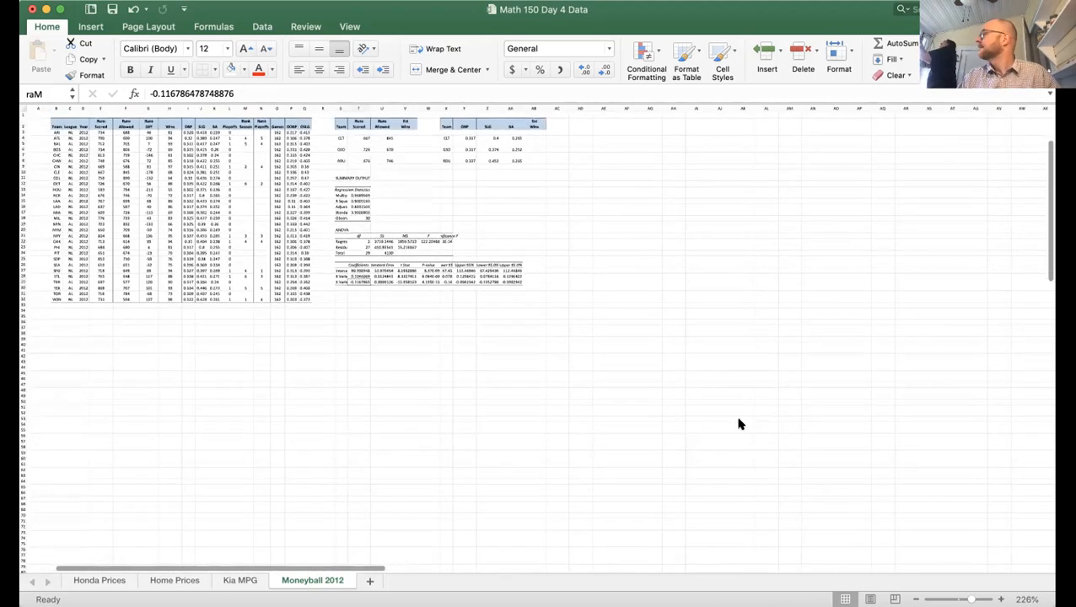
scroll(738, 422, up, 5)
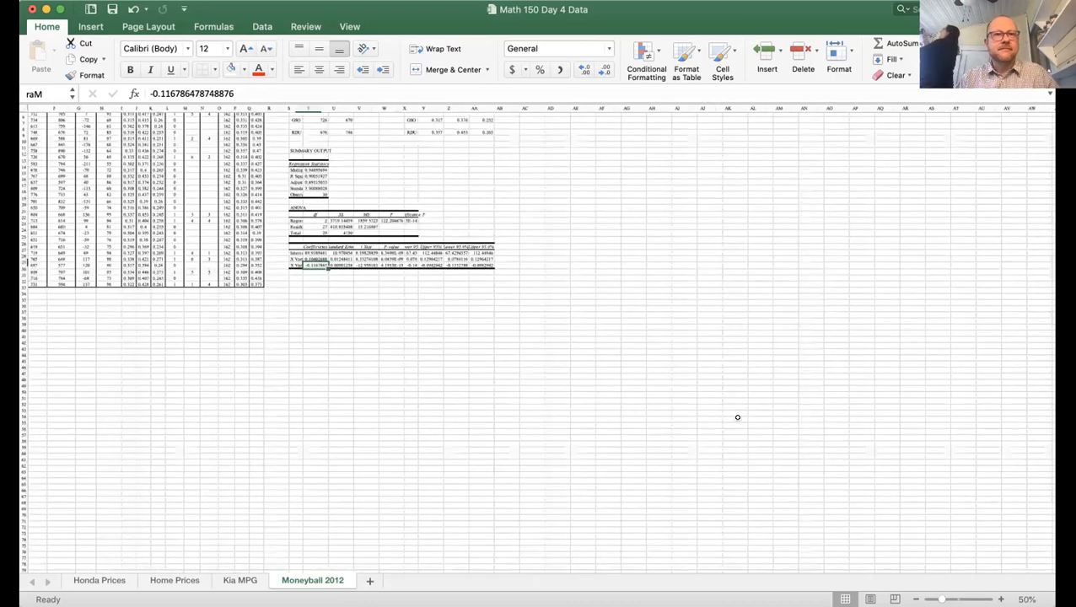
scroll(737, 421, up, 5)
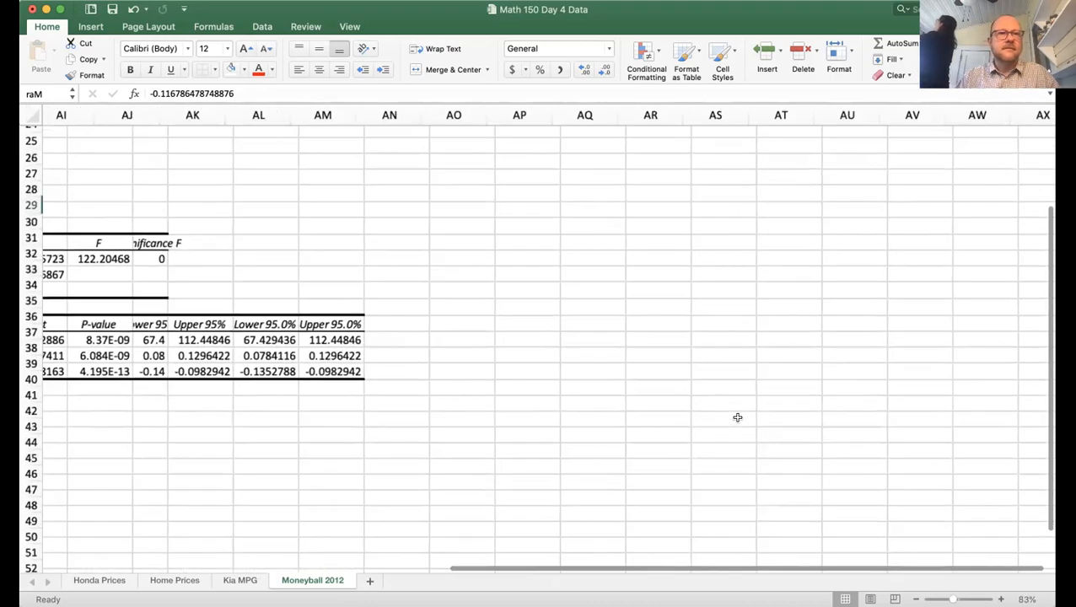
scroll(738, 421, up, 5)
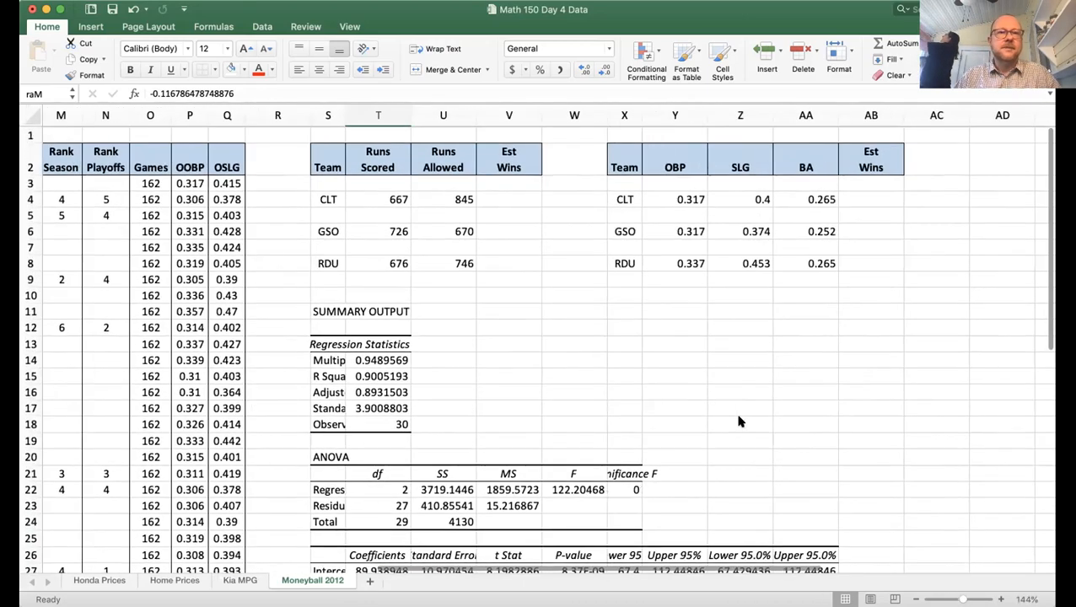
click(510, 196)
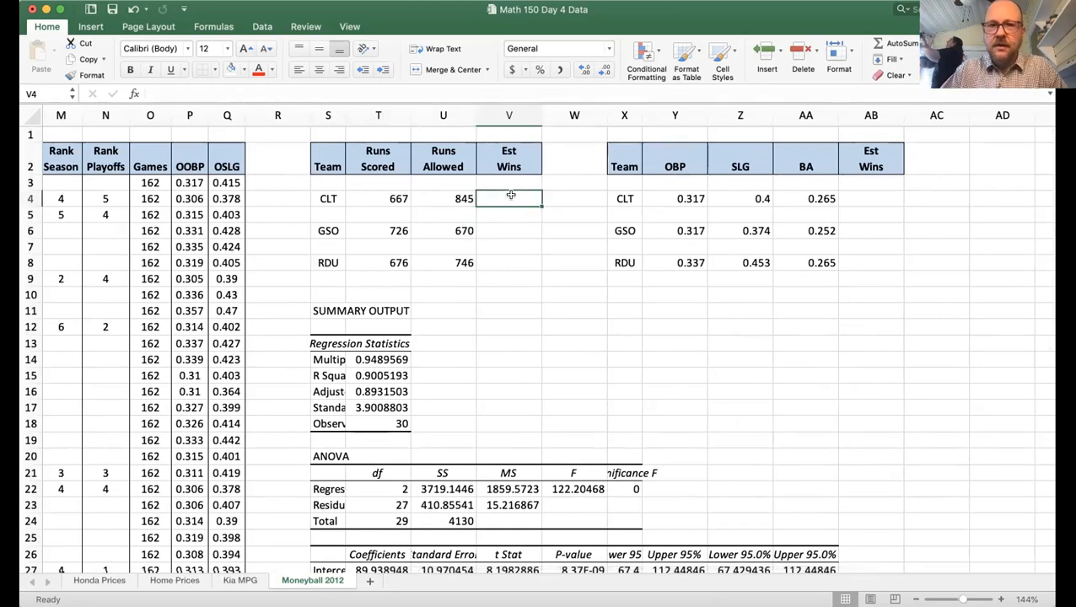
text(=)
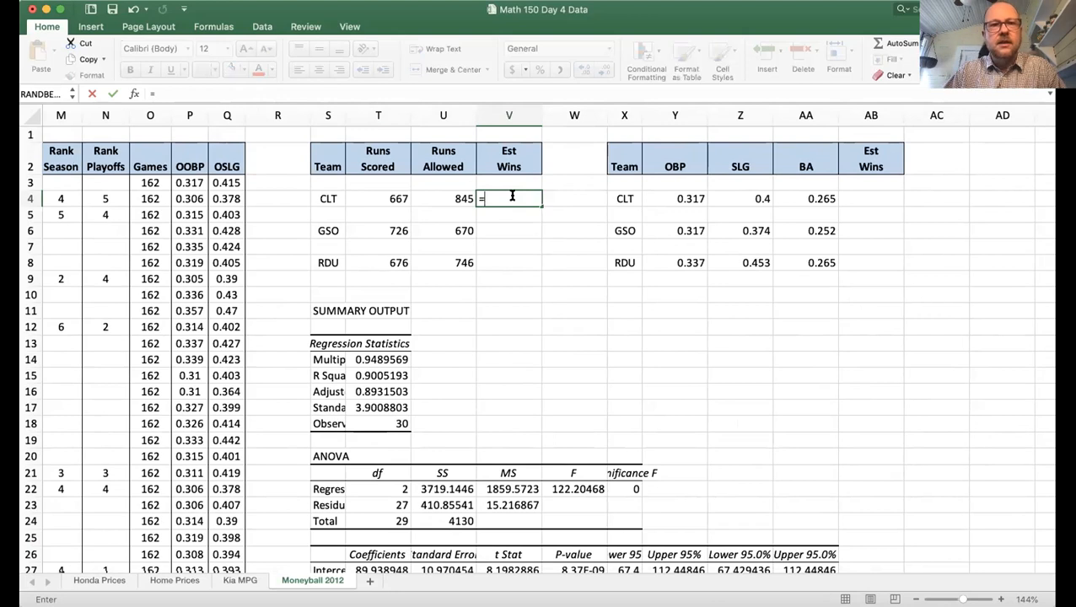
text(winsB+)
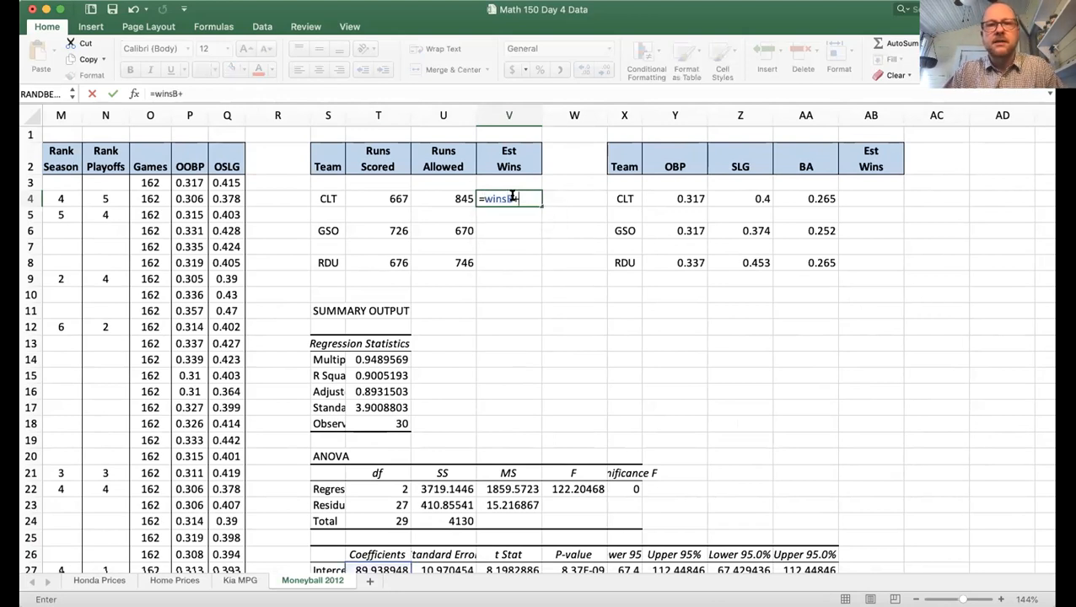
text(r)
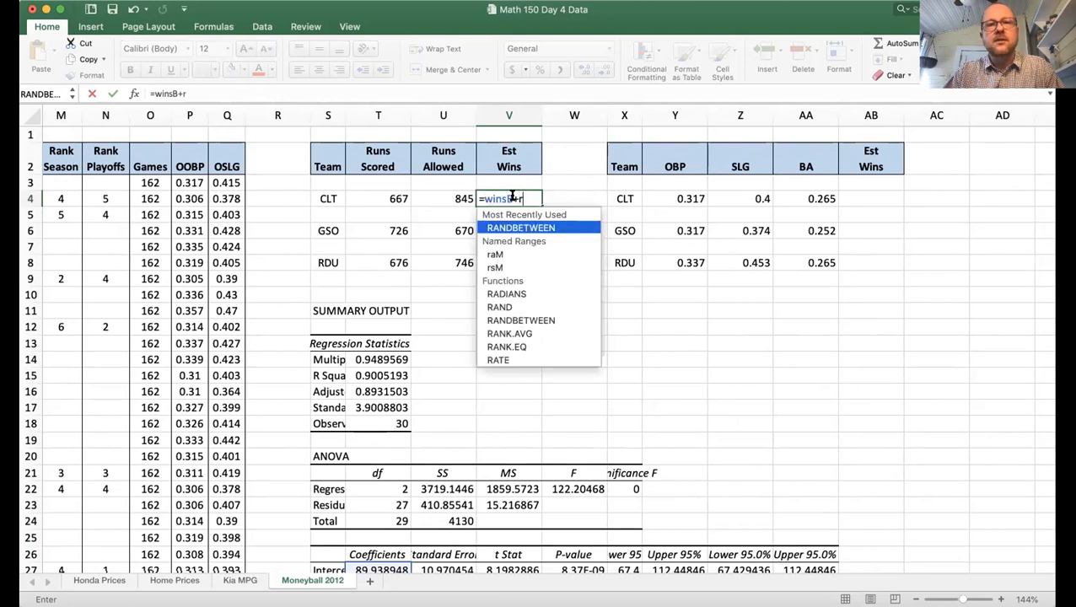
text(sM)
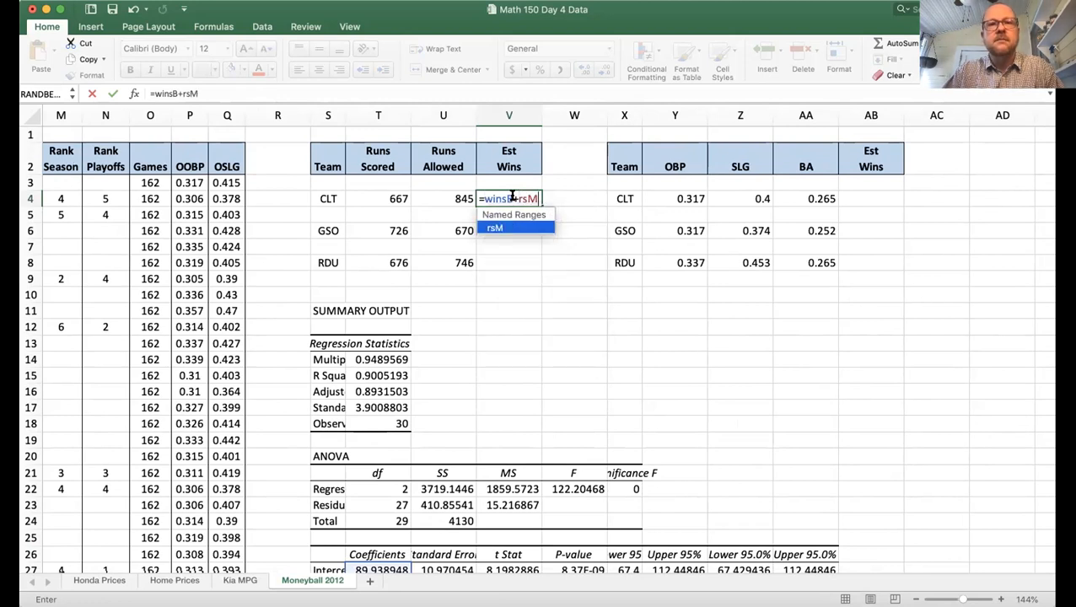
text(*)
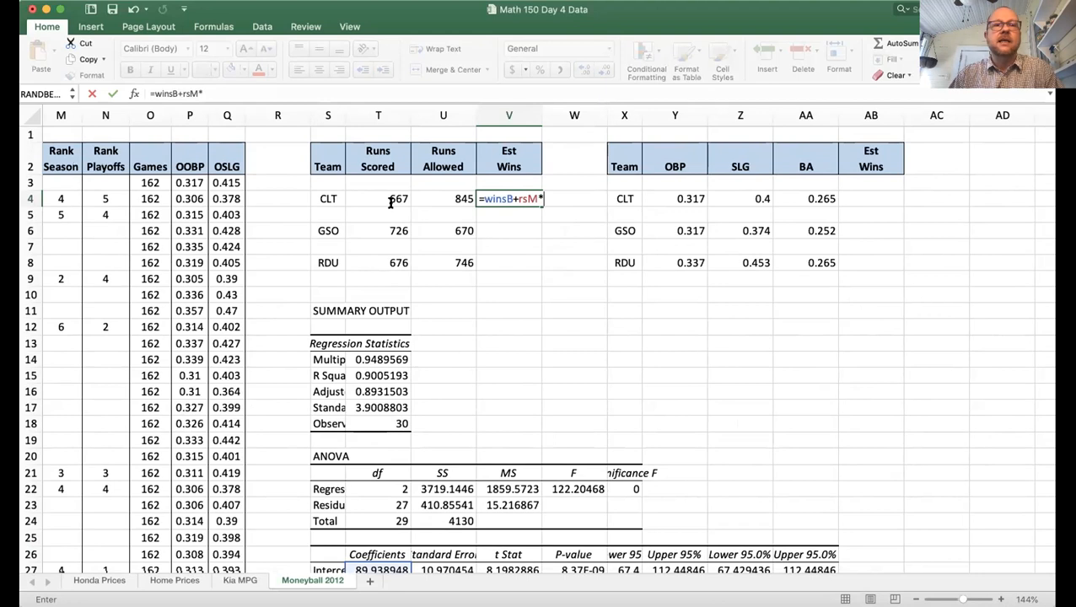
click(387, 195)
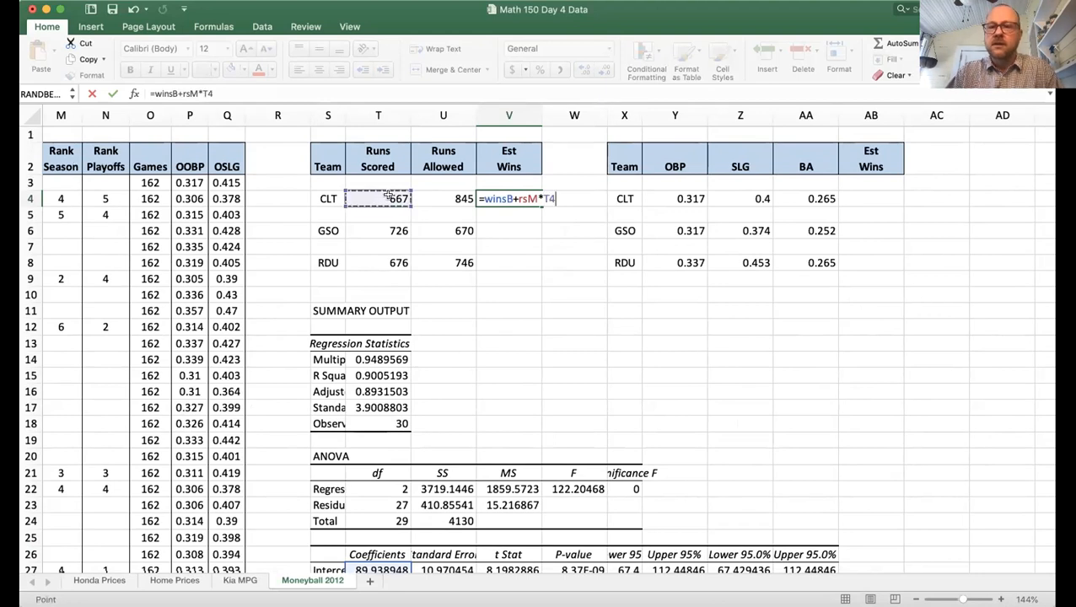
text(+r)
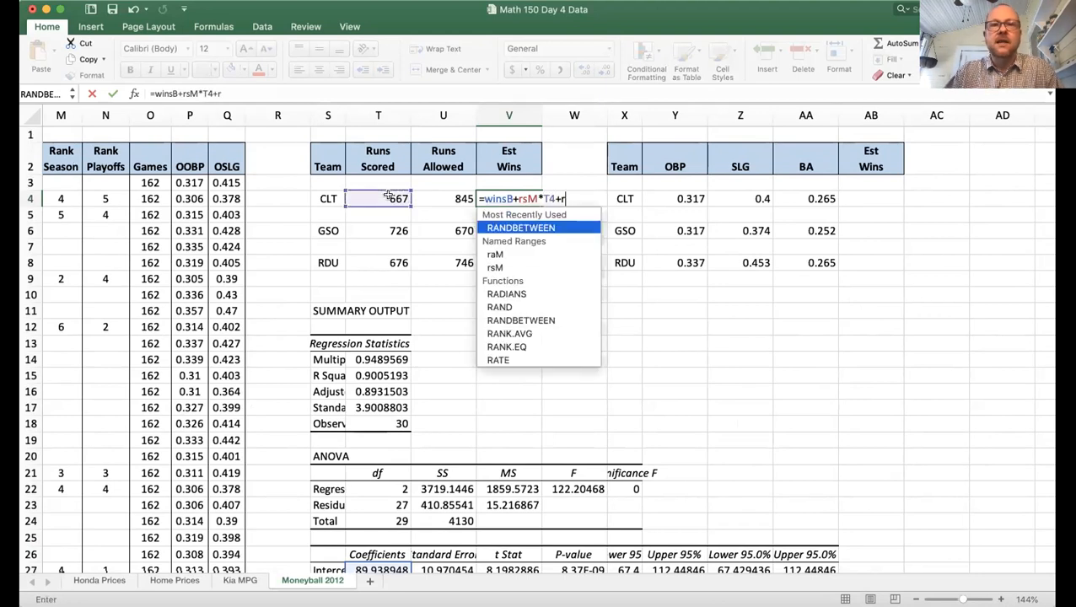
text(aM)
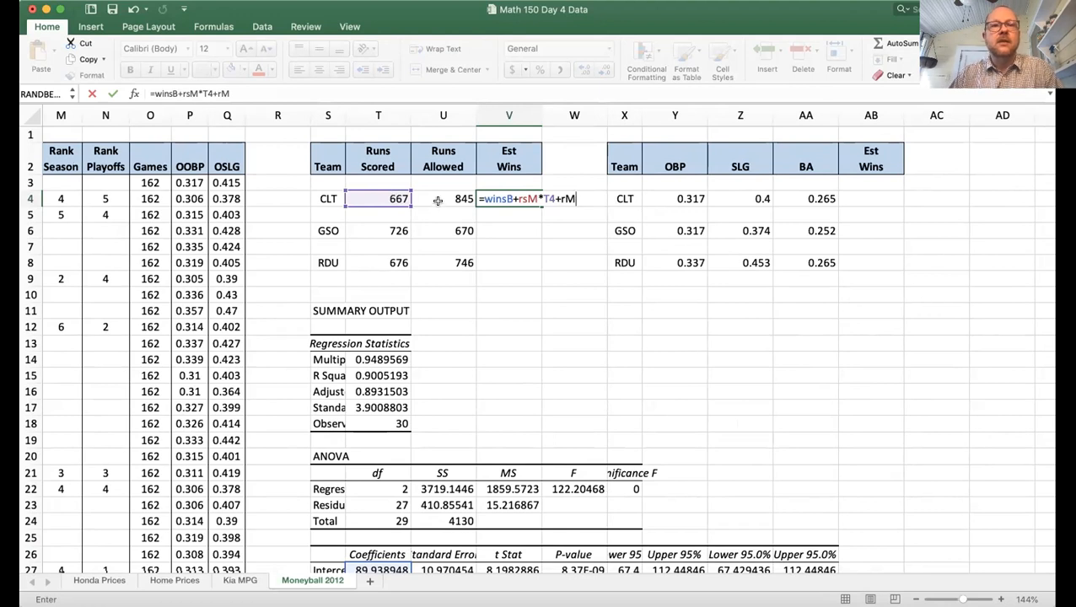
click(437, 199)
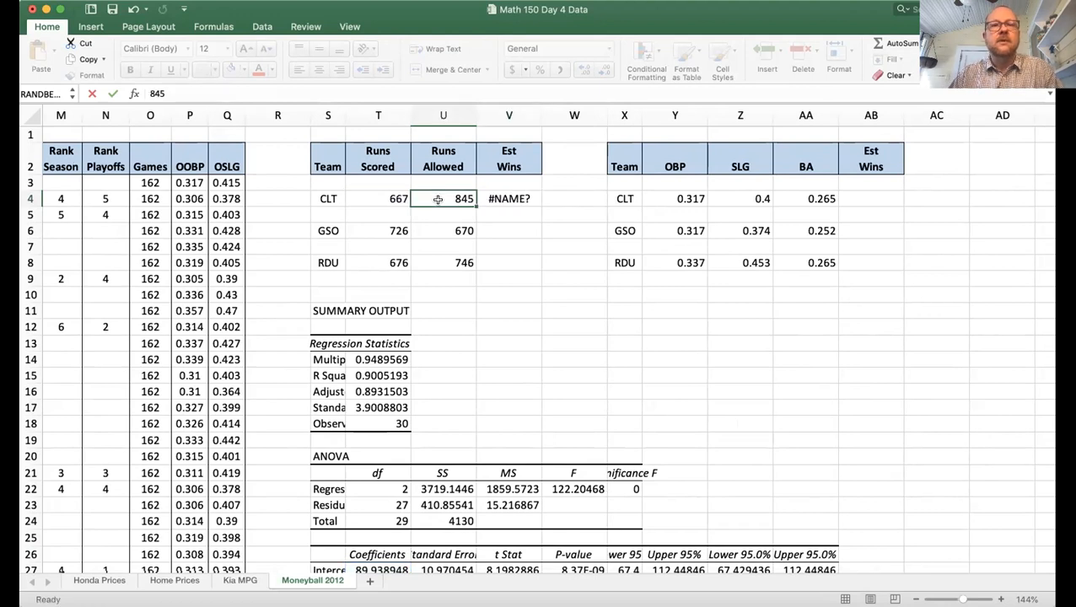
- Correct the CLT team's Est Wins formula in V4 to =winsB+rsM*T4+raM*U4
click(510, 198)
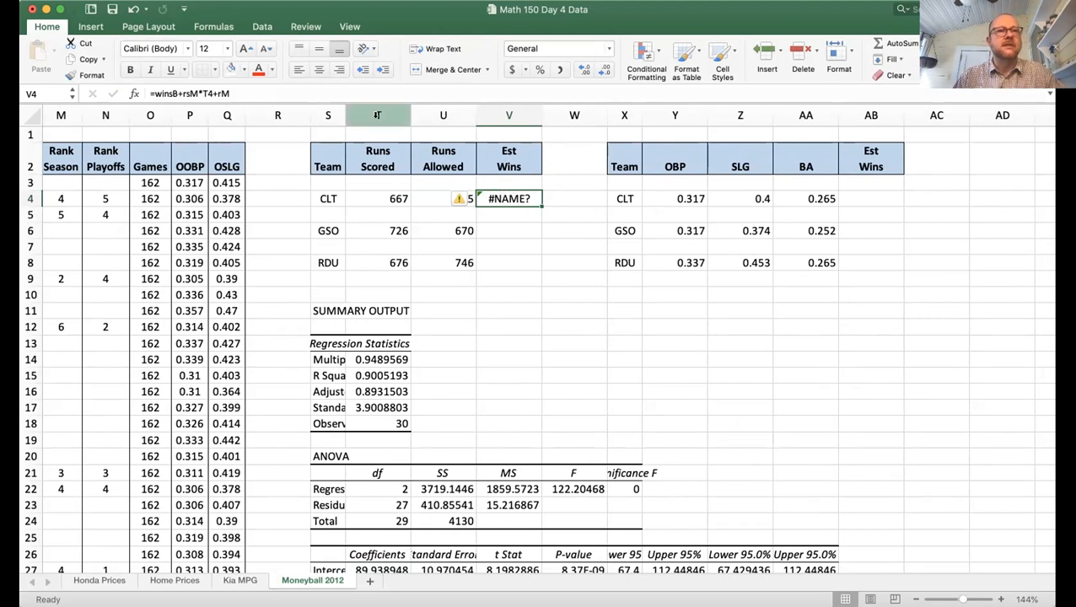
click(263, 92)
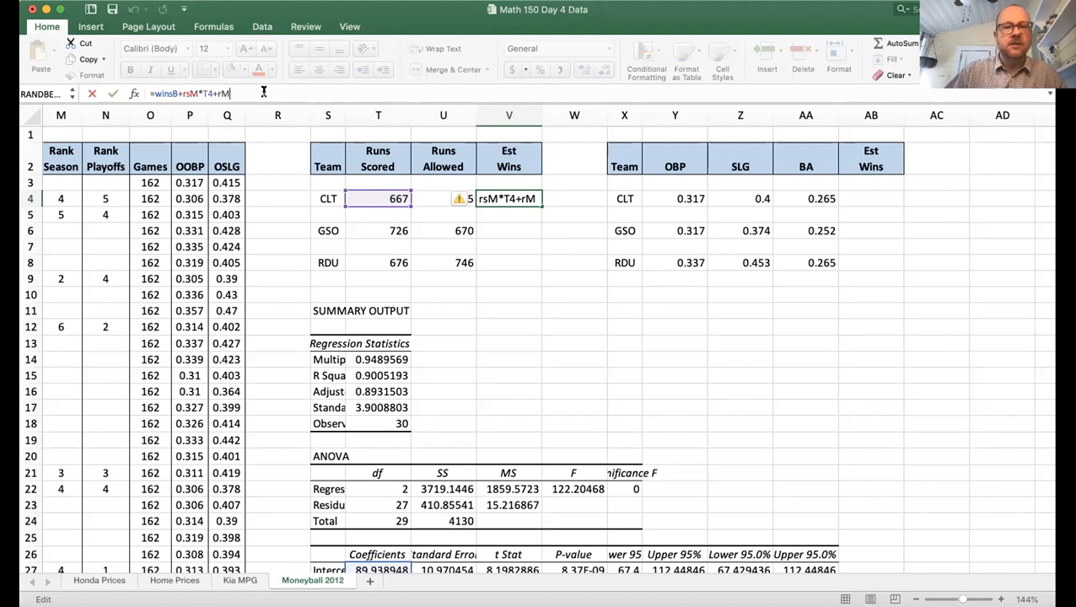
key(BackSpace)
text(a)
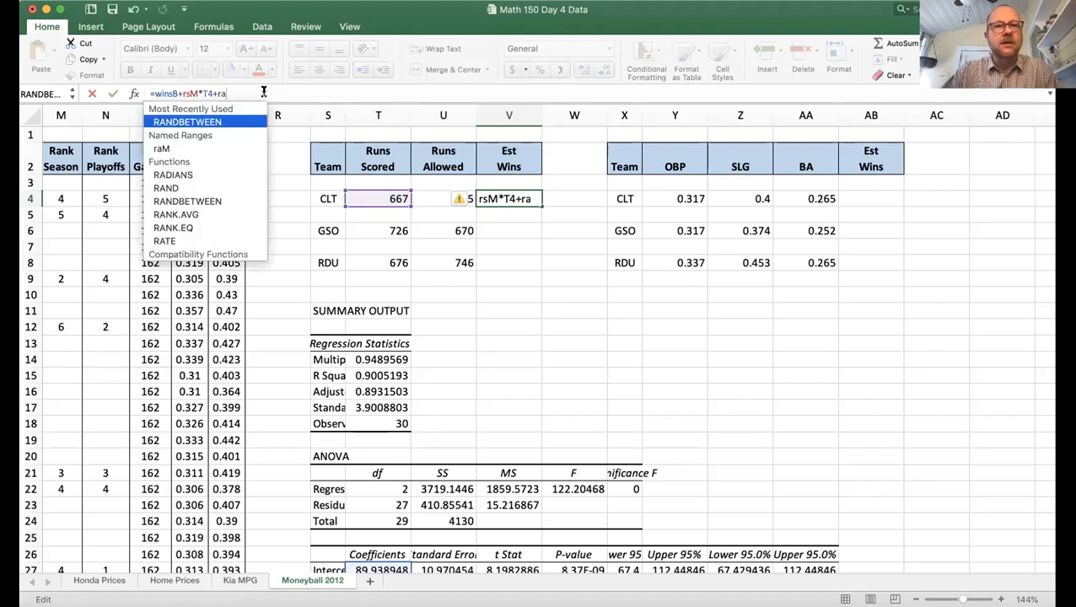
text(M*)
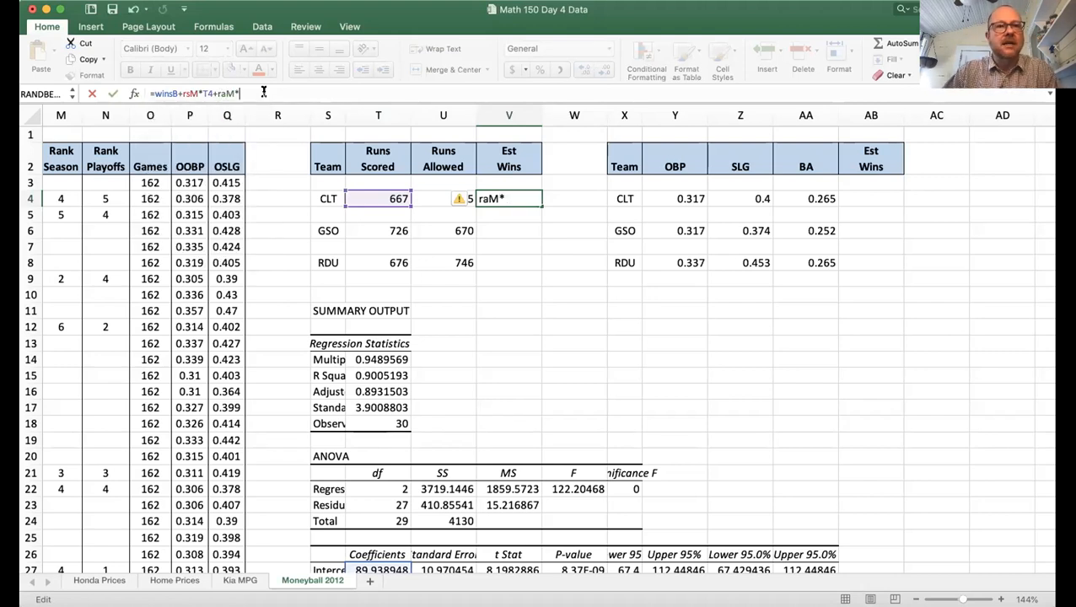
click(424, 197)
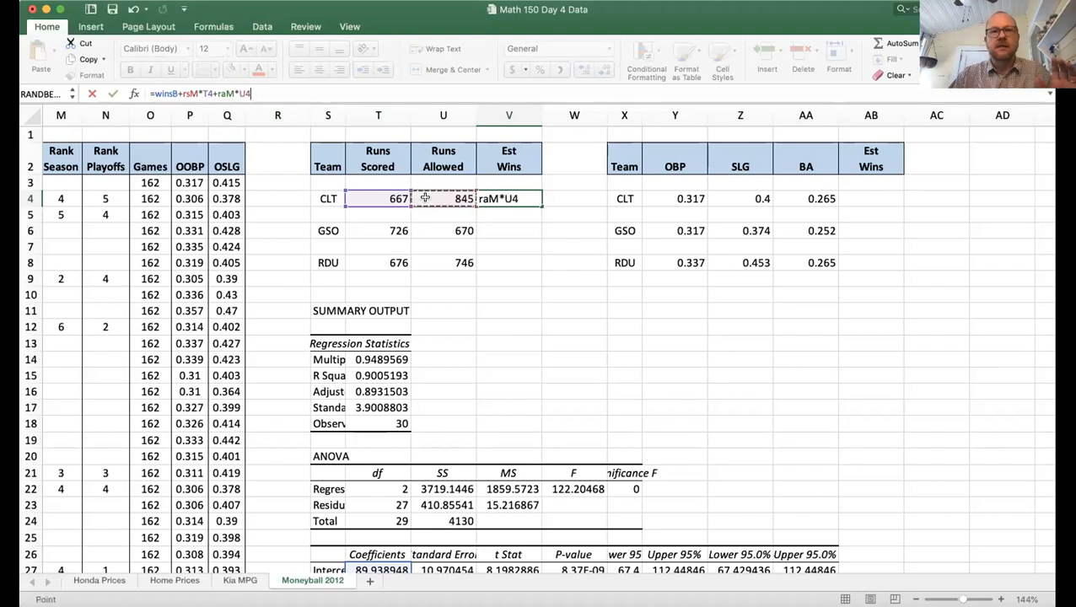
key(Return)
- Format the CLT team's Est Wins cell V4 as a Number with 0 decimal places
click(533, 198)
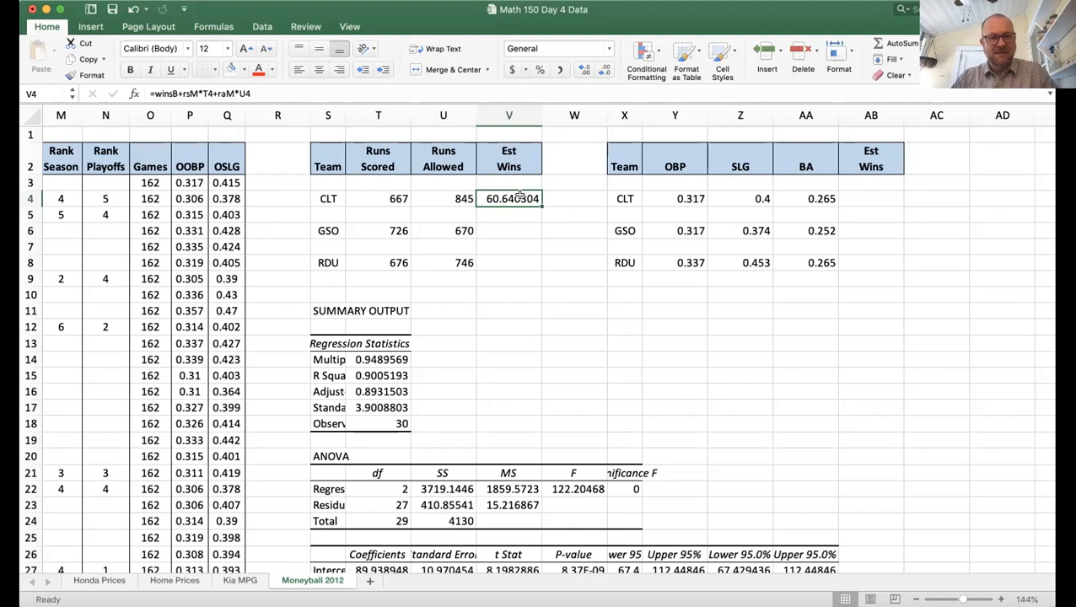
key(super+1)
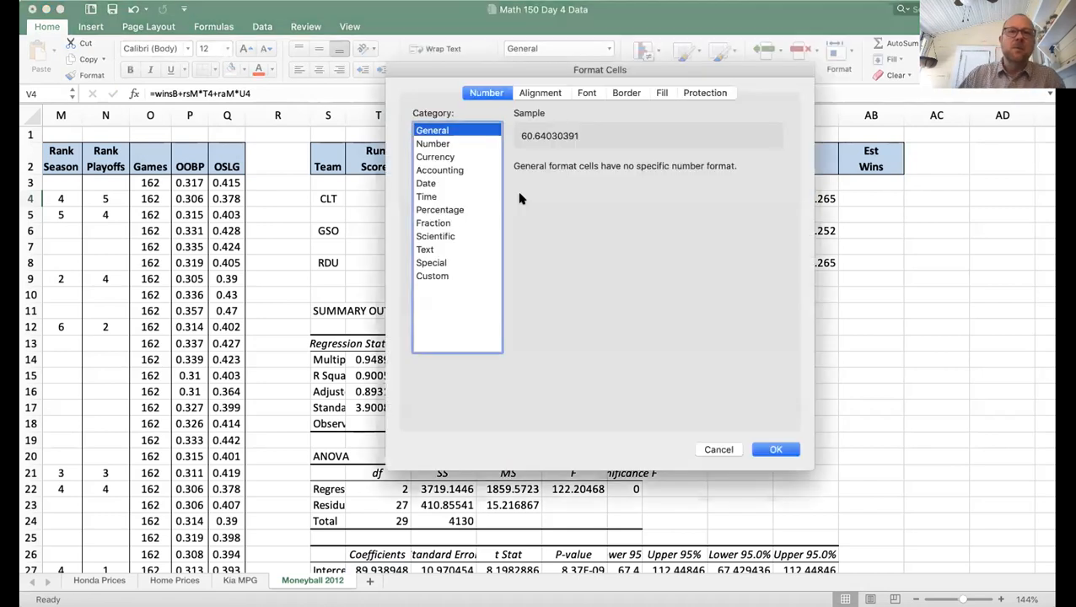
click(445, 144)
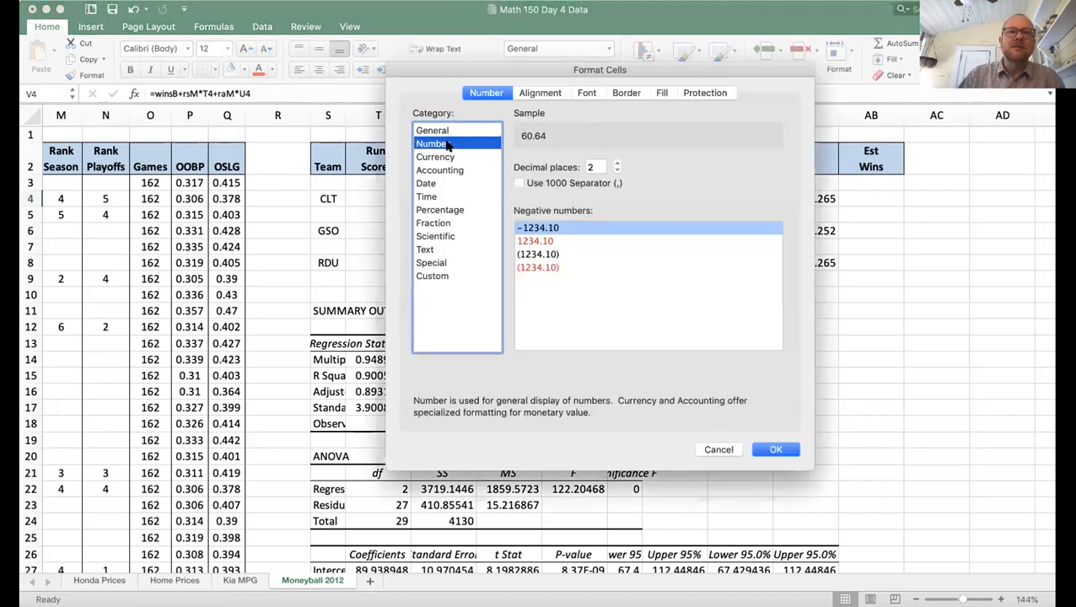
click(617, 171)
click(617, 171)
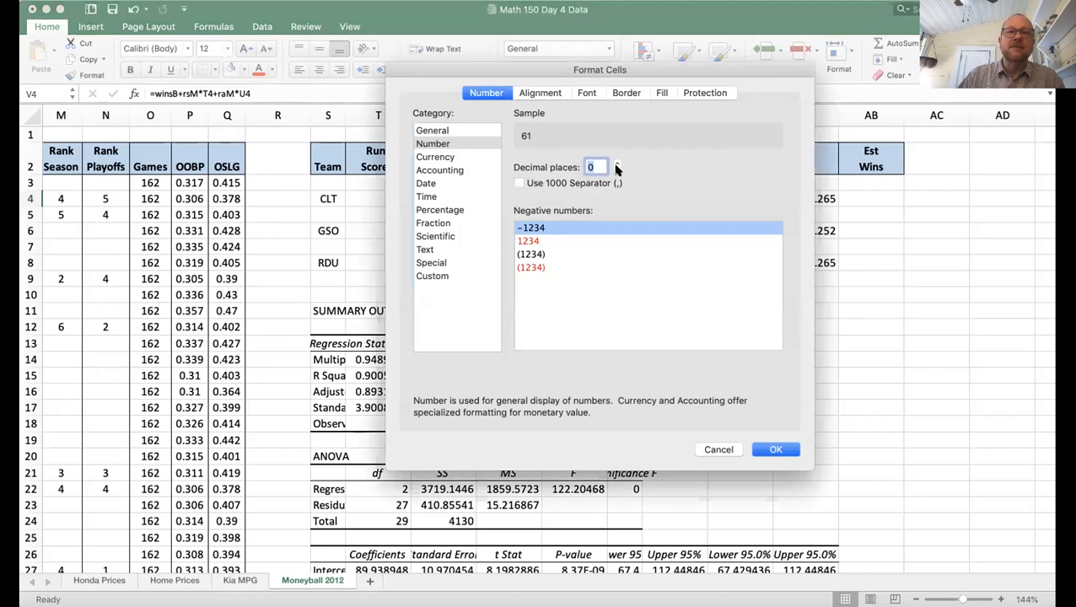
click(775, 449)
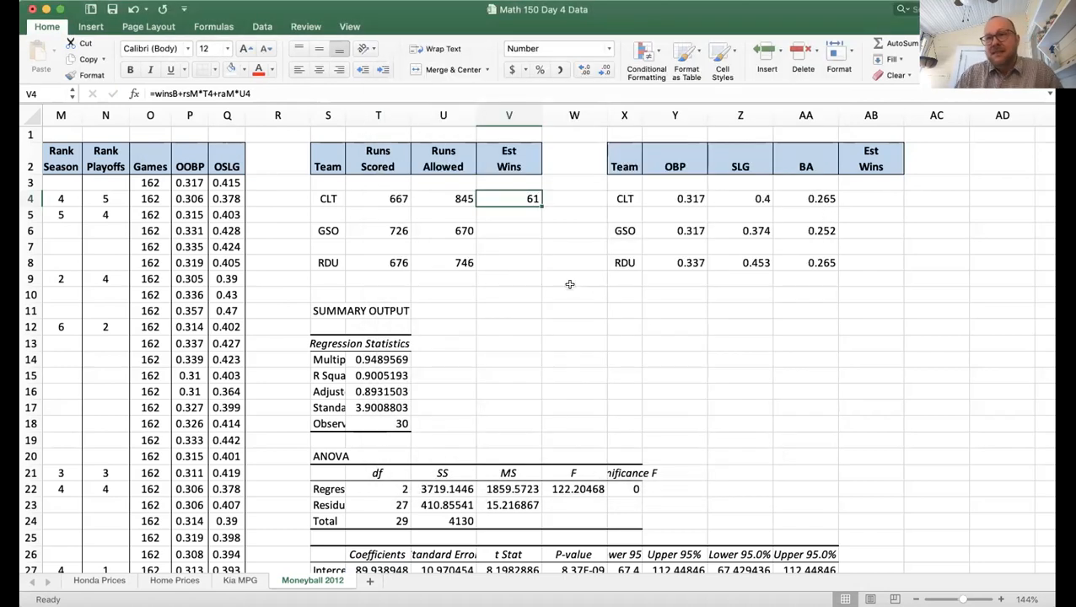
- Copy the Est Wins formula from V4 to the GSO cell V6 and the RDU cell V8, and check the pasted formulas
key(super+c)
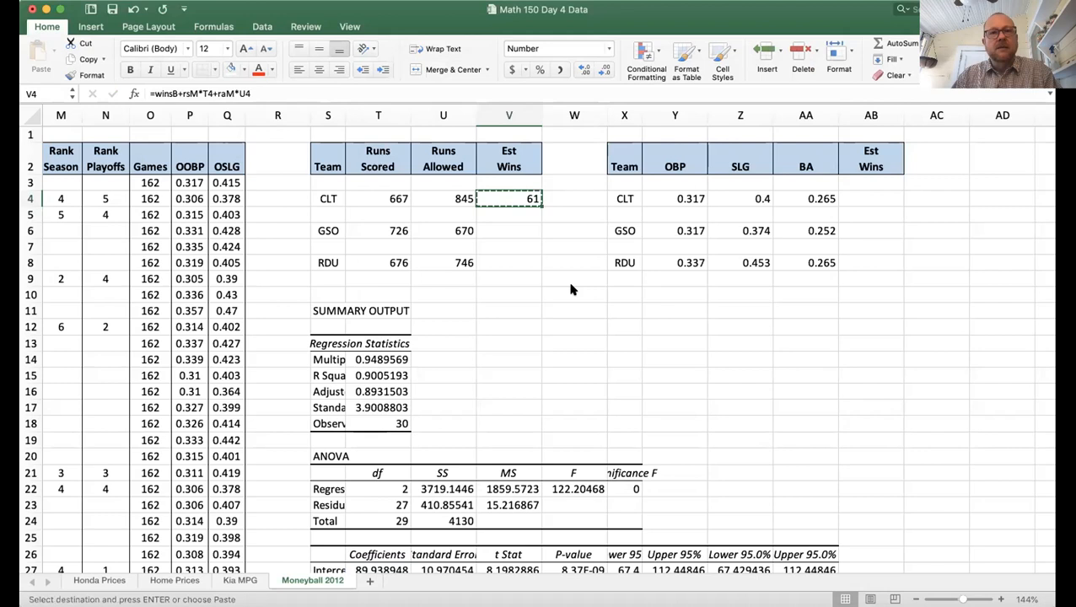
click(522, 233)
key(super+v)
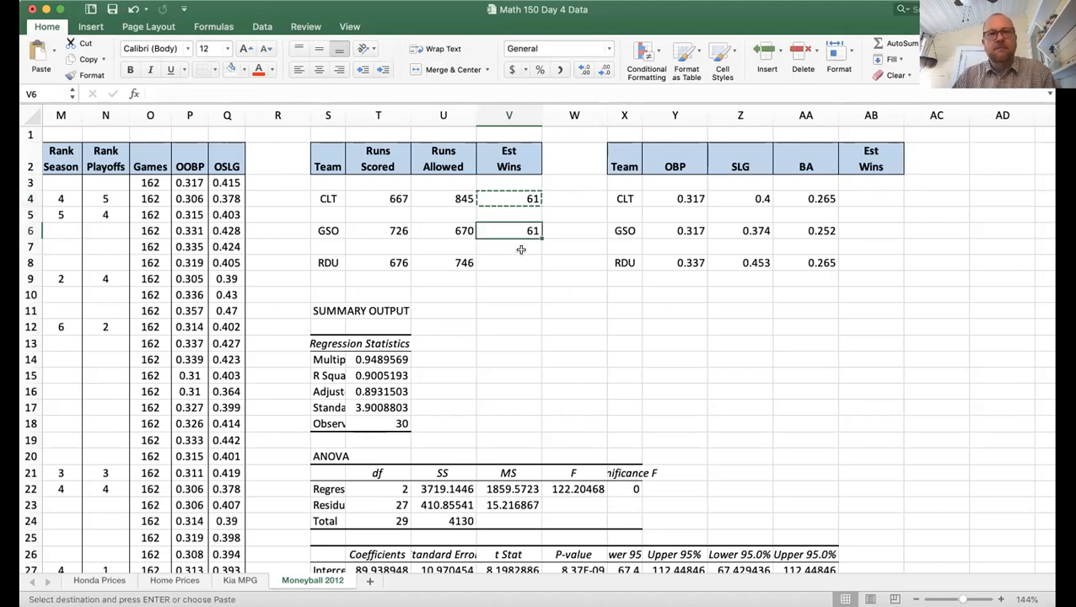
click(514, 262)
key(super+v)
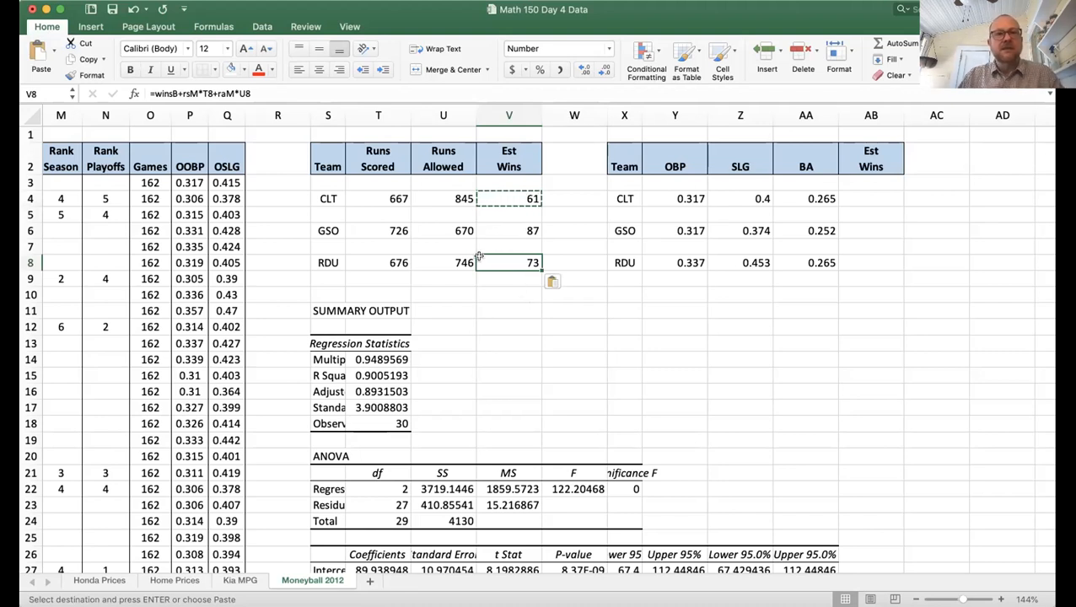
key(Up)
key(Up)
key(Up)
key(Up)
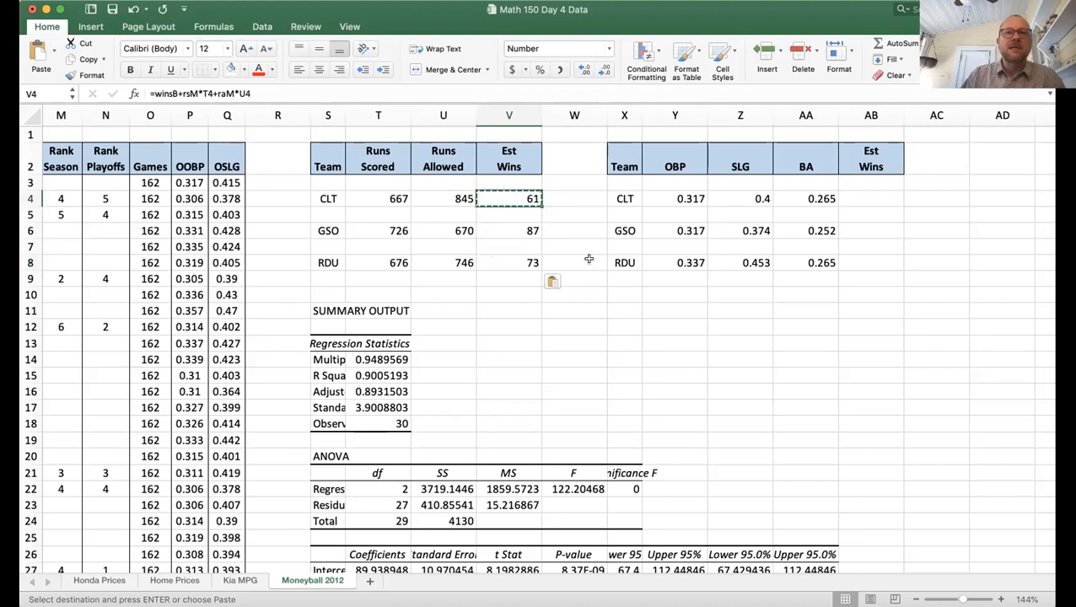
click(519, 233)
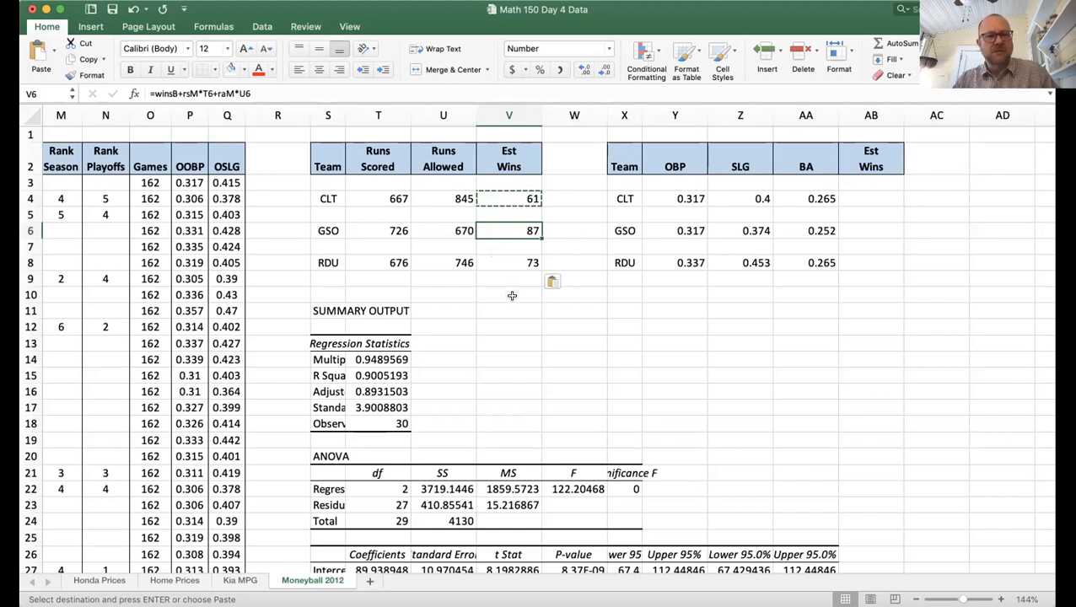
key(Escape)
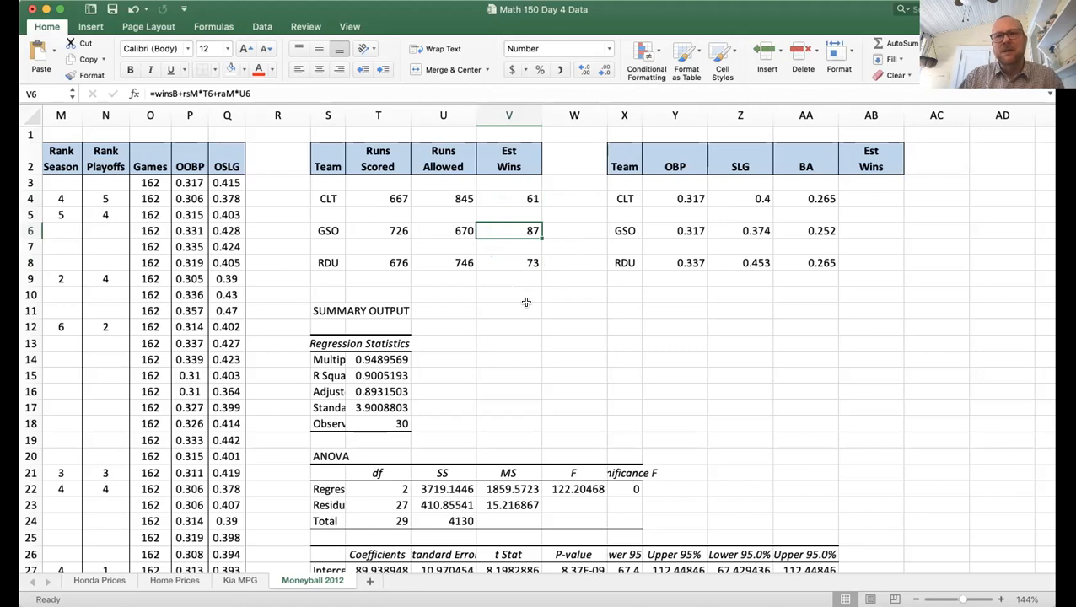
- Examine the second prediction table with OBP, SLG and BA alongside the data columns and the existing regression output
scroll(525, 302, left, 2)
scroll(525, 302, right, 2)
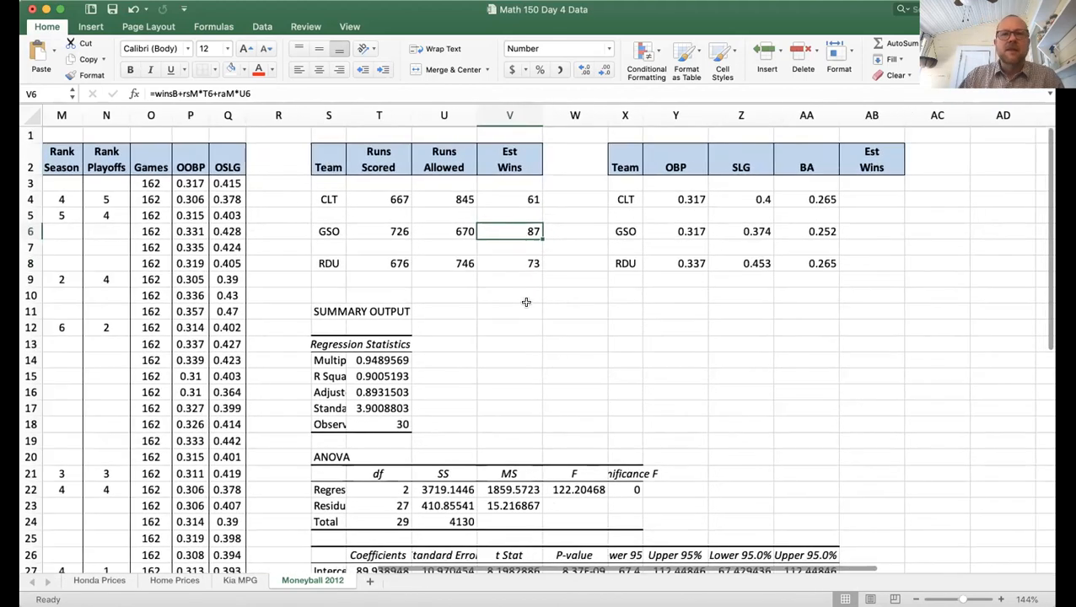
scroll(526, 302, right, 1)
scroll(723, 256, right, 1)
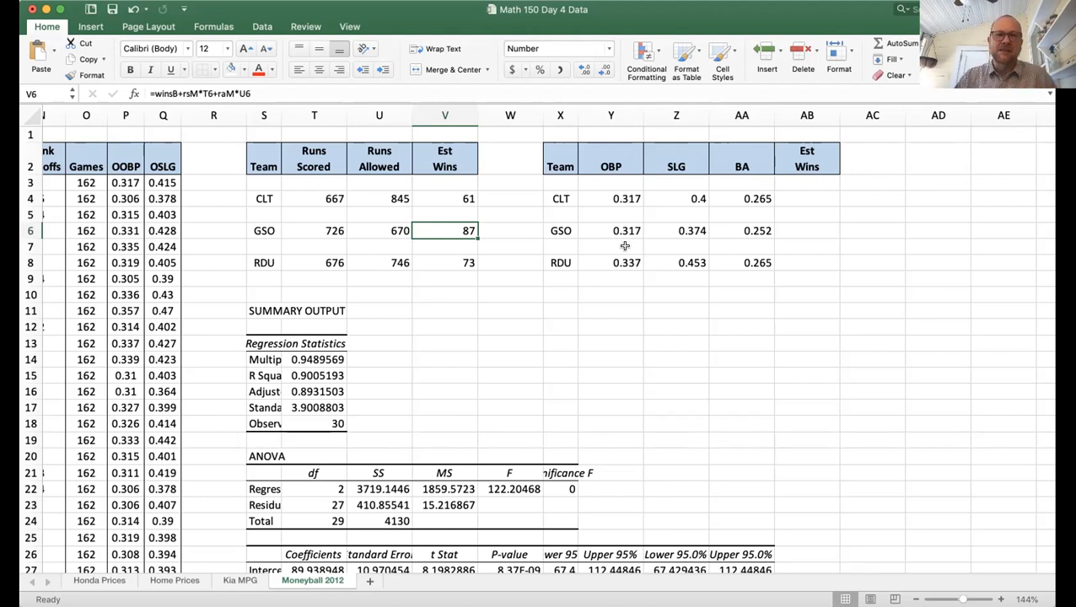
scroll(681, 253, left, 3)
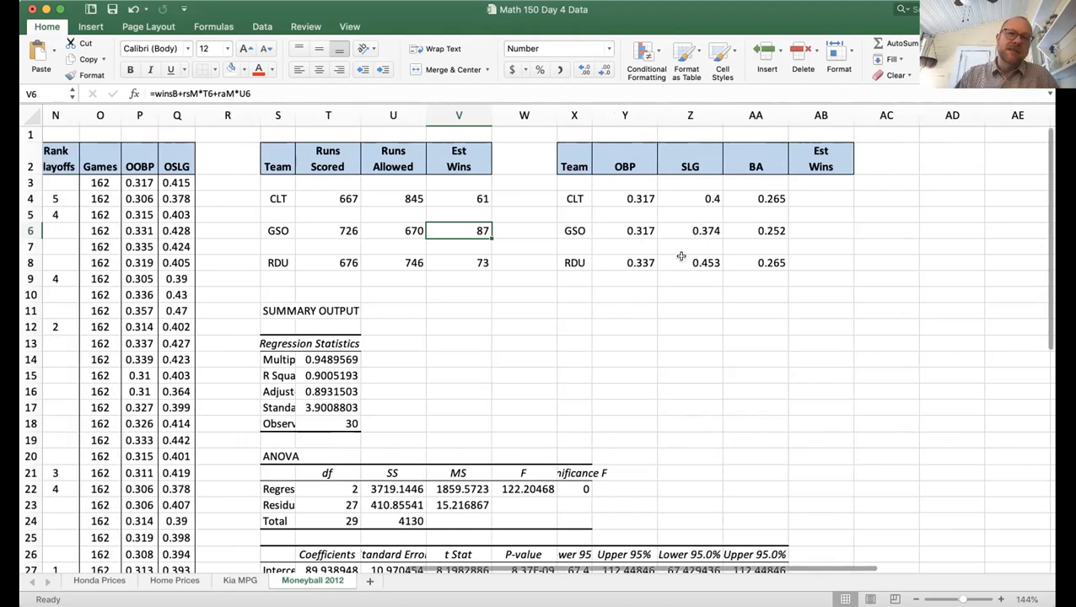
scroll(681, 255, left, 1)
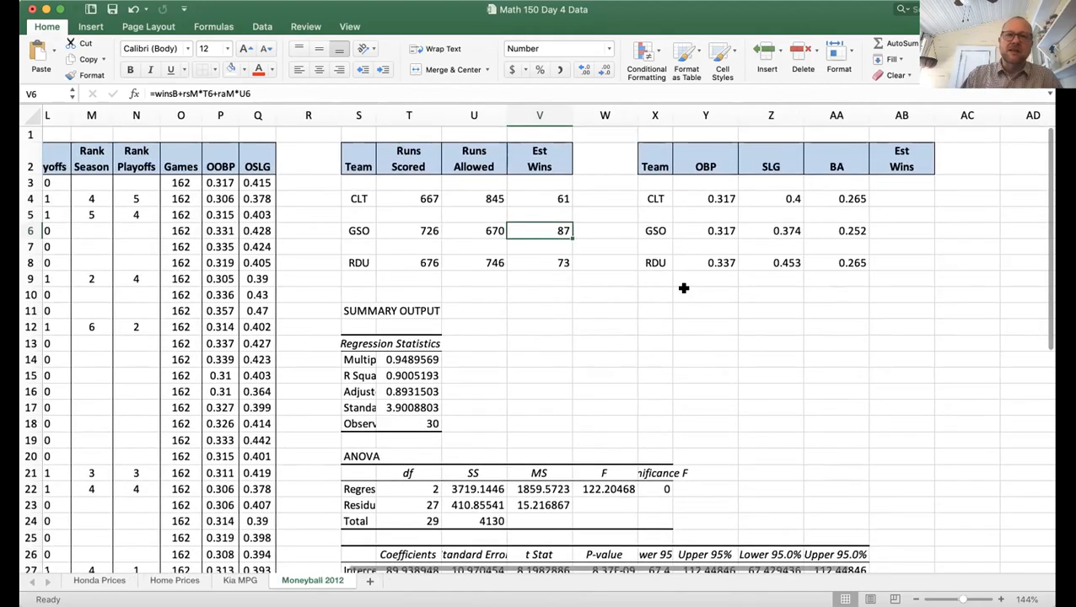
scroll(686, 288, down, 2)
scroll(684, 291, left, 3)
scroll(685, 291, left, 1)
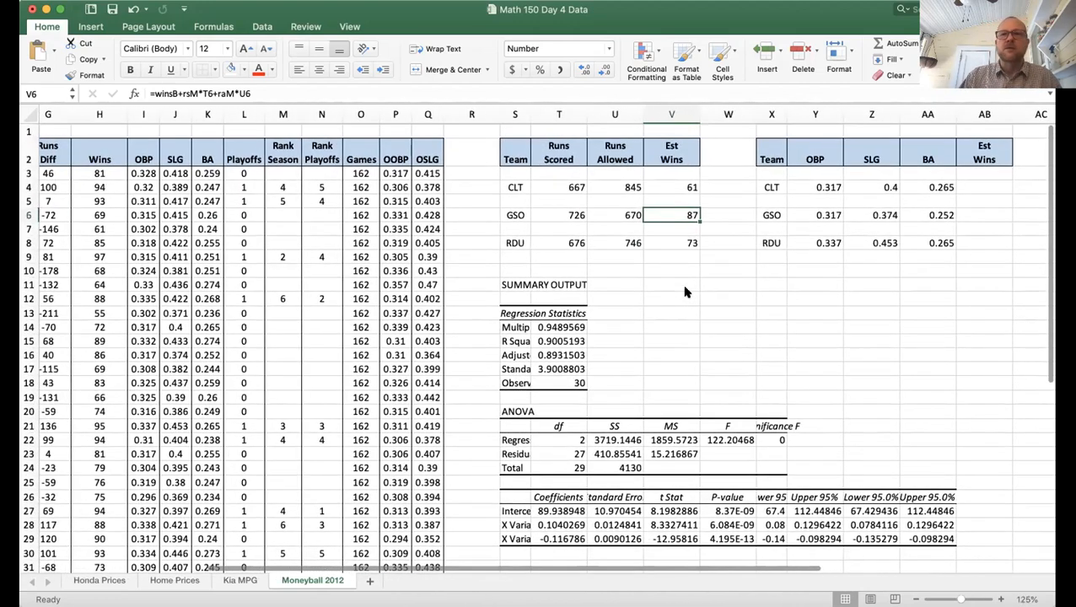
scroll(692, 288, left, 3)
scroll(692, 288, down, 5)
scroll(692, 289, right, 1)
scroll(693, 288, up, 5)
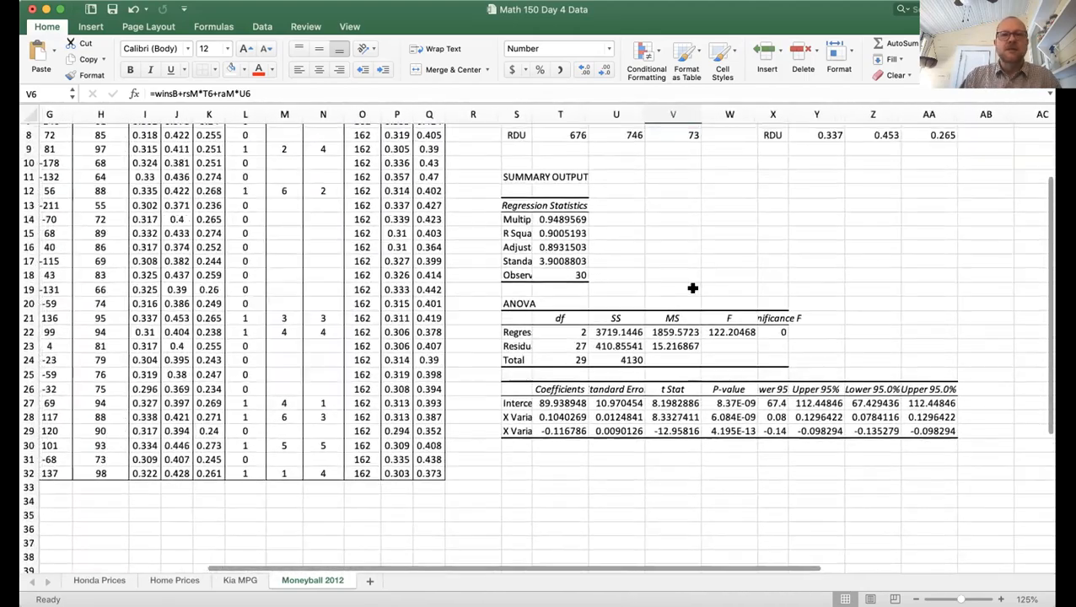
scroll(693, 289, down, 1)
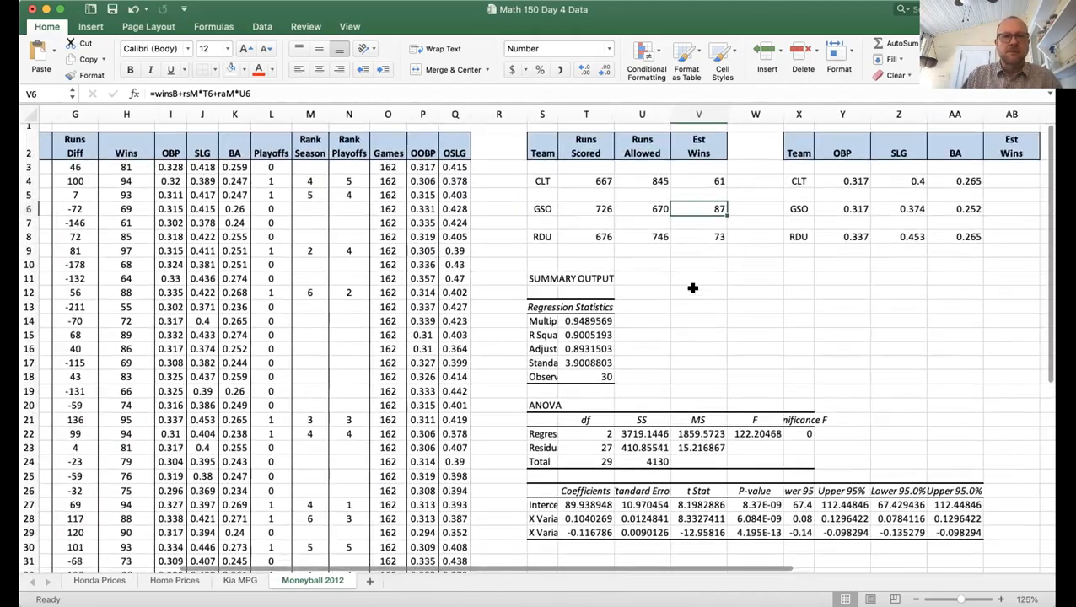
scroll(692, 288, down, 2)
scroll(540, 481, down, 2)
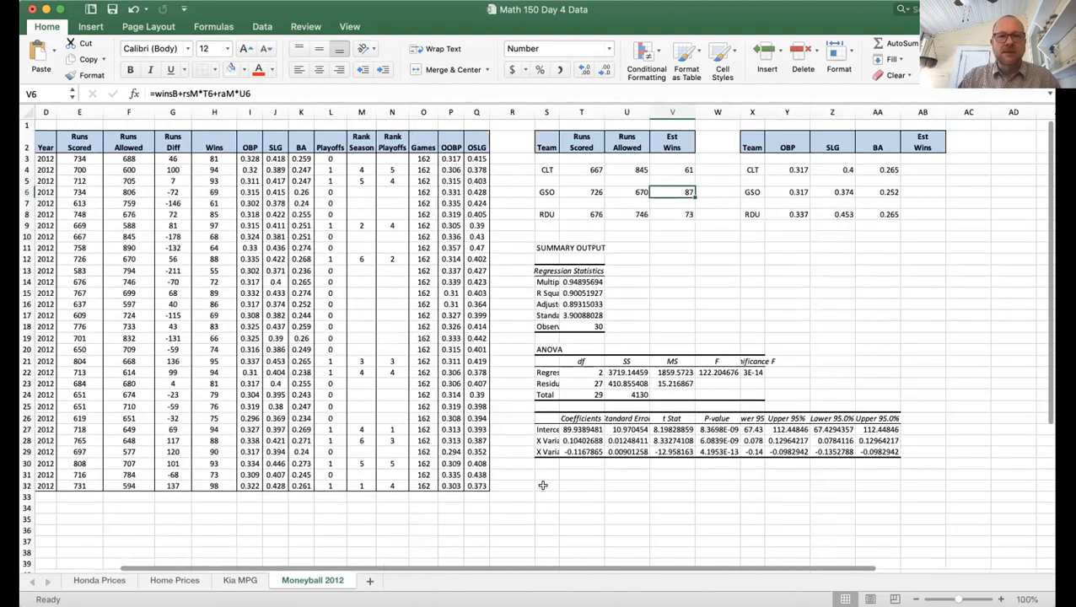
- Set up a new regression with the OBP, SLG and BA data in I3:K32 as its X range
click(544, 484)
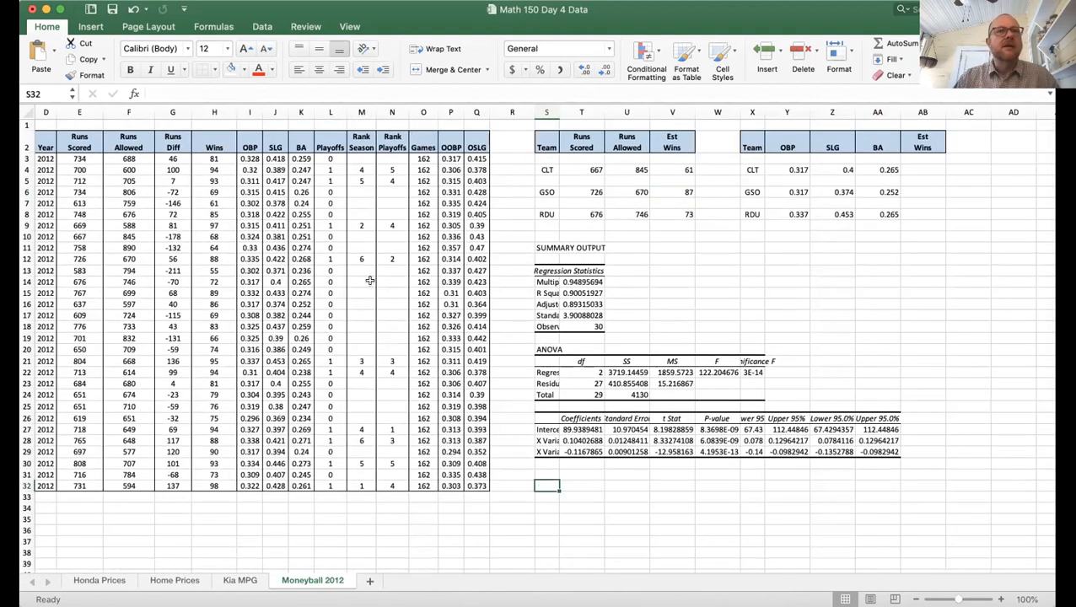
click(287, 2)
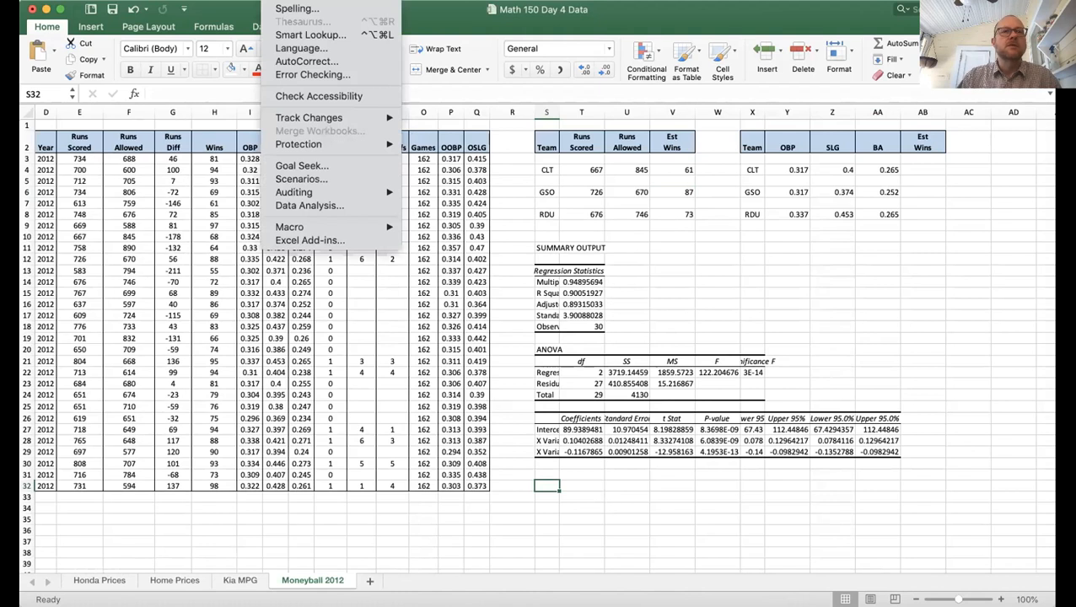
mouse_move(309, 119)
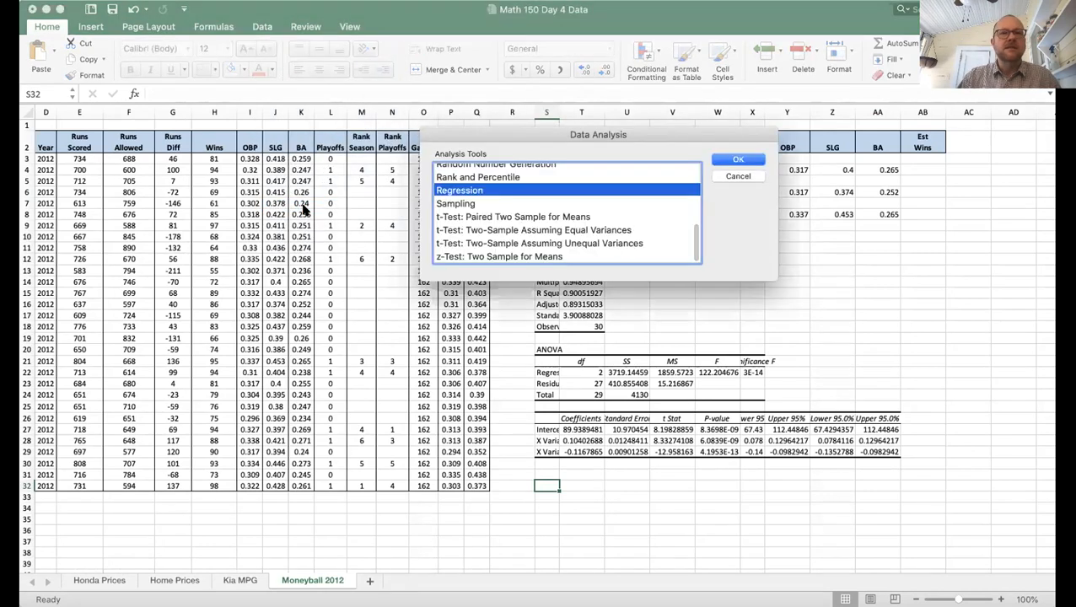
click(736, 161)
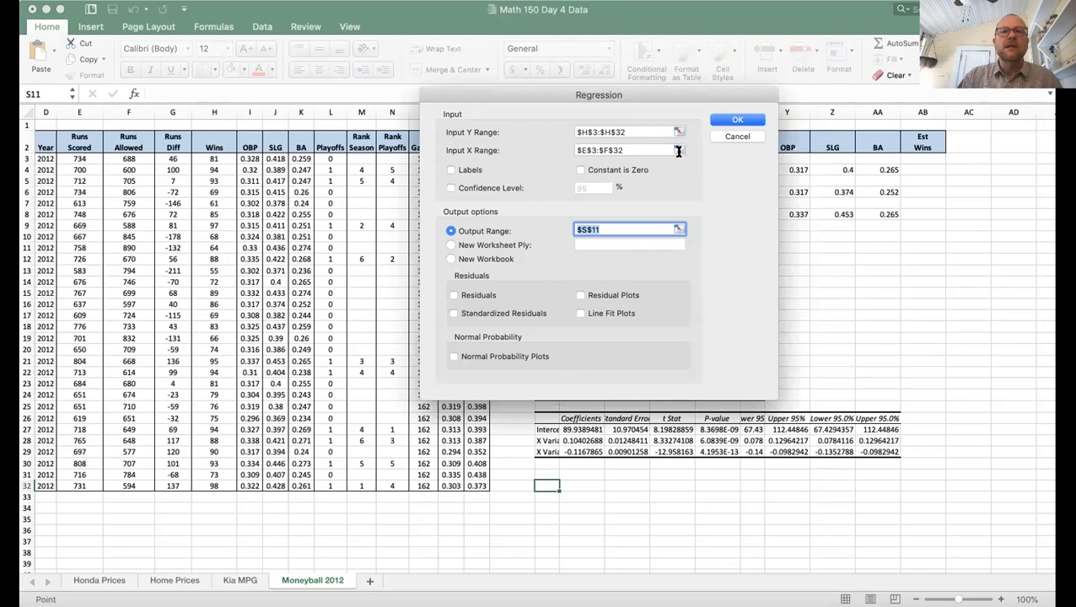
click(677, 150)
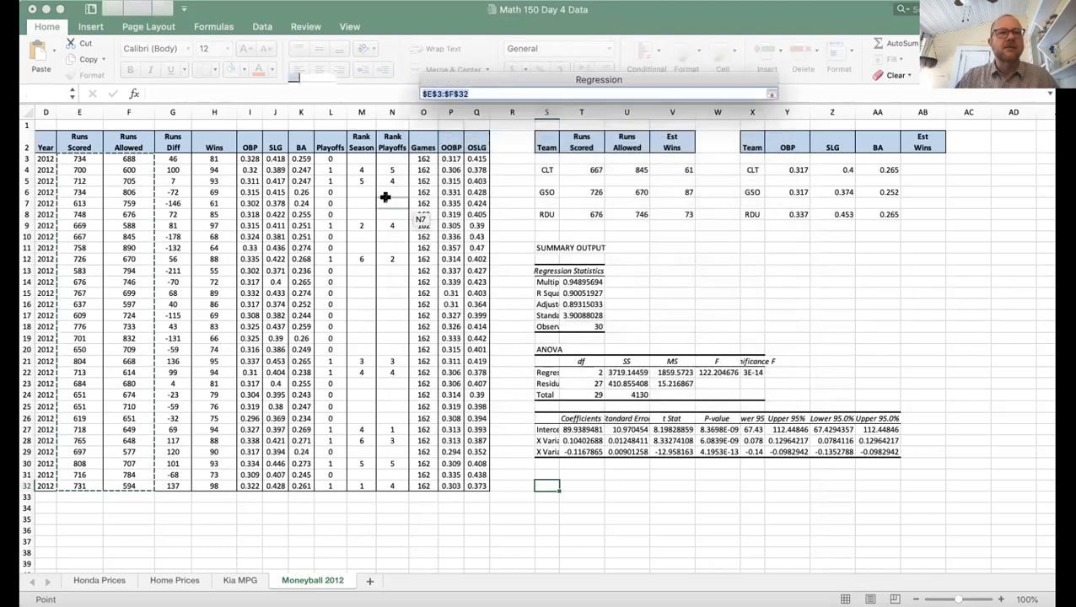
click(250, 160)
drag(251, 161, 308, 486)
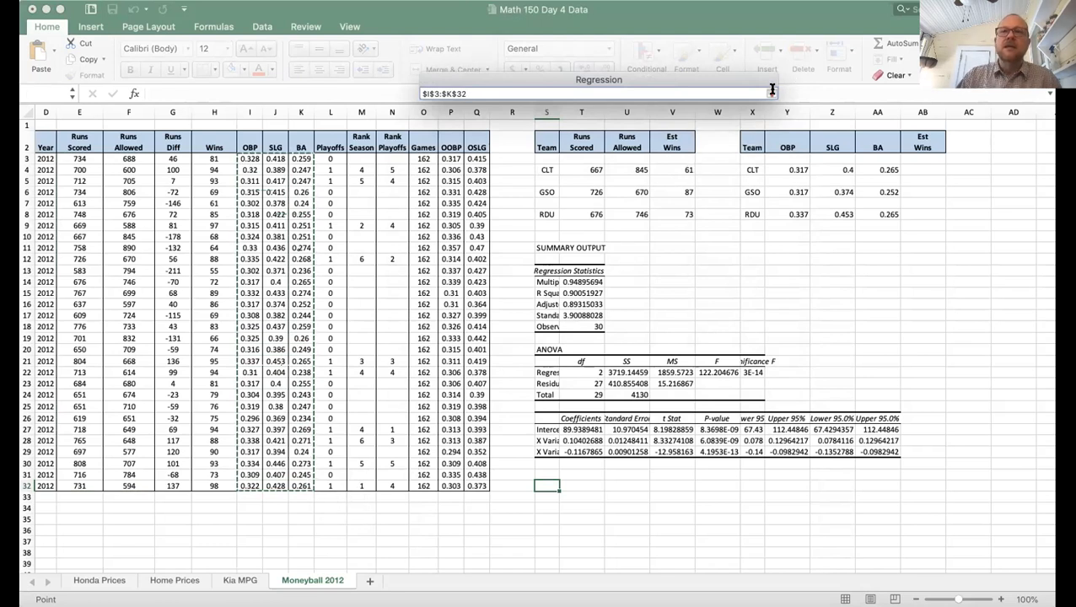
click(770, 94)
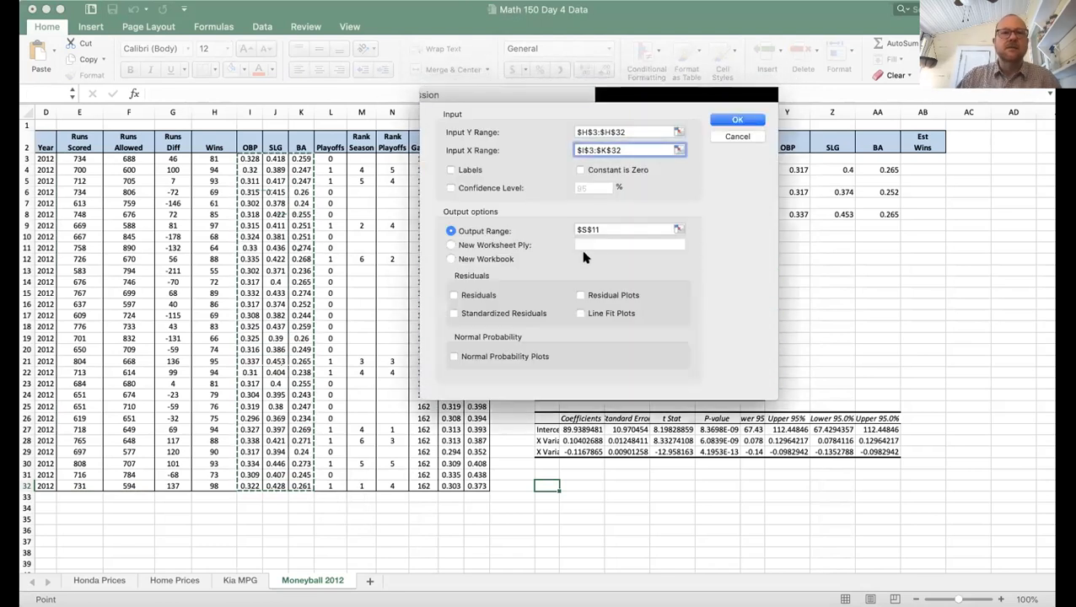
- Set the regression's output range to cell S32, below the first summary output, and run it
click(678, 228)
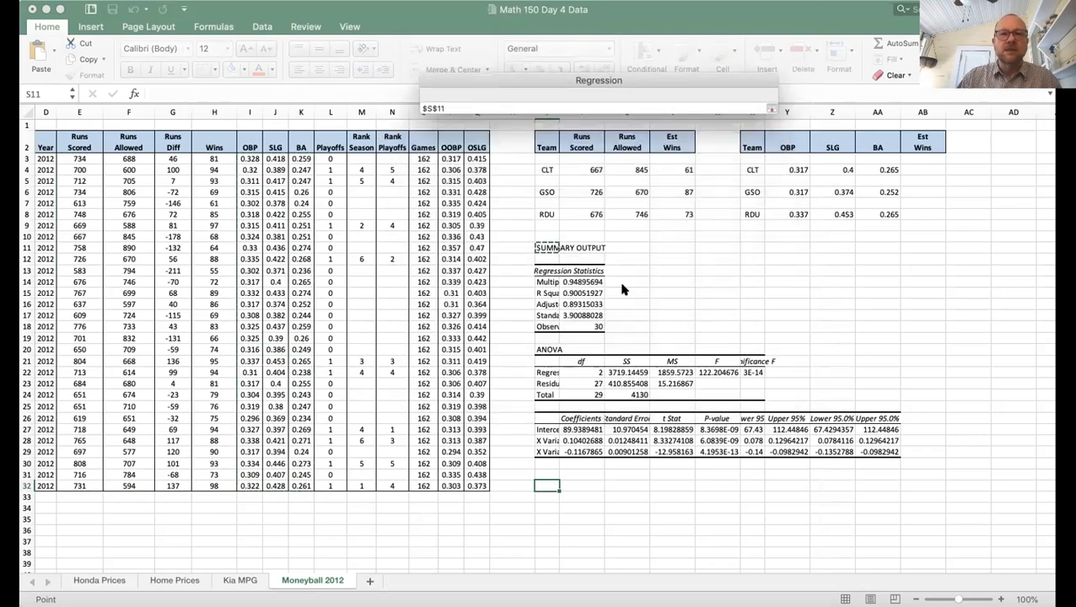
click(548, 485)
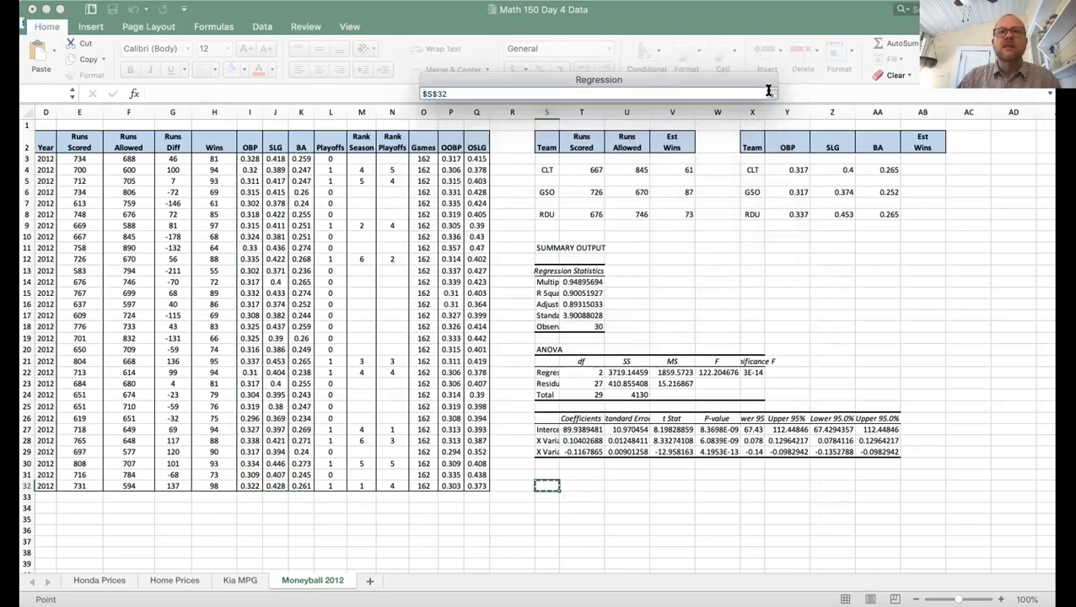
click(770, 91)
click(753, 122)
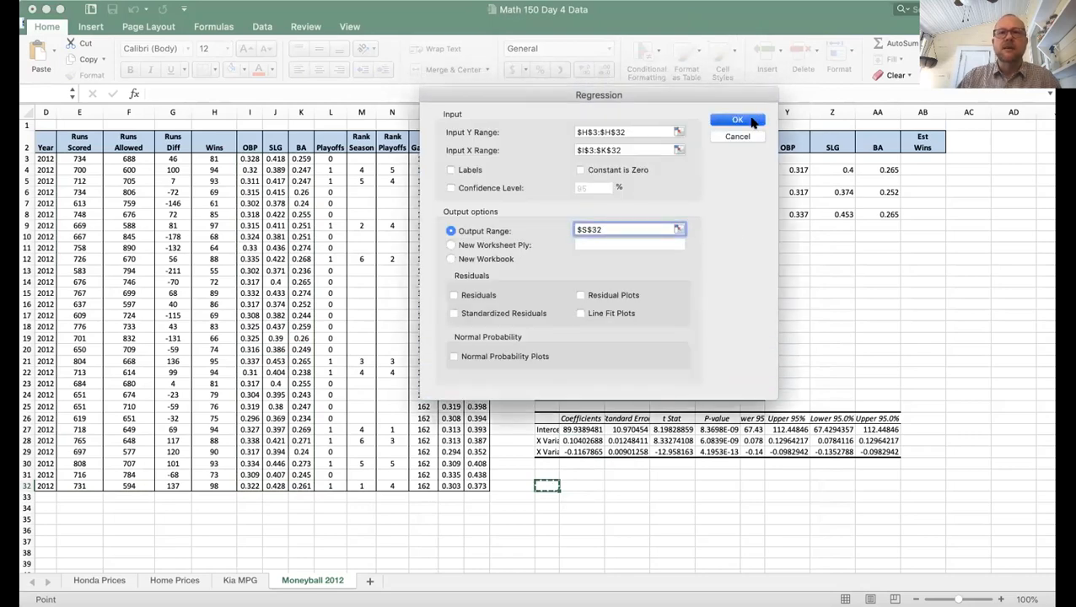
- Name cell T48, the intercept coefficient of the new regression, newwinsB
scroll(690, 435, down, 10)
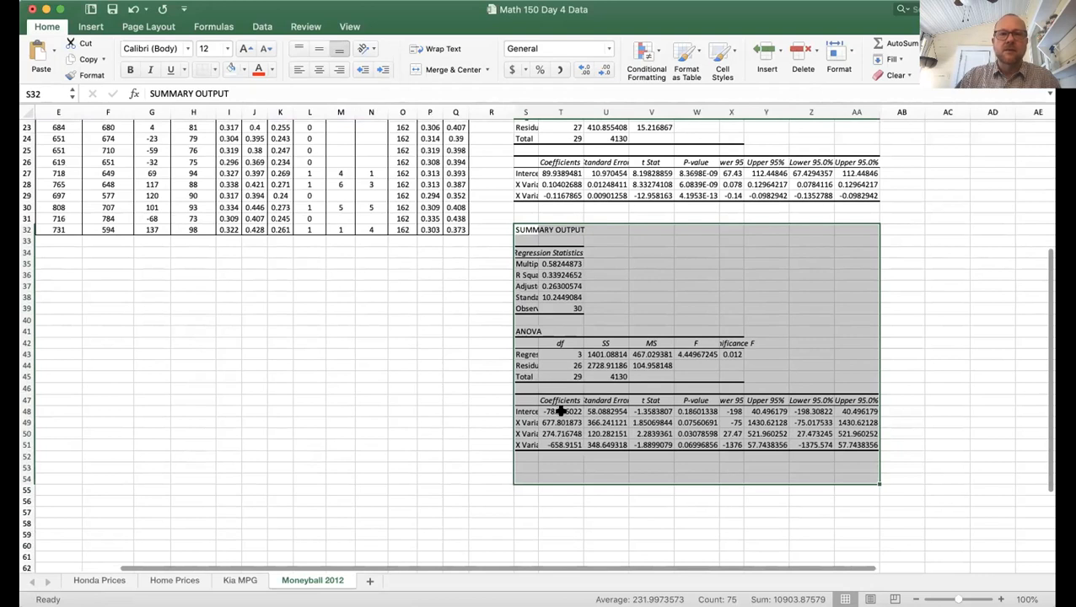
click(564, 413)
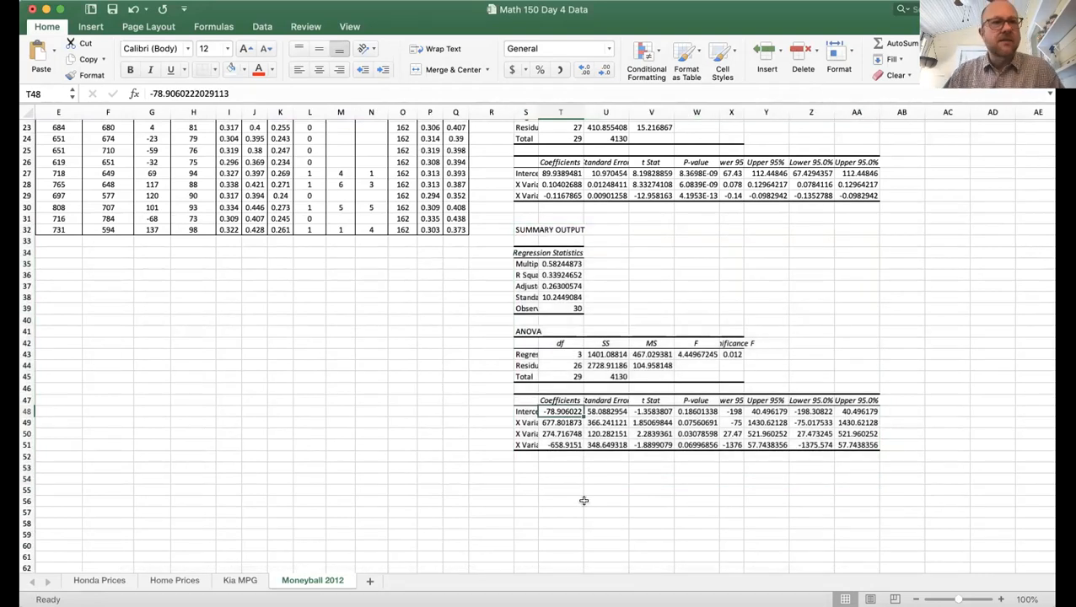
click(48, 94)
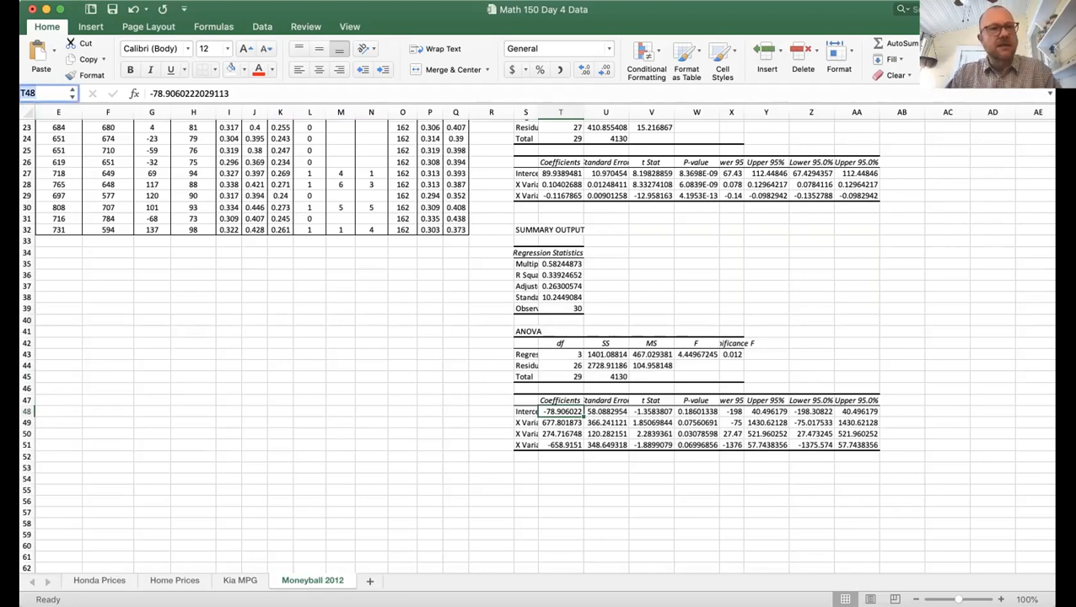
text(newwinsB)
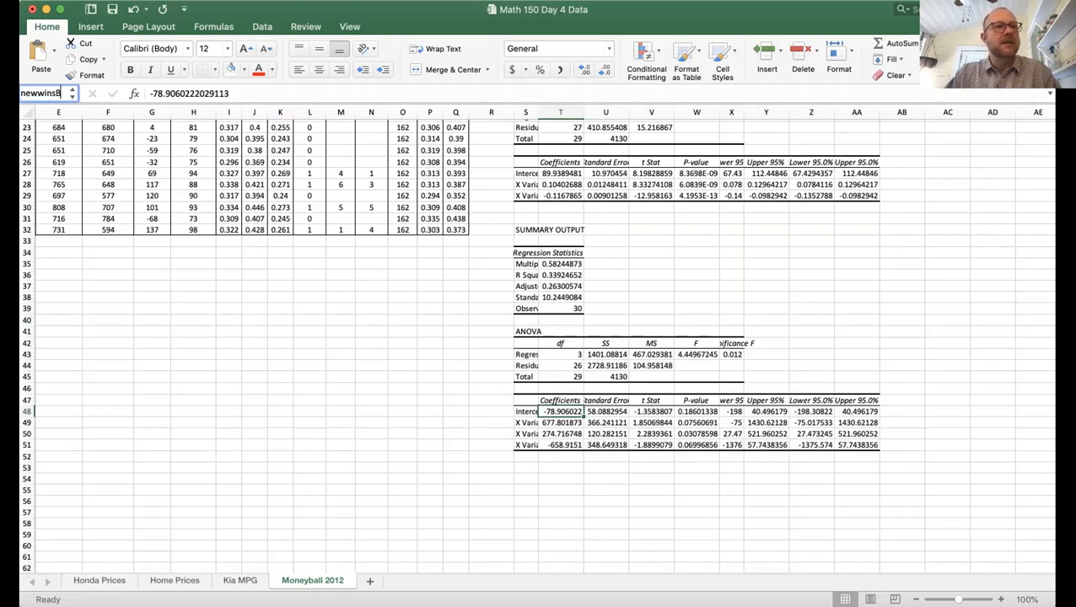
key(Return)
- Name cell T49, the OBP coefficient of the second regression, obpM
click(561, 422)
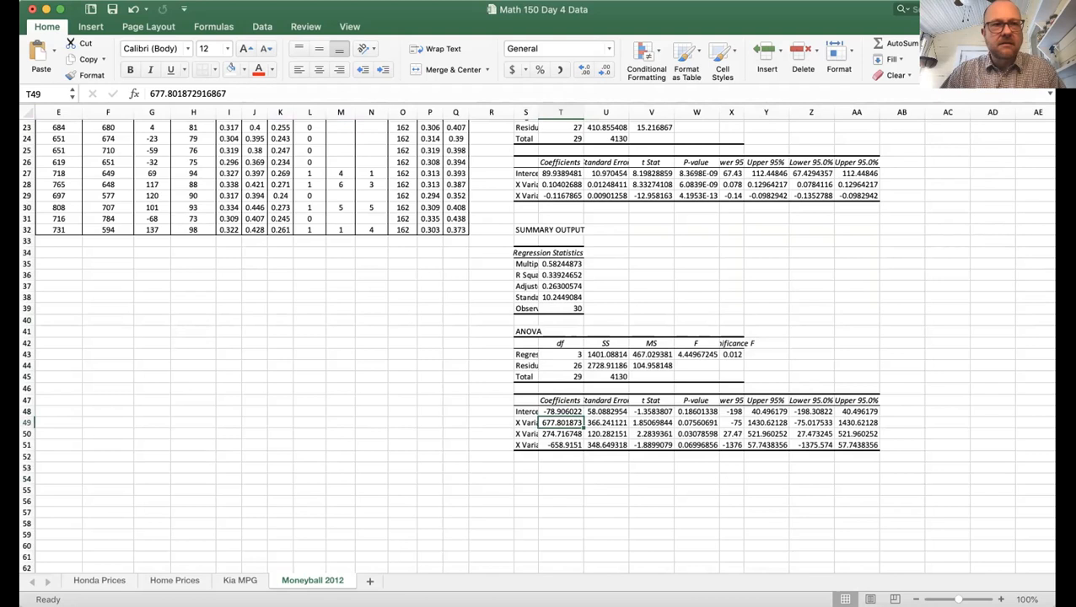
click(34, 92)
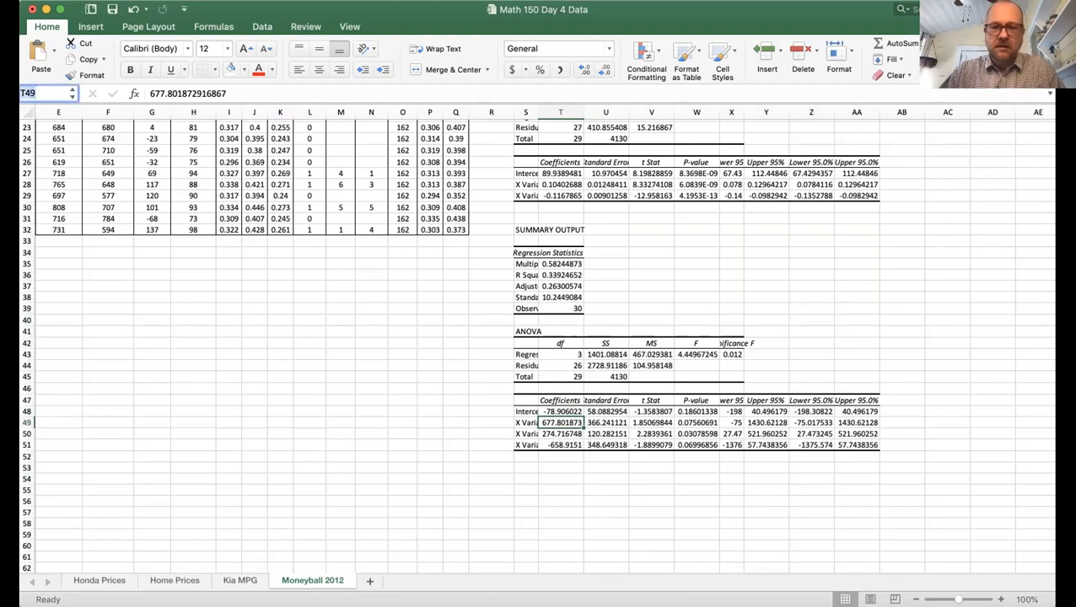
text(obpM)
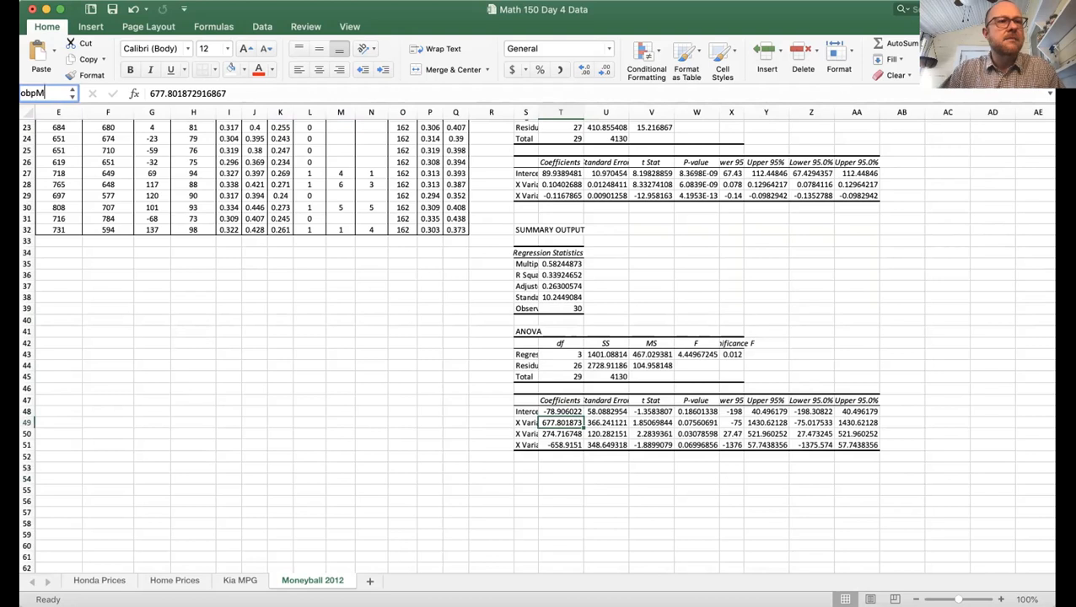
key(Return)
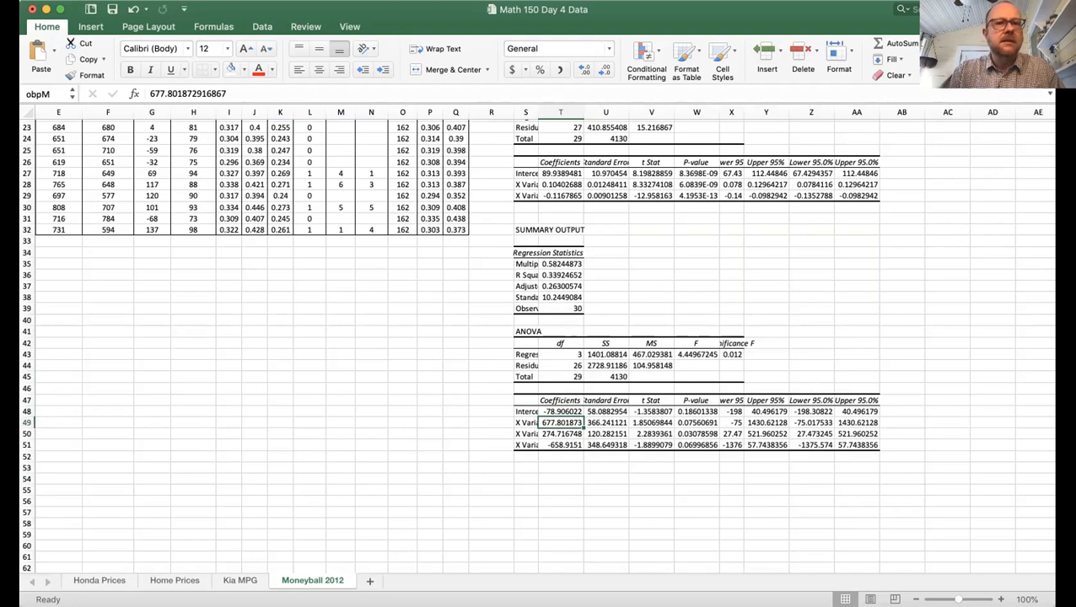
- Name cell T50, the SLG coefficient of the second regression, slgM
click(561, 445)
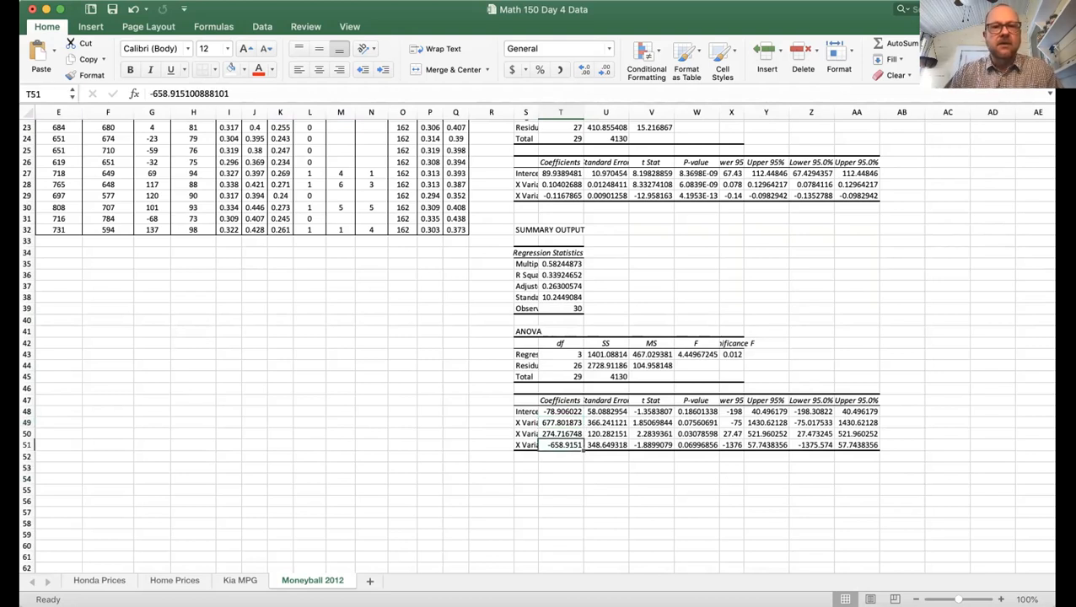
key(Up)
click(45, 95)
text(s)
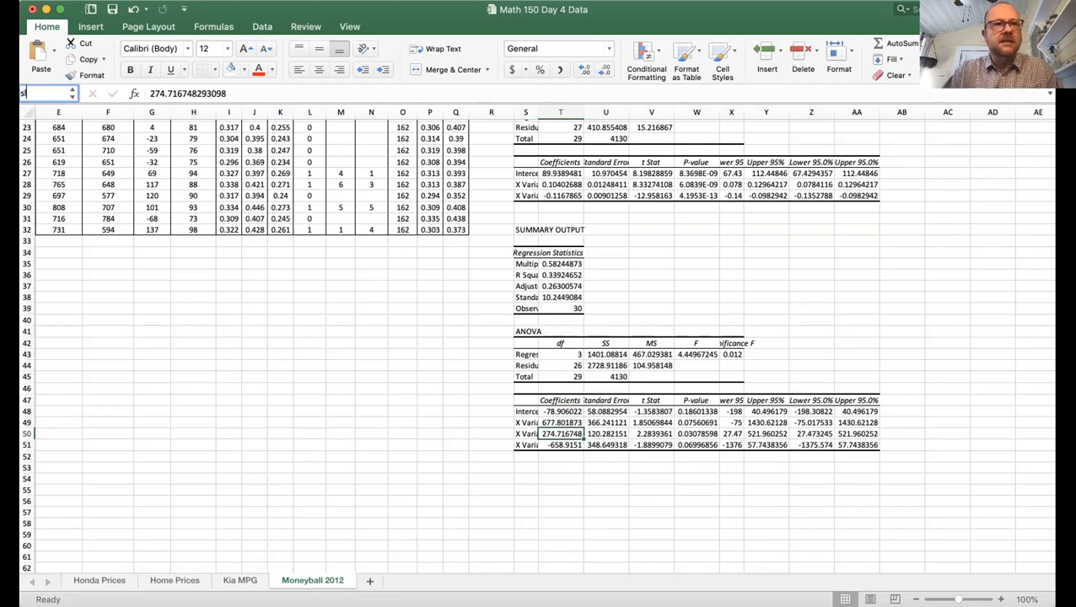
text(lgM)
key(Return)
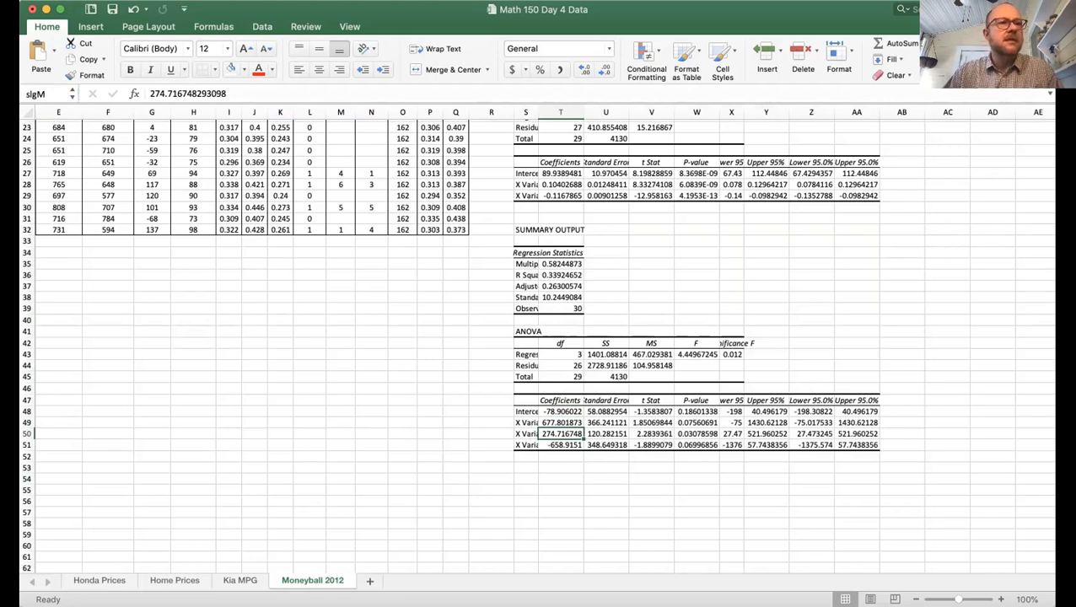
- Name cell T51, the BA coefficient of the second regression, baM
key(Down)
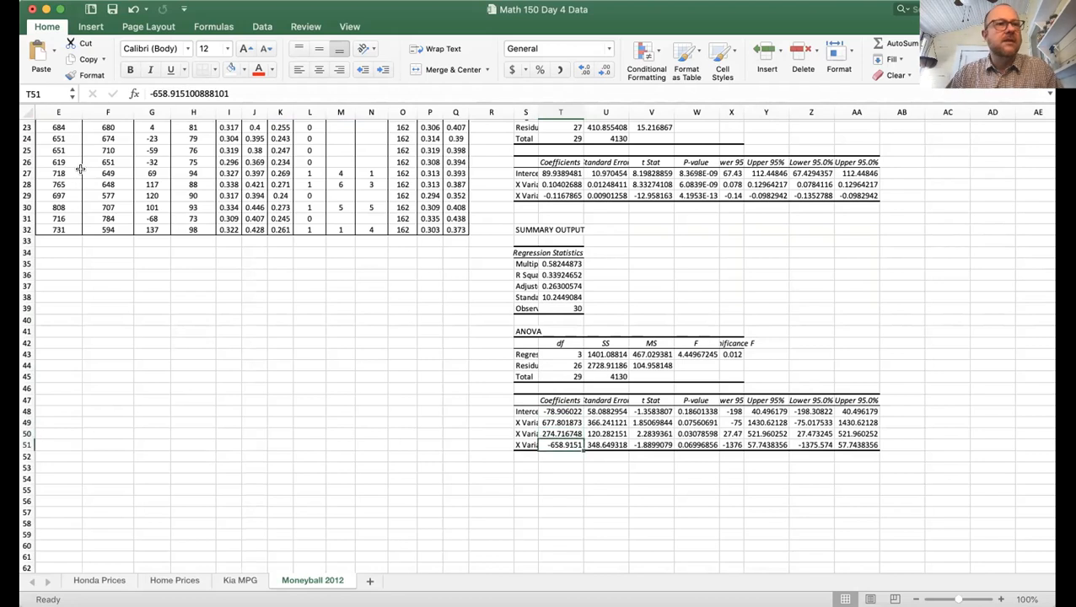
click(38, 94)
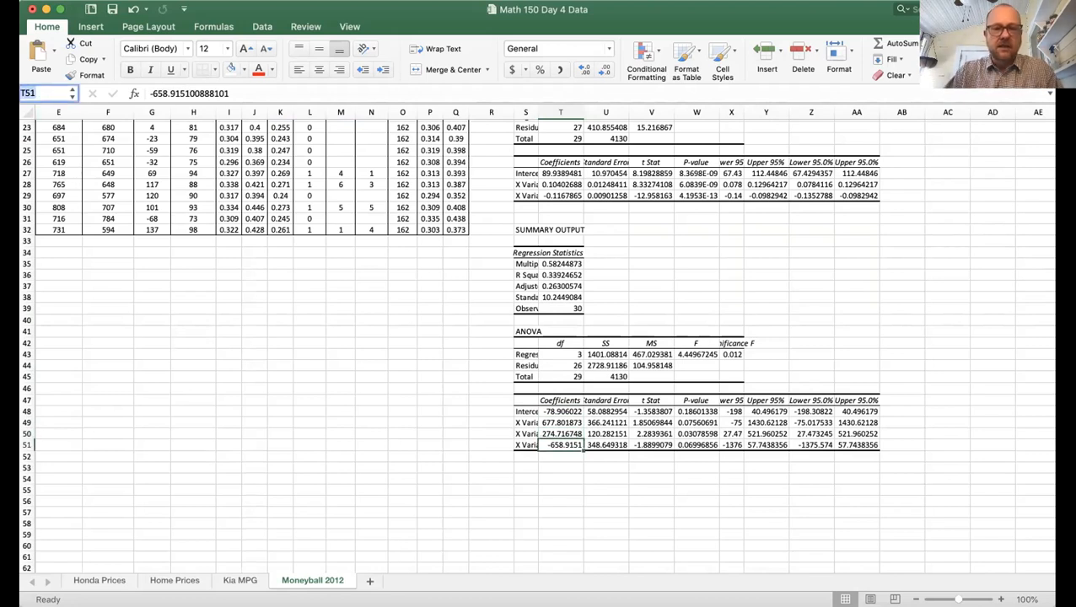
text(baM)
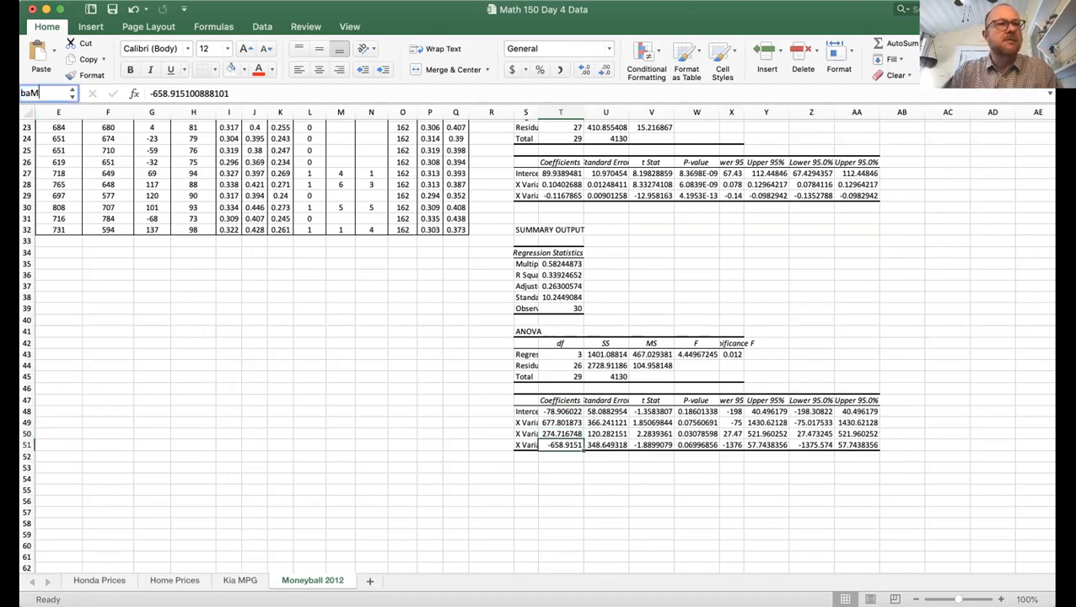
key(Return)
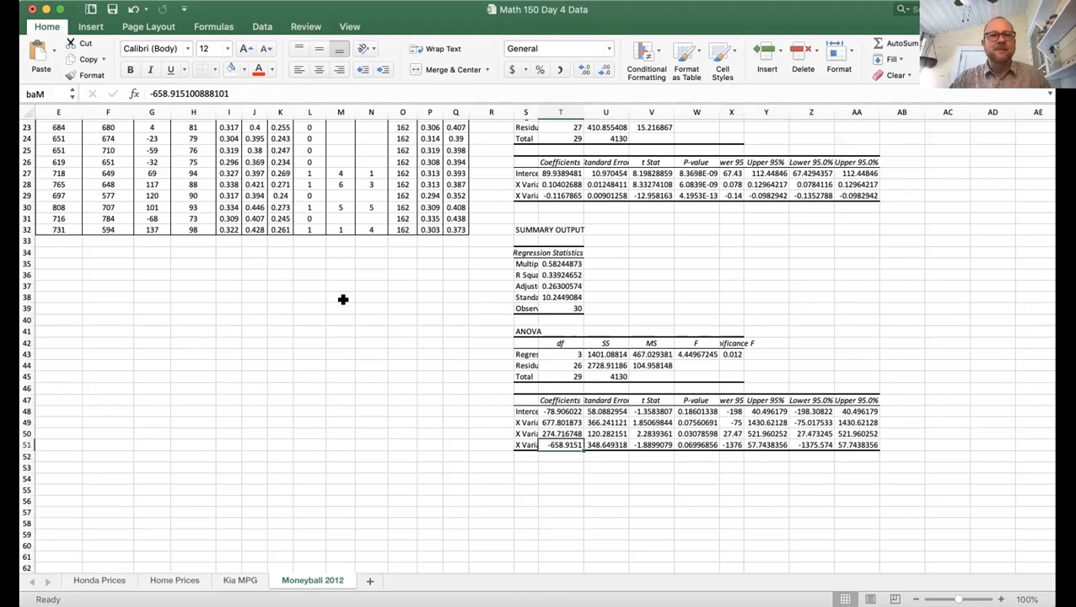
- Begin the estimated wins formula for CLT in cell AB4 with the intercept, =newwinsB
scroll(556, 369, up, 10)
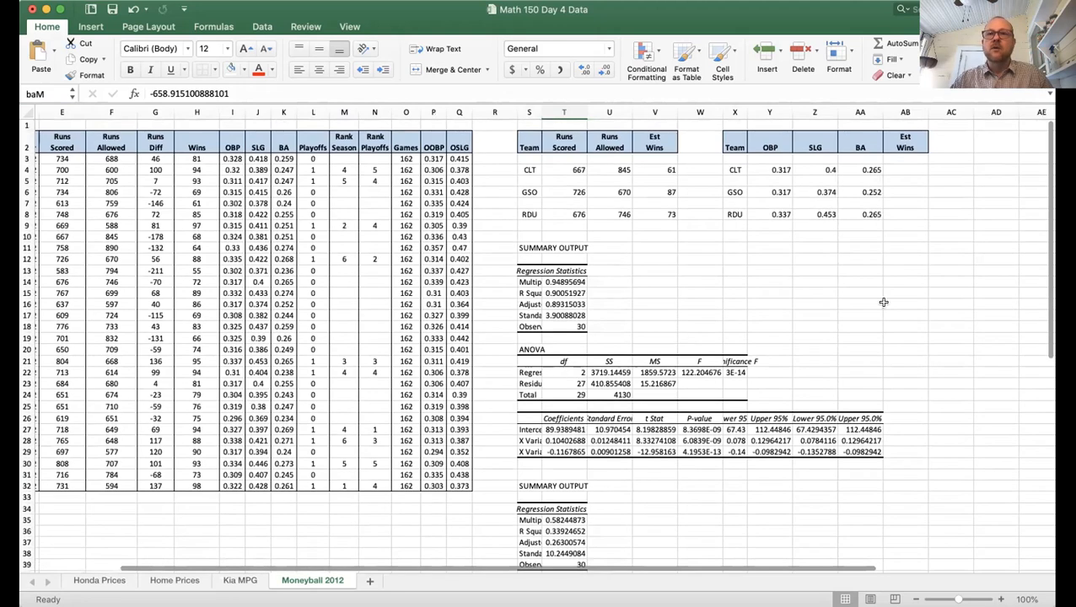
click(899, 168)
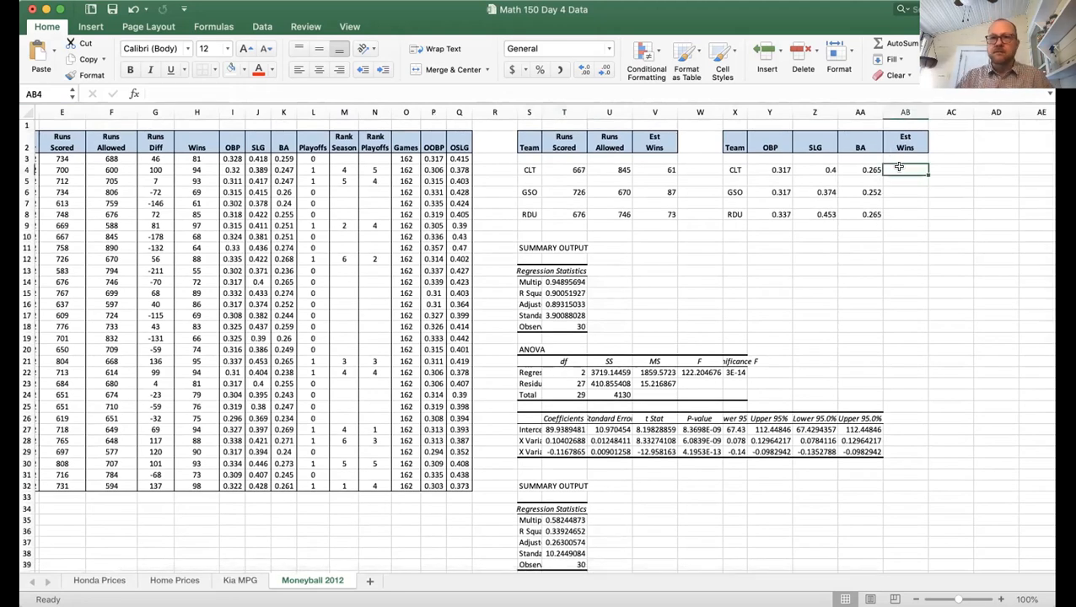
scroll(892, 159, up, 5)
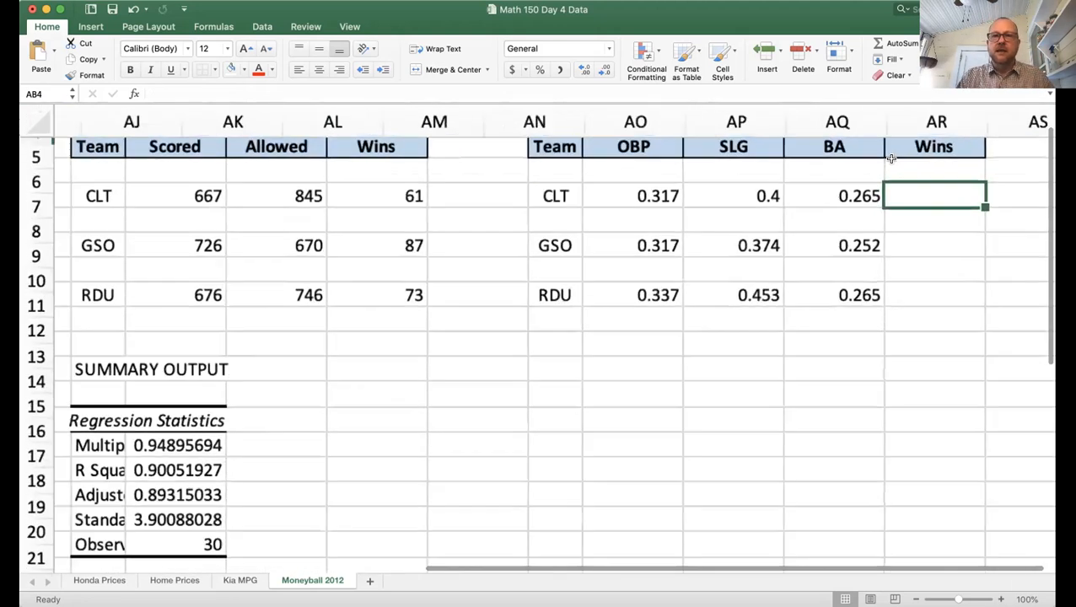
scroll(892, 159, up, 5)
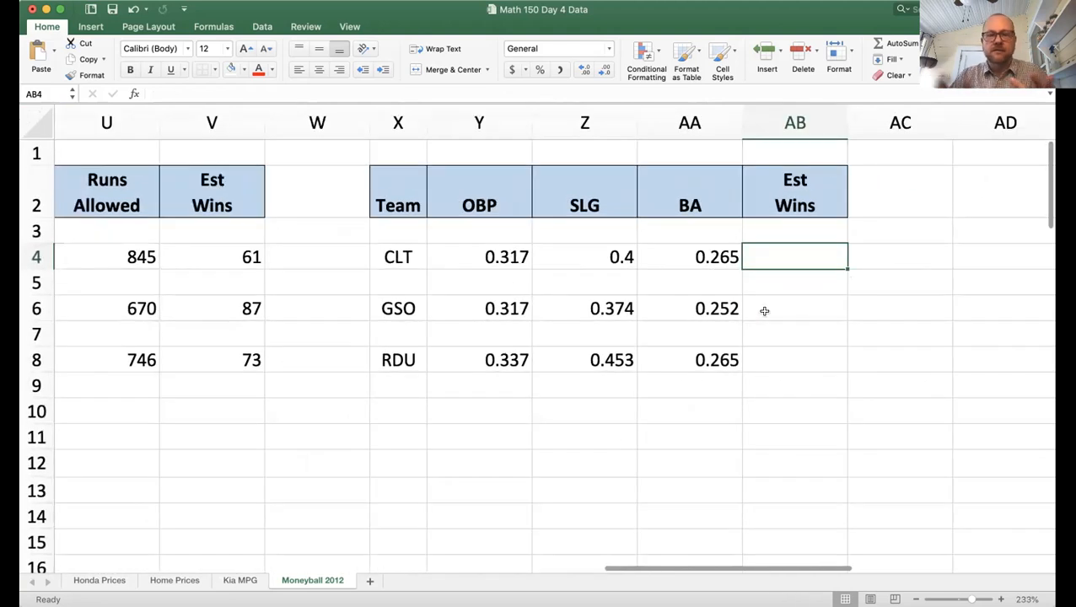
text(=)
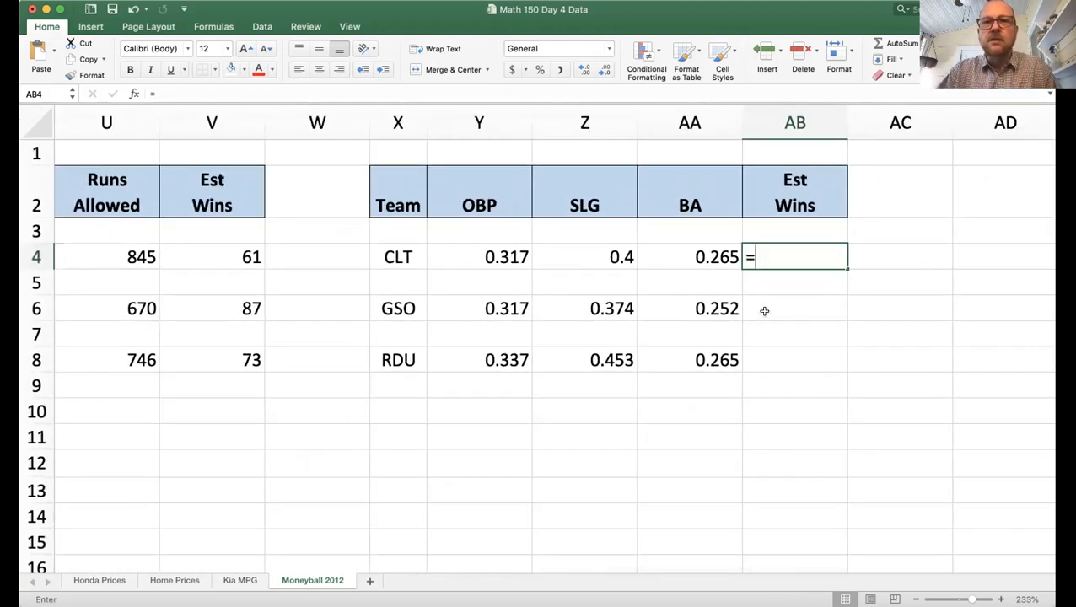
text(new)
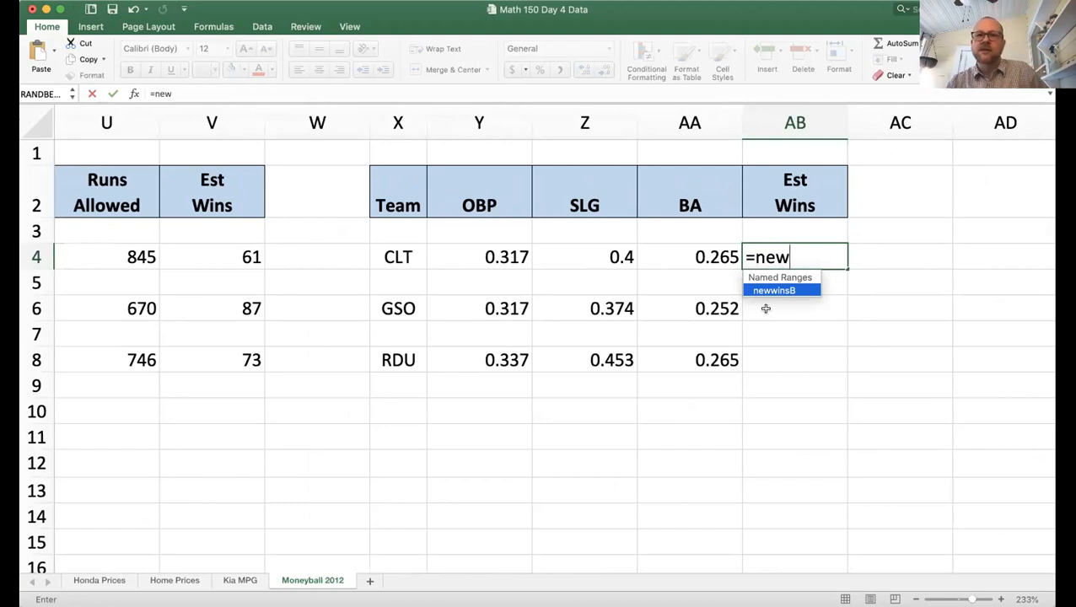
double_click(769, 292)
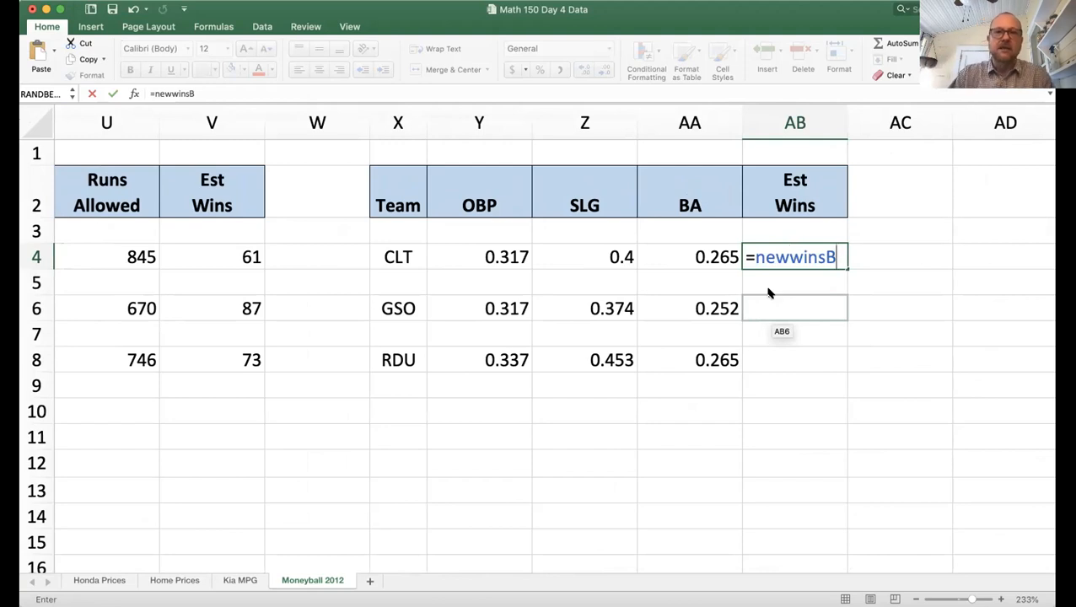
- Extend the AB4 formula with CLT's OBP and SLG terms, +obpM*Y4+slgM*Z4
text(+)
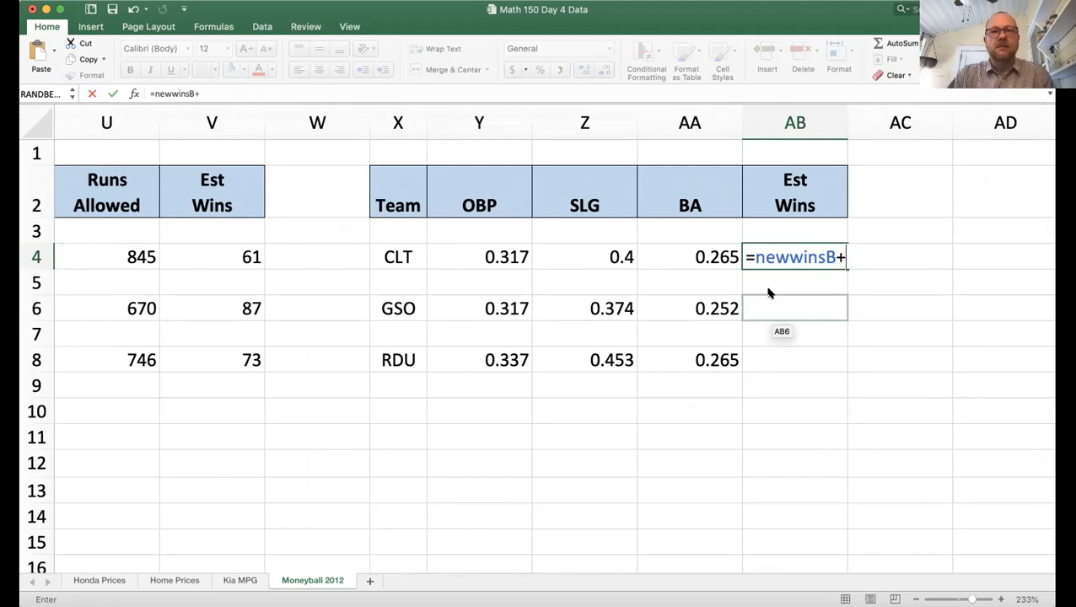
text(obp)
double_click(769, 292)
text(*)
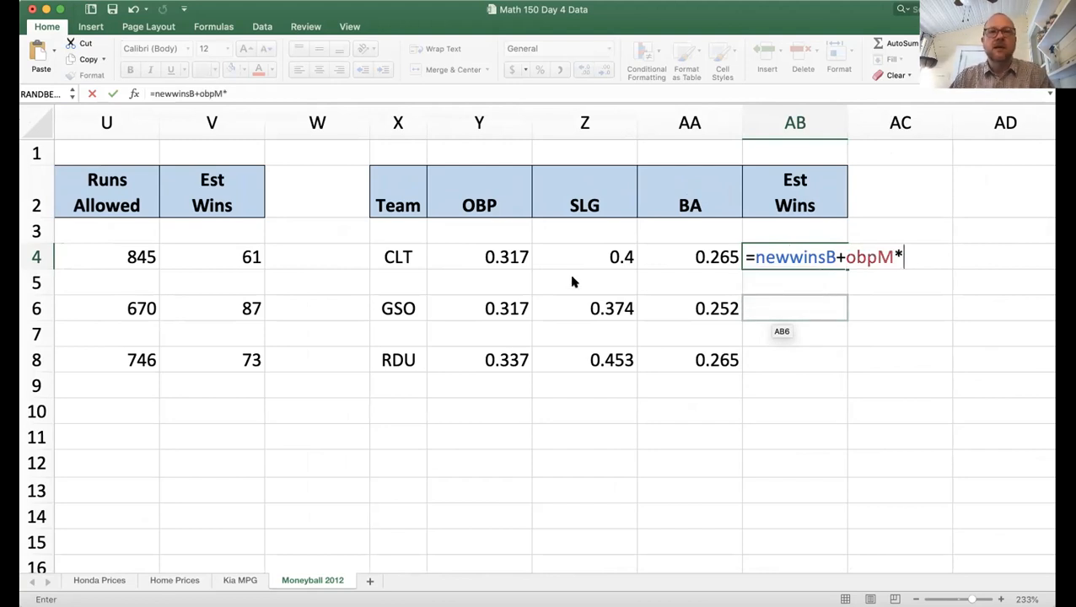
click(509, 258)
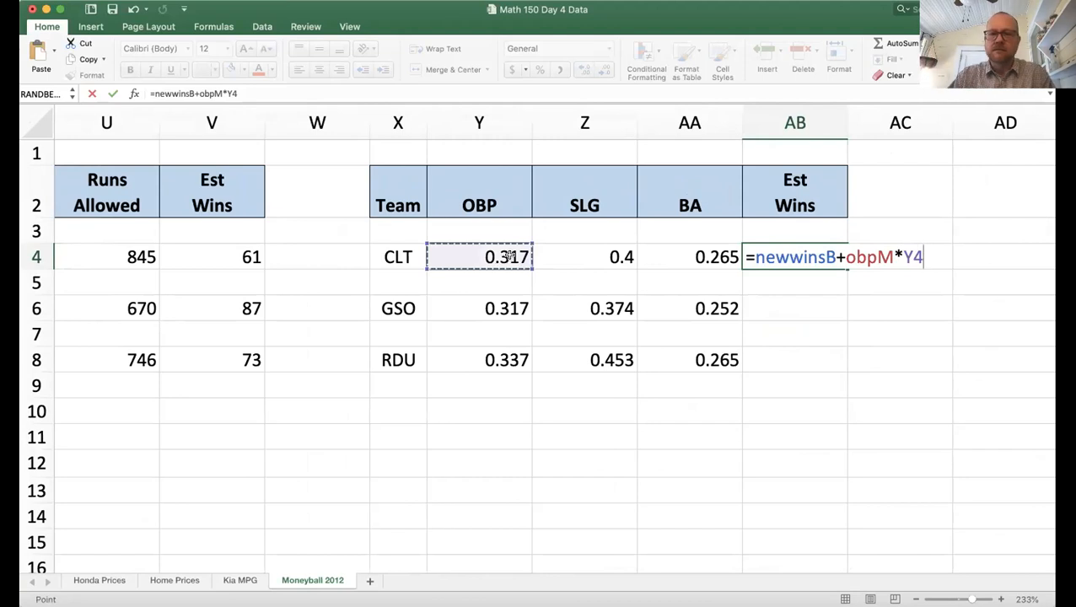
text(+)
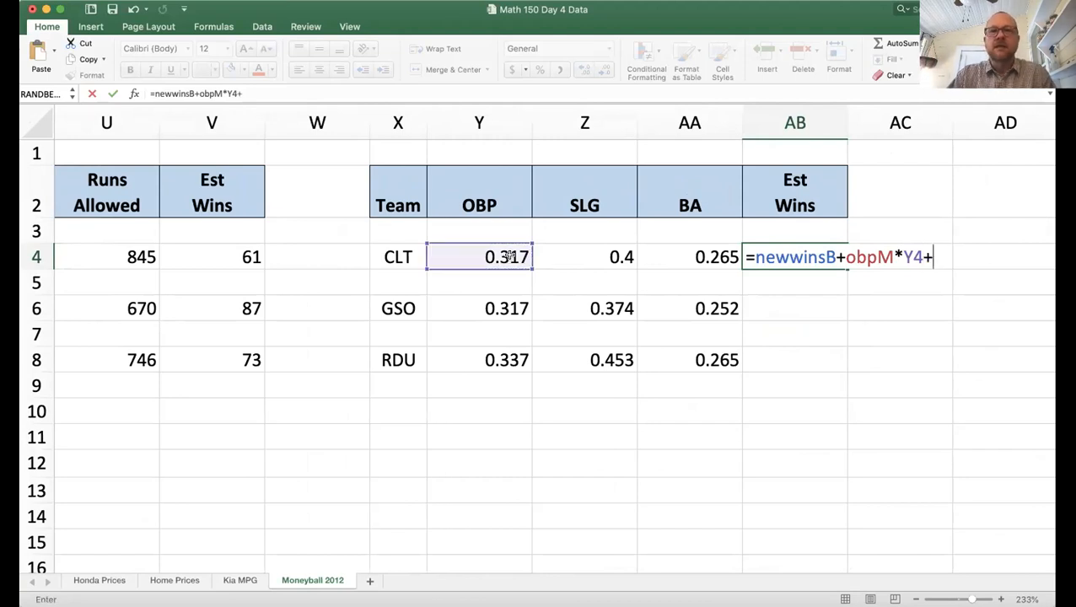
text(slg)
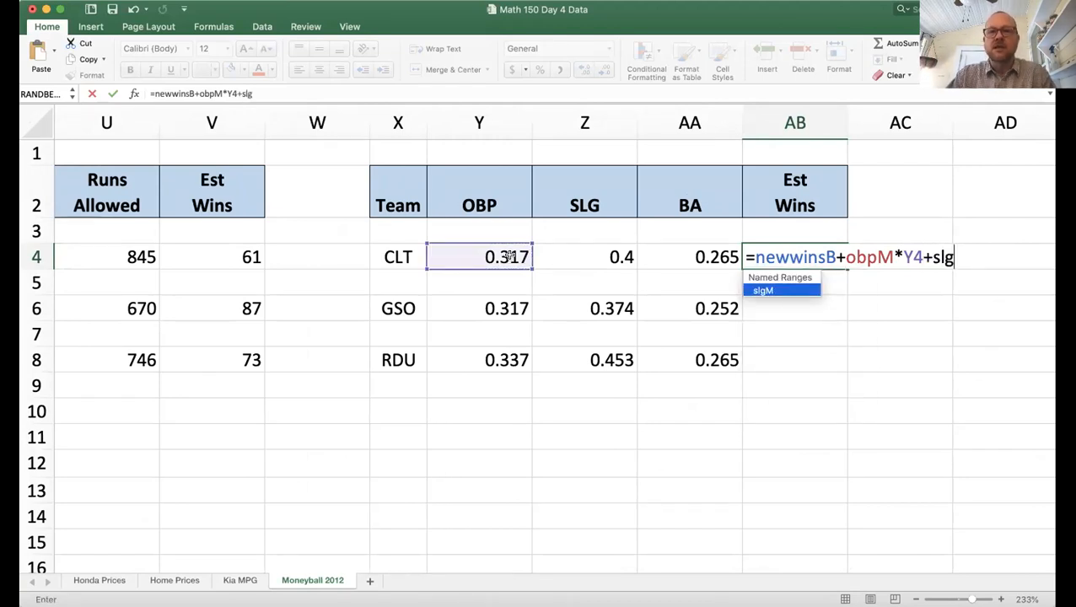
text(M*)
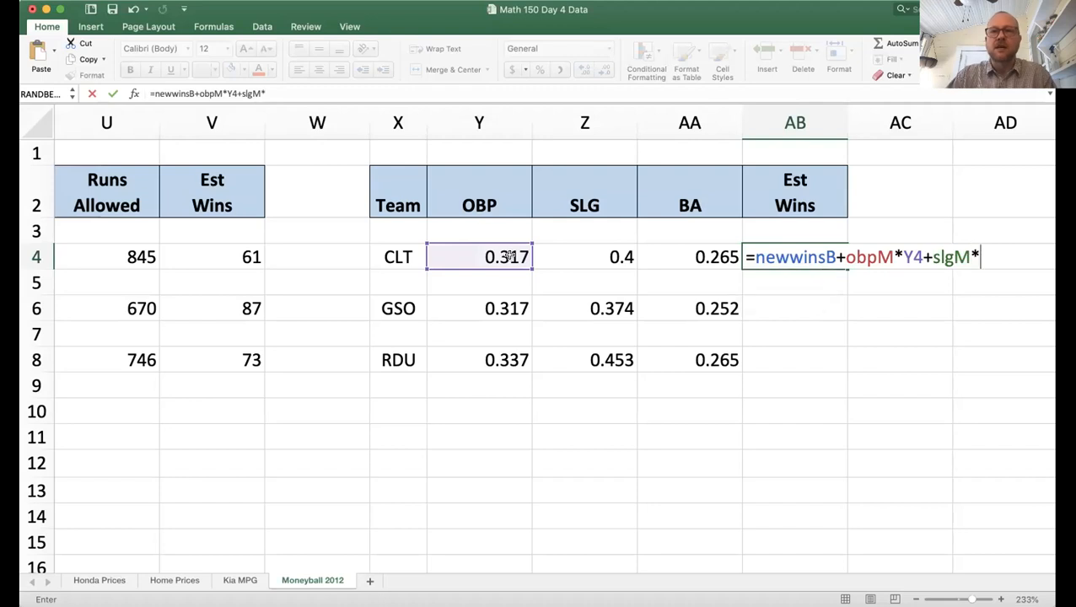
click(581, 258)
- Complete the AB4 formula with CLT's batting average term, +baM*AA4, and enter it
text(+b)
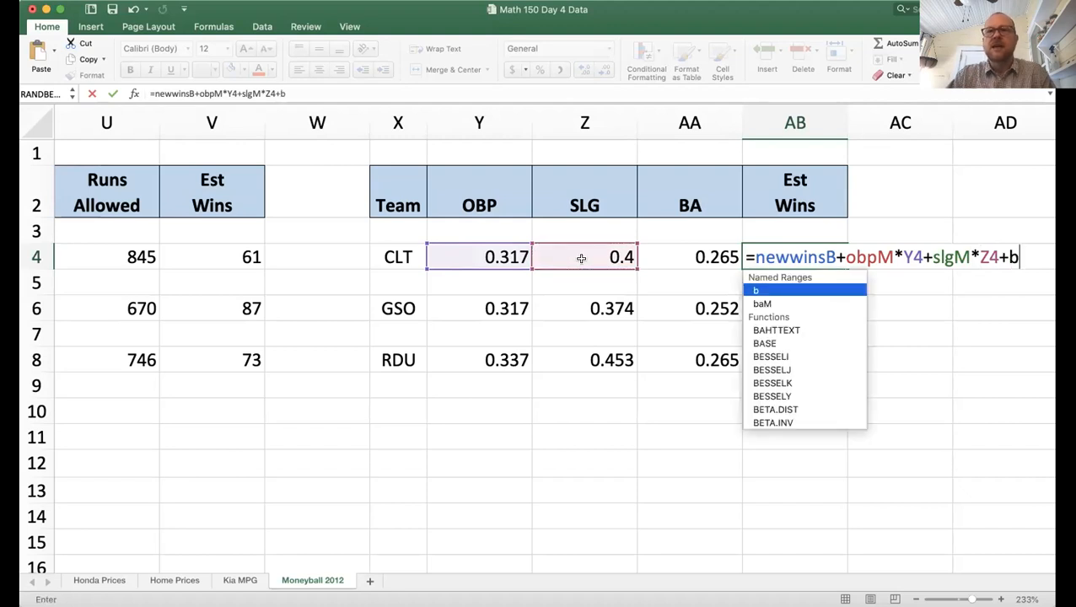
text(M)
key(BackSpace)
text(j)
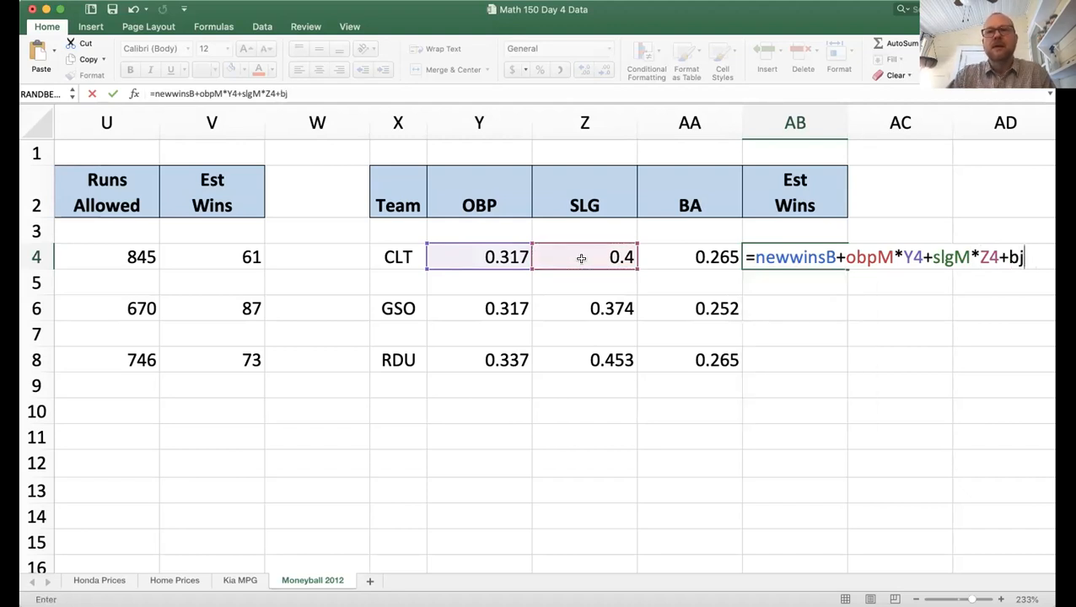
key(BackSpace)
text(a)
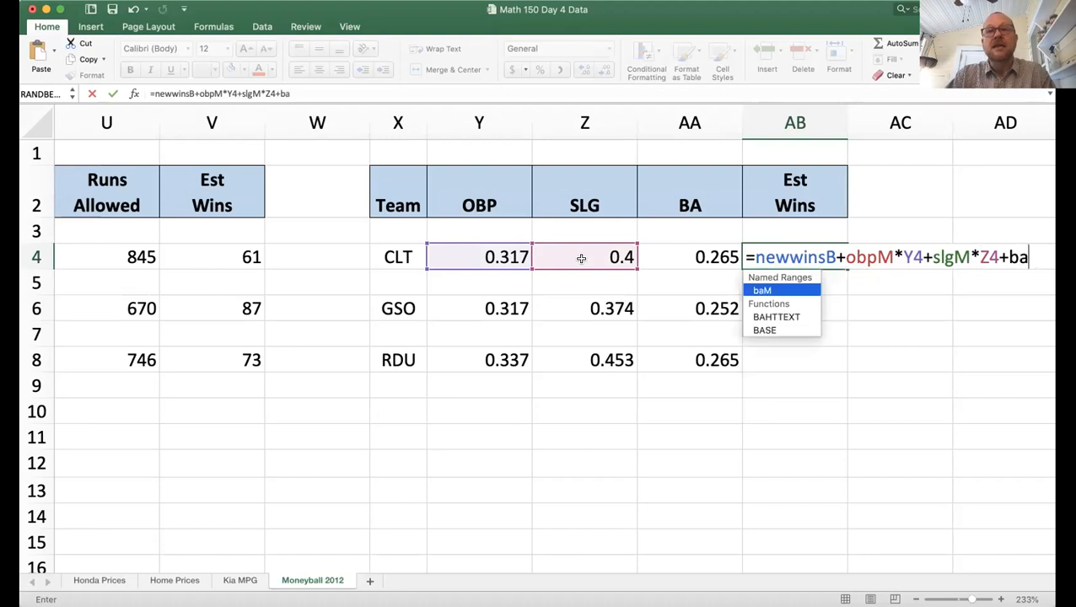
text(M*)
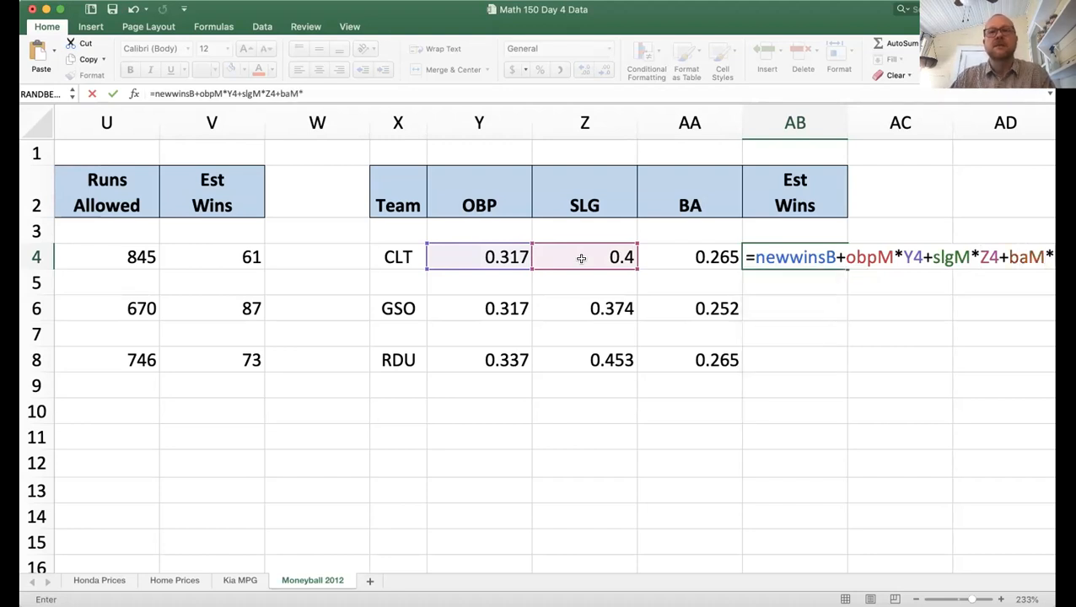
click(690, 258)
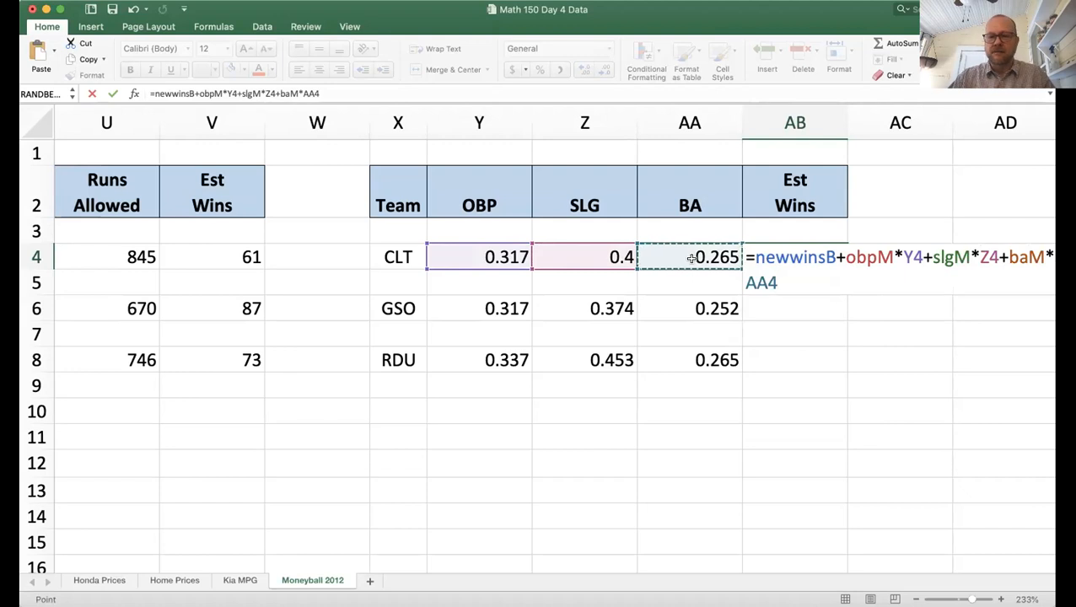
key(Return)
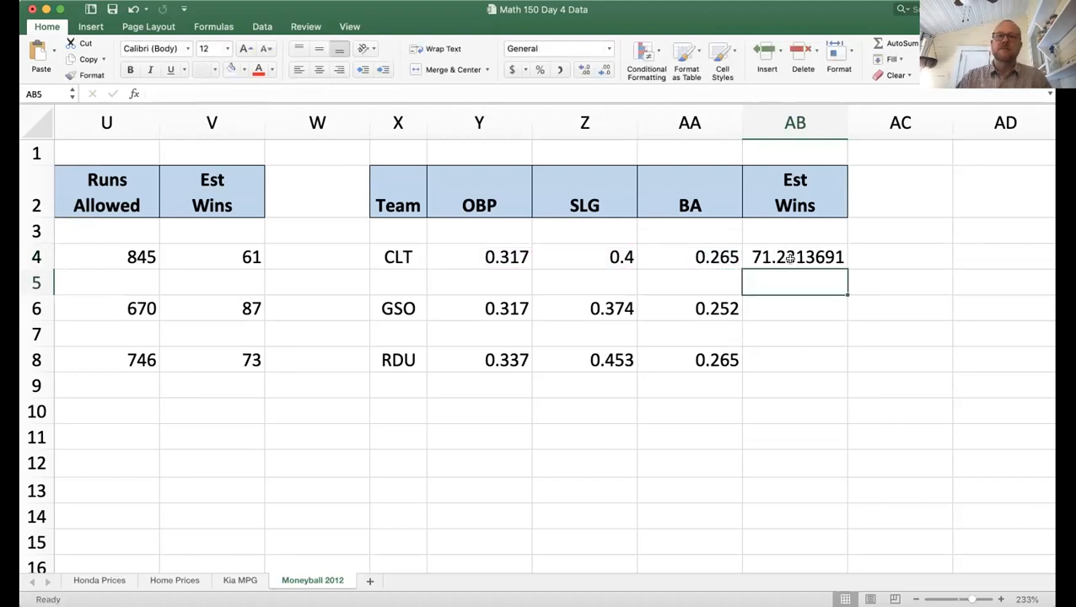
- Format CLT's estimated wins in cell AB4 as a Number with 0 decimal places
click(780, 258)
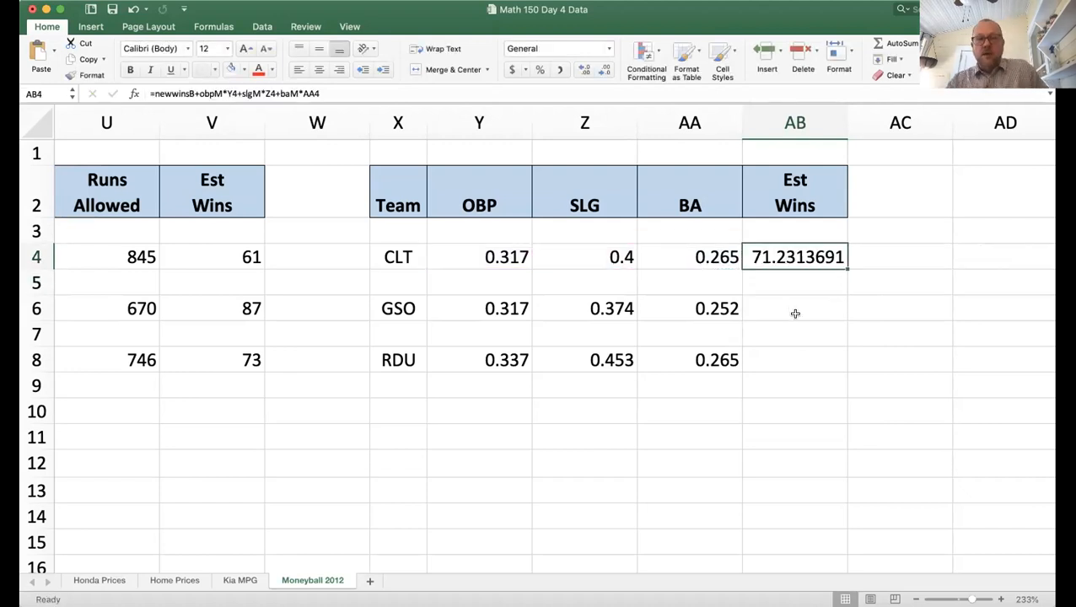
right_click(789, 260)
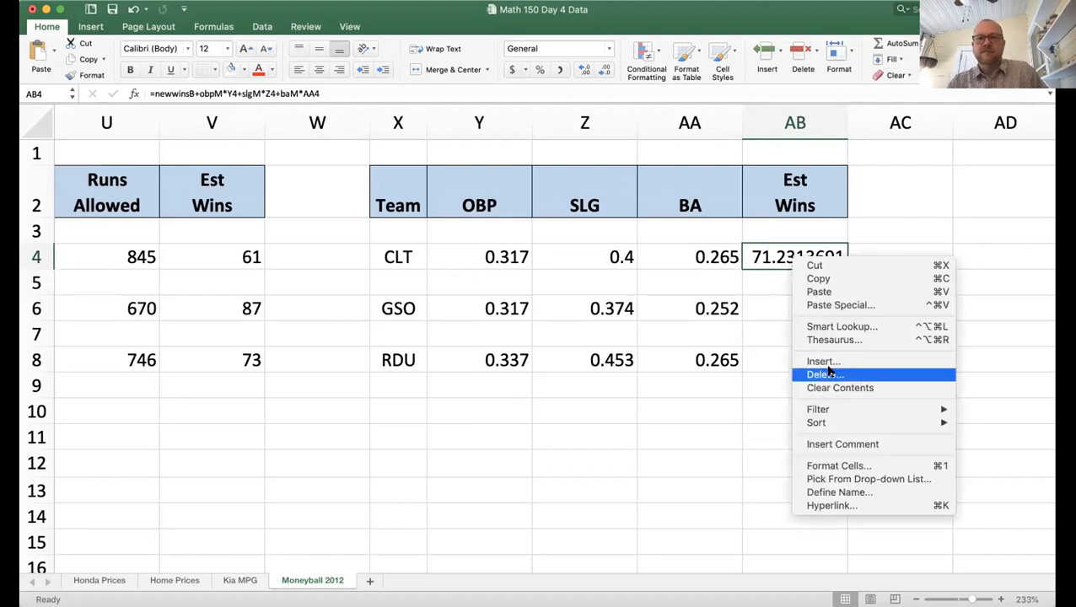
click(844, 466)
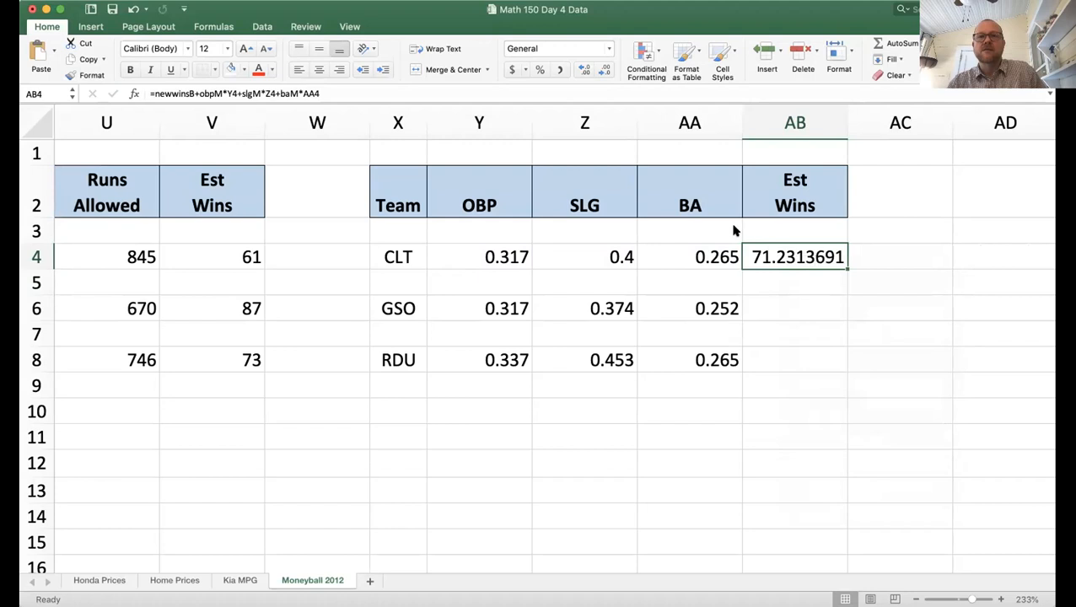
click(680, 329)
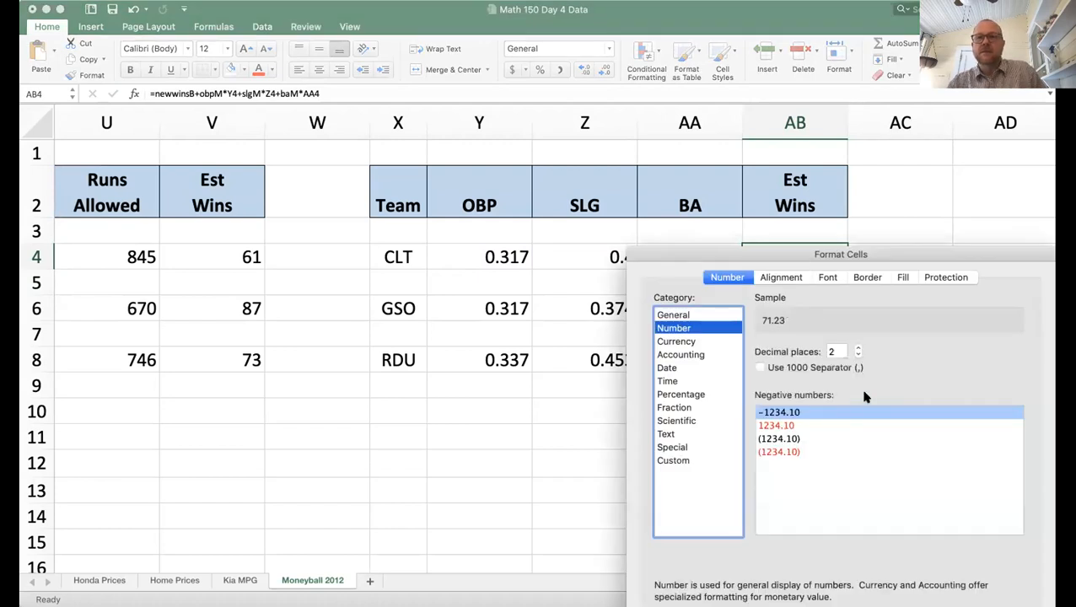
click(857, 355)
click(858, 355)
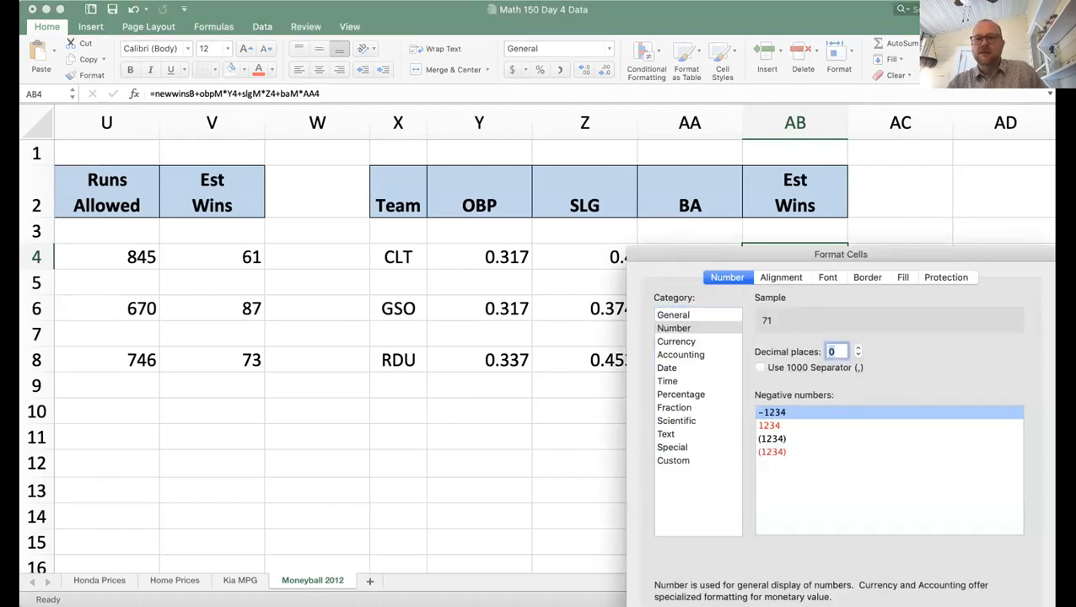
key(Return)
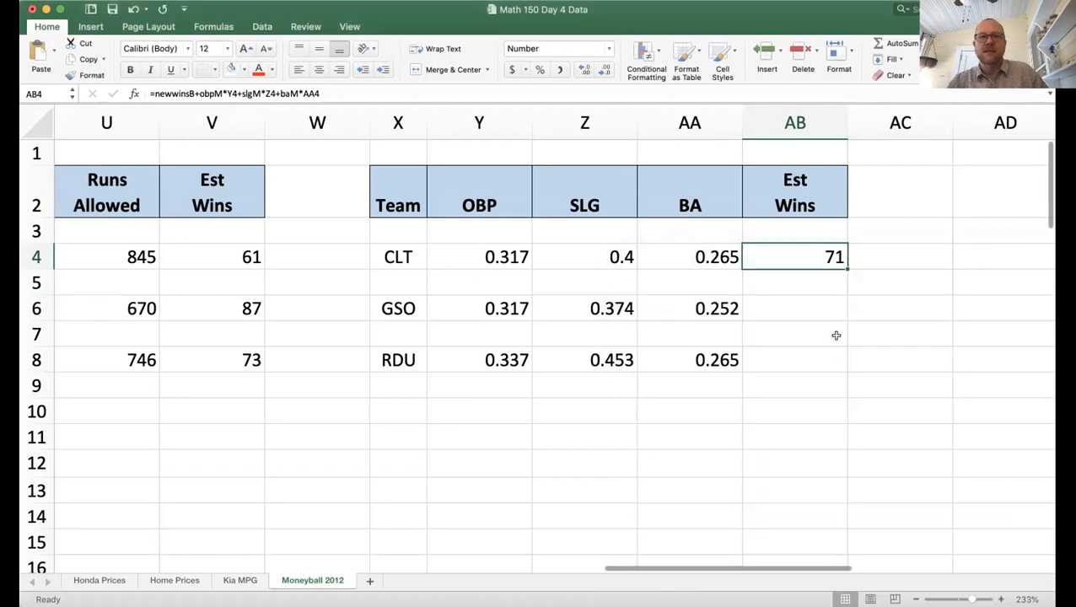
- Copy the AB4 estimated wins formula to cells AB6 and AB8 for GSO and RDU
key(super+c)
key(Down)
key(Down)
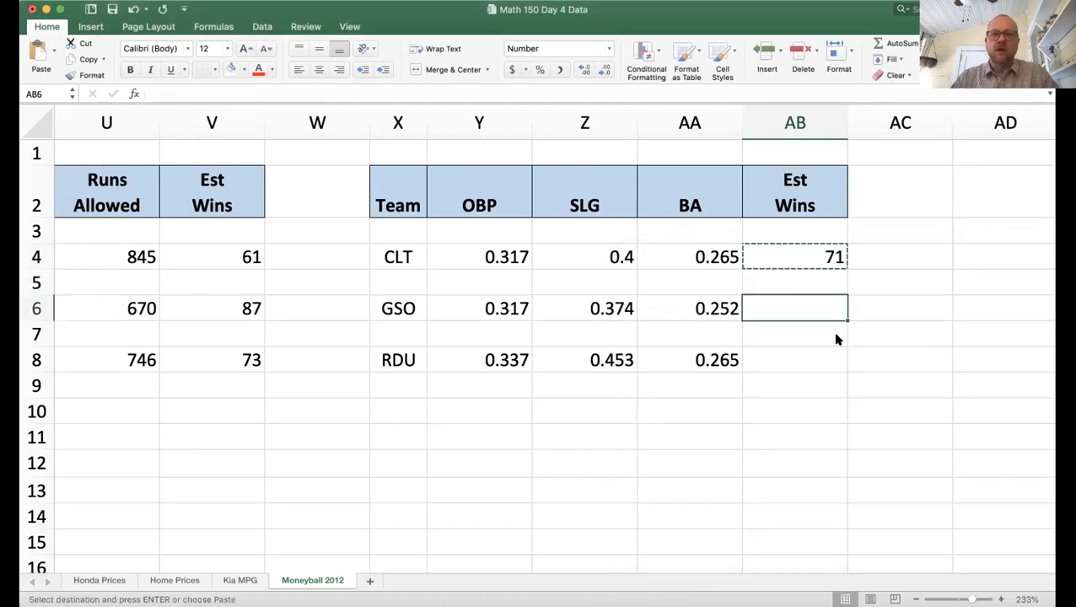
key(super+v)
key(Down)
key(Down)
key(super+v)
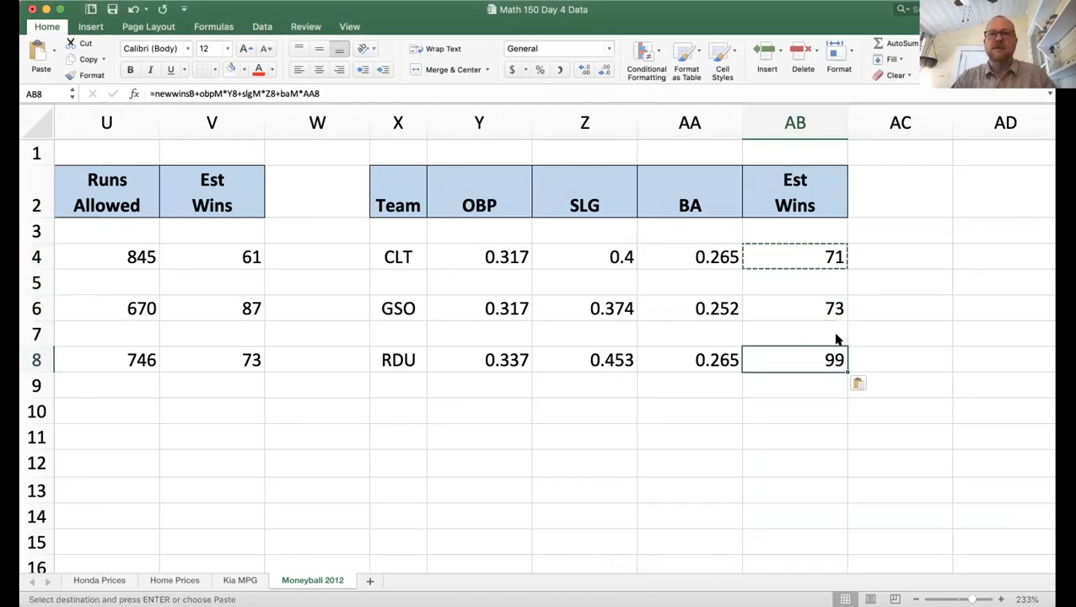
- Review RDU's OBP, SLG, BA and estimated wins in row 8, and compare both estimated wins tables above the regression output
scroll(836, 339, left, 2)
scroll(837, 339, down, 1)
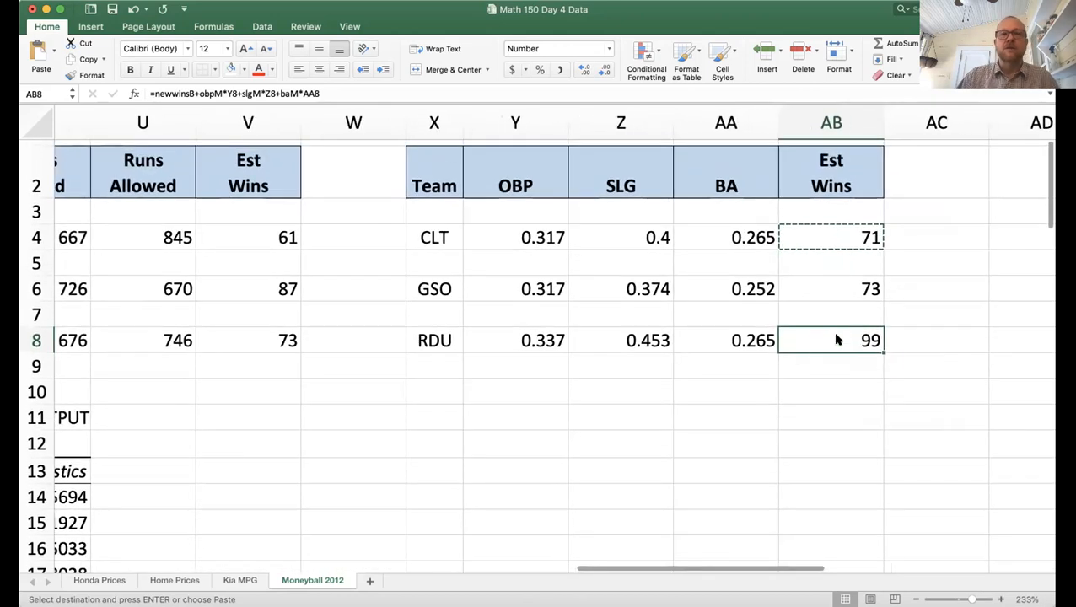
drag(539, 342, 822, 340)
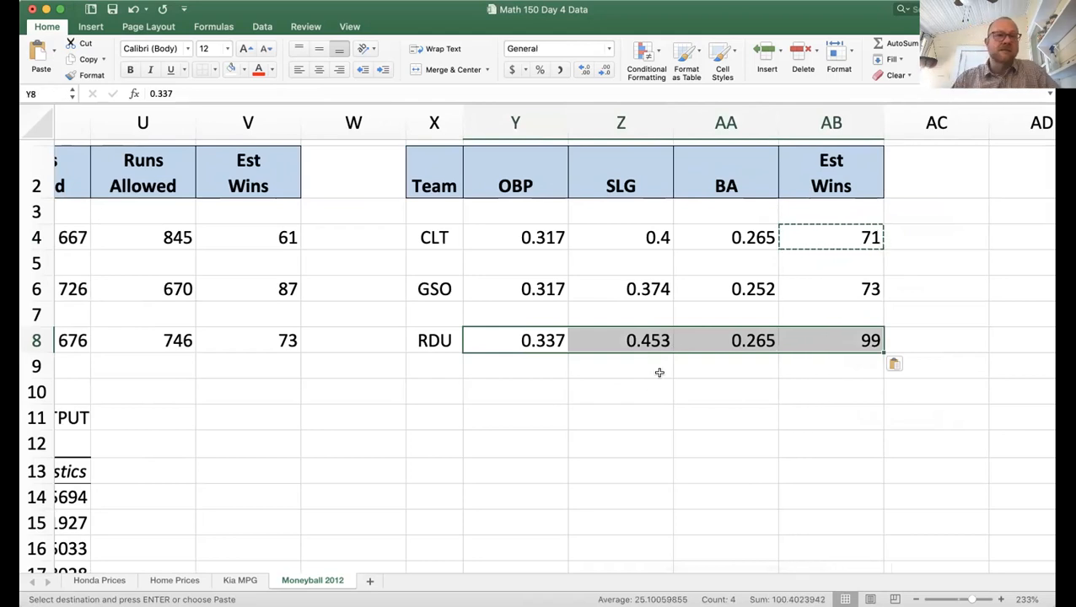
scroll(659, 373, down, 2)
scroll(660, 373, down, 3)
scroll(659, 372, up, 2)
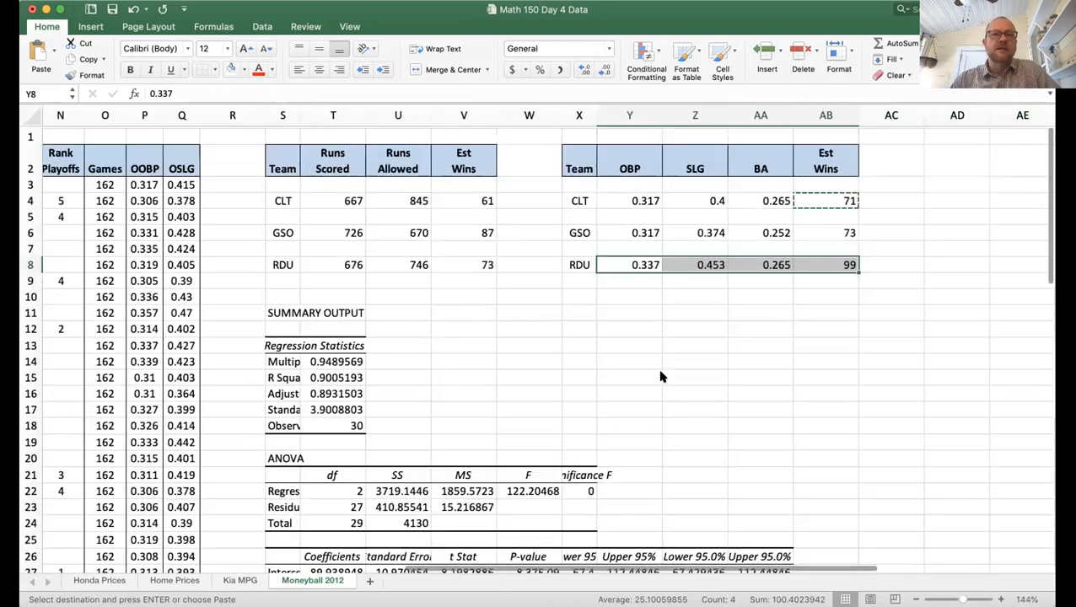
scroll(662, 377, right, 1)
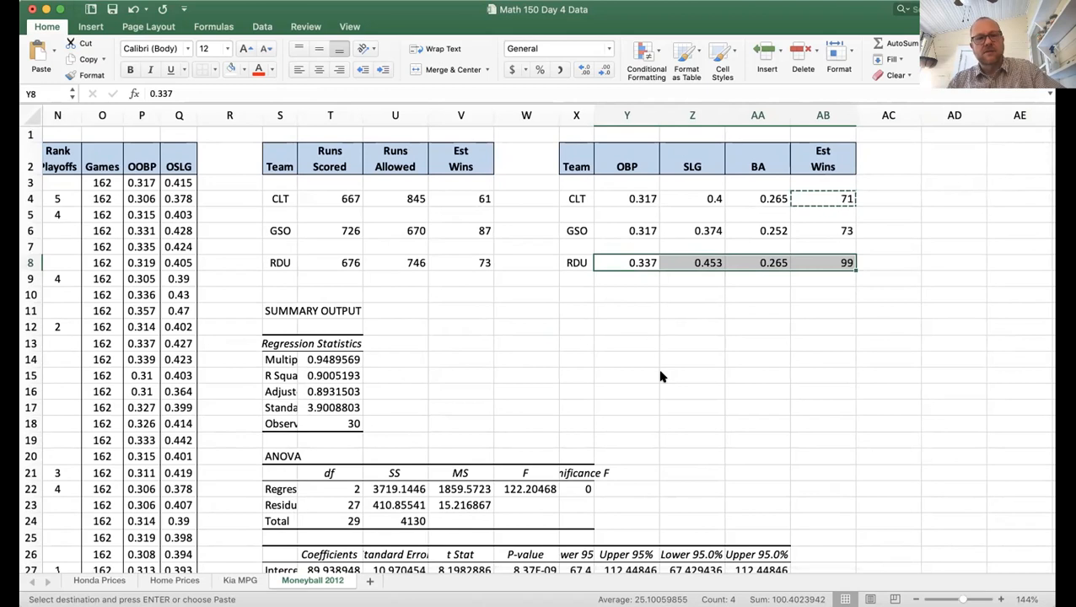
key(Escape)
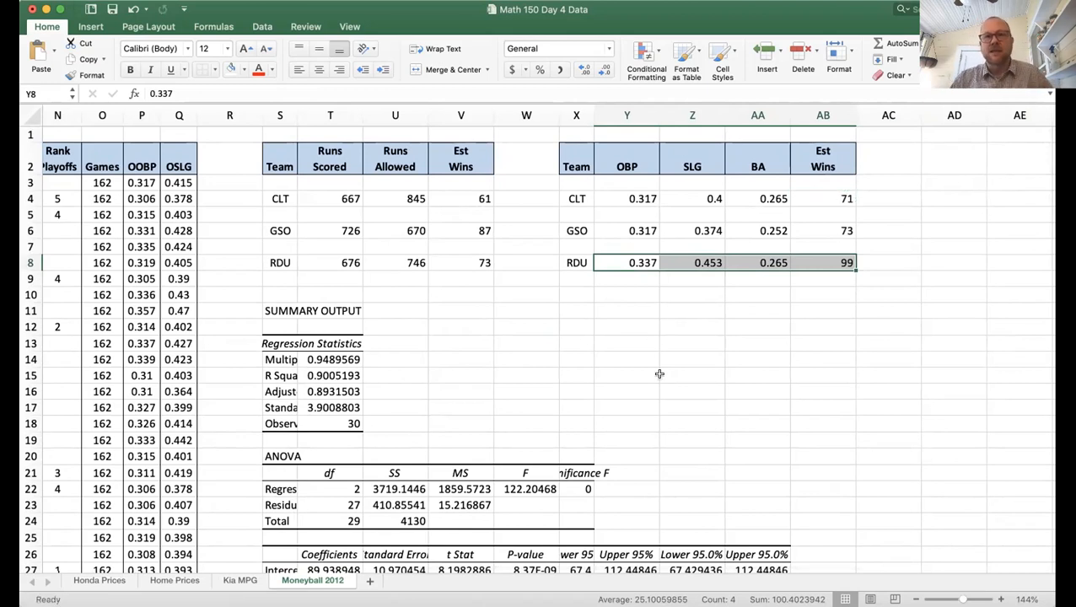
click(619, 360)
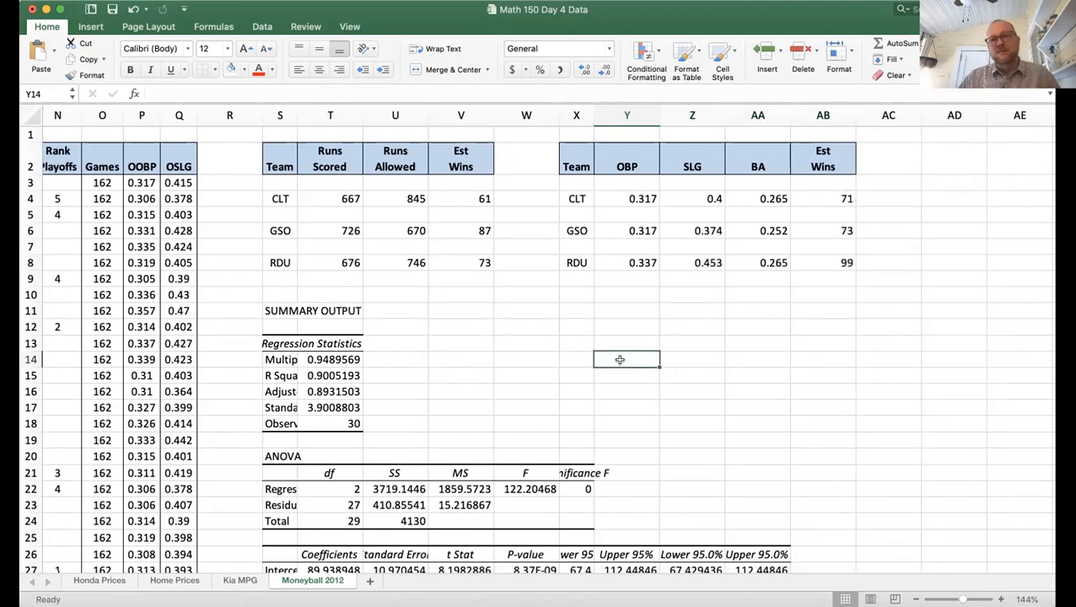